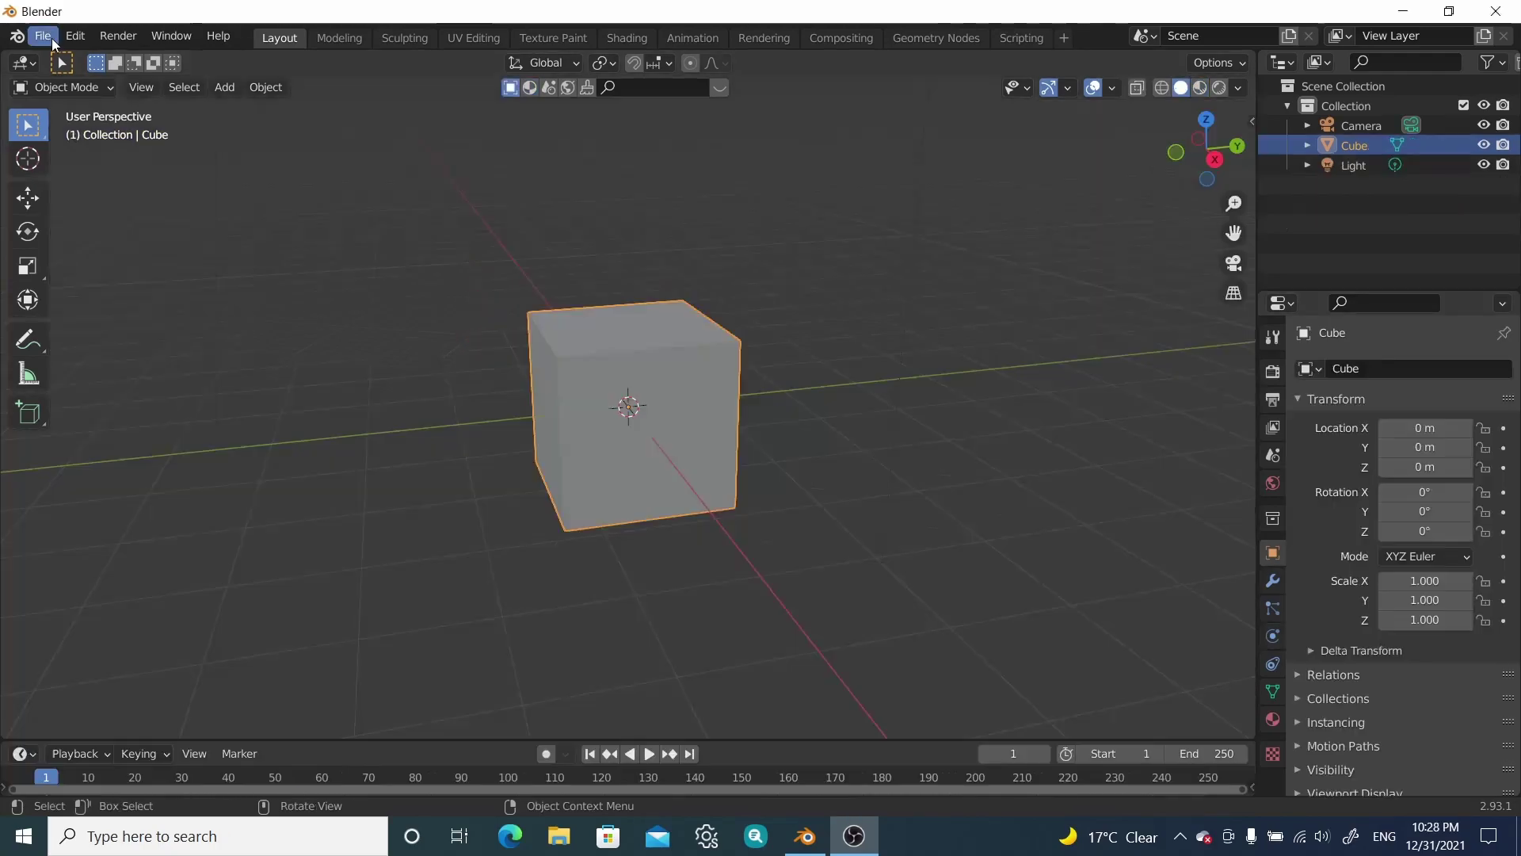
Step: Start a fresh General scene from the File menu
click(48, 37)
mouse_move(62, 60)
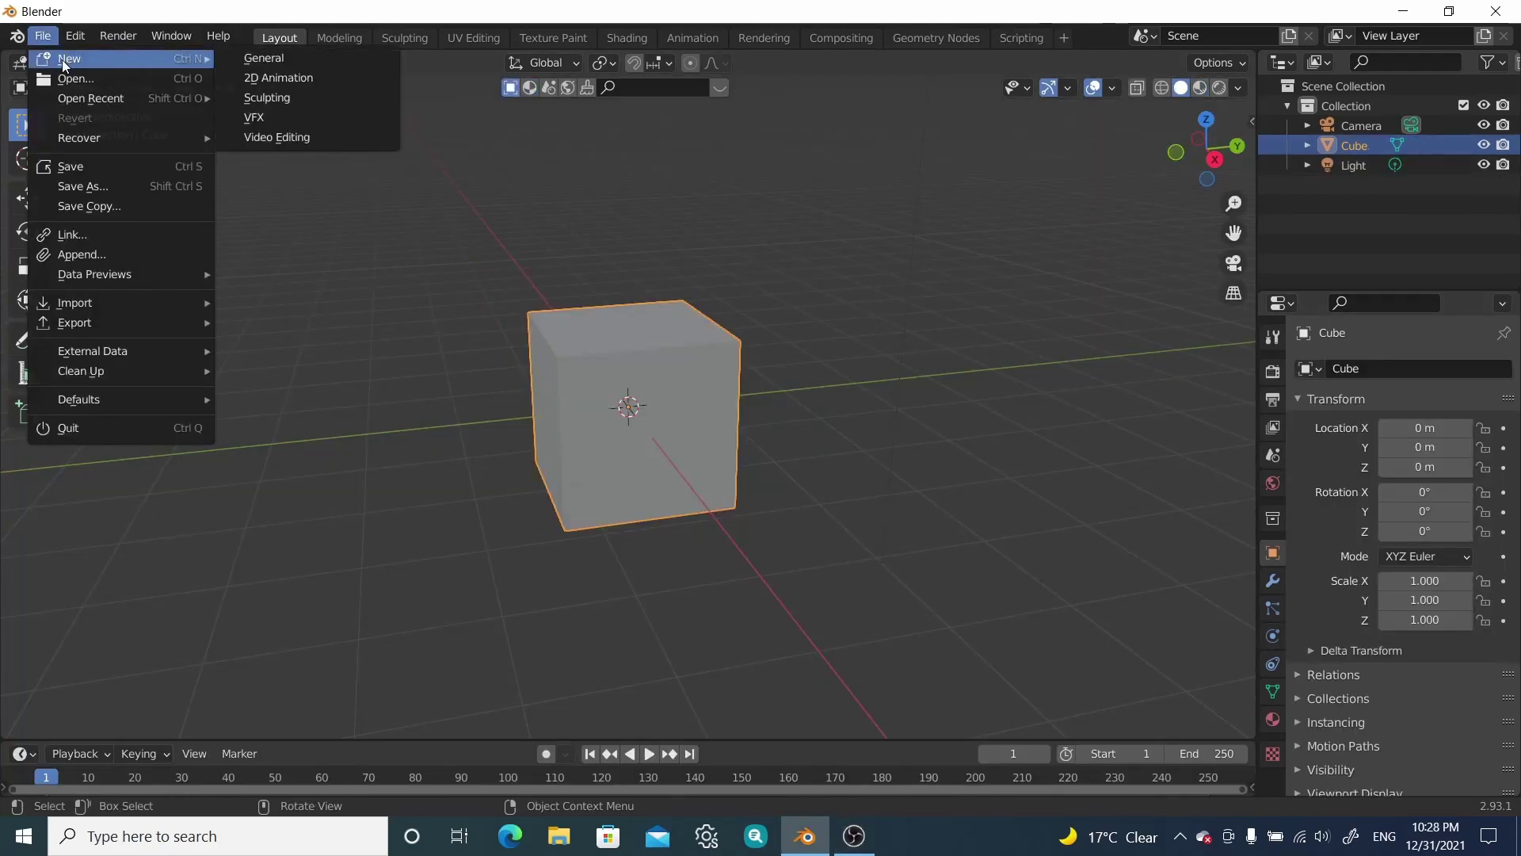
click(261, 56)
Step: Enter Edit Mode on the default cube and delete its front face
middle_drag(613, 382, 537, 429)
key(Tab)
scroll(543, 435, up, 4)
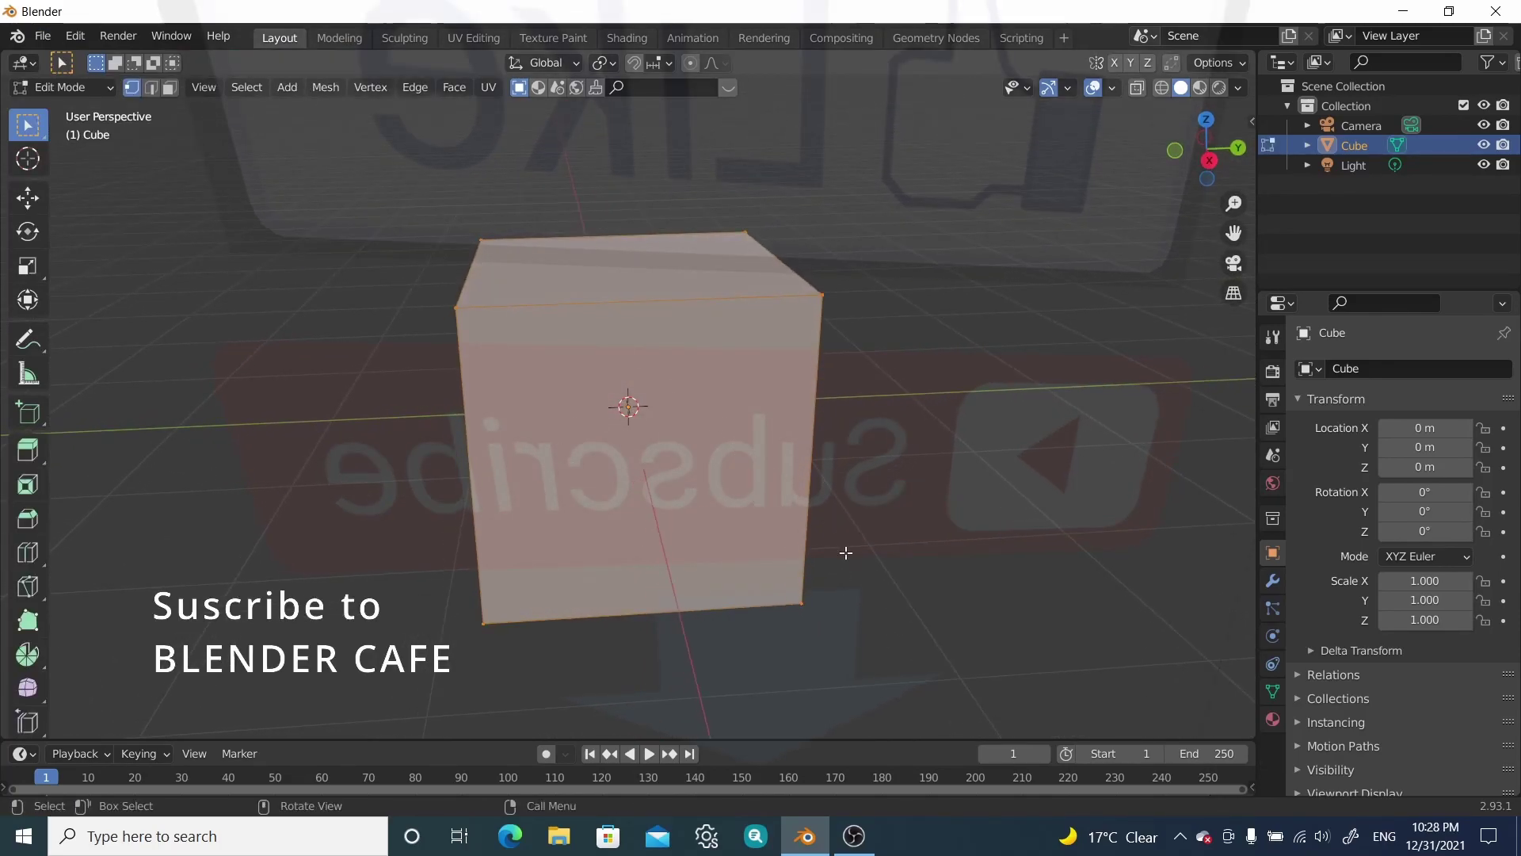
key(alt+a)
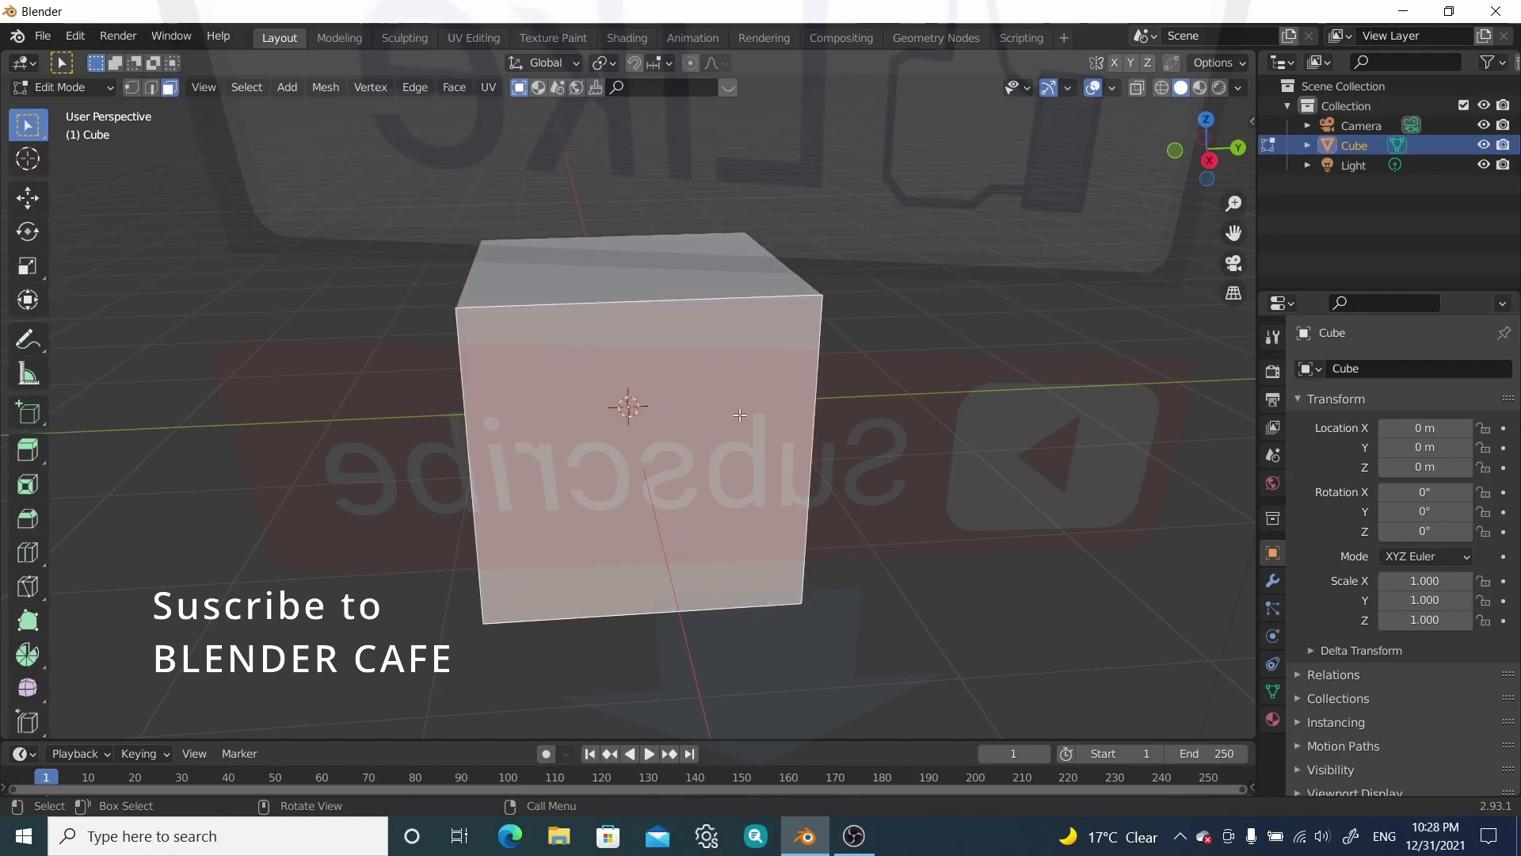
key(x)
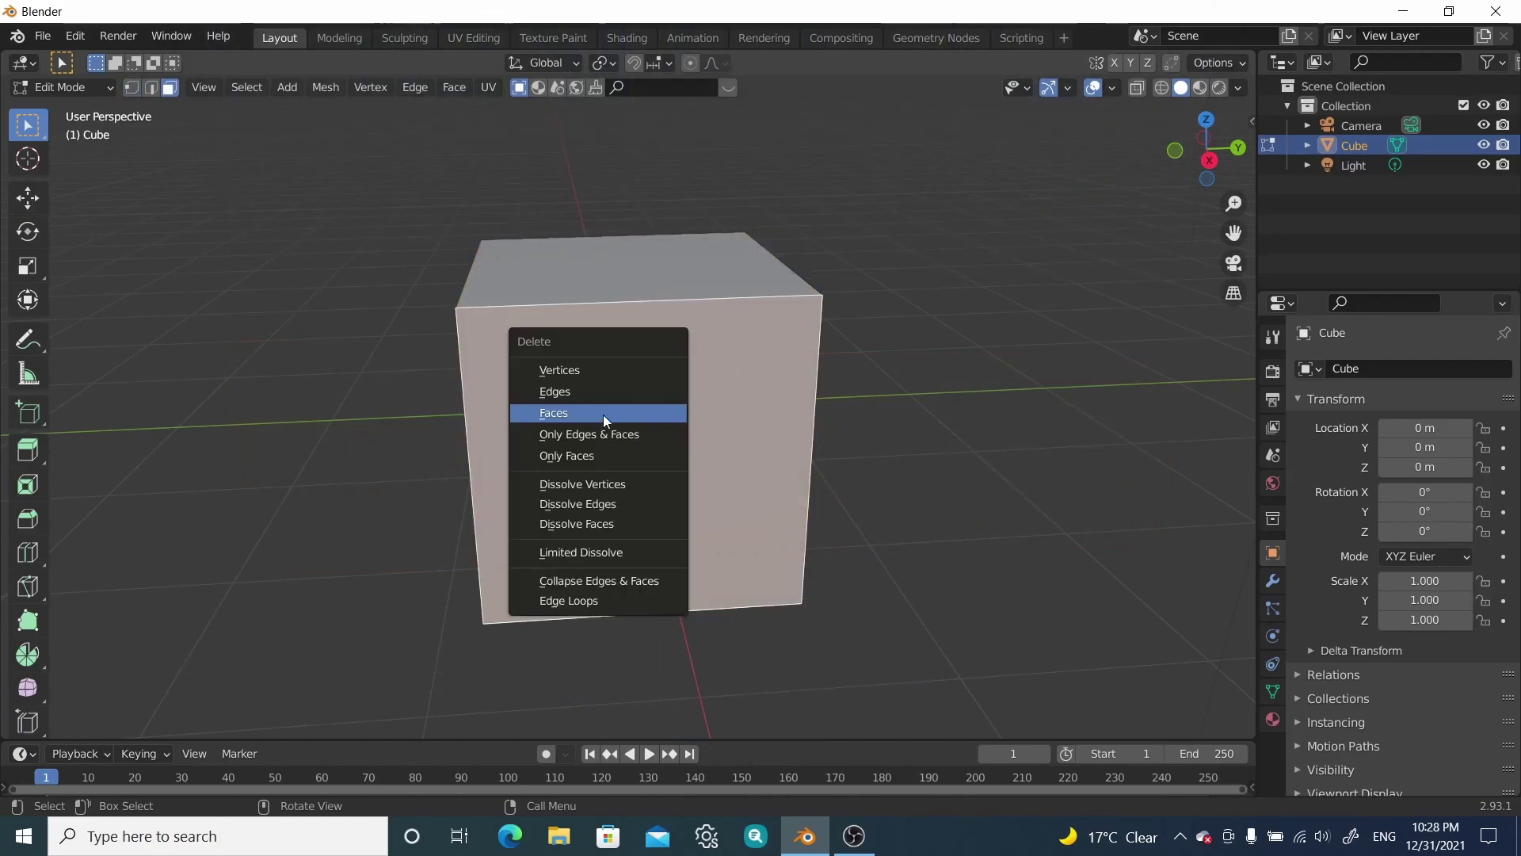
click(601, 415)
Step: Select the cube's inner back face and delete it
middle_drag(573, 381, 681, 347)
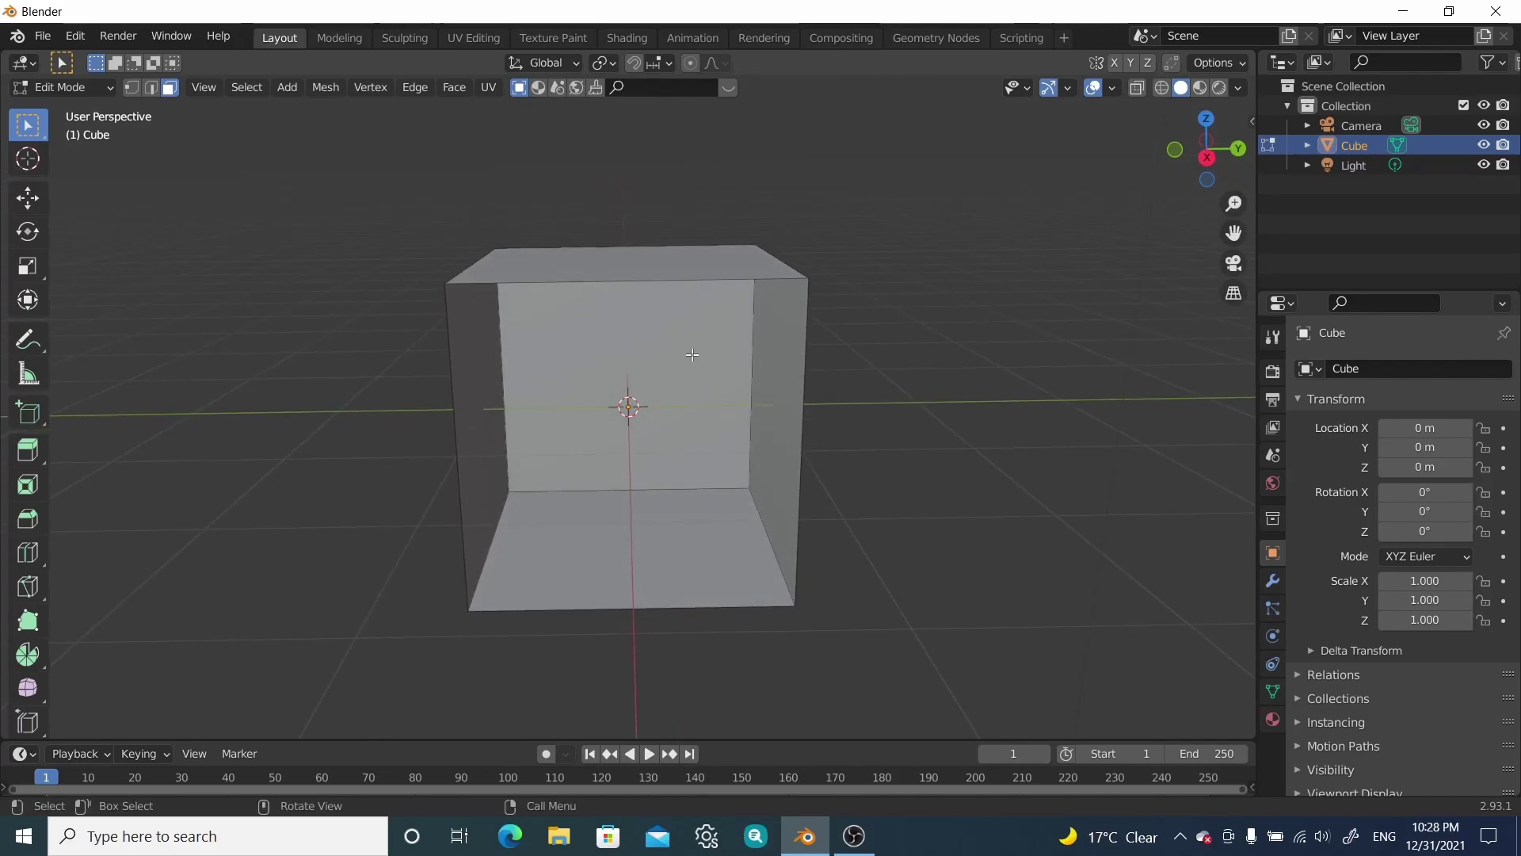
click(692, 354)
key(x)
click(681, 378)
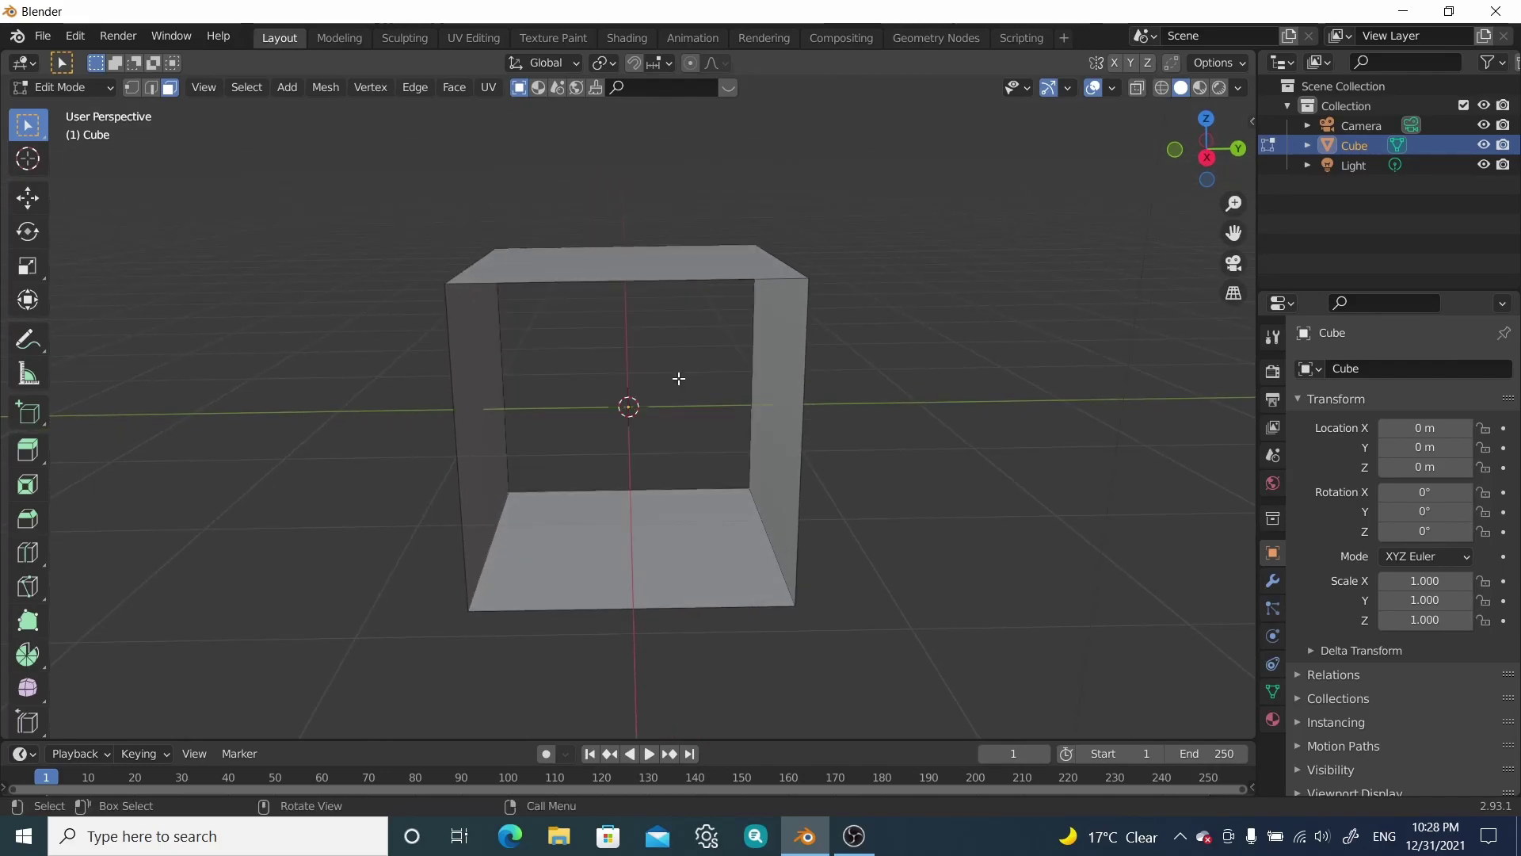
scroll(676, 449, down, 5)
Step: Select the whole open box and stretch it along the Y axis
key(a)
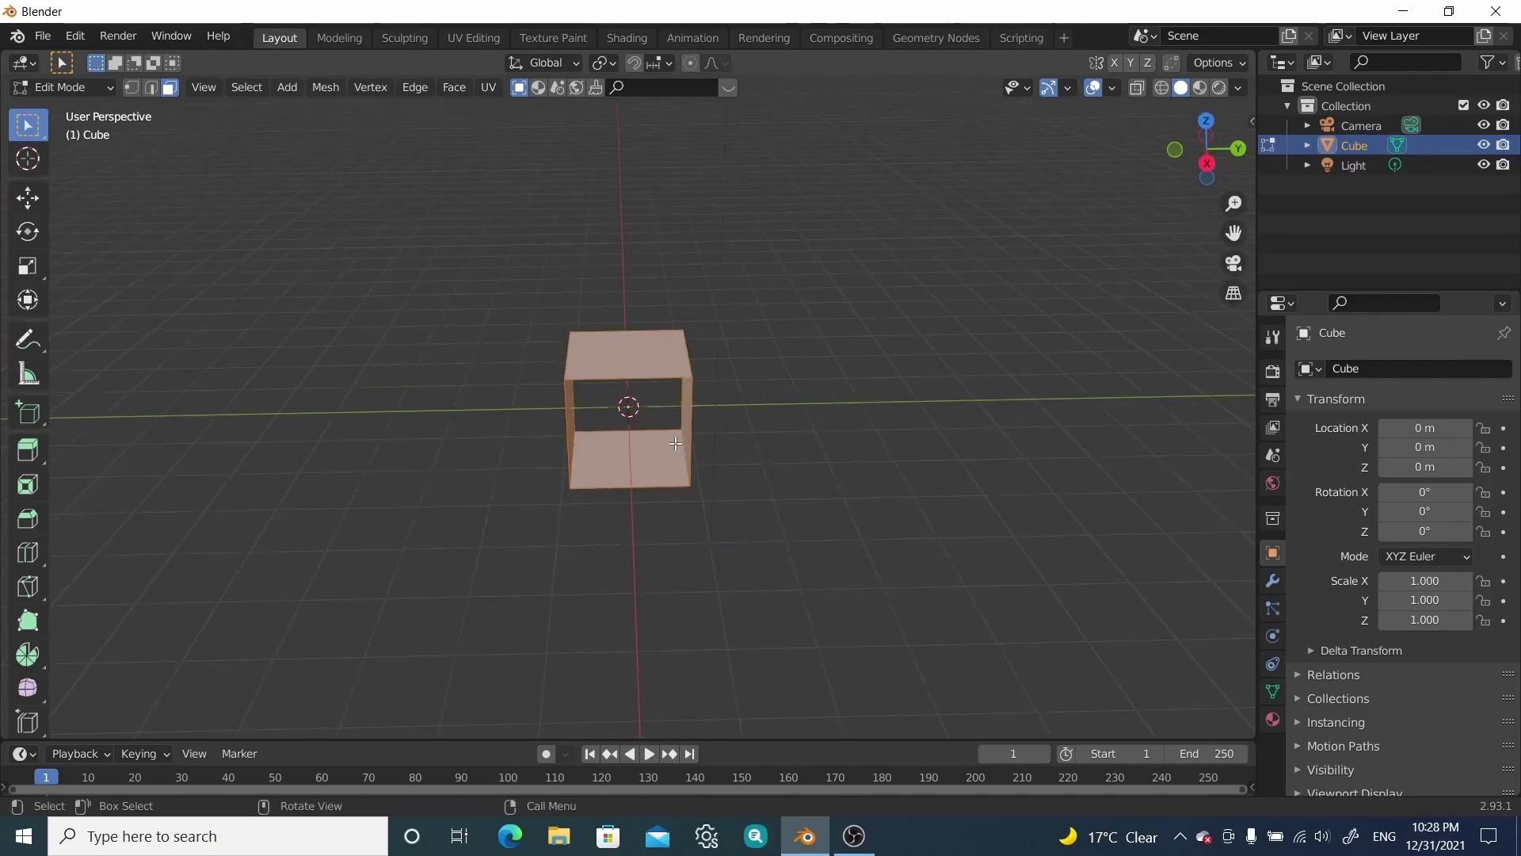
scroll(676, 448, down, 2)
key(s)
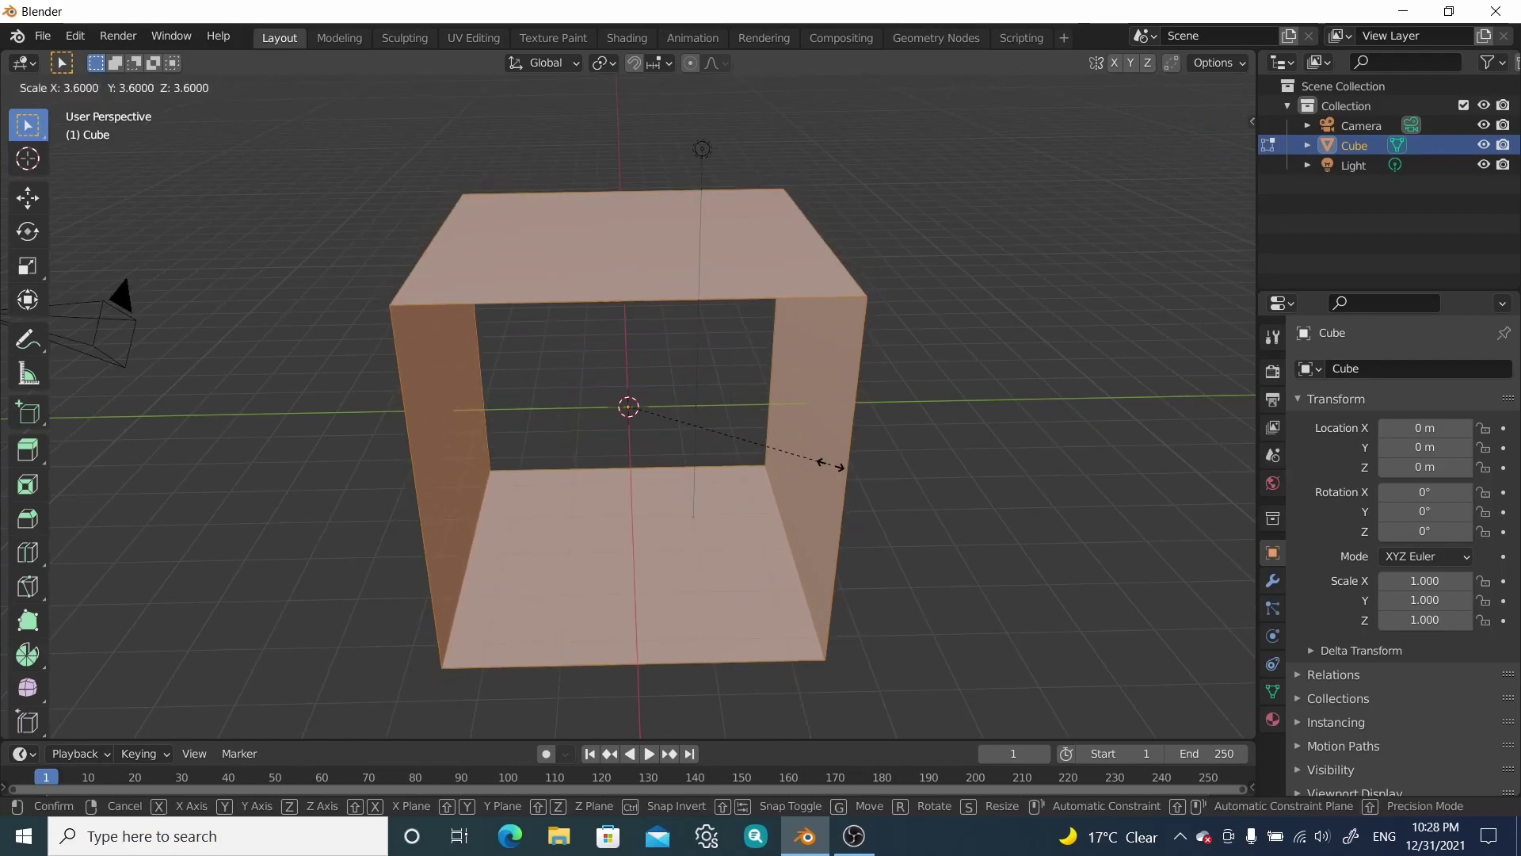
key(y)
click(1024, 432)
middle_drag(842, 478, 598, 428)
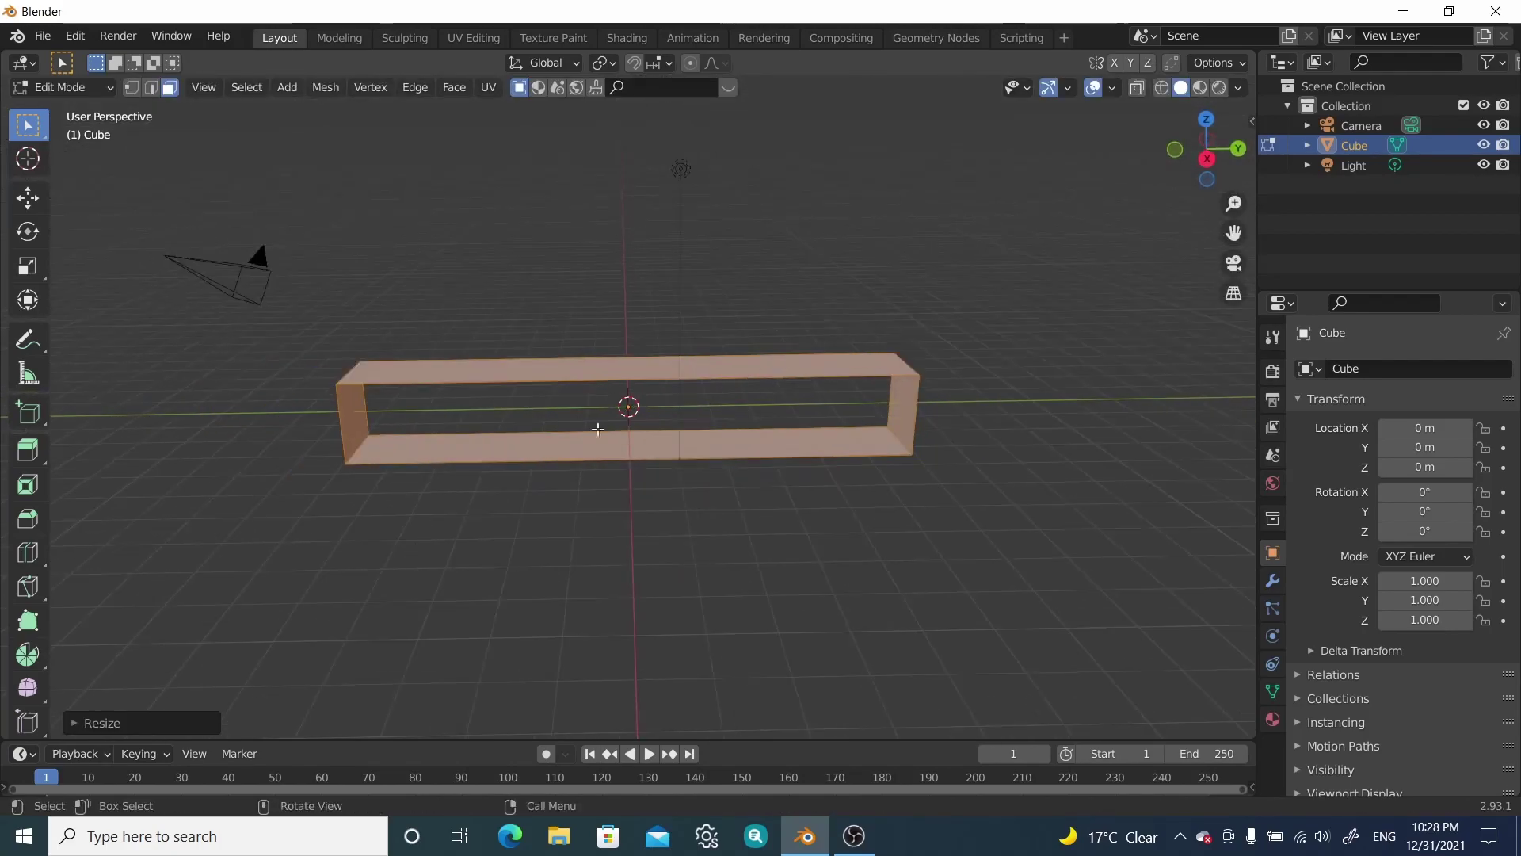
Step: Add a loop cut with 30 cuts across the box's top
click(28, 552)
click(636, 373)
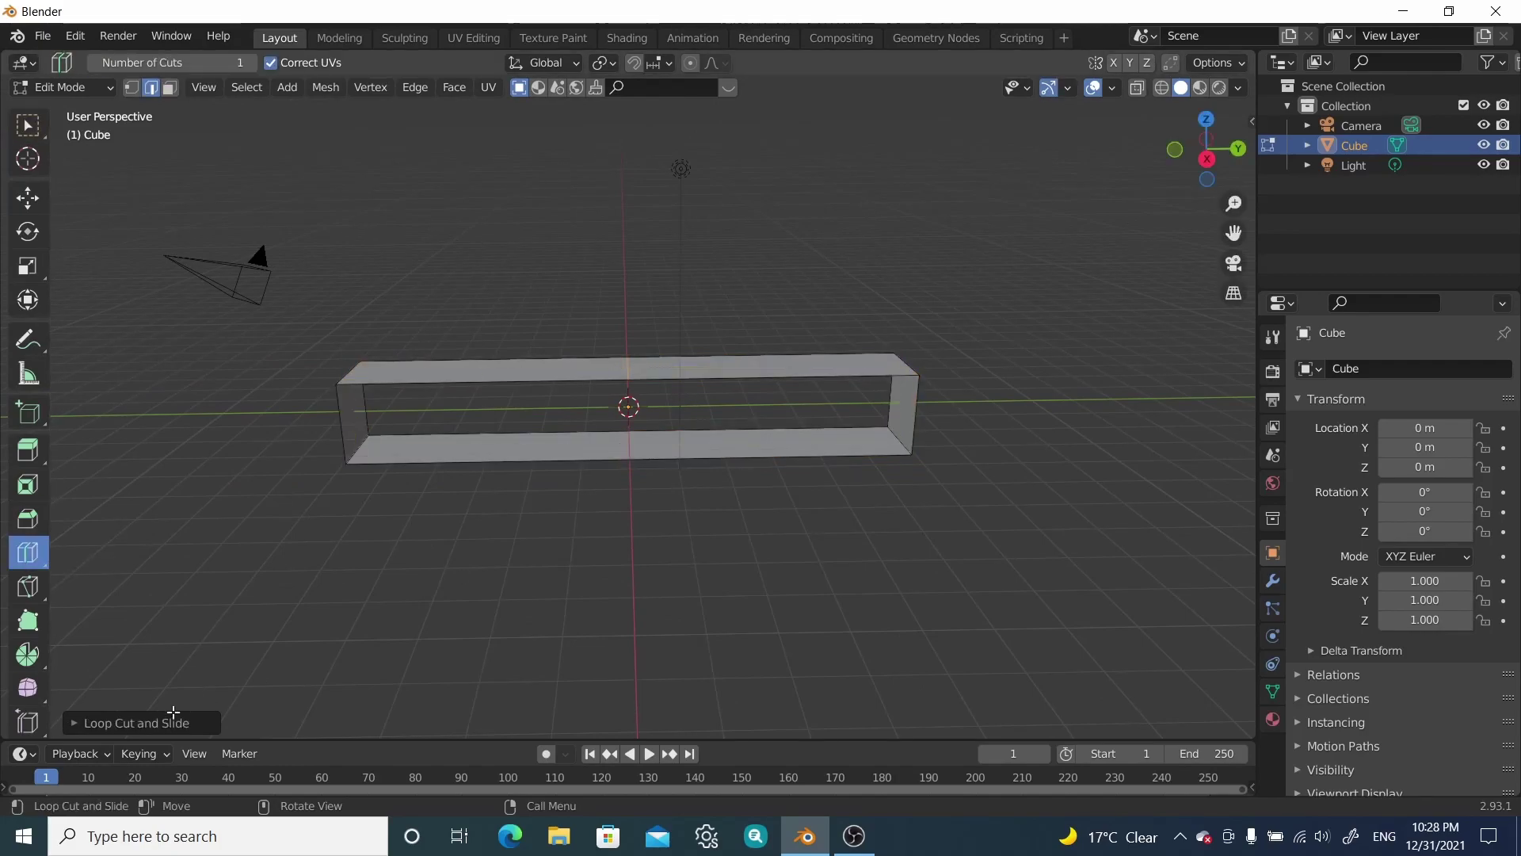
click(103, 723)
click(240, 565)
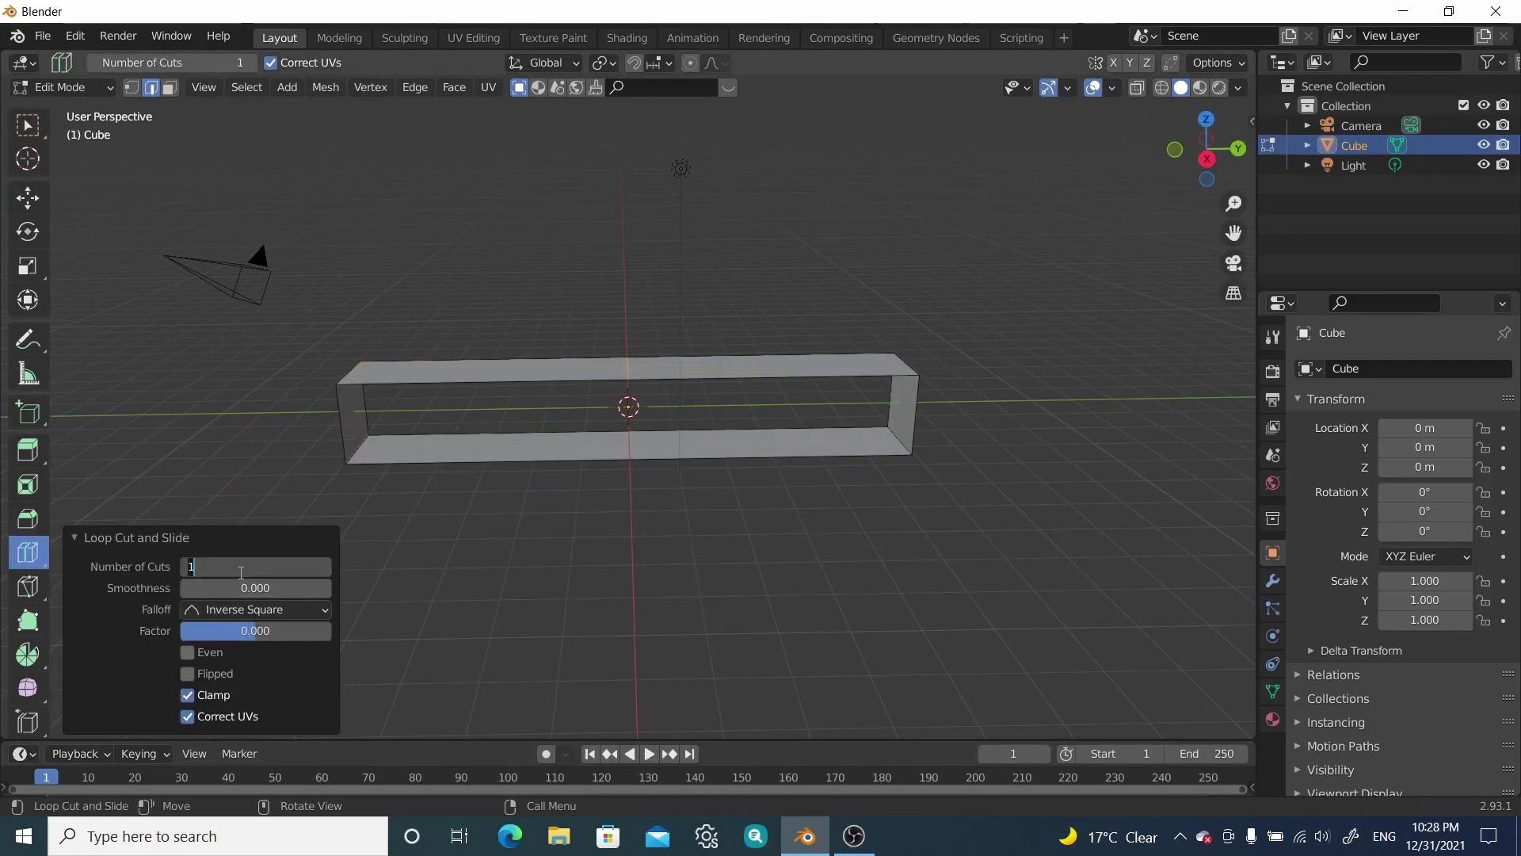
key(Return)
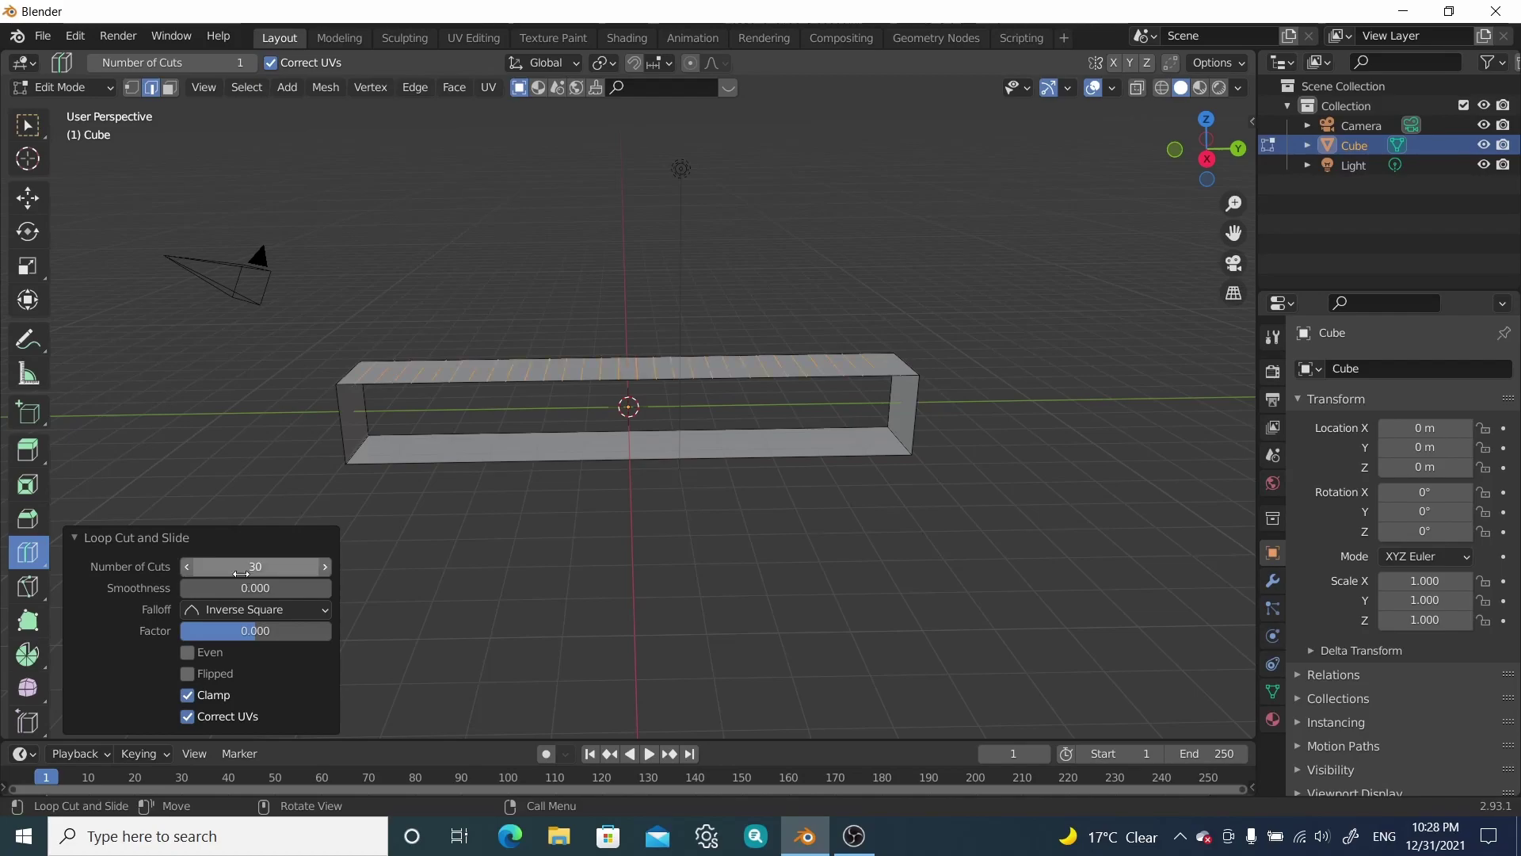
Step: Add a loop cut with 30 cuts along the box's lower face
middle_drag(629, 404, 613, 452)
click(630, 446)
click(275, 567)
text(30)
key(Return)
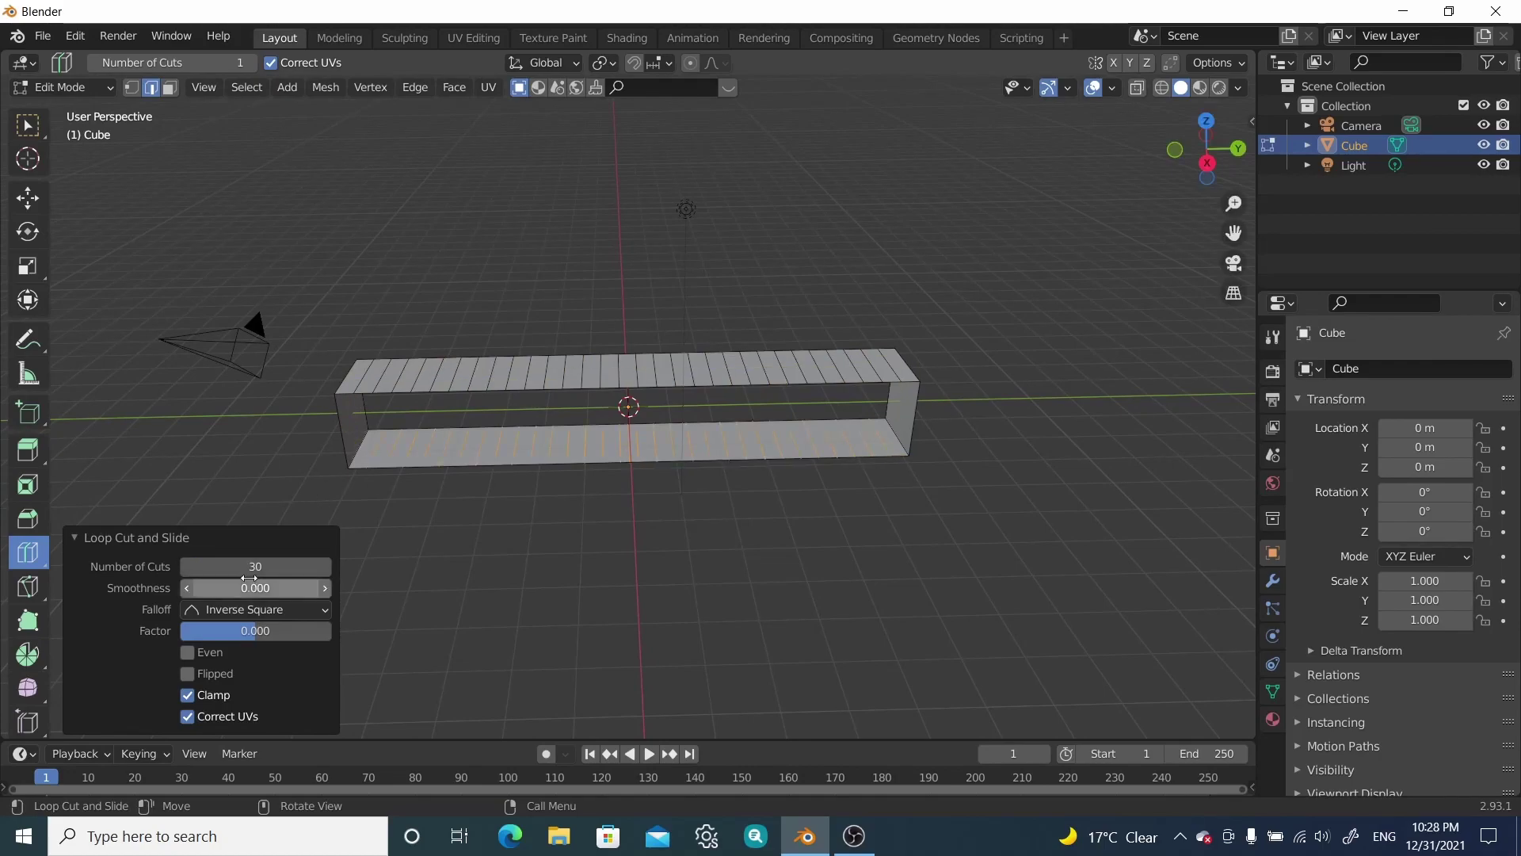
Step: Add loop cuts across the right end, changing the cut count from 18 to 6, then 1
middle_drag(801, 468, 785, 523)
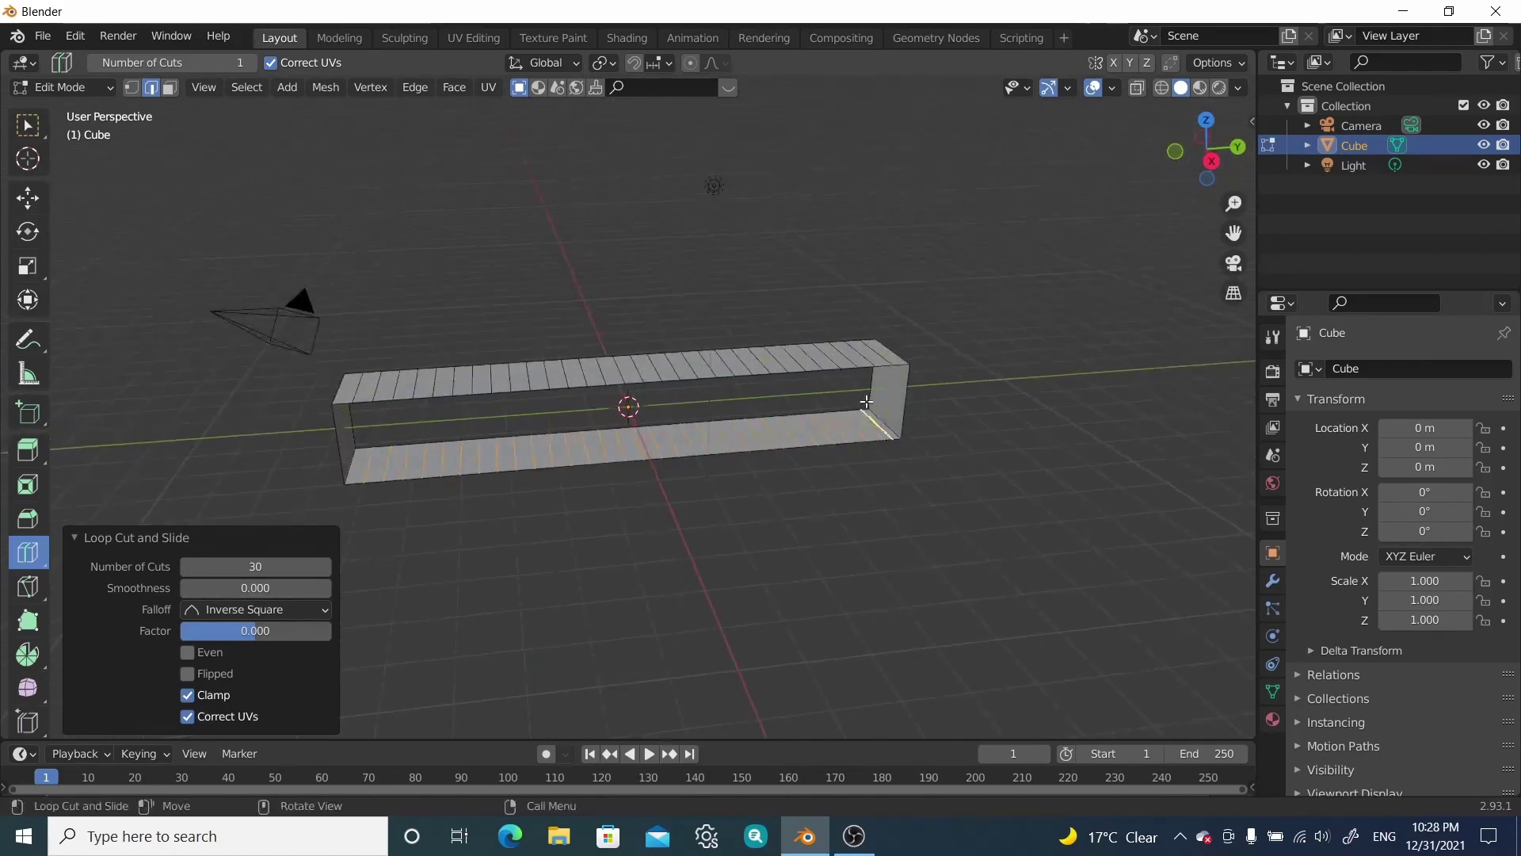
click(228, 568)
text(1)
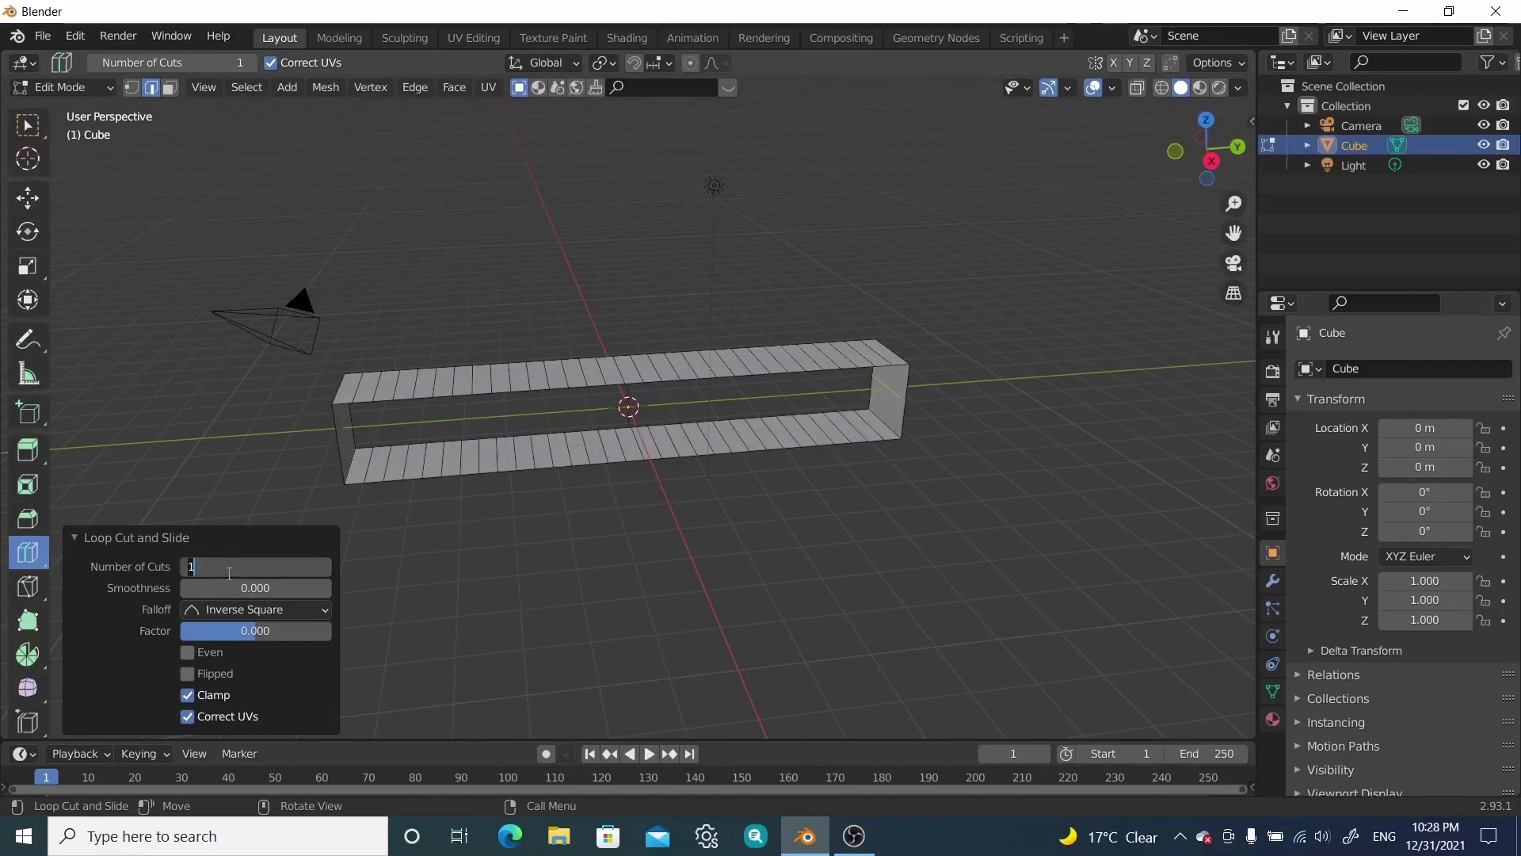
text(8)
key(Return)
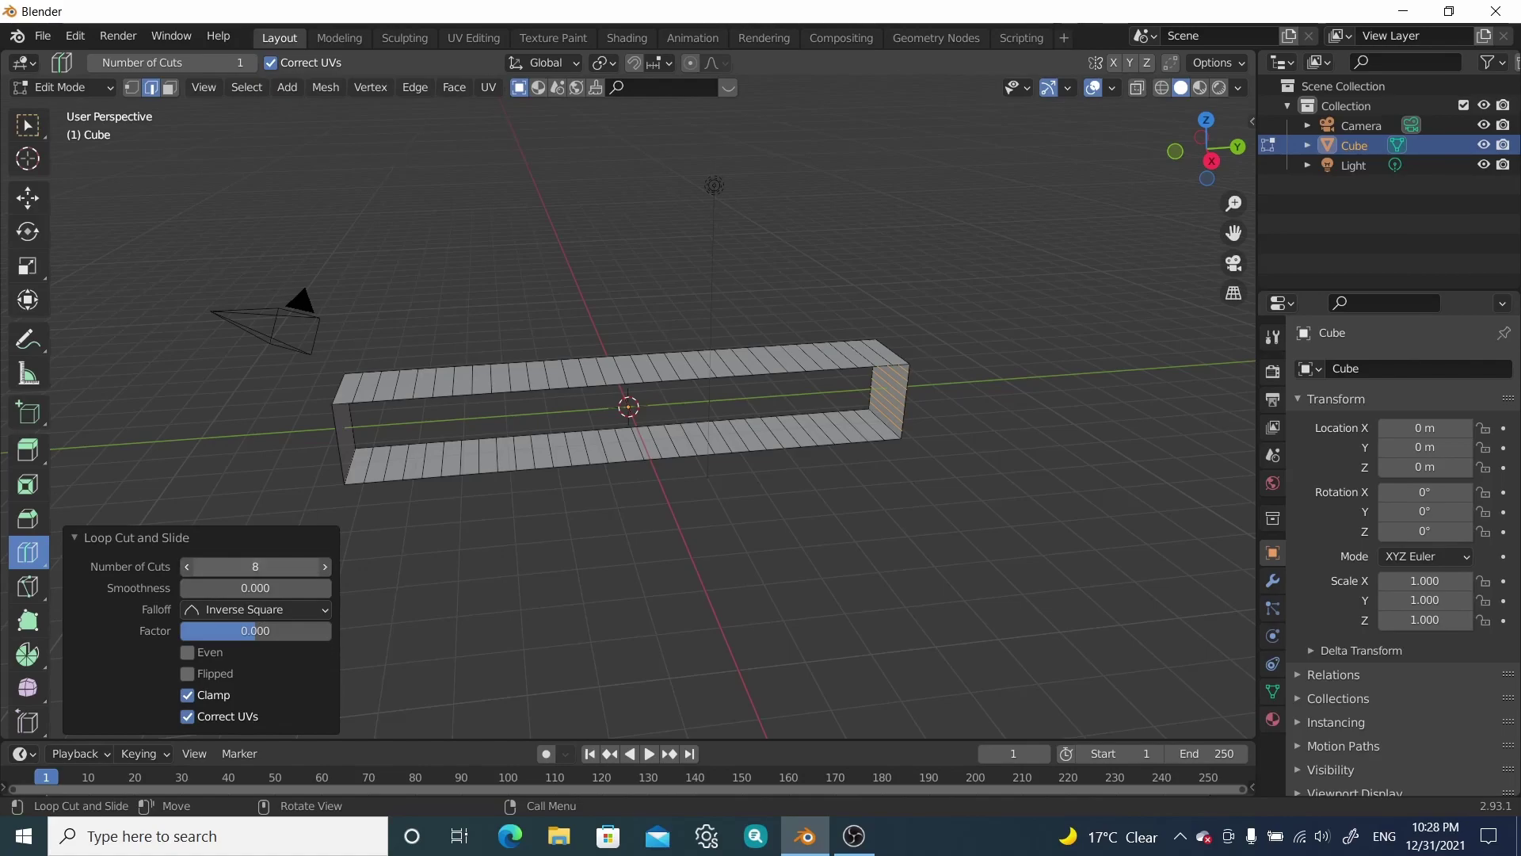
click(275, 572)
text(6)
key(Return)
click(238, 565)
text(1)
Step: Back in Object Mode, add a 16-vertex cylinder and rotate it 90° about Y
key(Tab)
middle_drag(794, 513, 693, 453)
scroll(635, 411, up, 3)
key(shift+a)
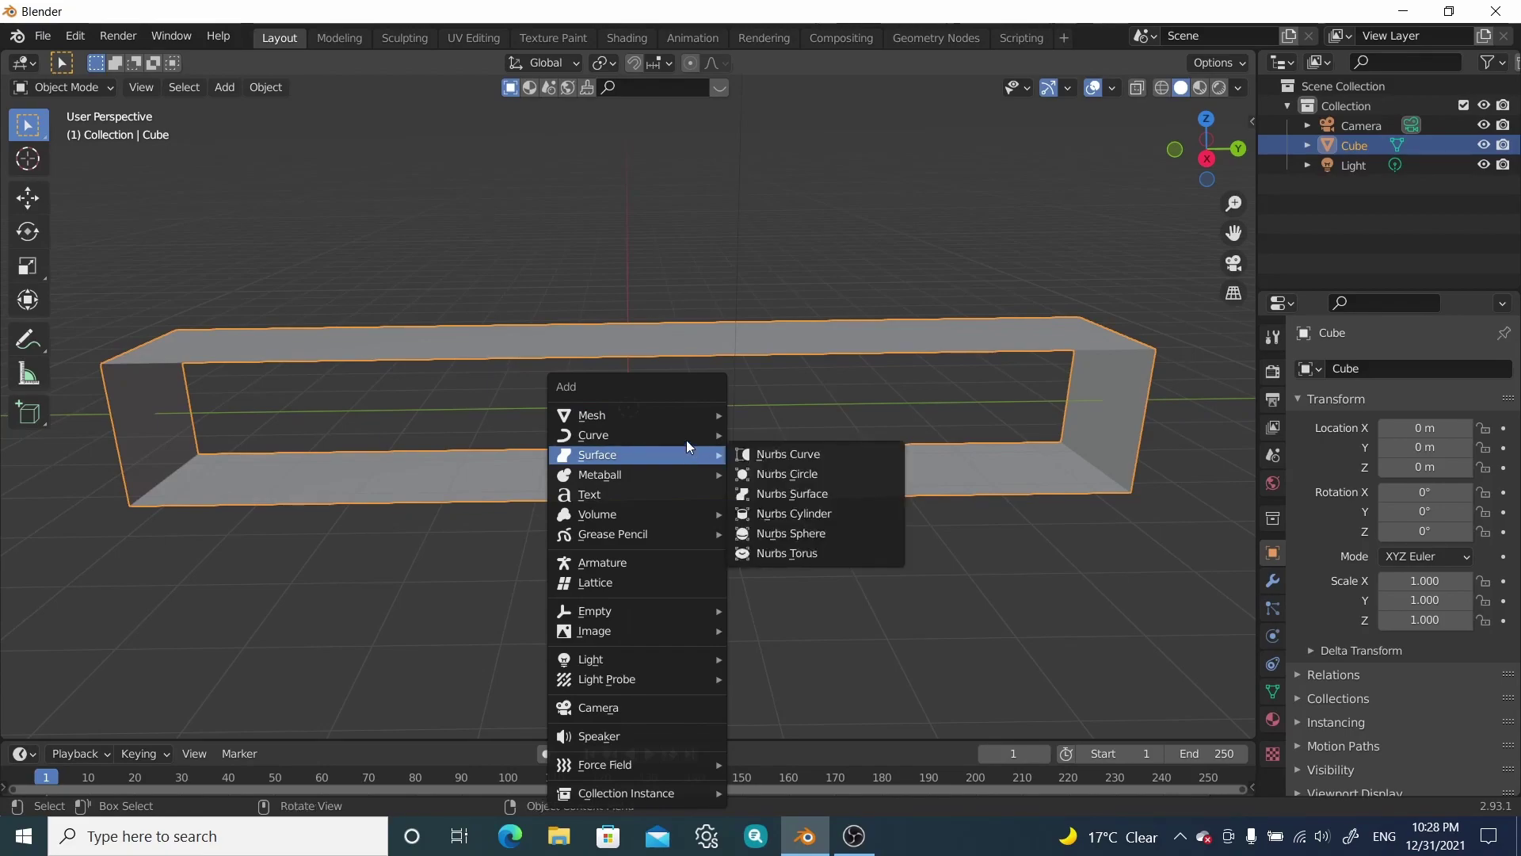
mouse_move(681, 420)
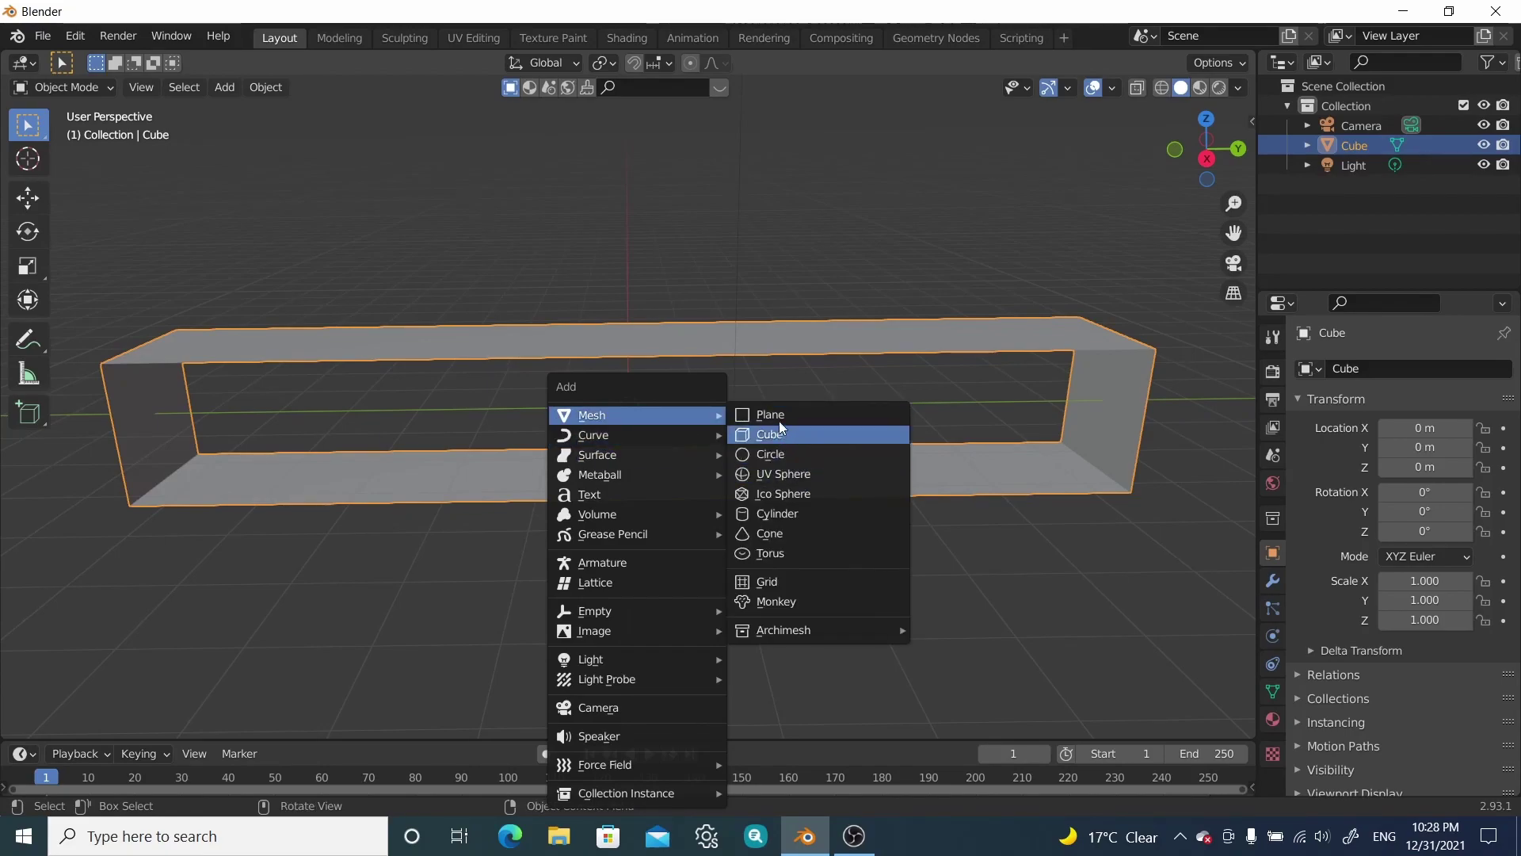
click(769, 515)
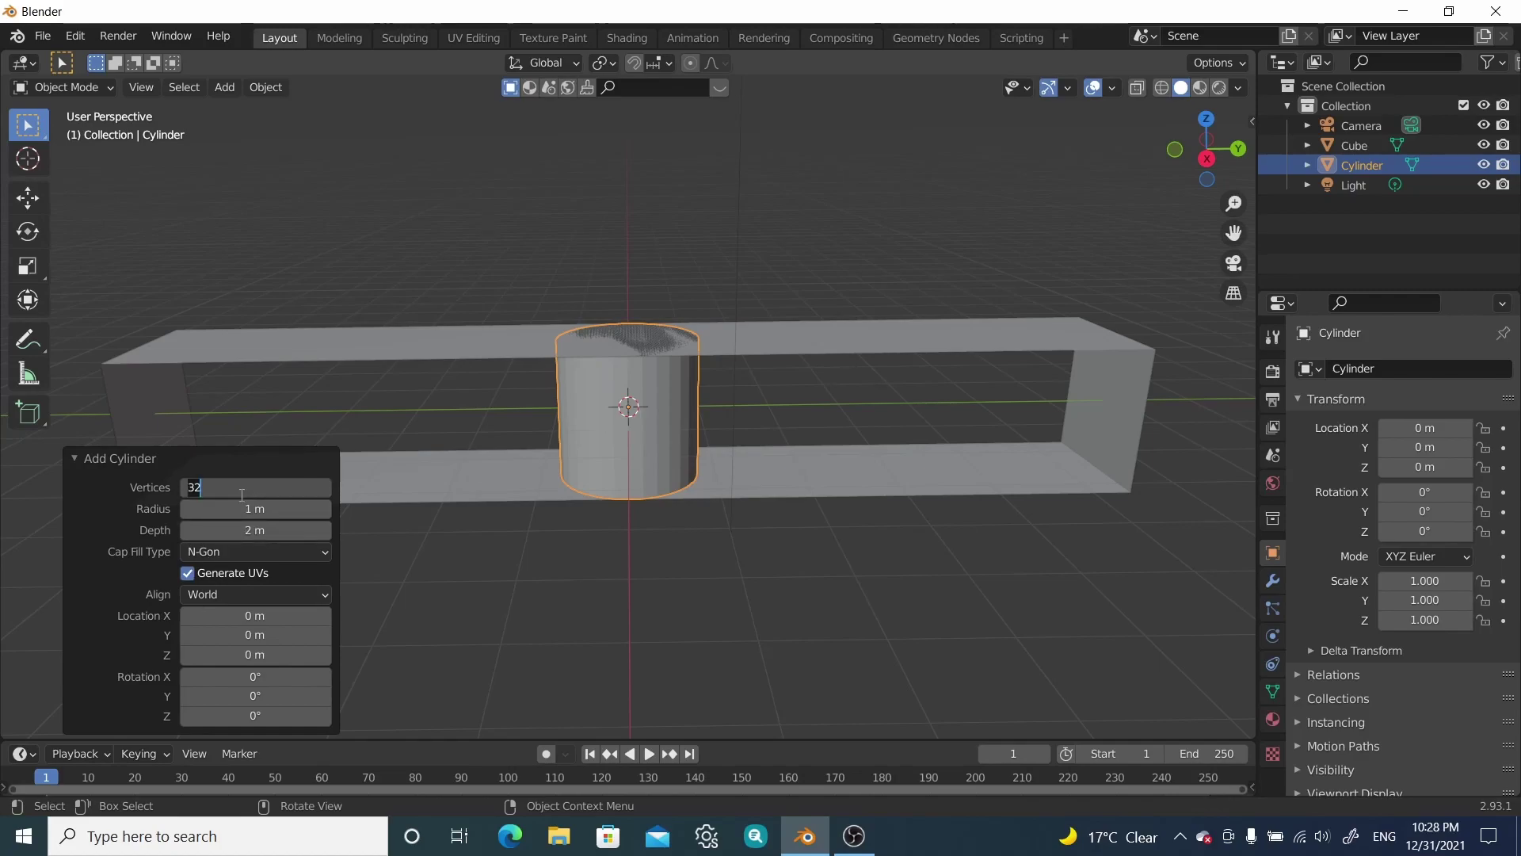
key(Return)
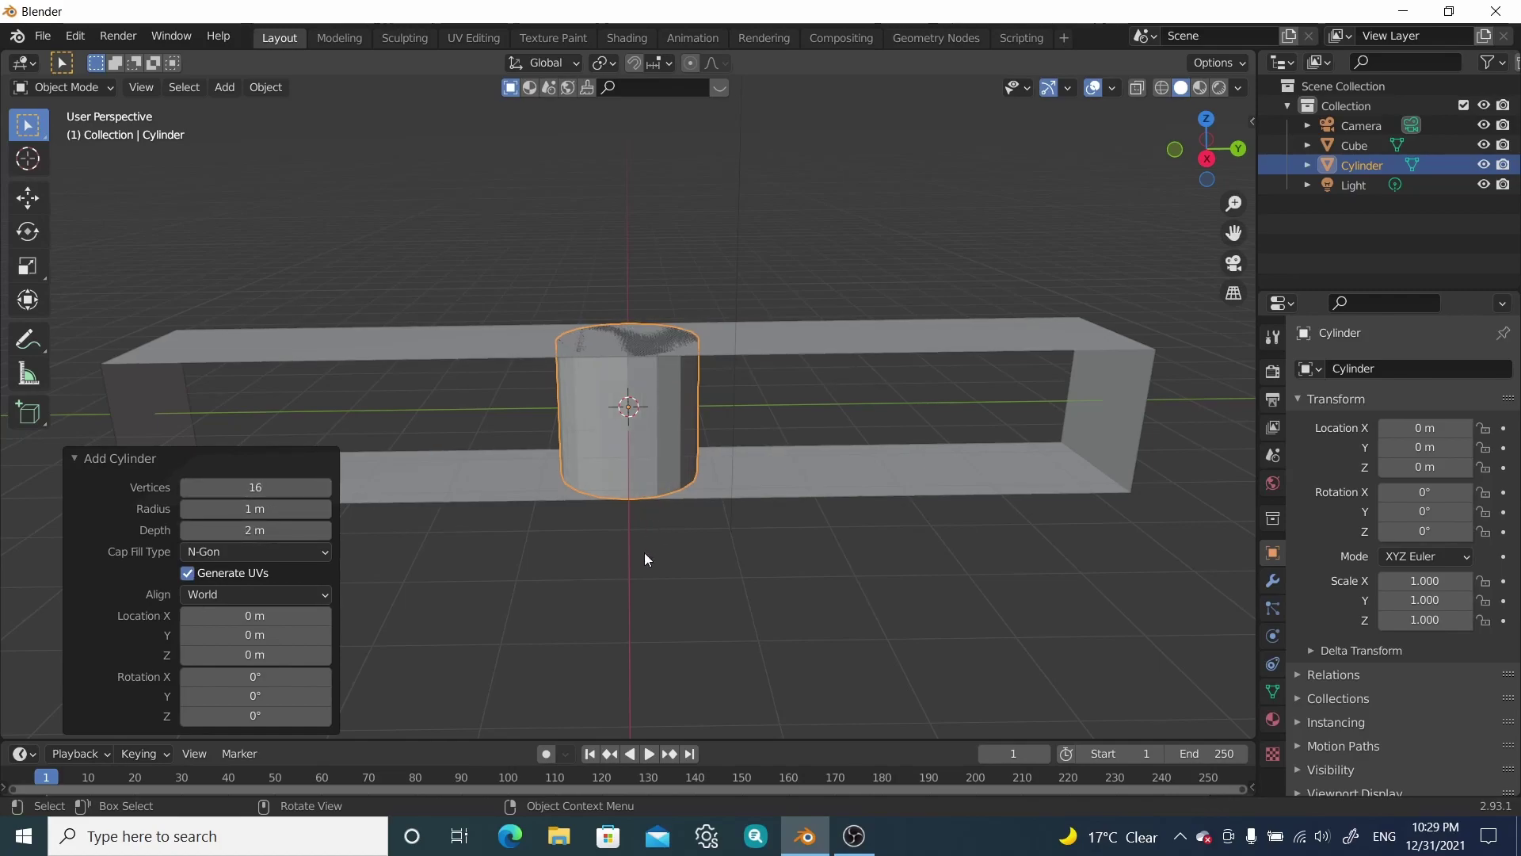
key(r)
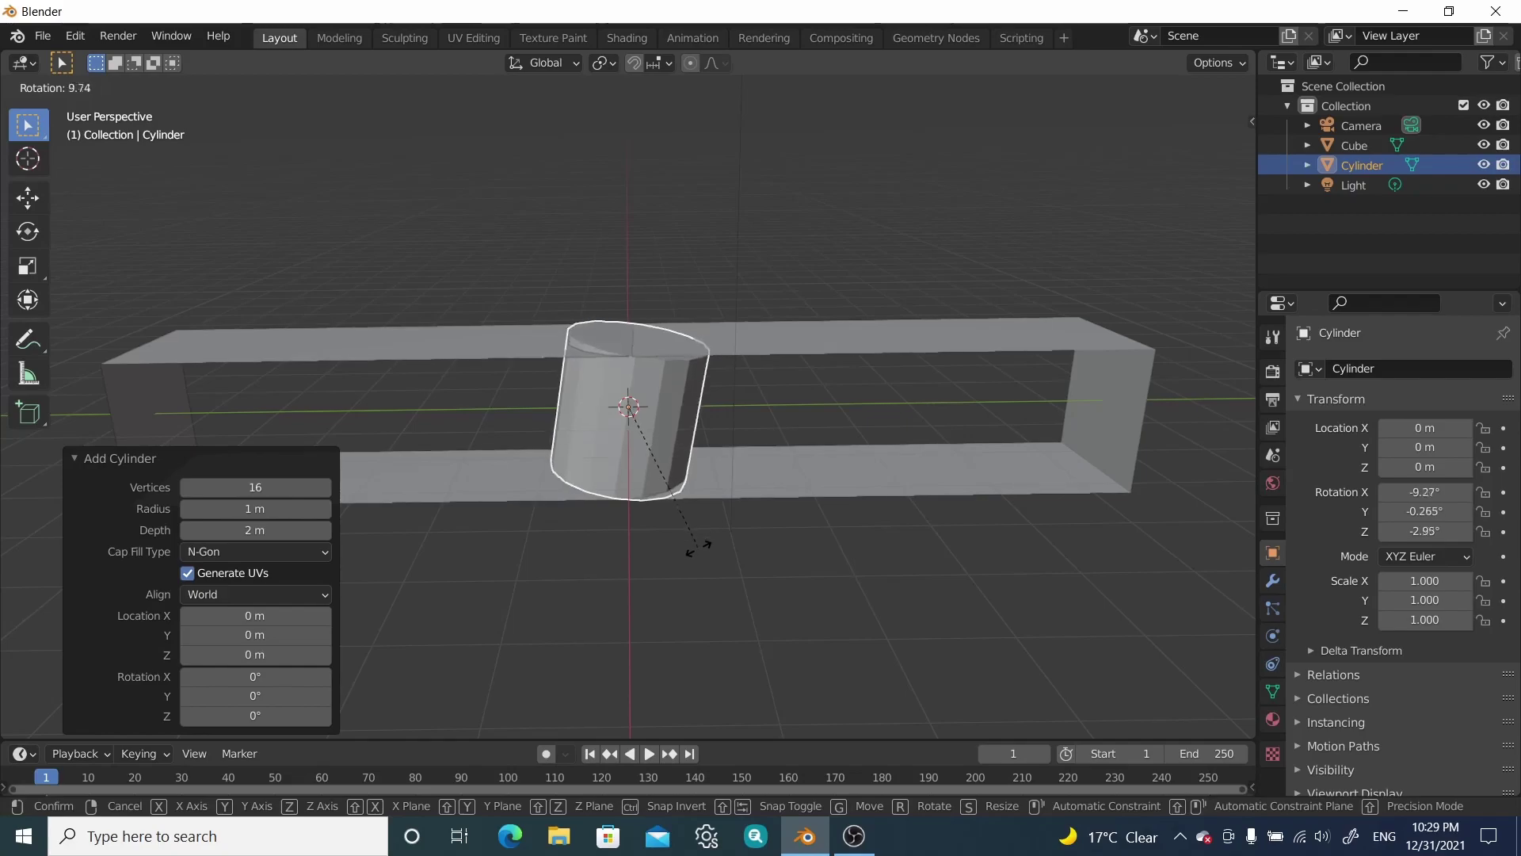
text(y)
text(90)
key(Return)
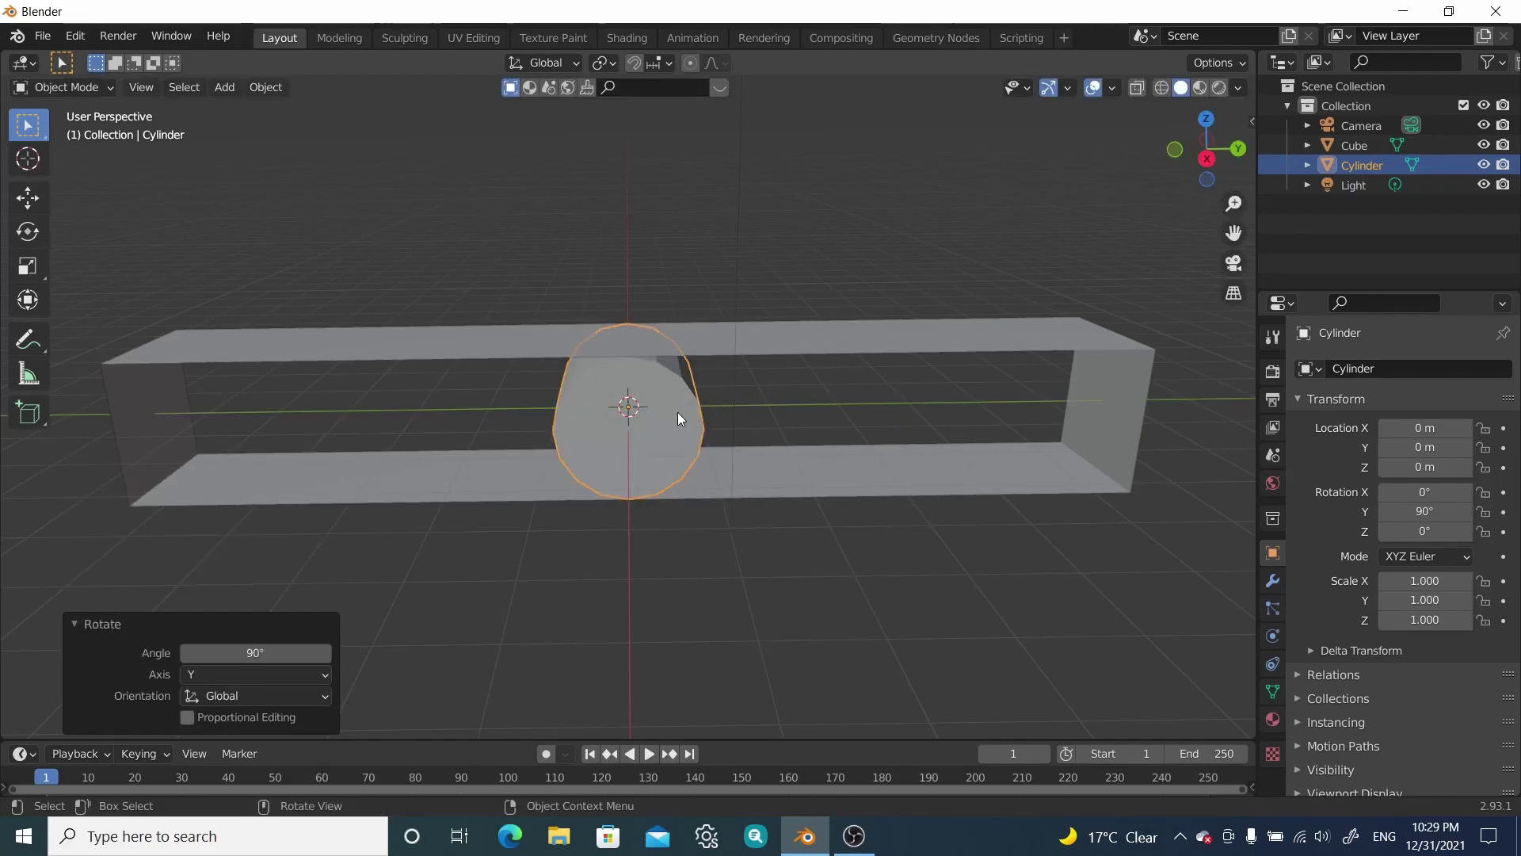
Step: Move the cylinder along Y until it sits snugly in the frame's left end
key(g)
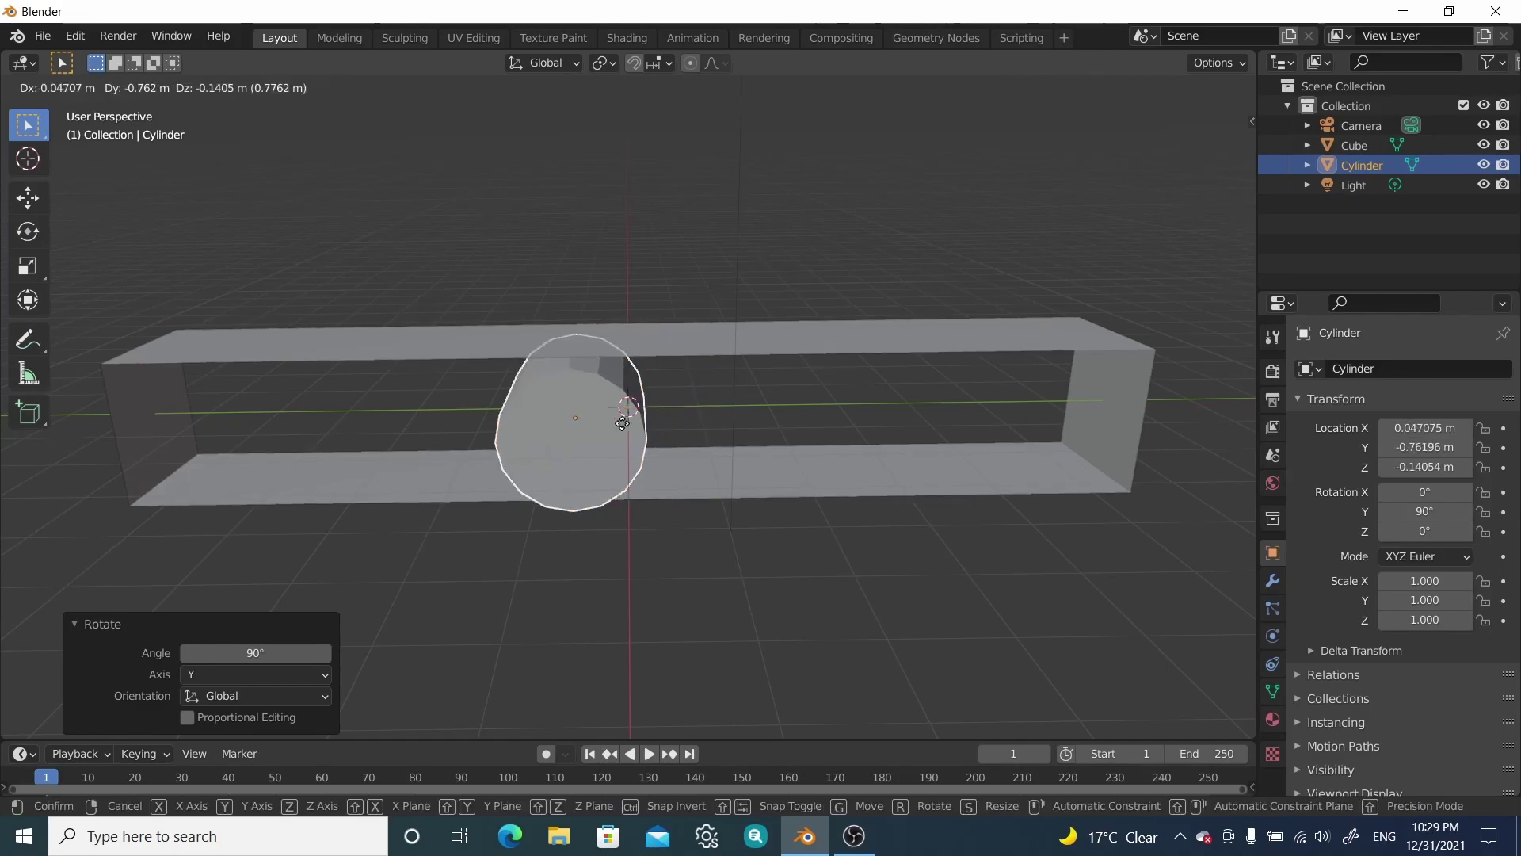
key(y)
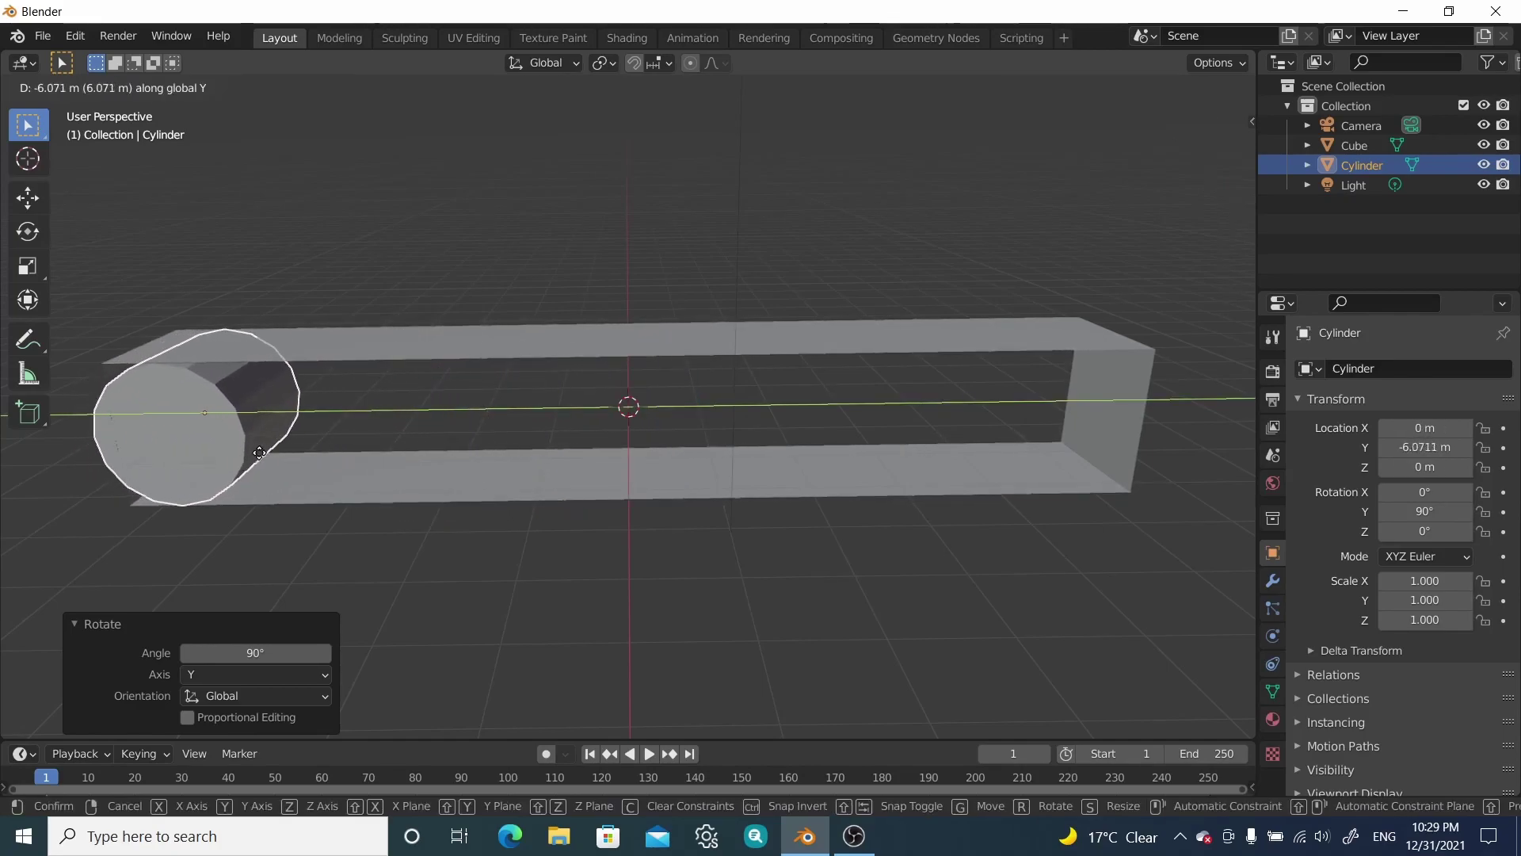
click(269, 472)
middle_drag(268, 473, 441, 415)
scroll(371, 428, down, 4)
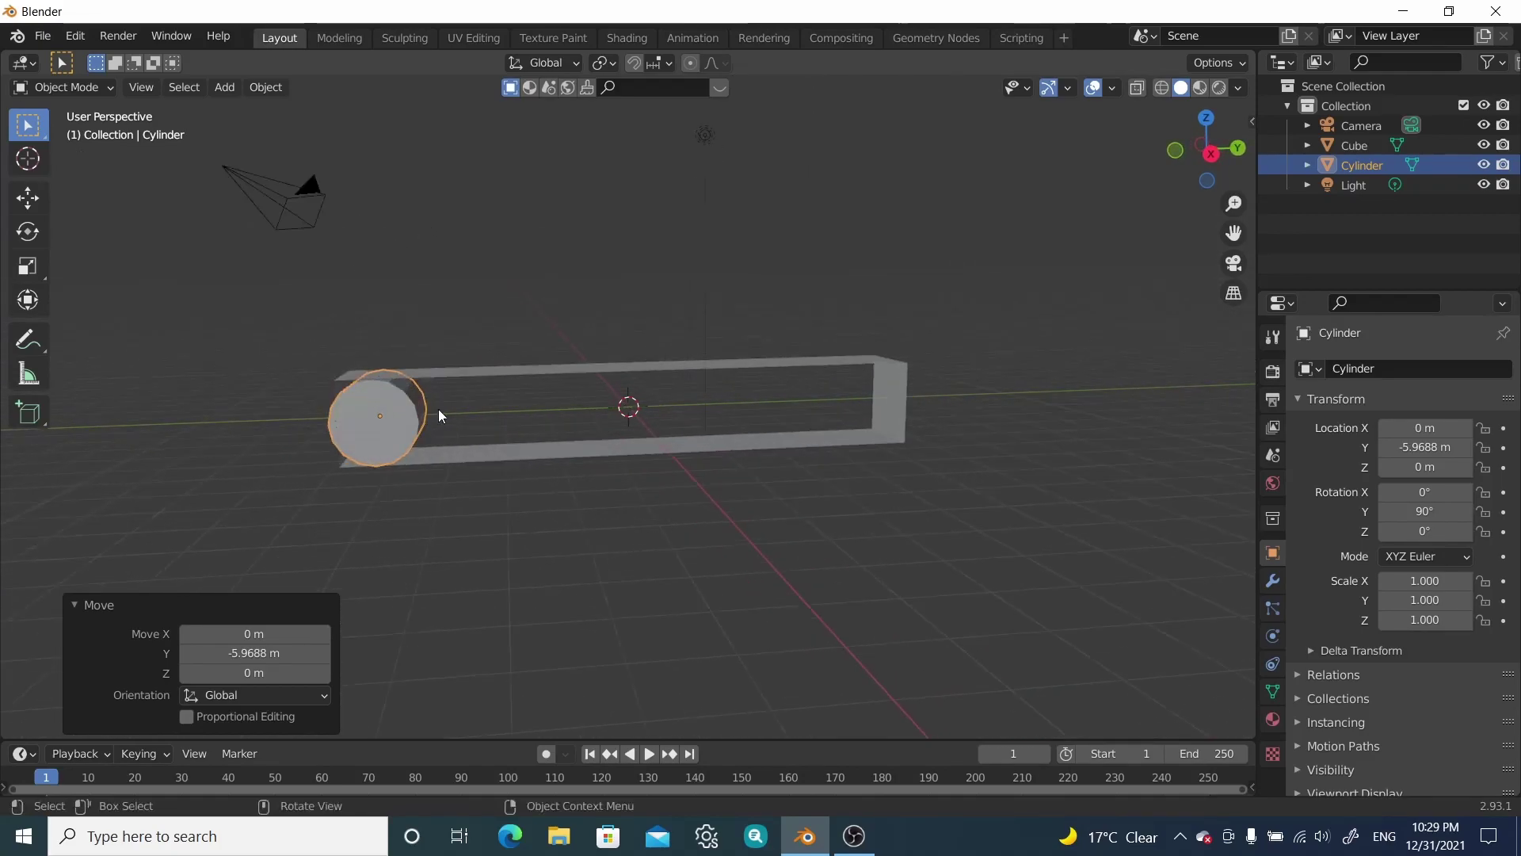
scroll(421, 425, up, 2)
key(g)
key(y)
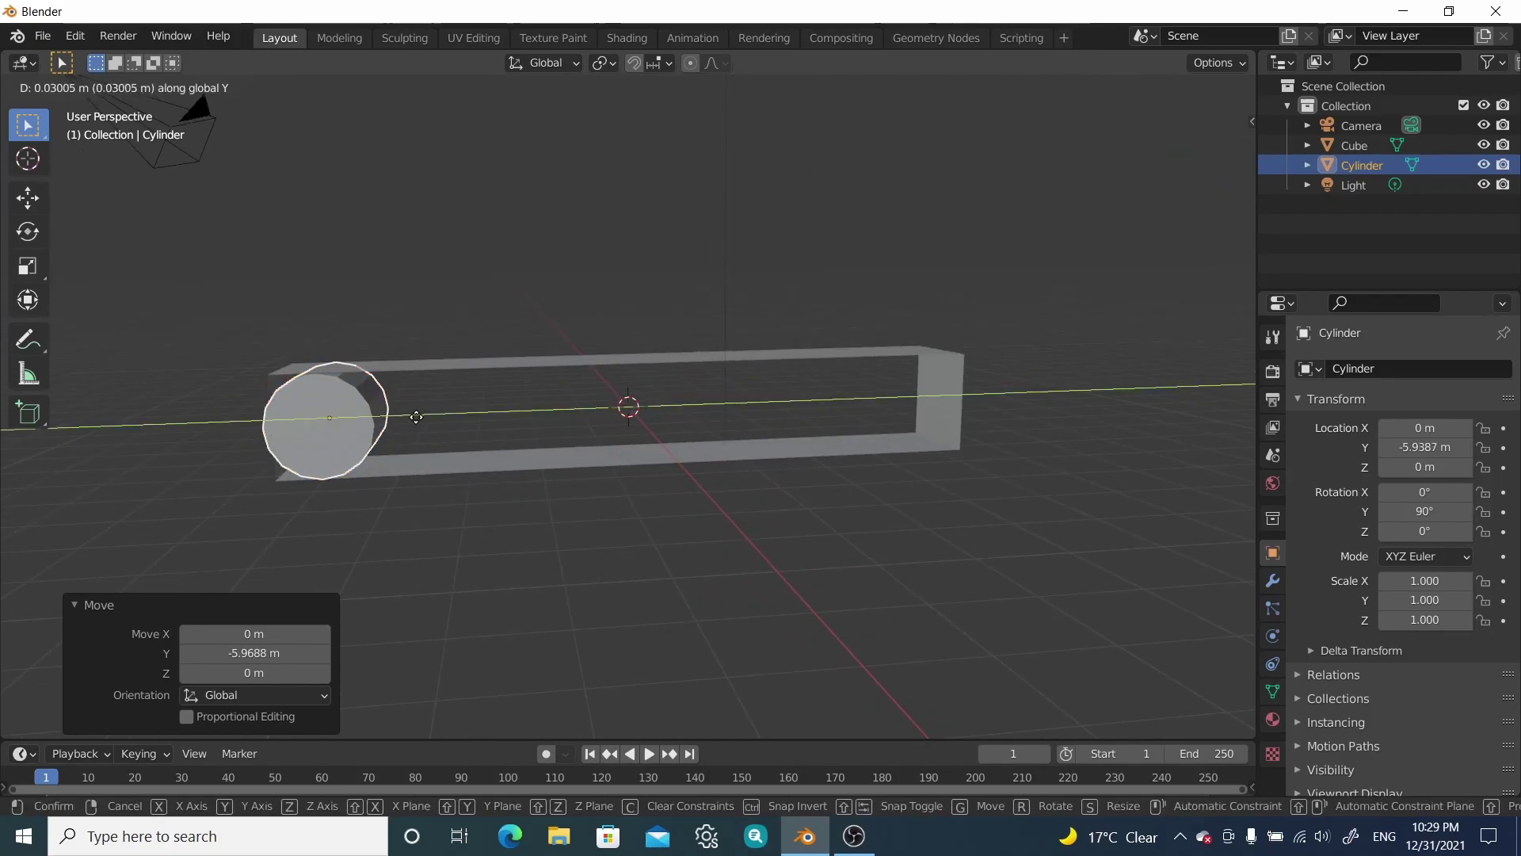
click(423, 417)
Step: Duplicate the roller and slide the copy along Y to the right end
key(shift+d)
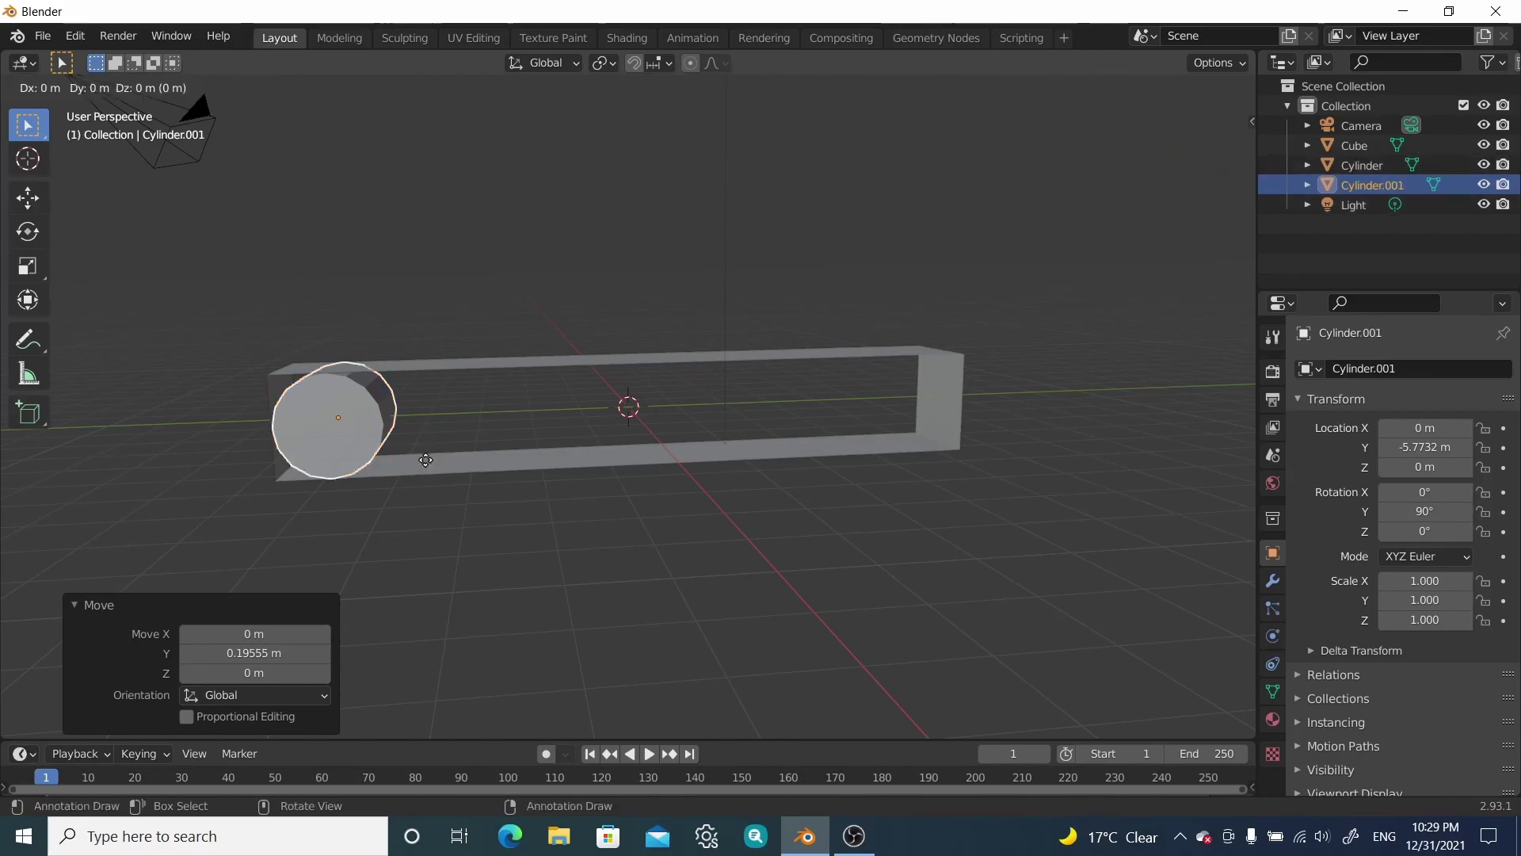
key(y)
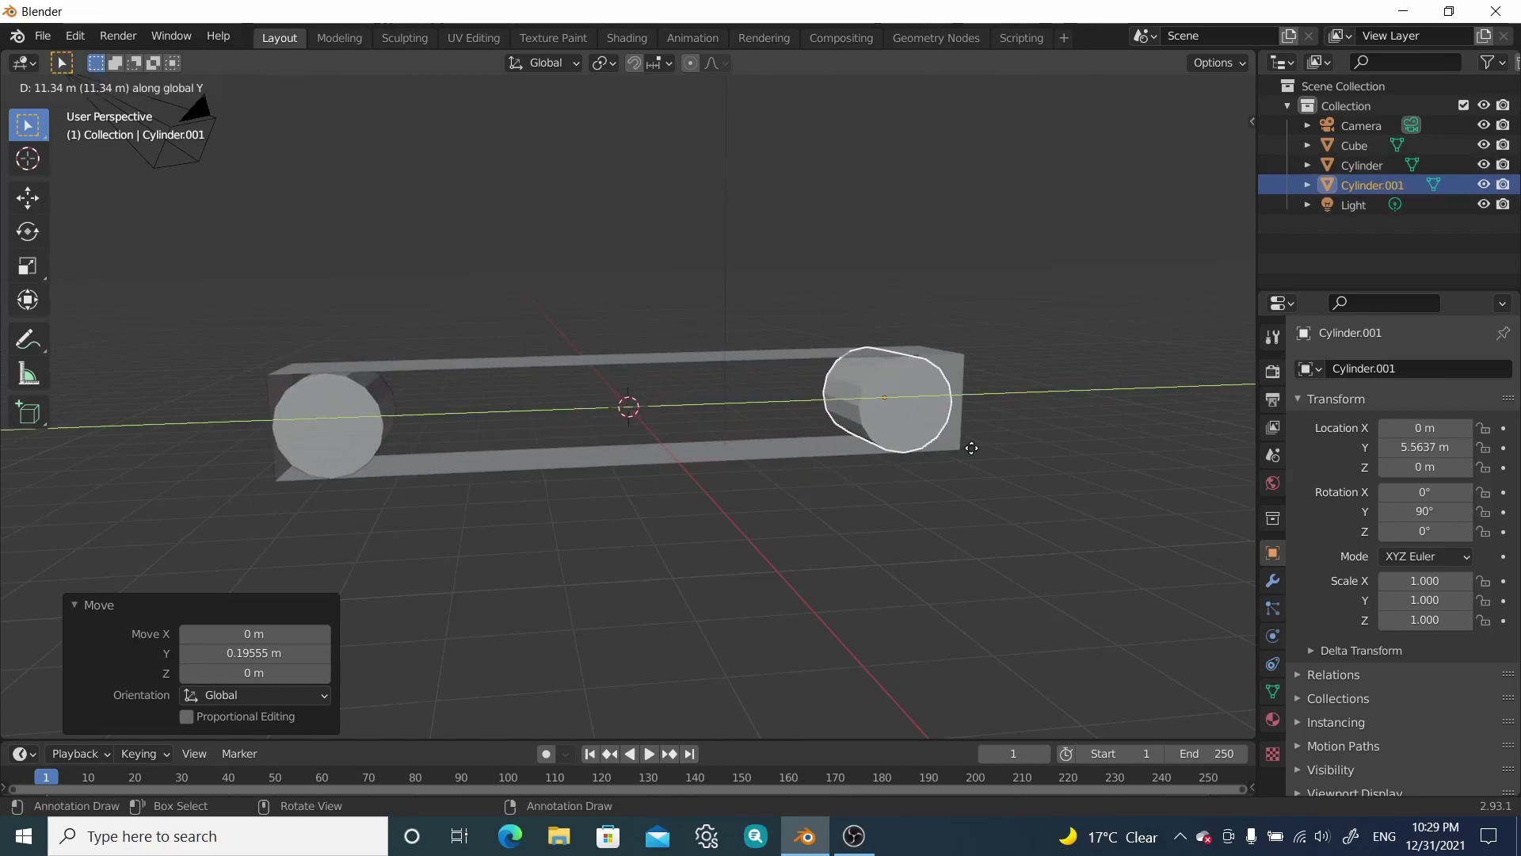
click(976, 441)
middle_drag(973, 434, 840, 423)
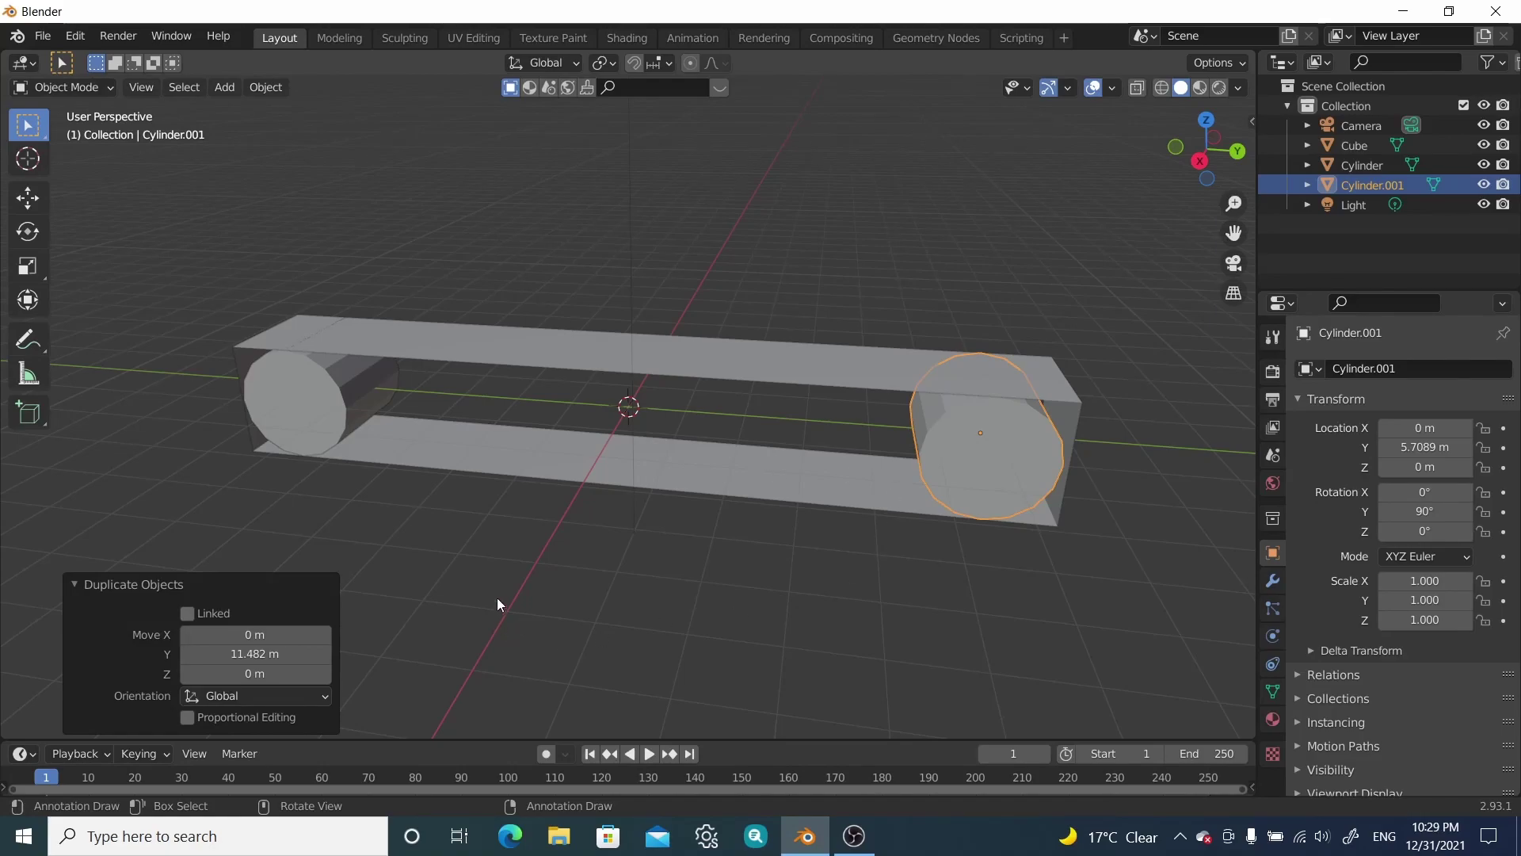
Step: Select both rollers and lengthen them along X to 2.612 scale
shift+click(325, 383)
key(s)
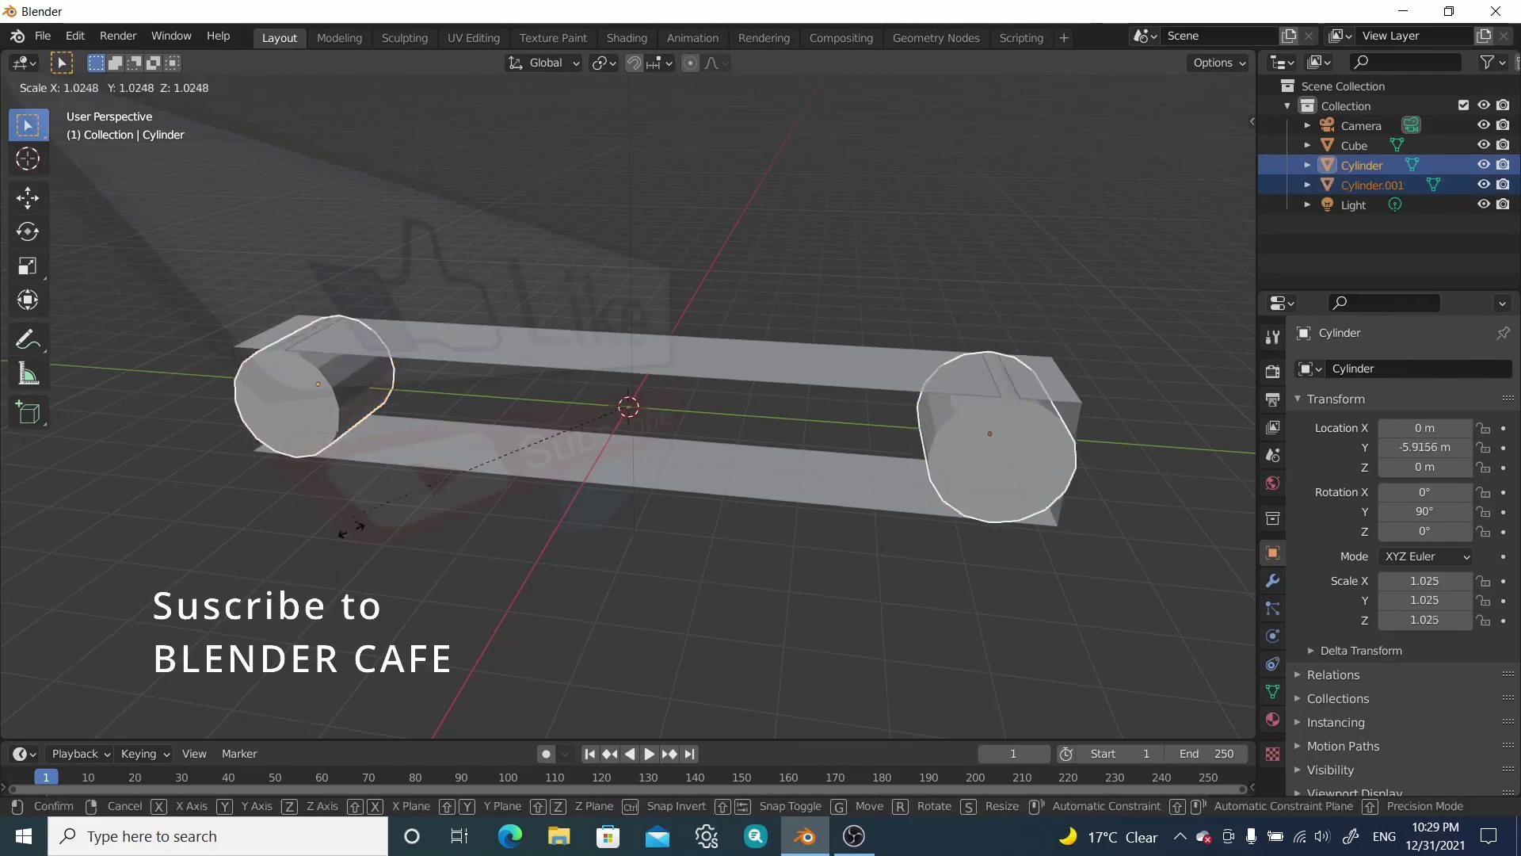
key(x)
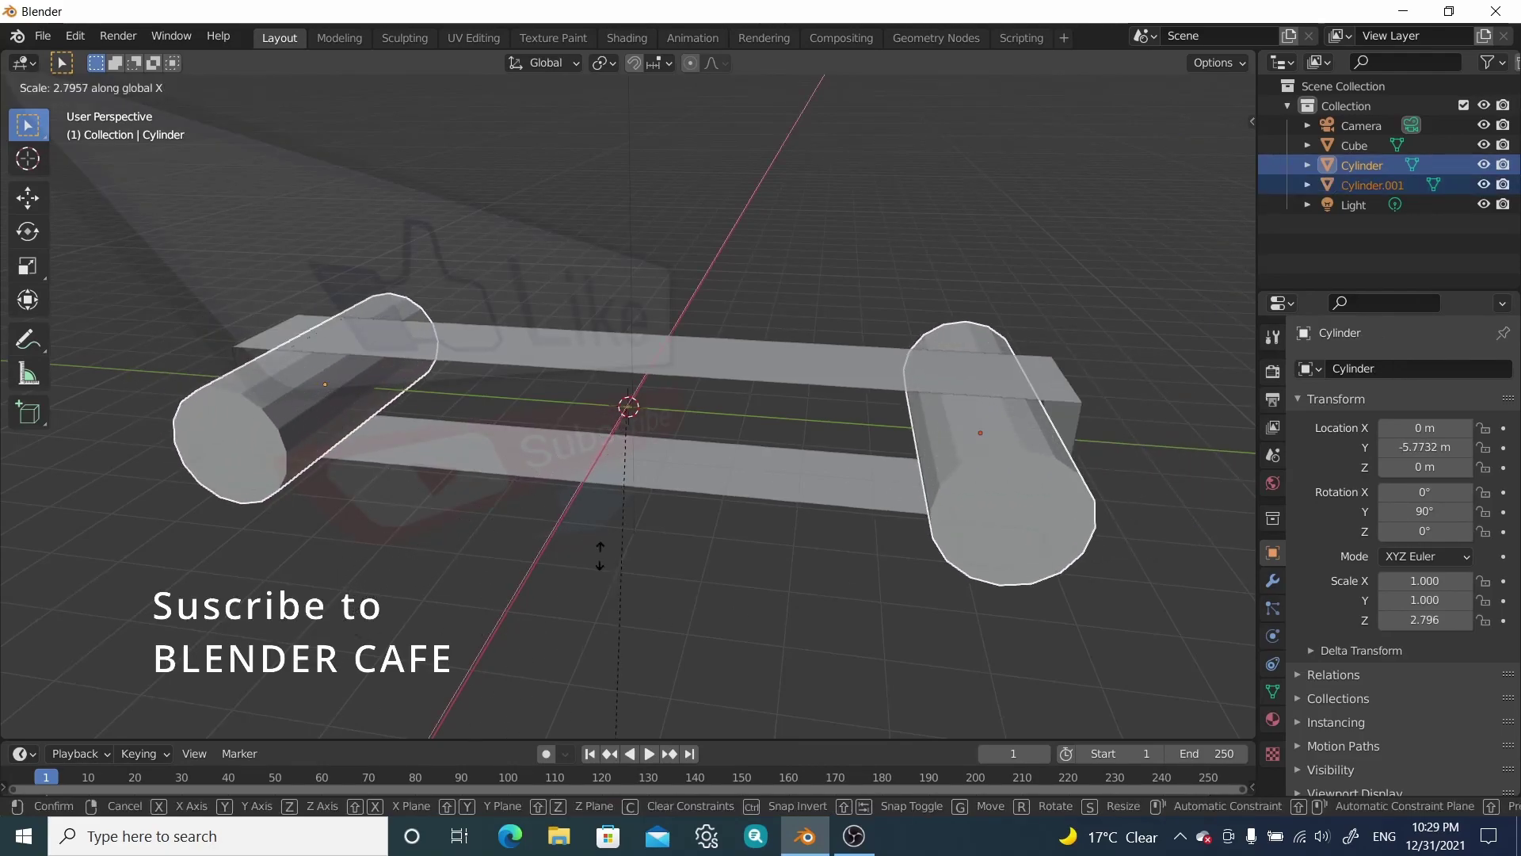
click(605, 509)
middle_drag(649, 345, 785, 424)
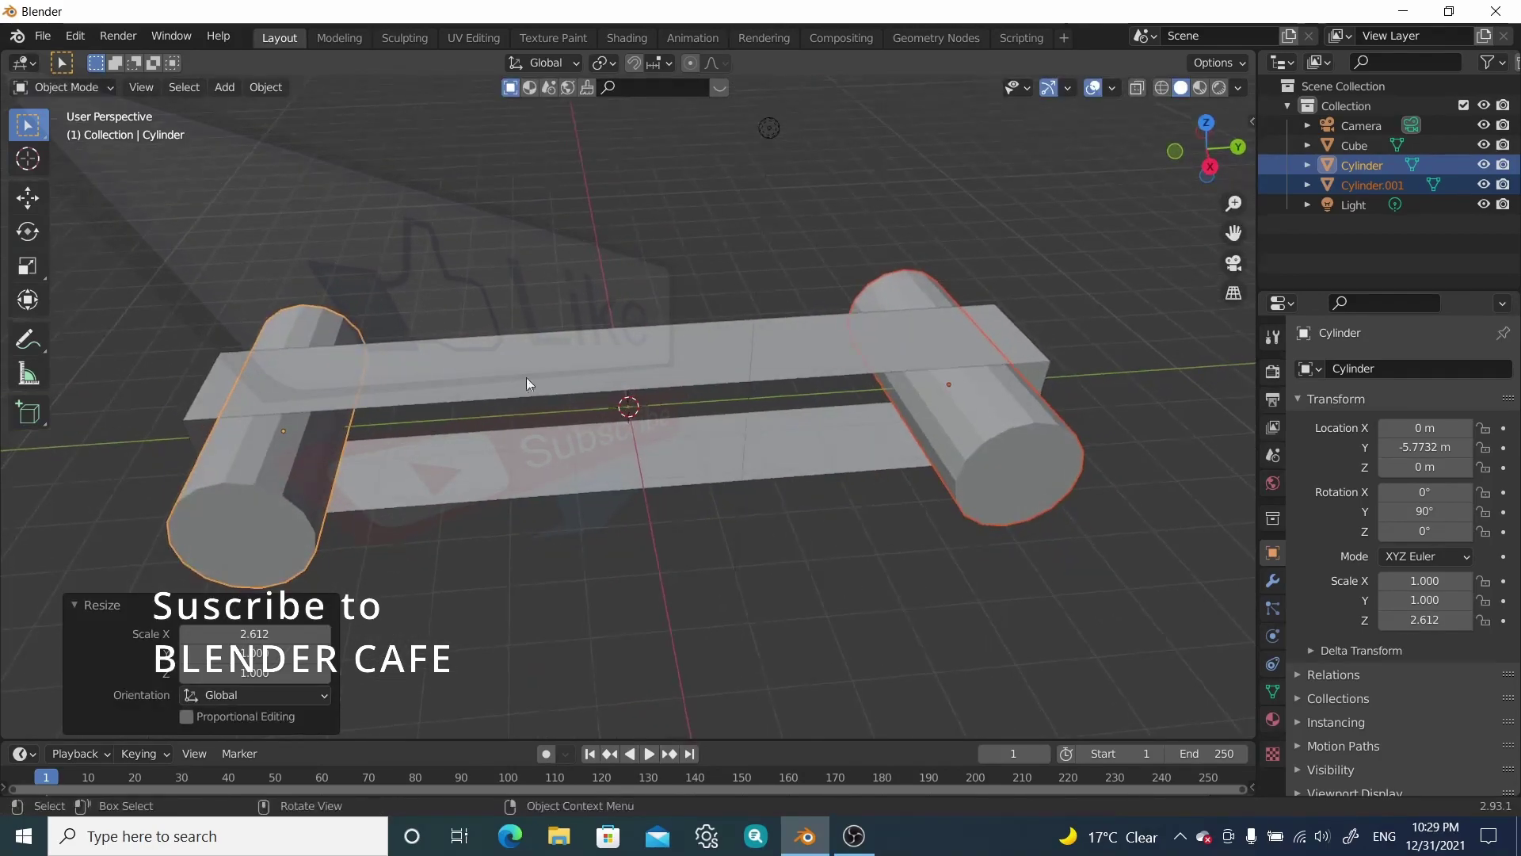
Step: Scale the belt plank along global X to 1.326, then reselect it
click(487, 377)
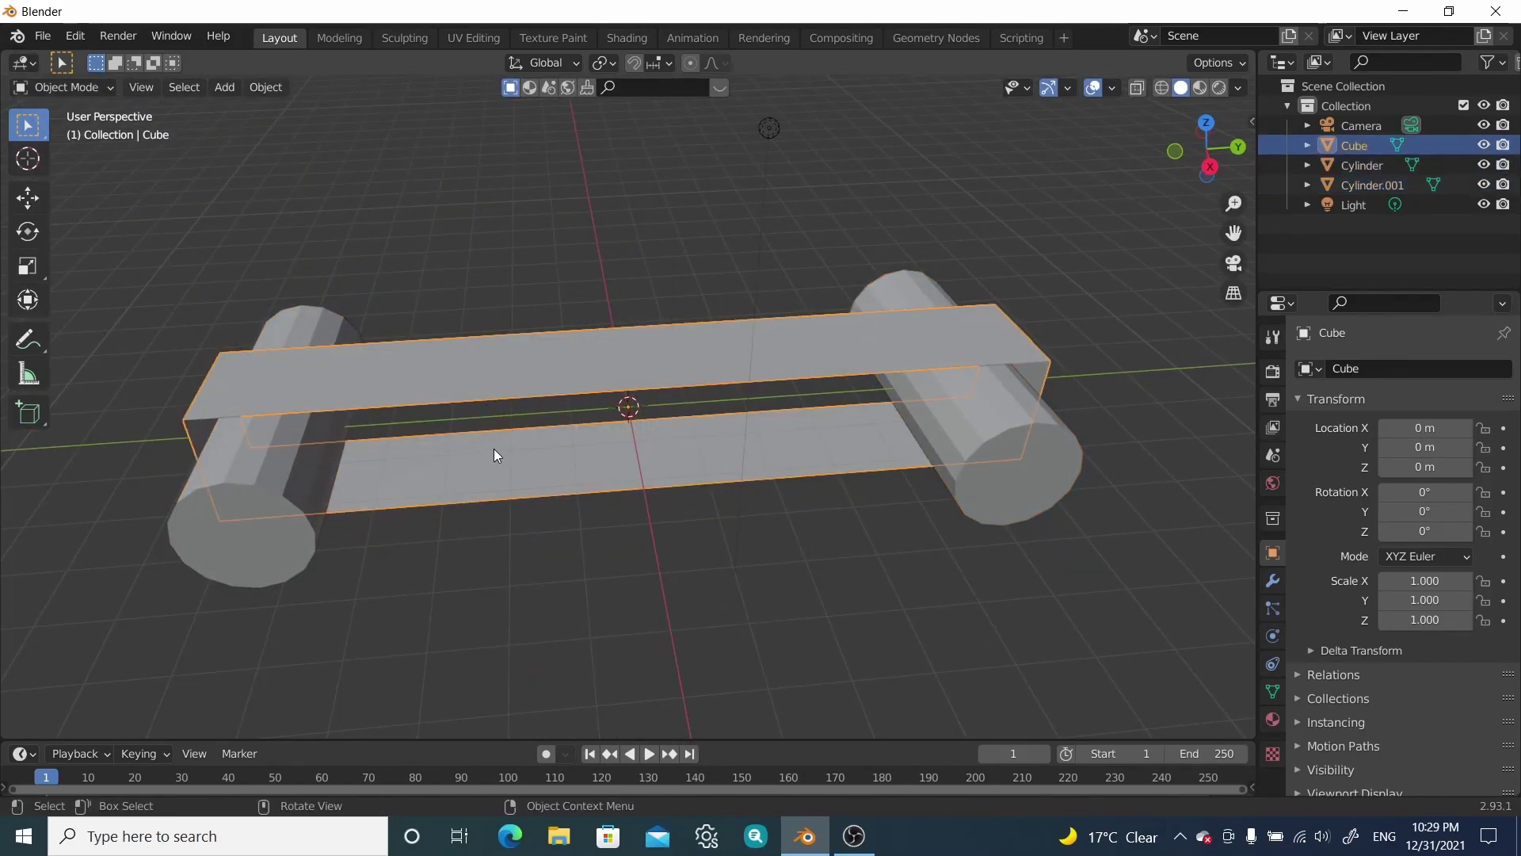
key(s)
key(x)
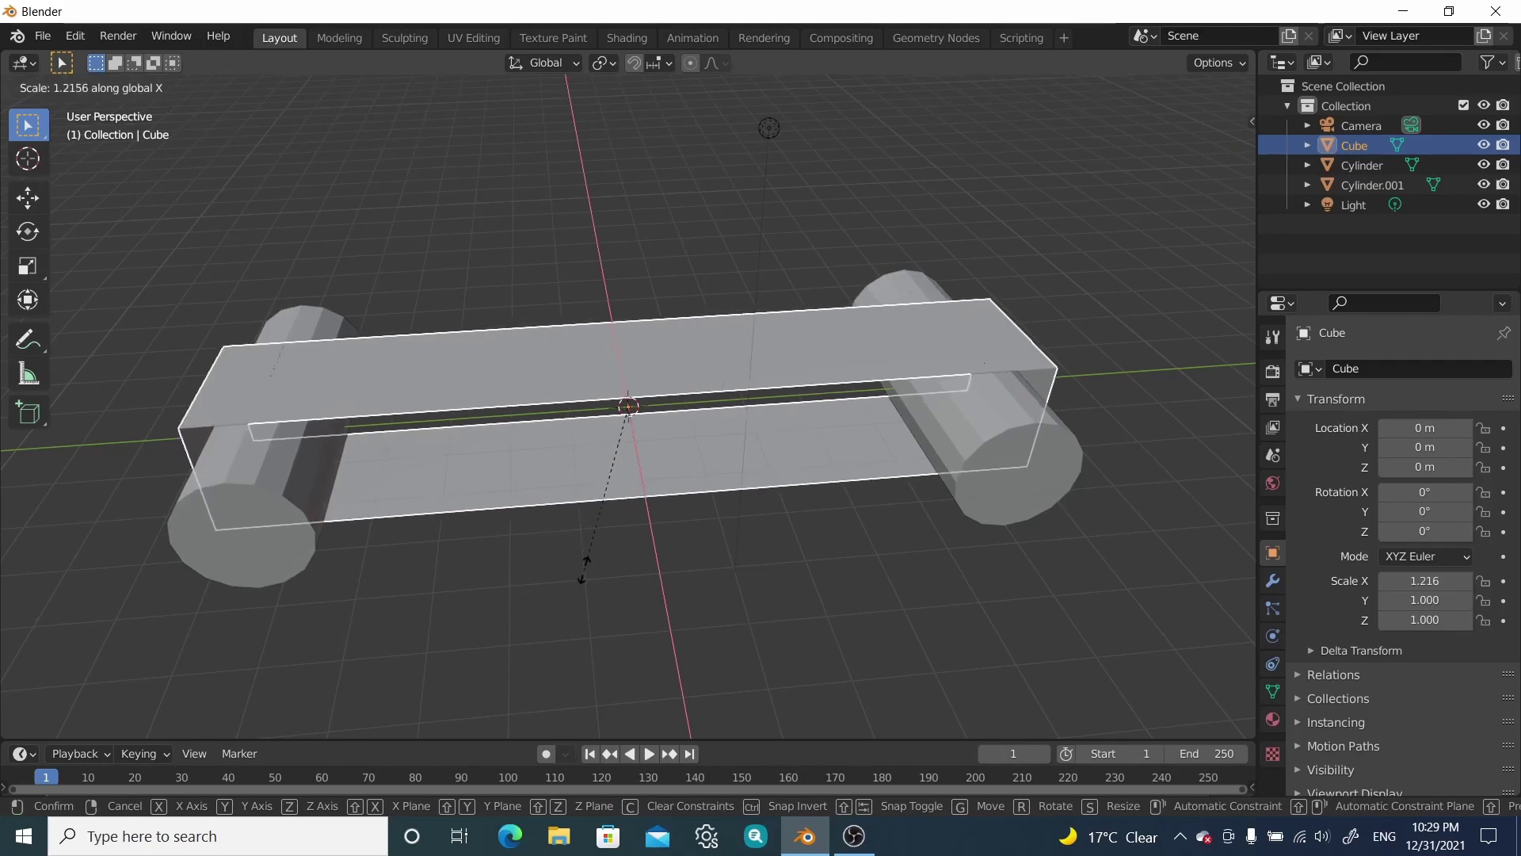
click(578, 583)
scroll(645, 402, down, 2)
middle_drag(645, 401, 686, 438)
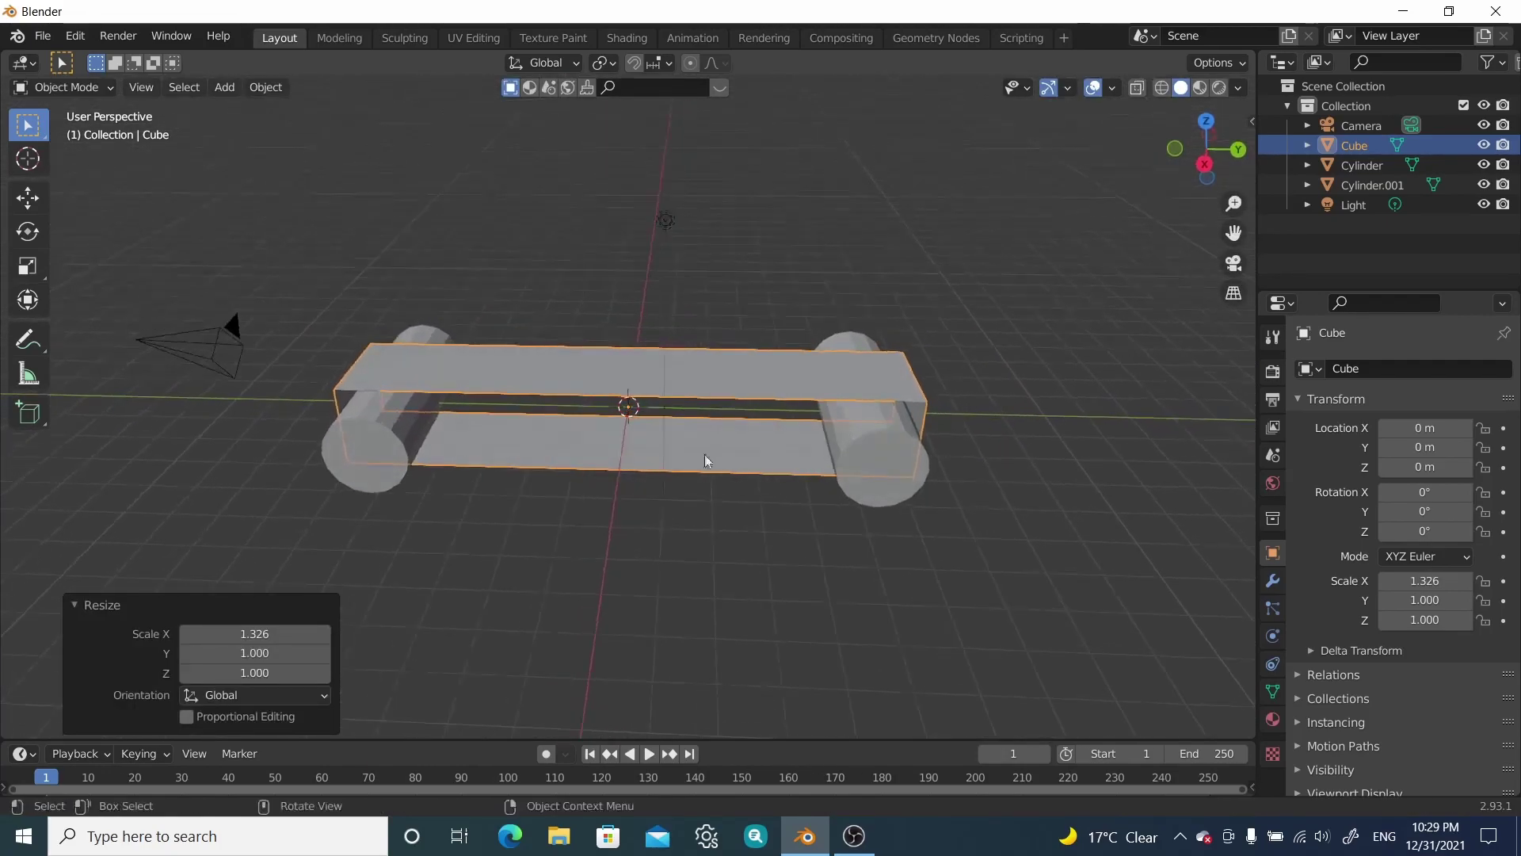
click(835, 480)
click(746, 409)
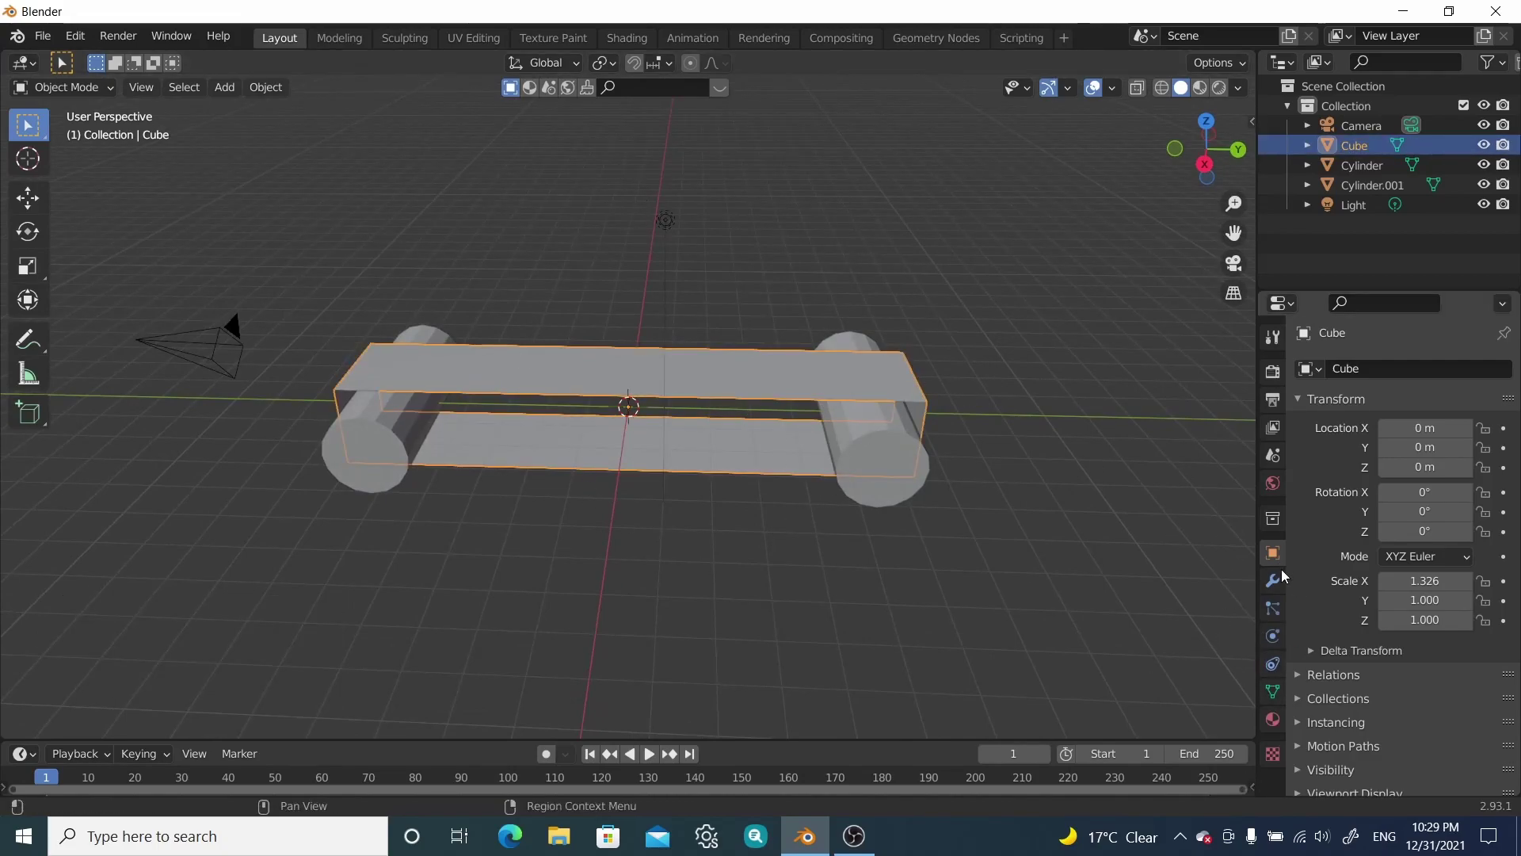
Step: Give the belt Cloth physics and make both rollers Collision objects
click(1273, 636)
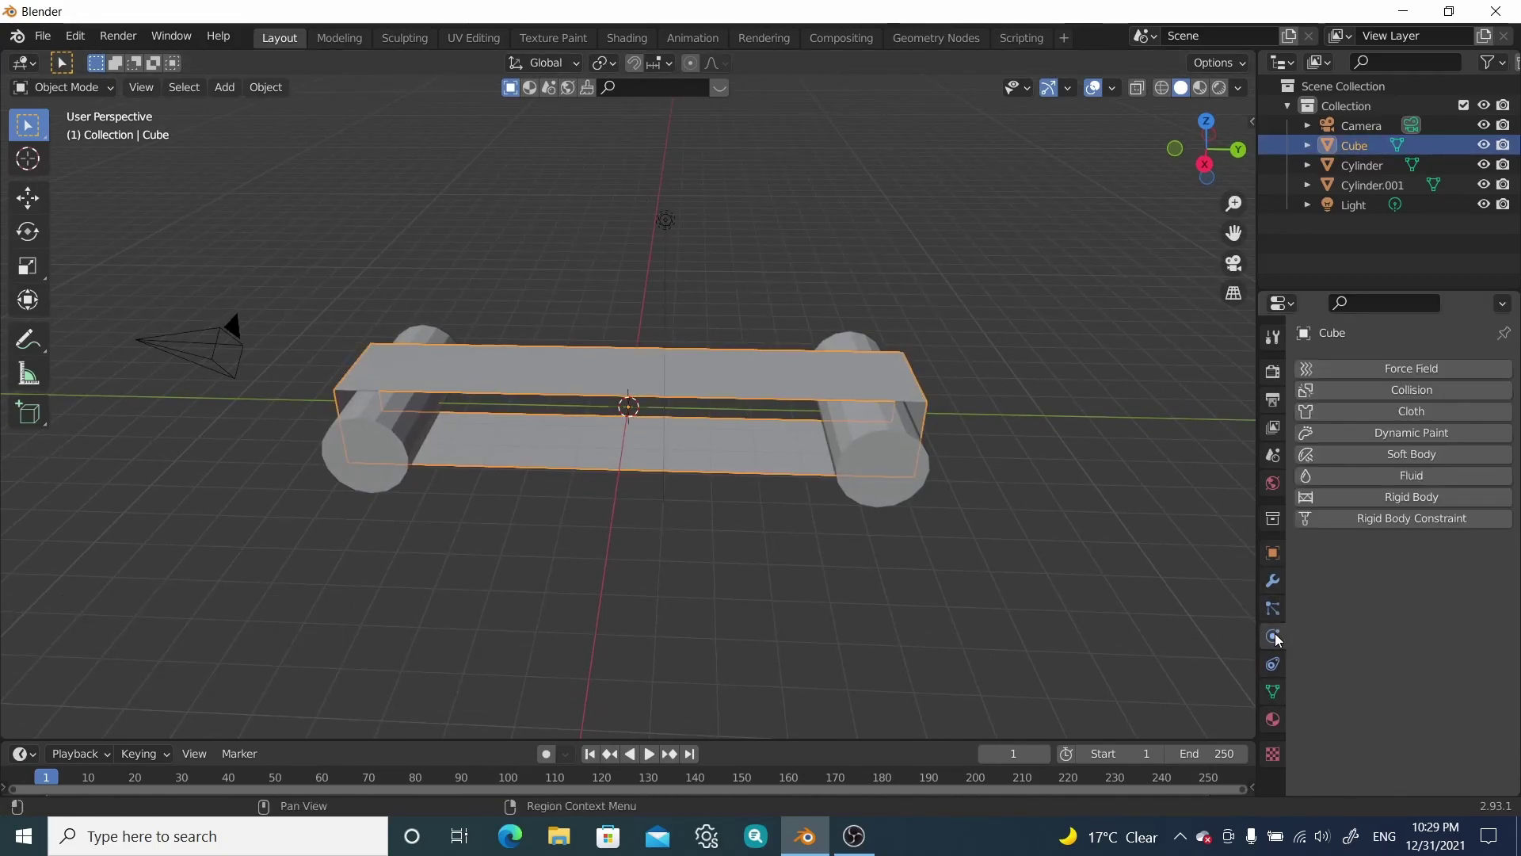
click(1386, 411)
click(863, 476)
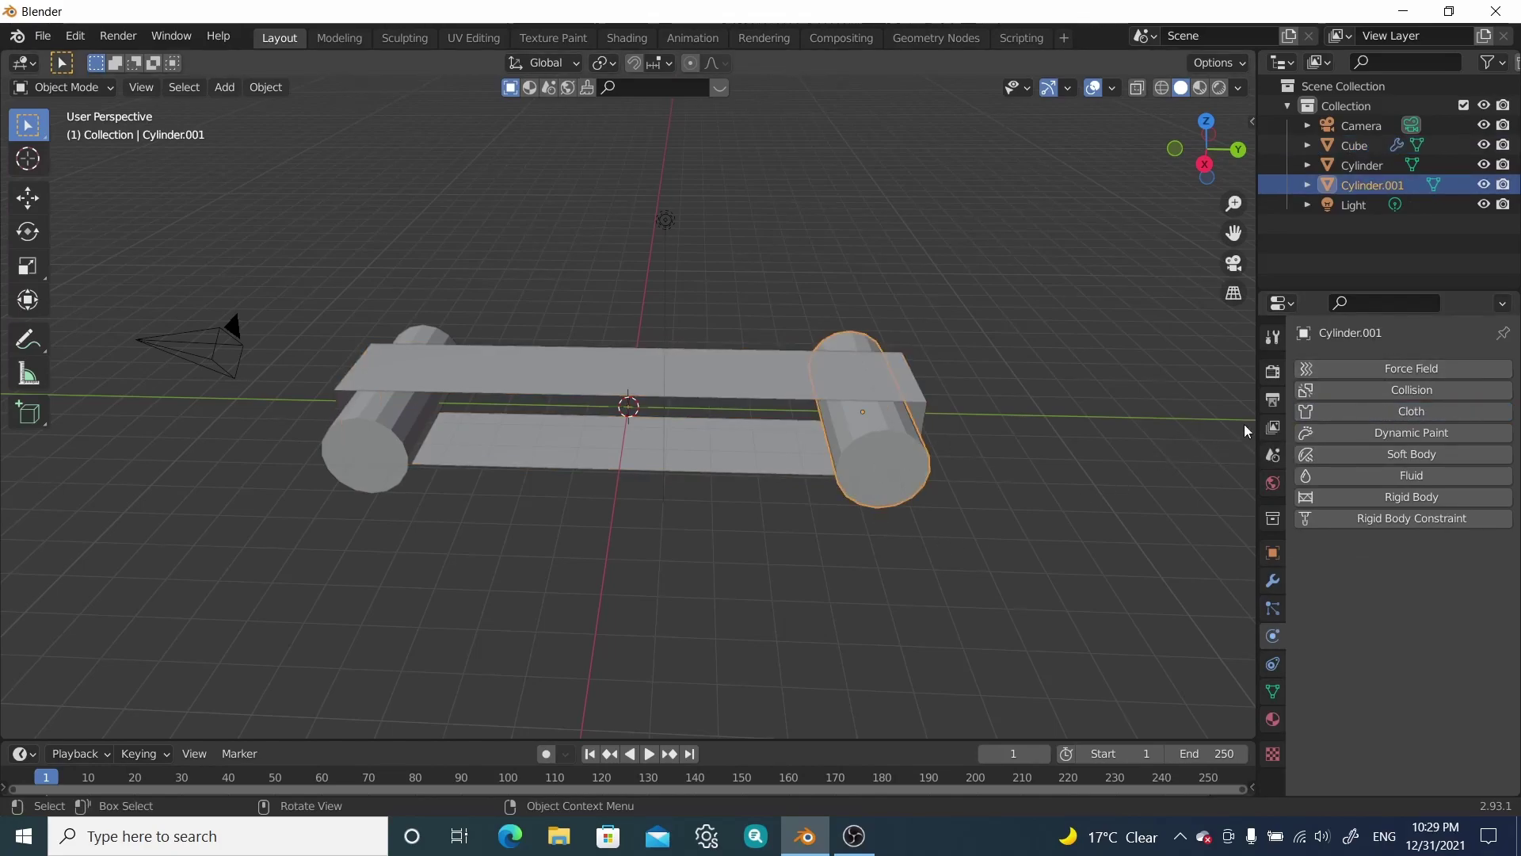
click(1402, 390)
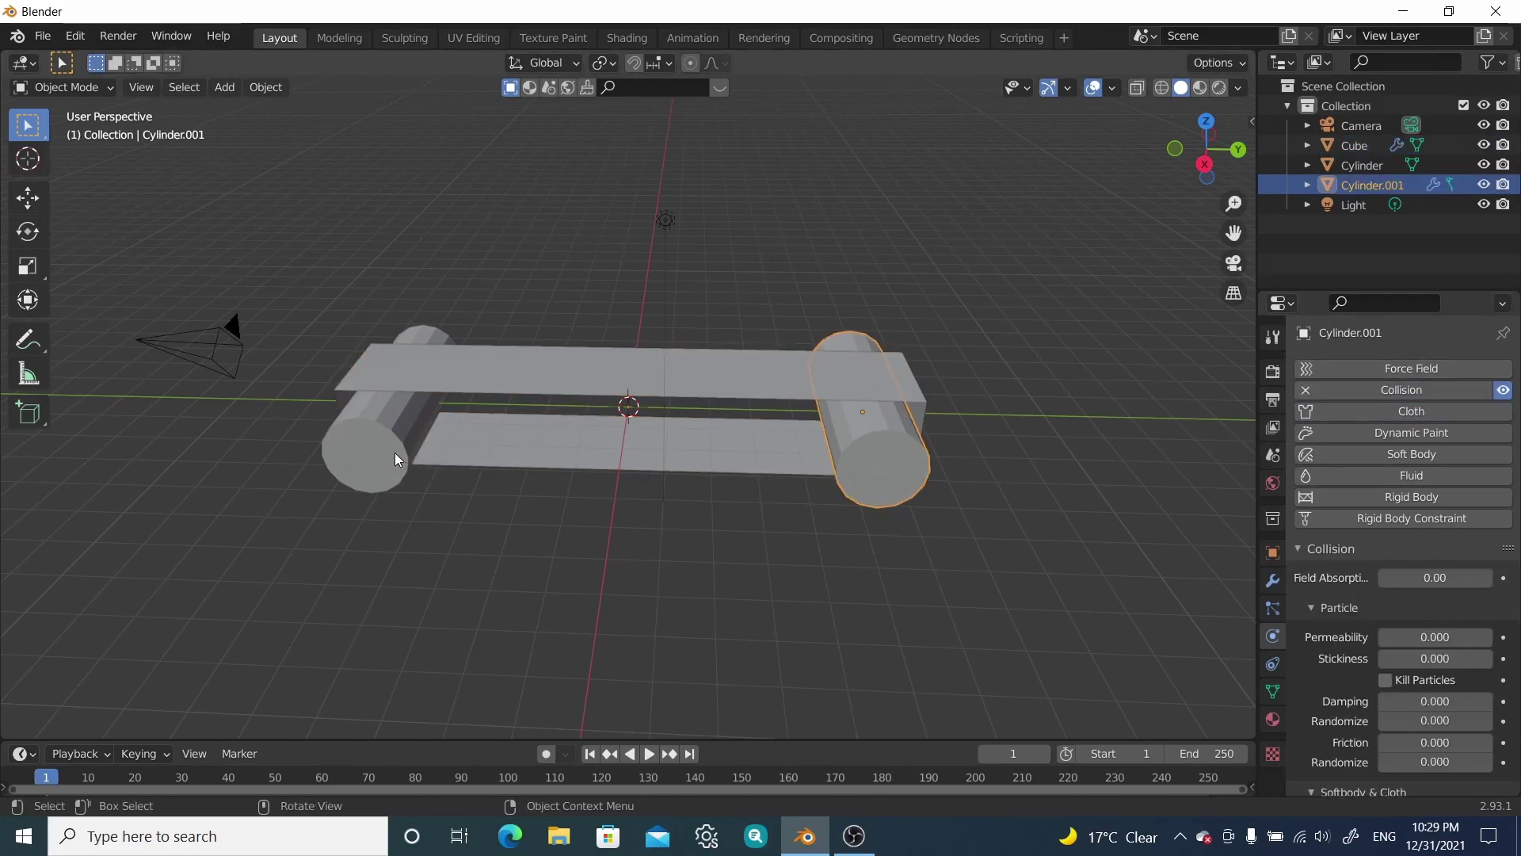
click(396, 459)
click(1402, 390)
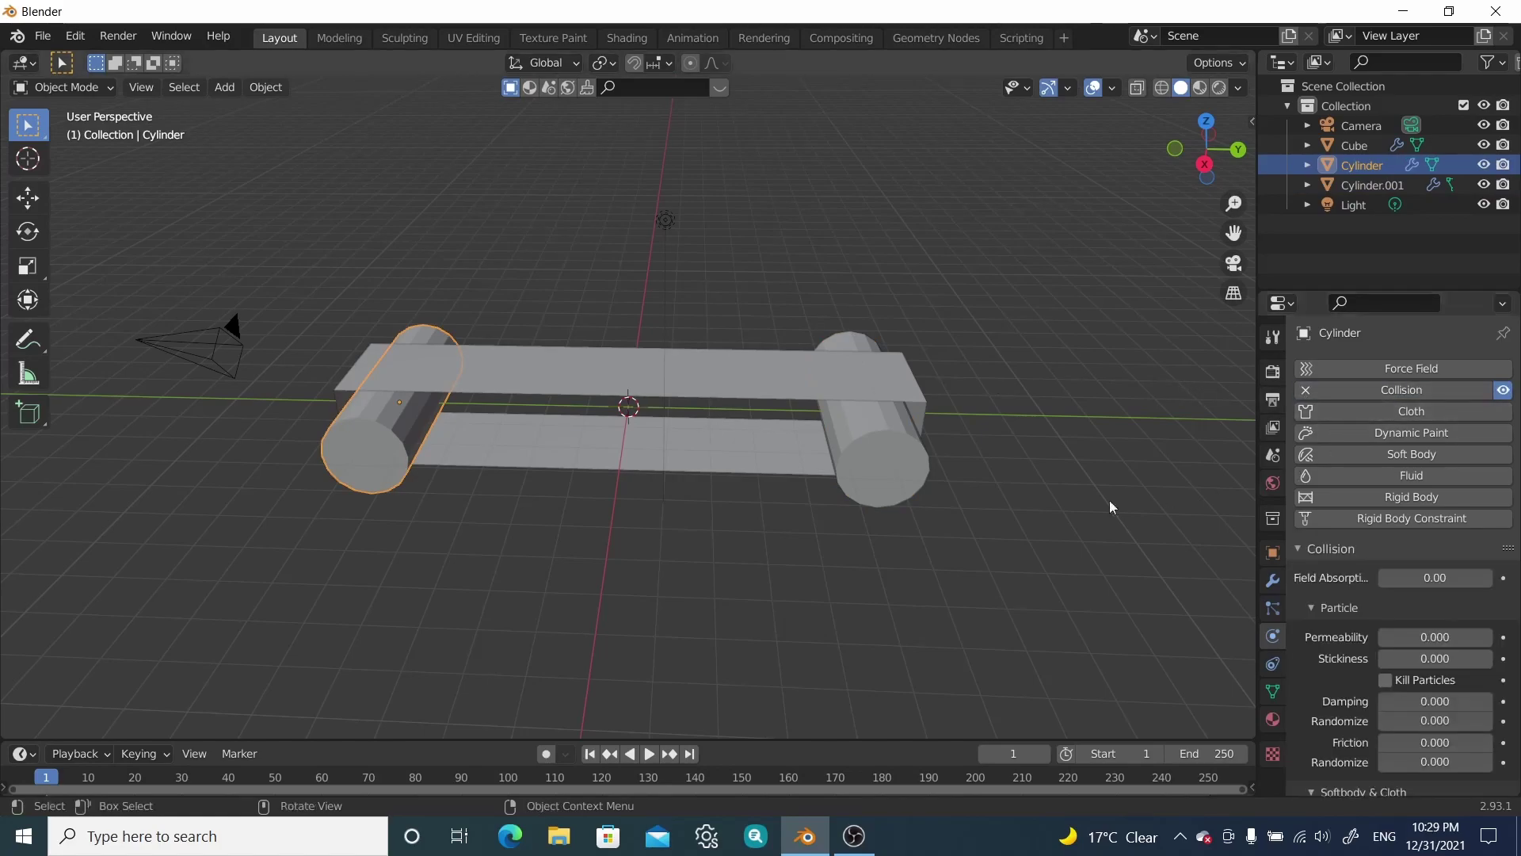
Step: Play the simulation to watch the belt sag, stop it, and rewind to frame 1
click(648, 755)
middle_drag(753, 545, 573, 391)
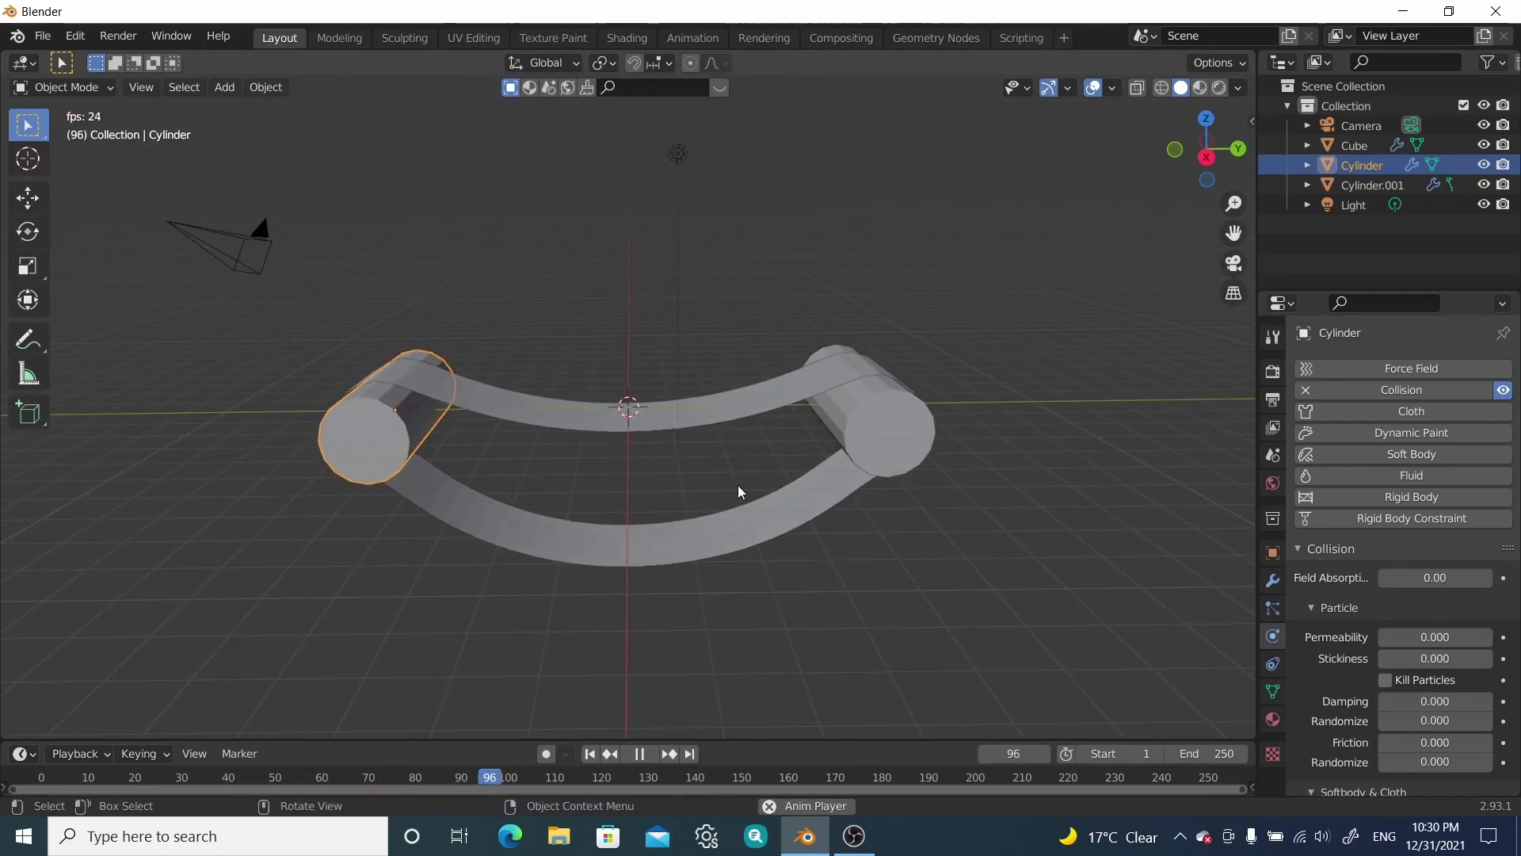
middle_drag(764, 542, 751, 463)
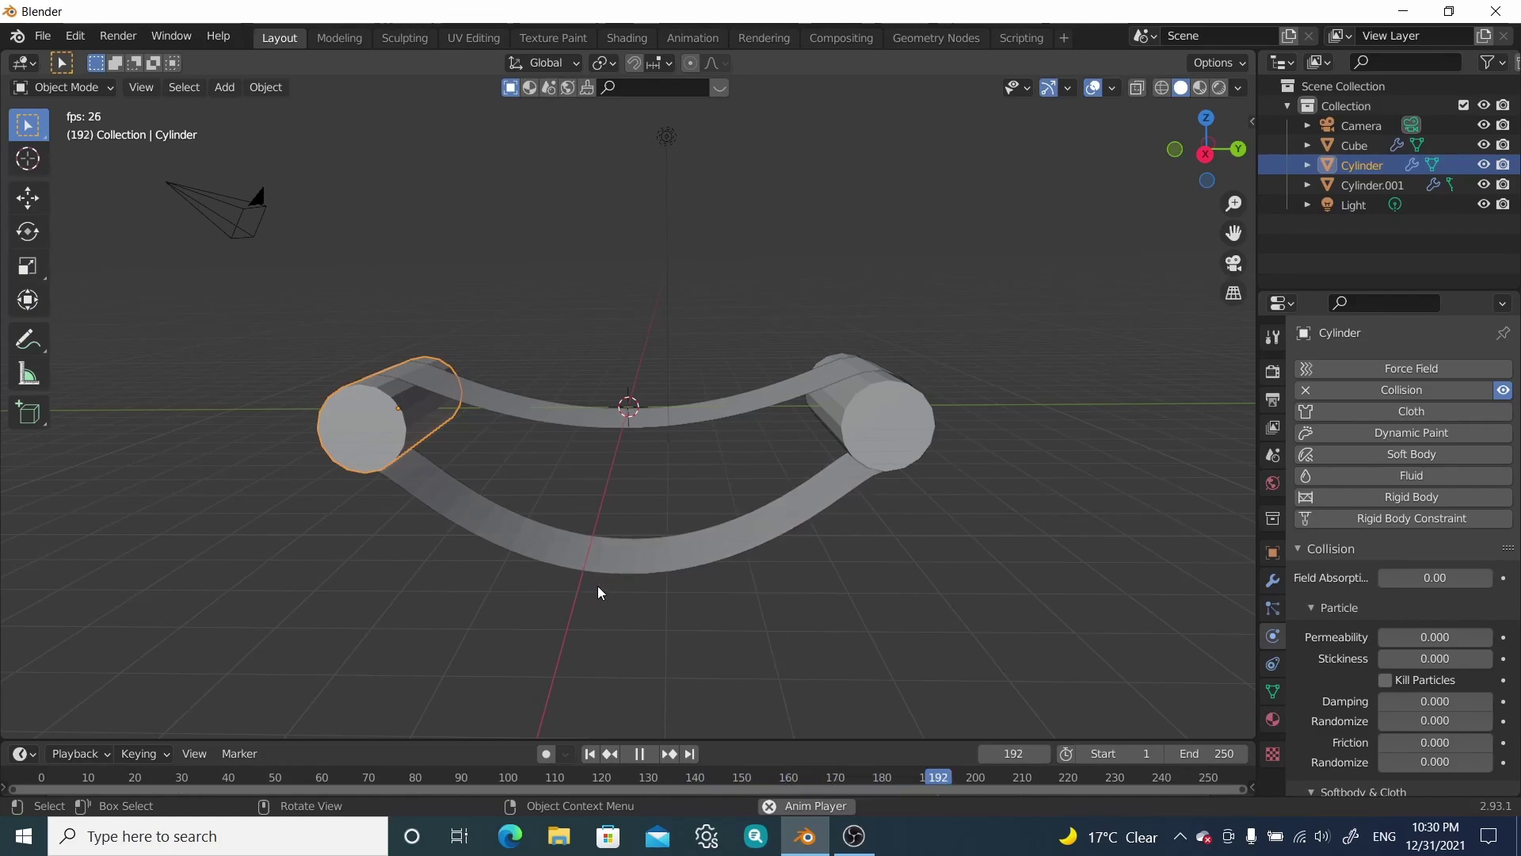
click(640, 753)
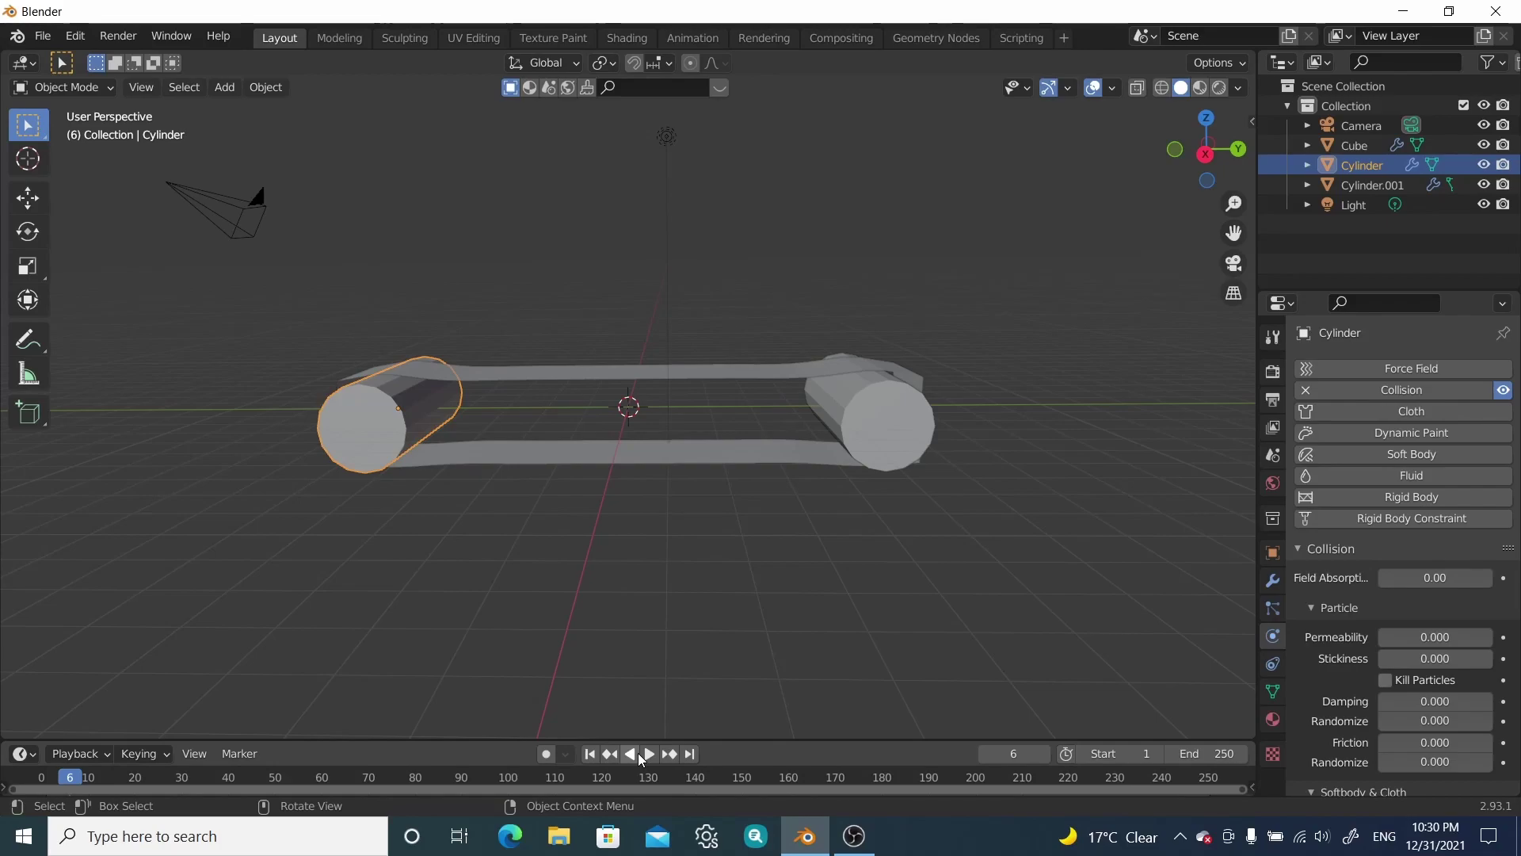
click(650, 754)
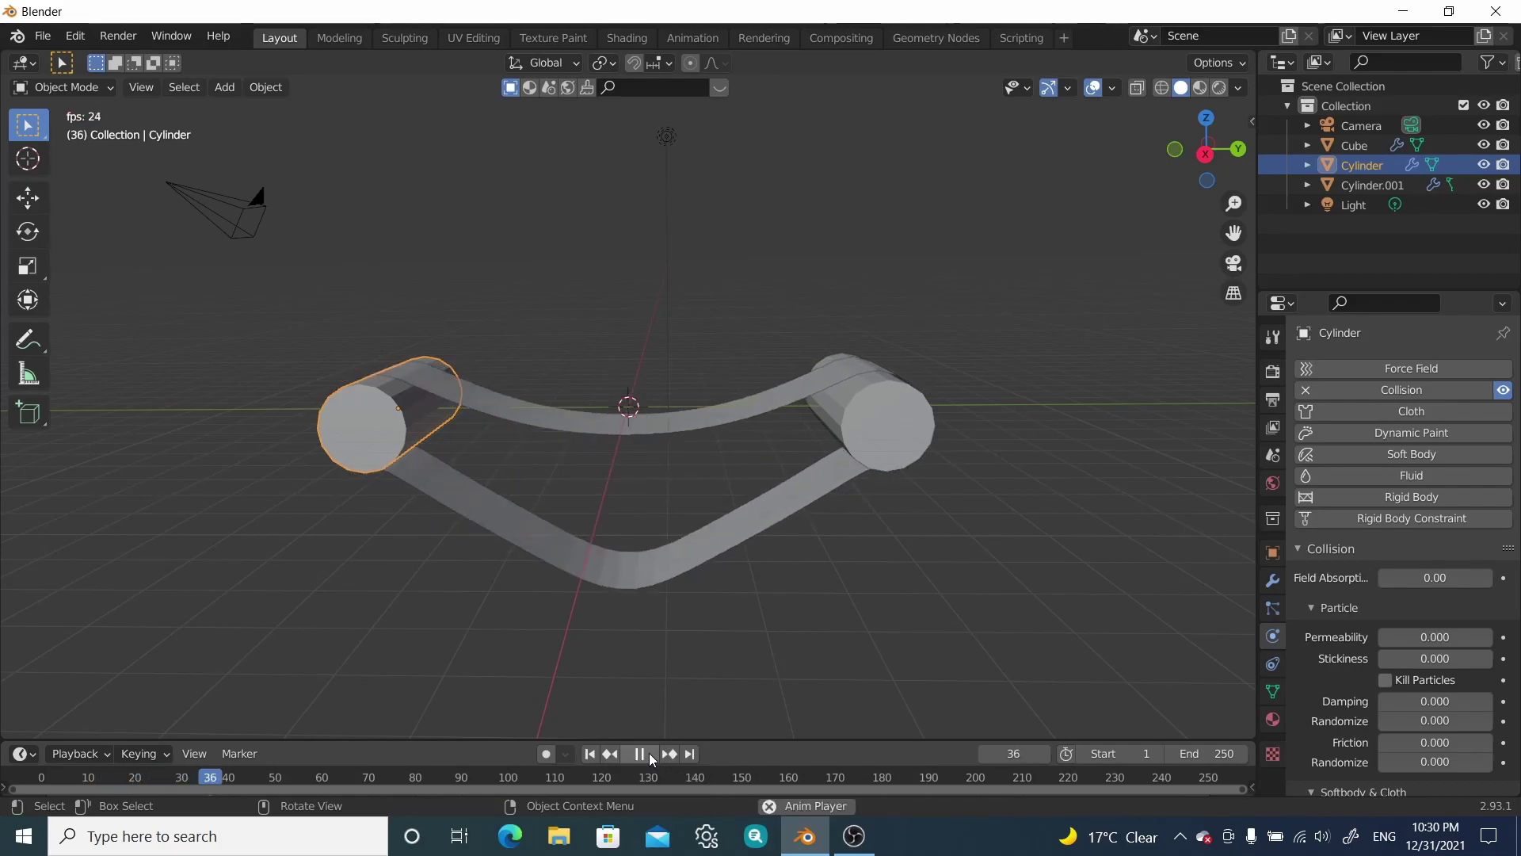
click(641, 755)
scroll(1341, 639, down, 4)
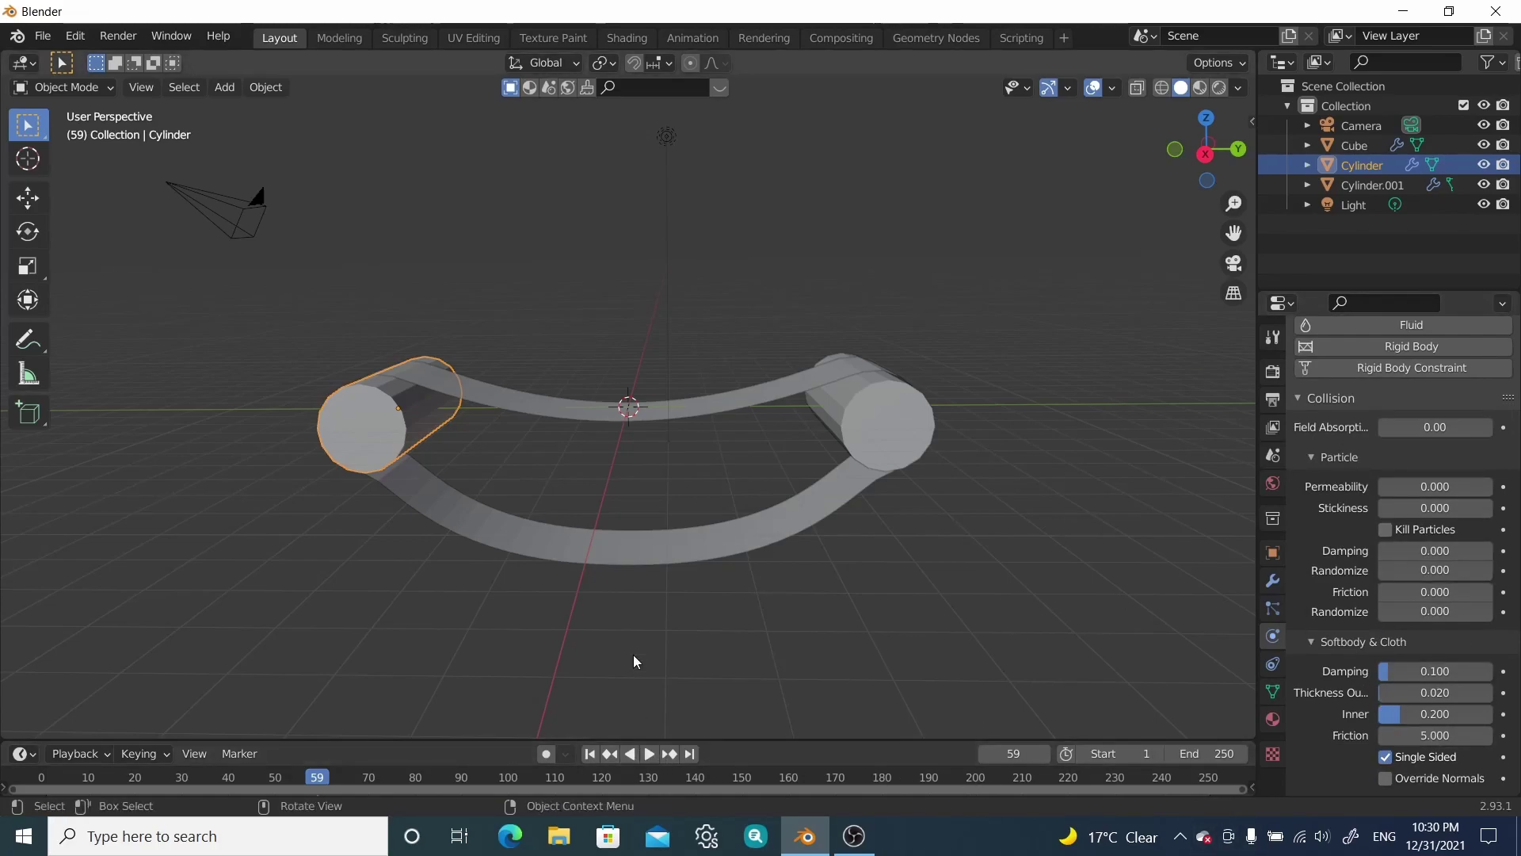
click(590, 753)
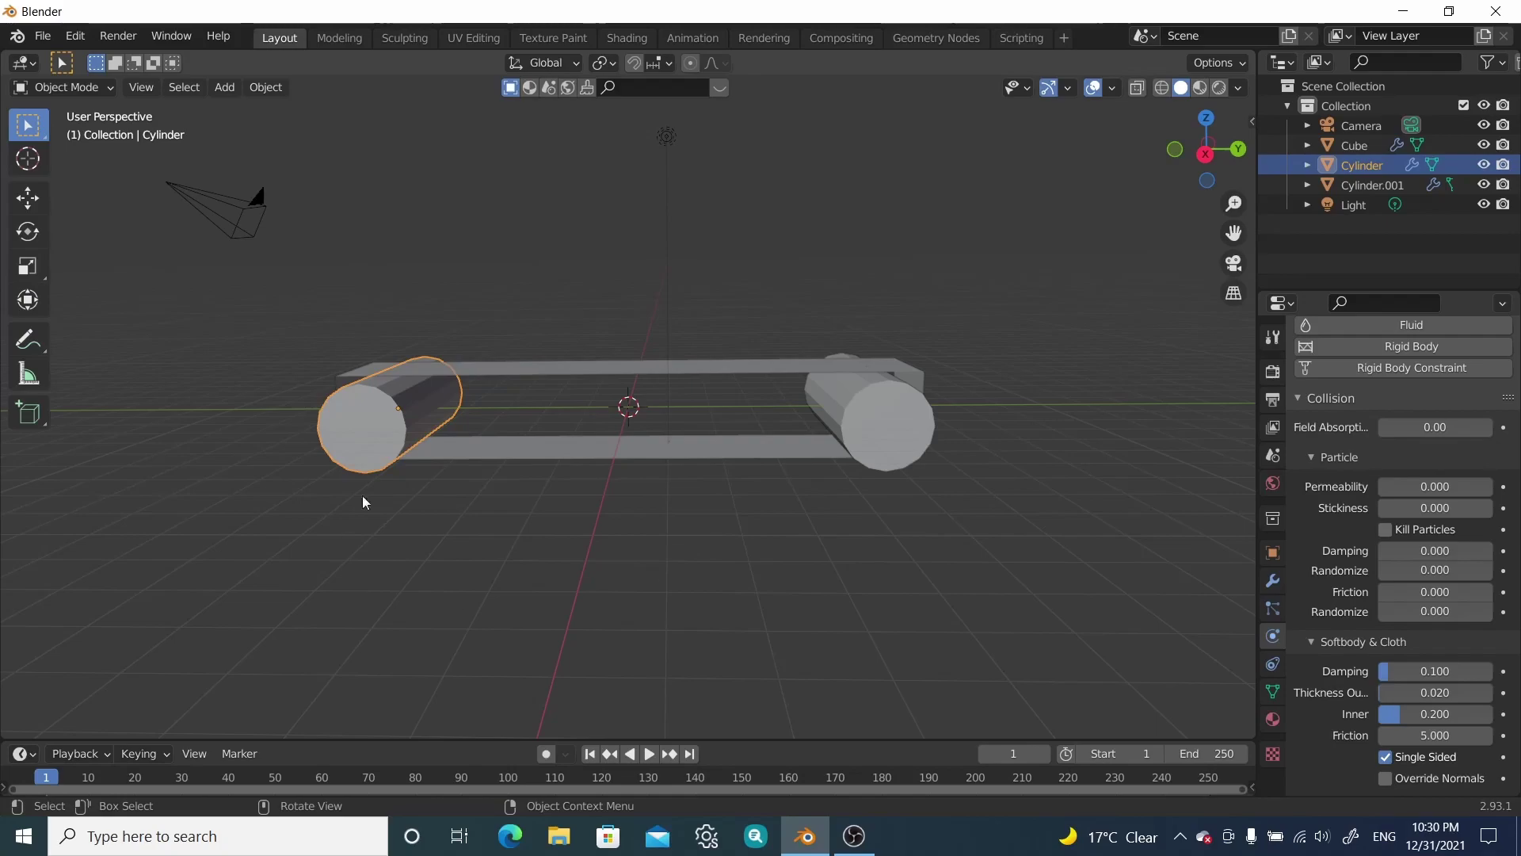
Step: Select the belt, enter Edit Mode and add an unslid edge loop near its right end
click(526, 366)
middle_drag(587, 381, 582, 475)
key(Tab)
scroll(1065, 383, up, 2)
middle_drag(1065, 382, 1144, 337)
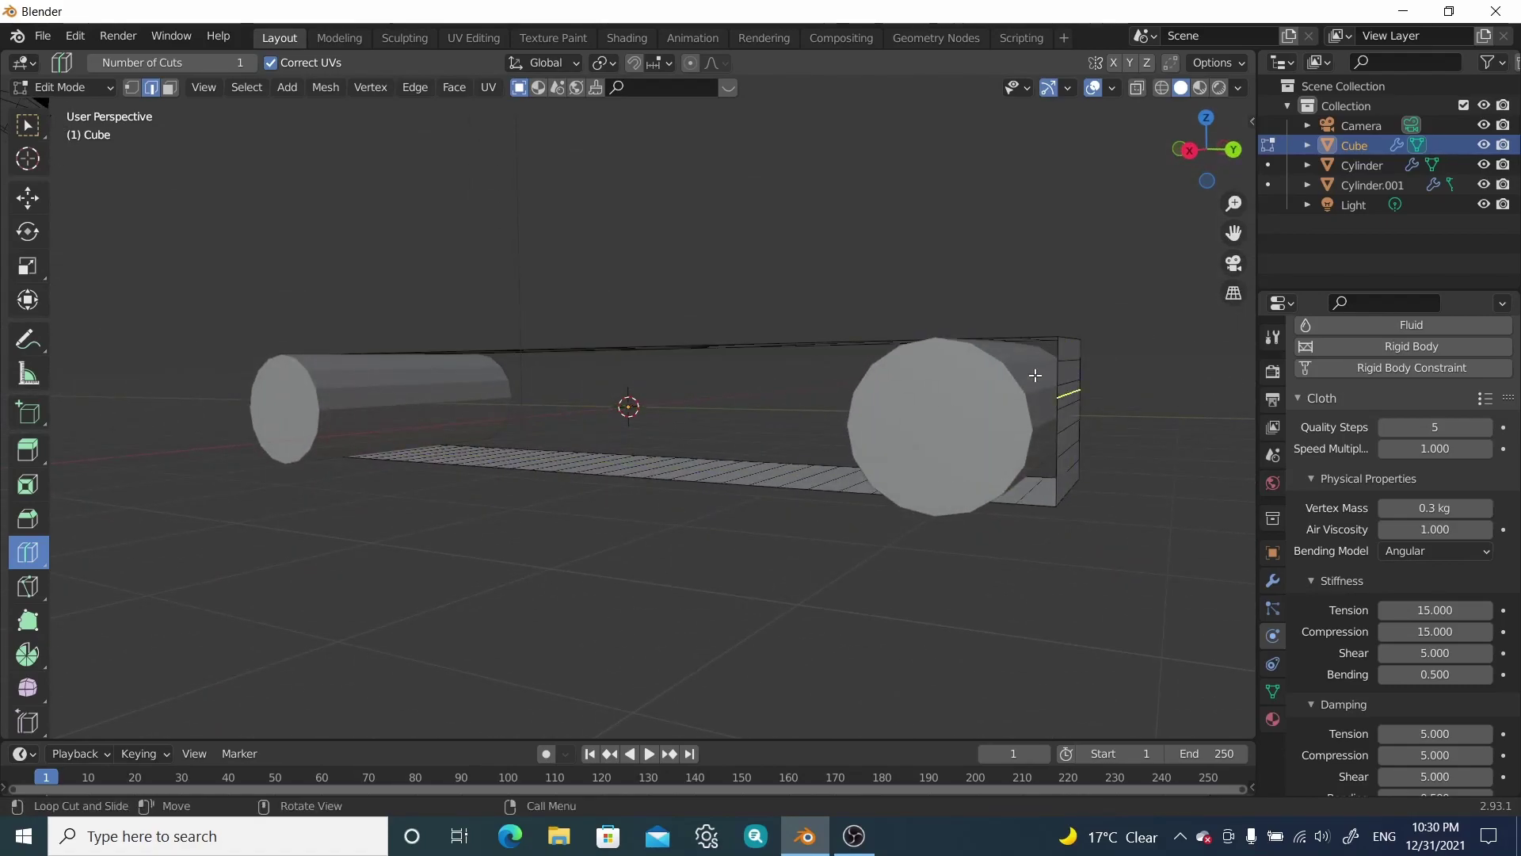
middle_drag(1035, 376, 1109, 350)
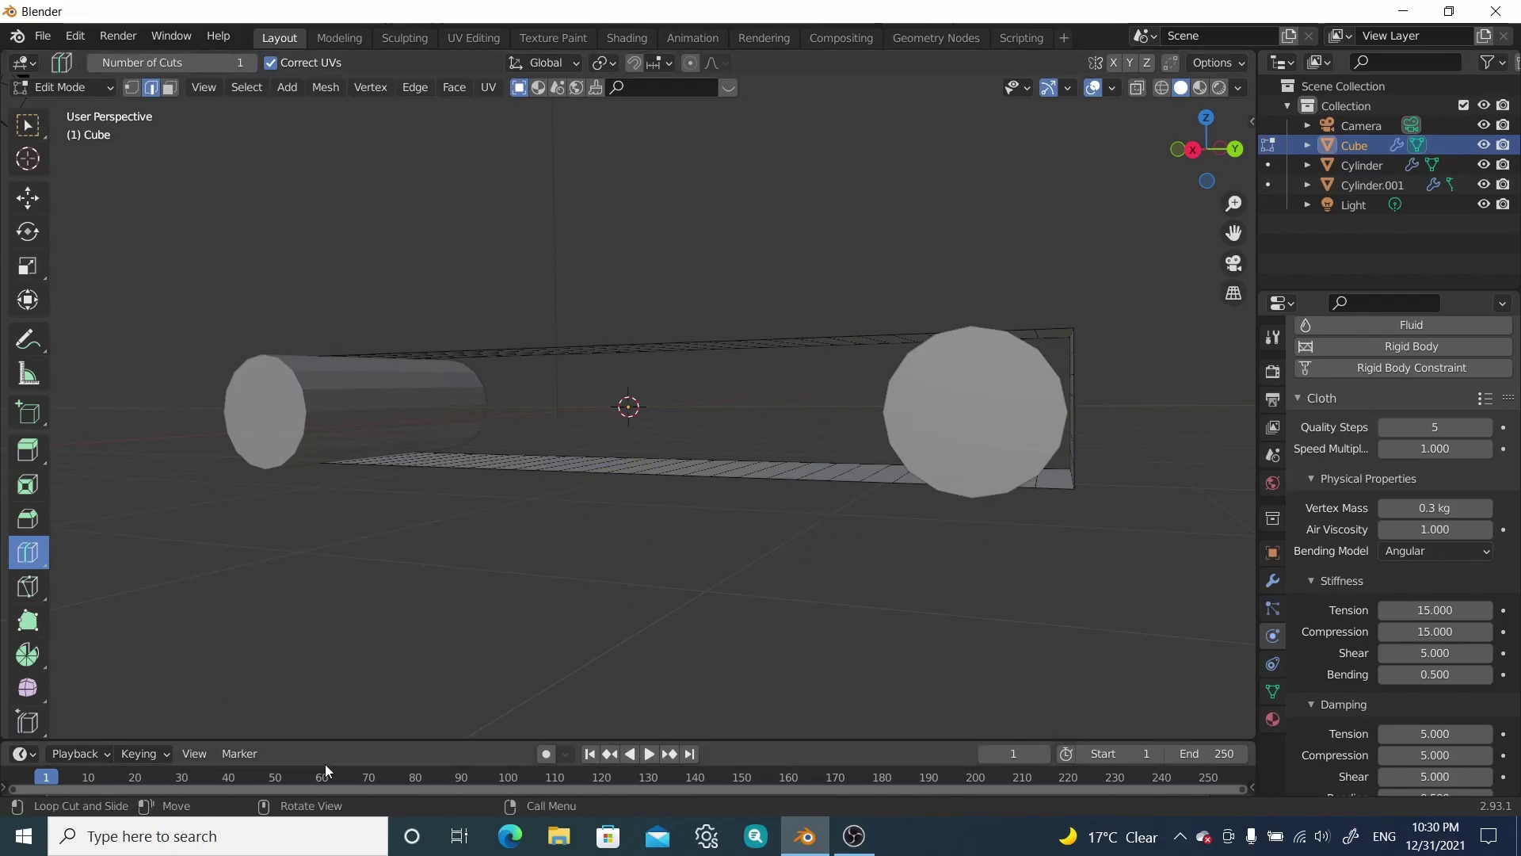
middle_drag(886, 487, 943, 431)
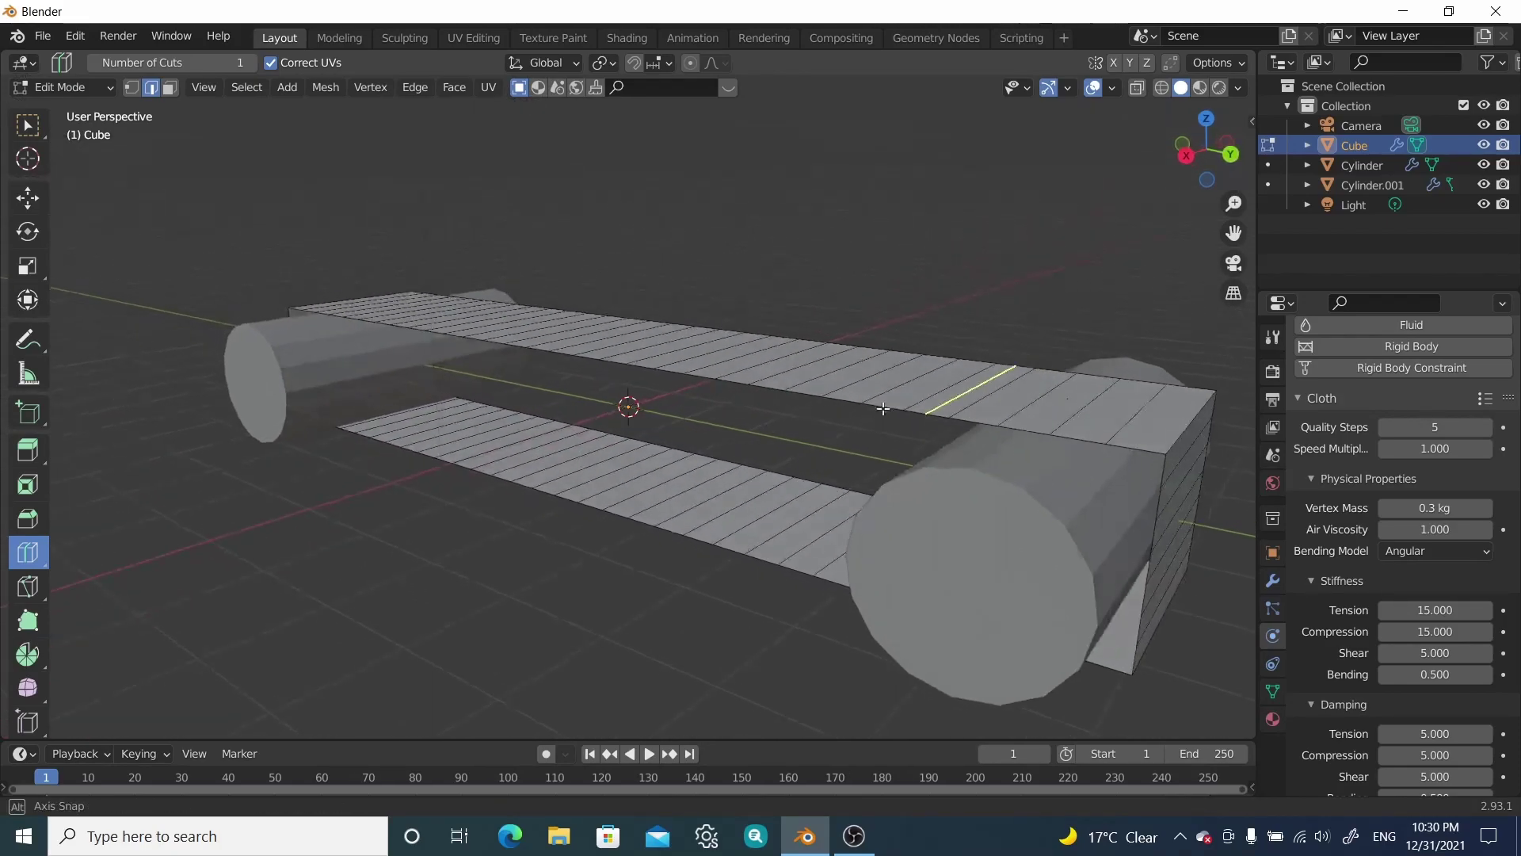
scroll(1083, 408, down, 1)
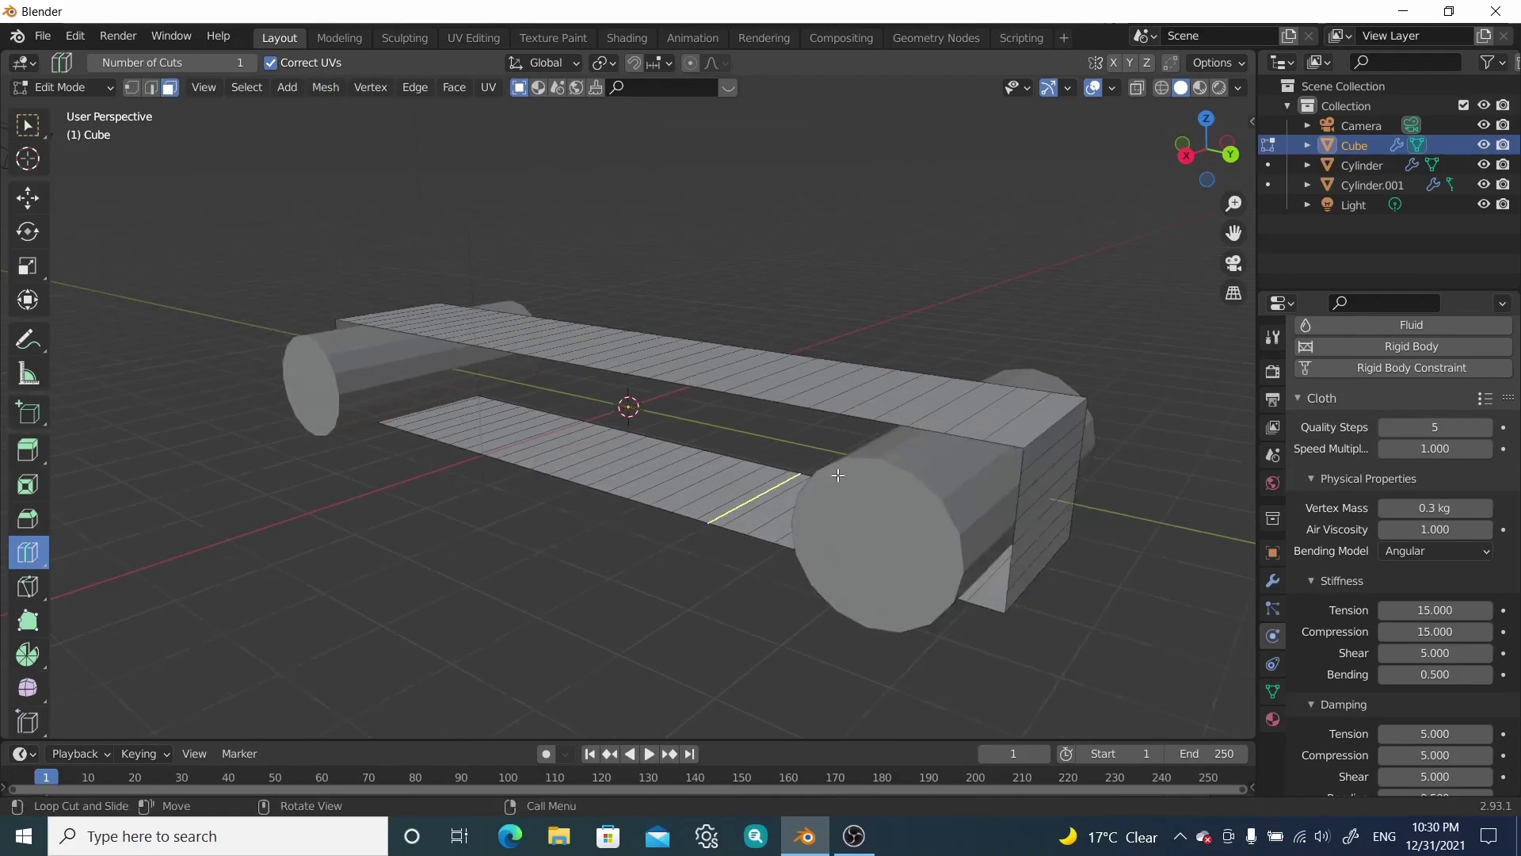
click(1048, 411)
right_click(1048, 411)
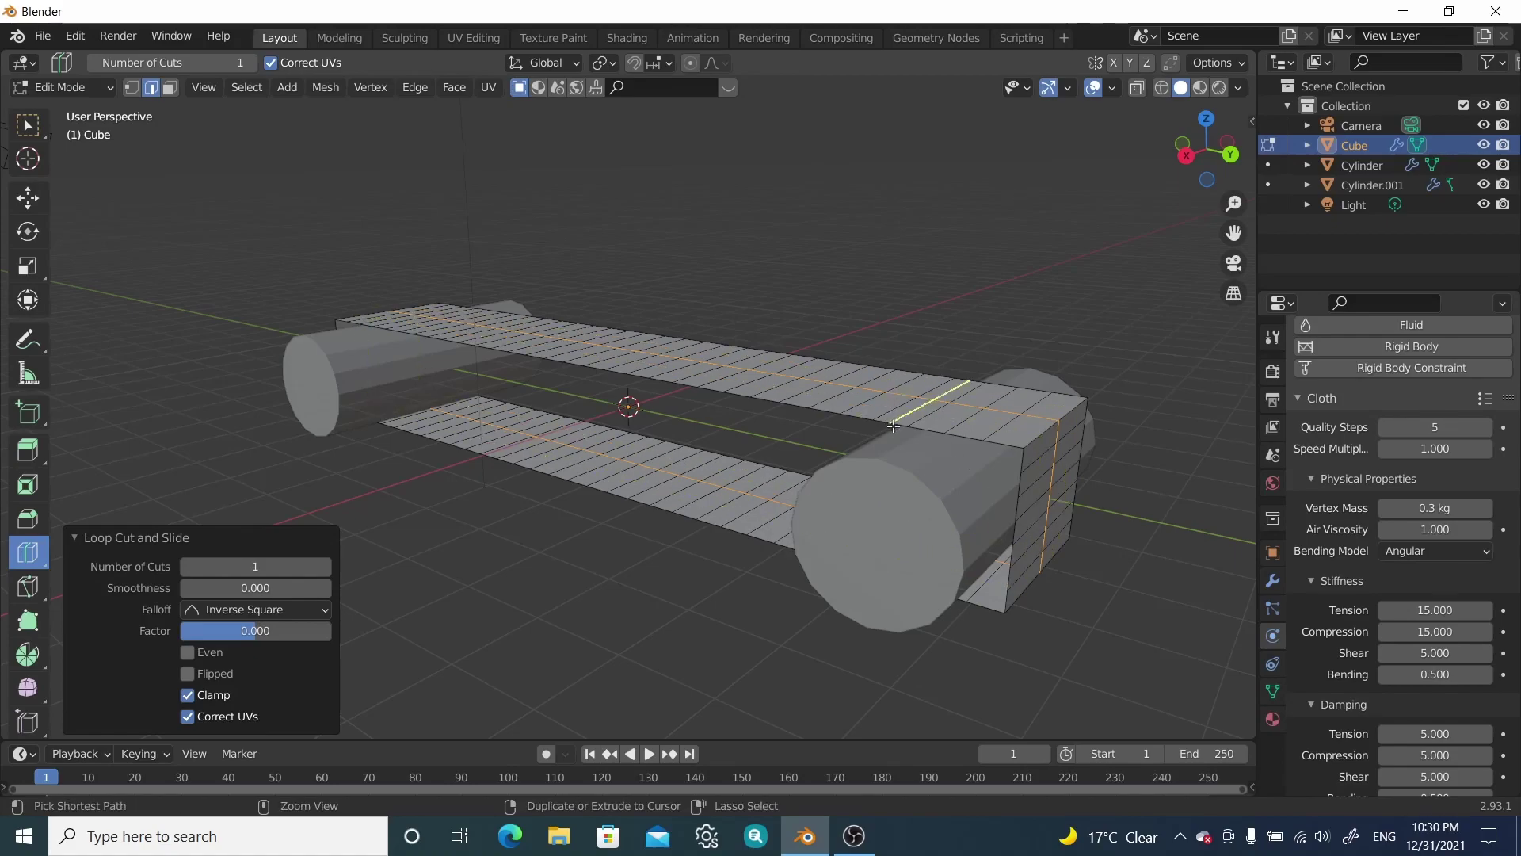
key(3)
click(26, 123)
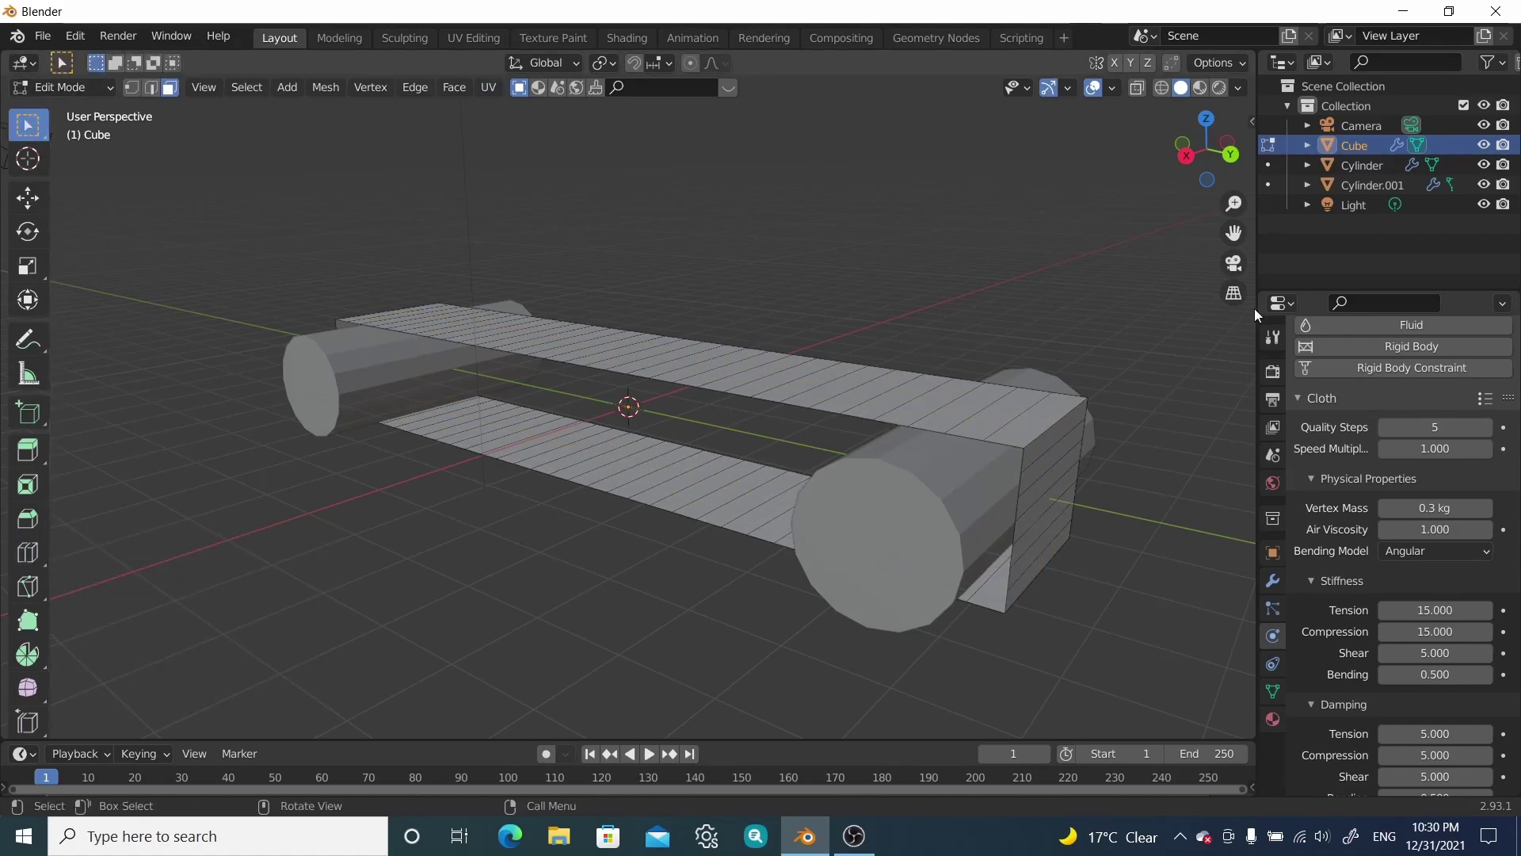
Step: Delete the belt's end faces and fill a new face between the two selected edges
click(1037, 441)
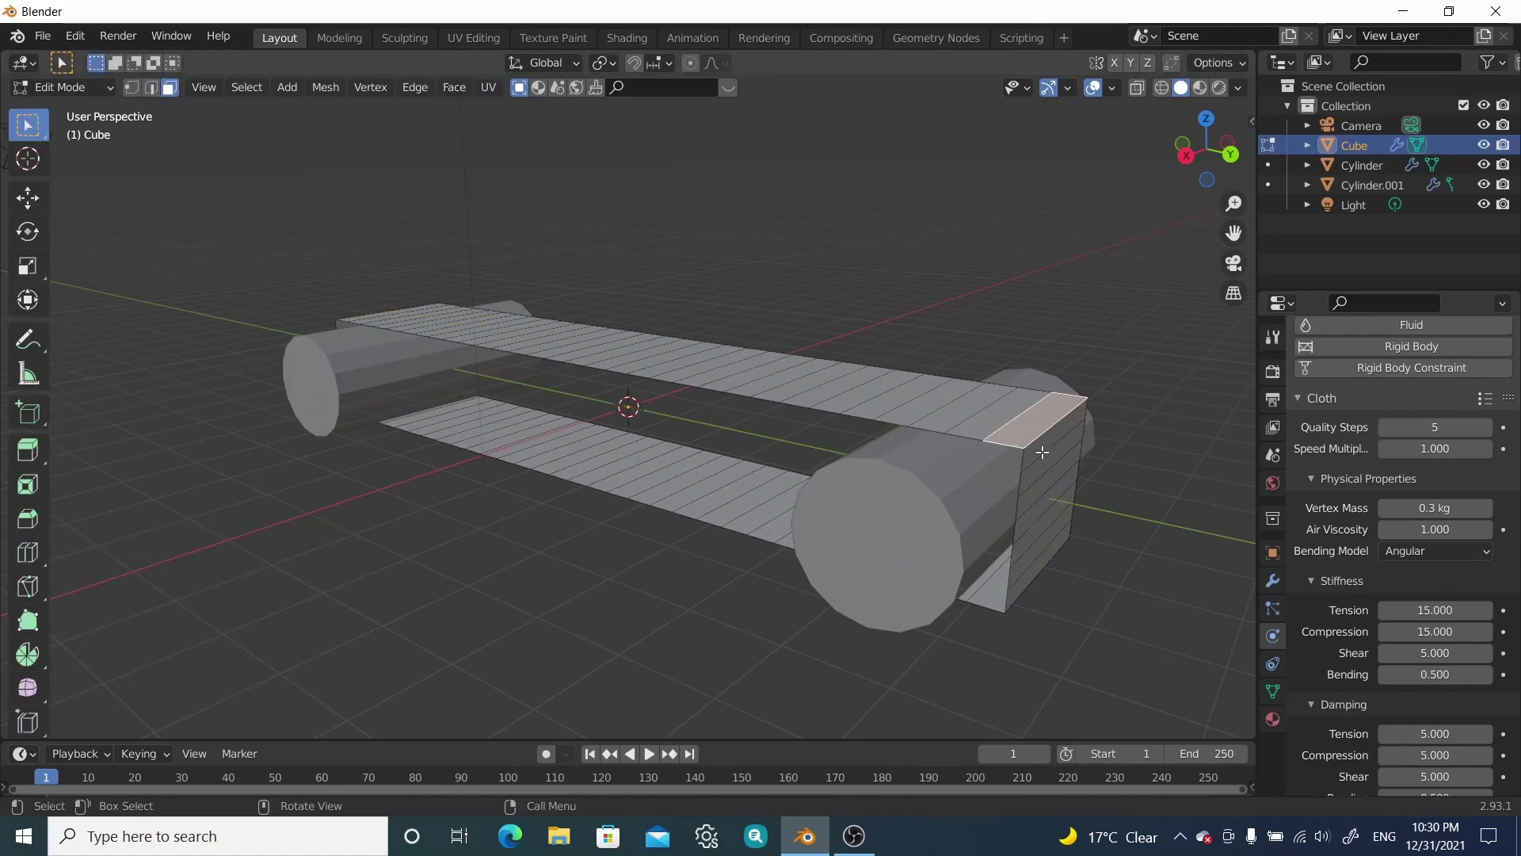
key(x)
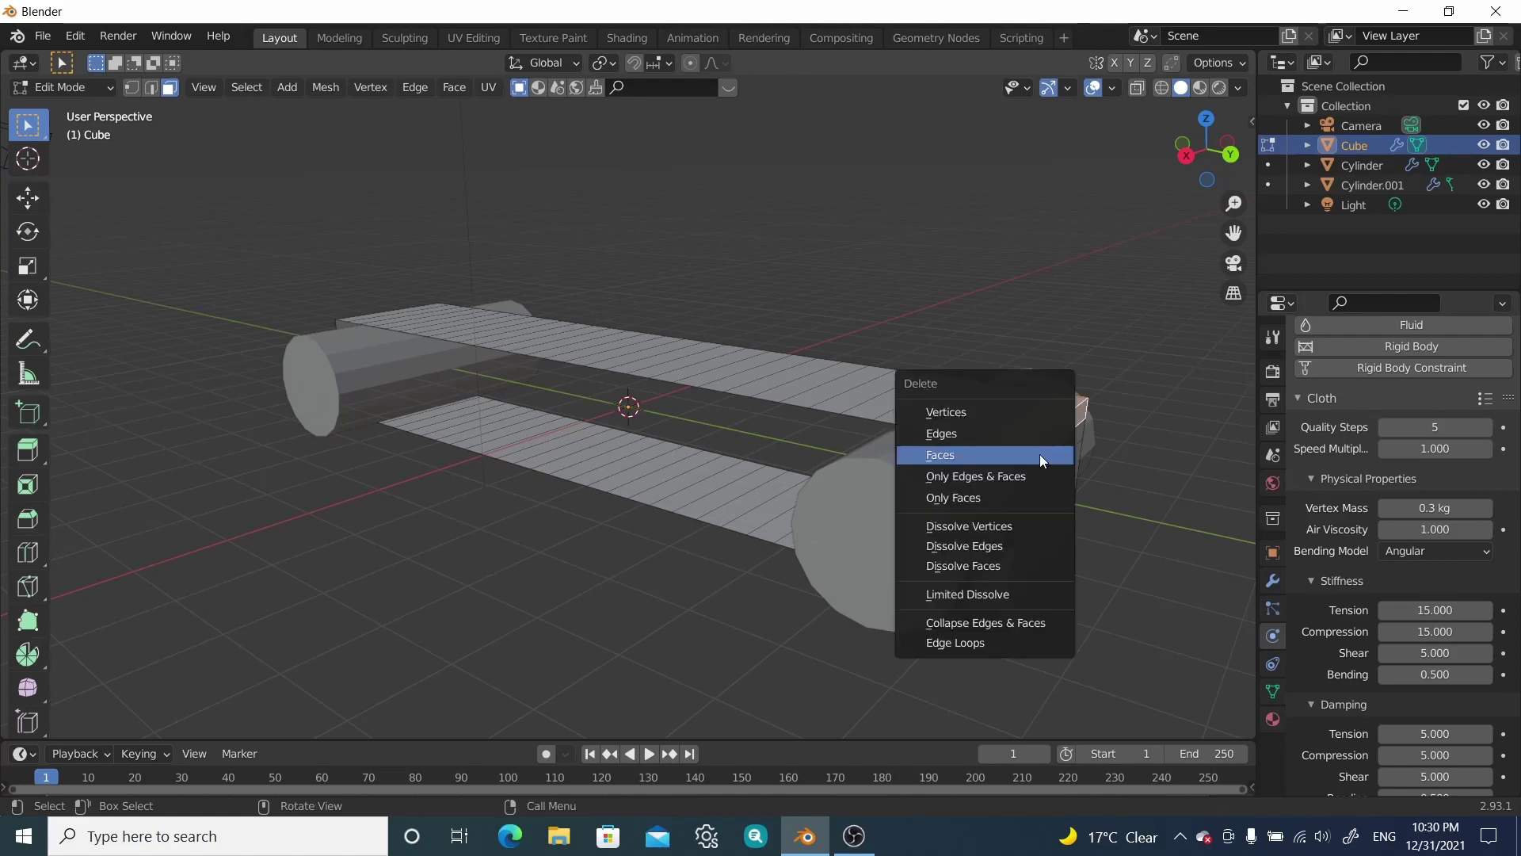
click(1033, 450)
middle_drag(1032, 451, 1052, 424)
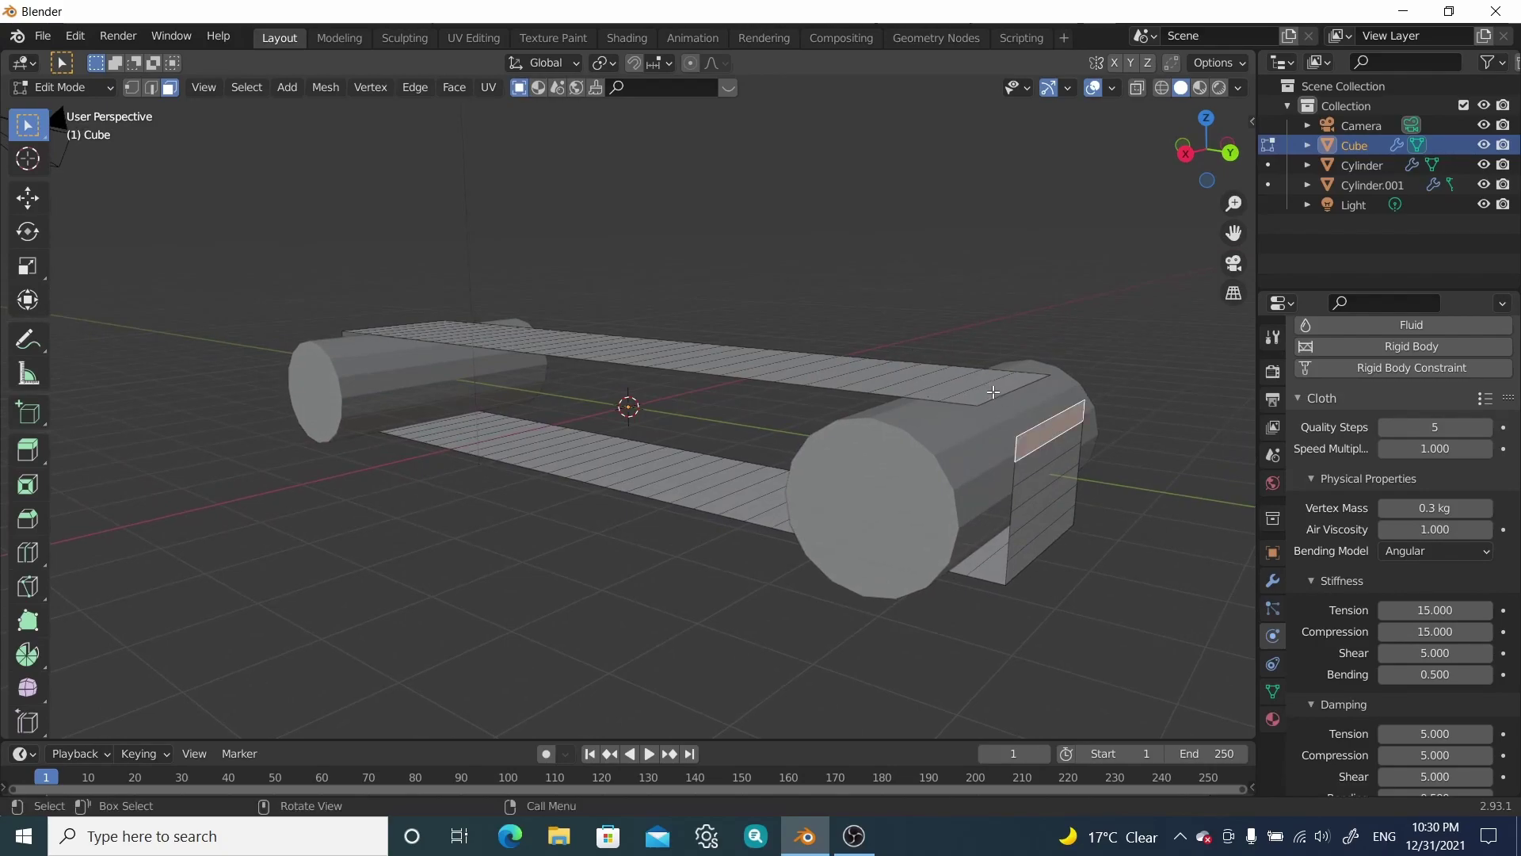
key(x)
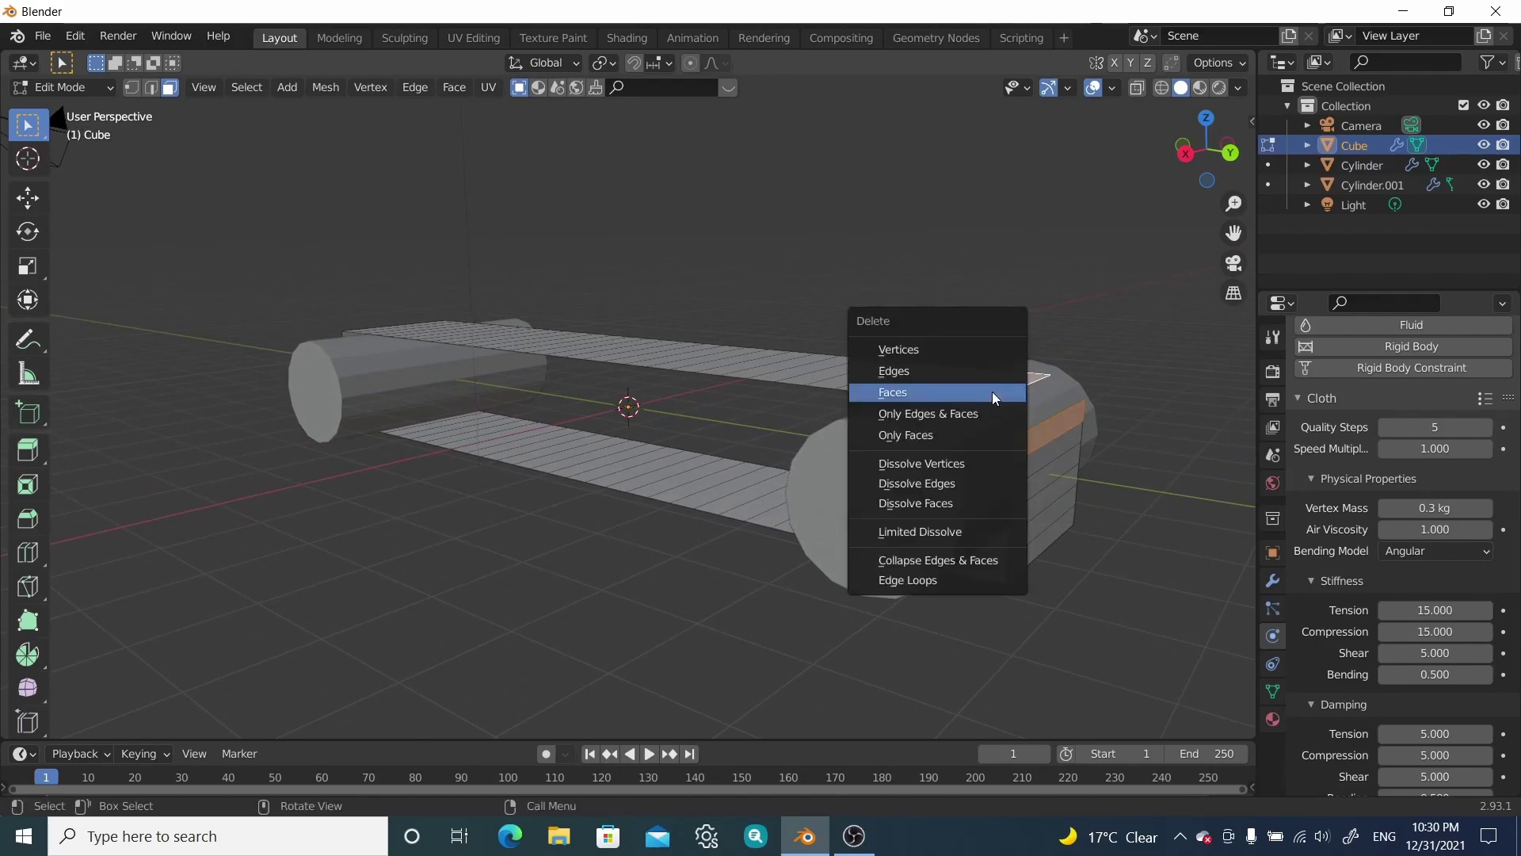
click(980, 389)
middle_drag(1052, 424, 1060, 448)
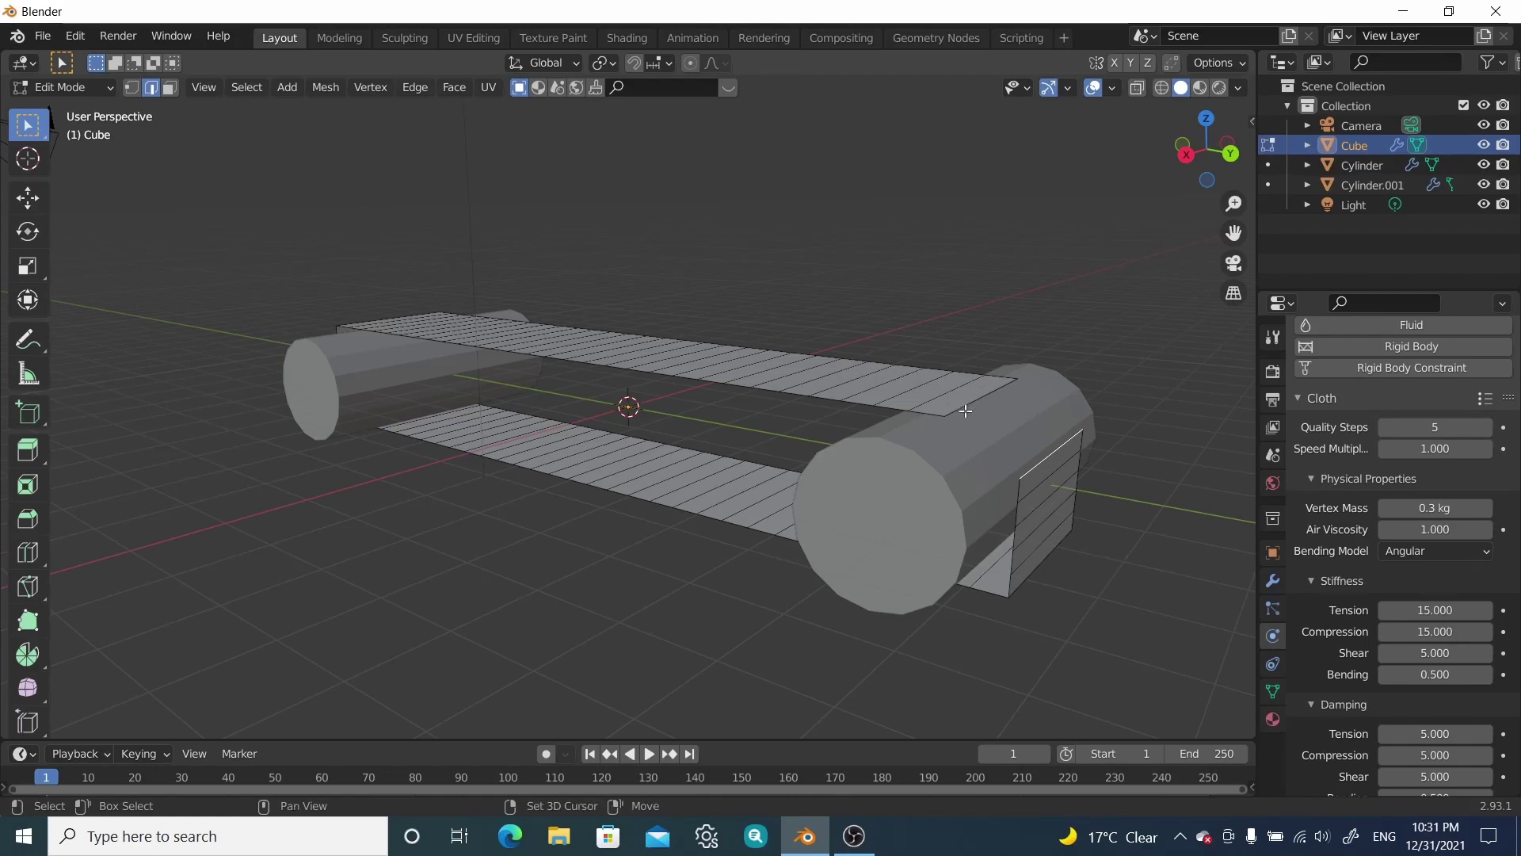
key(f)
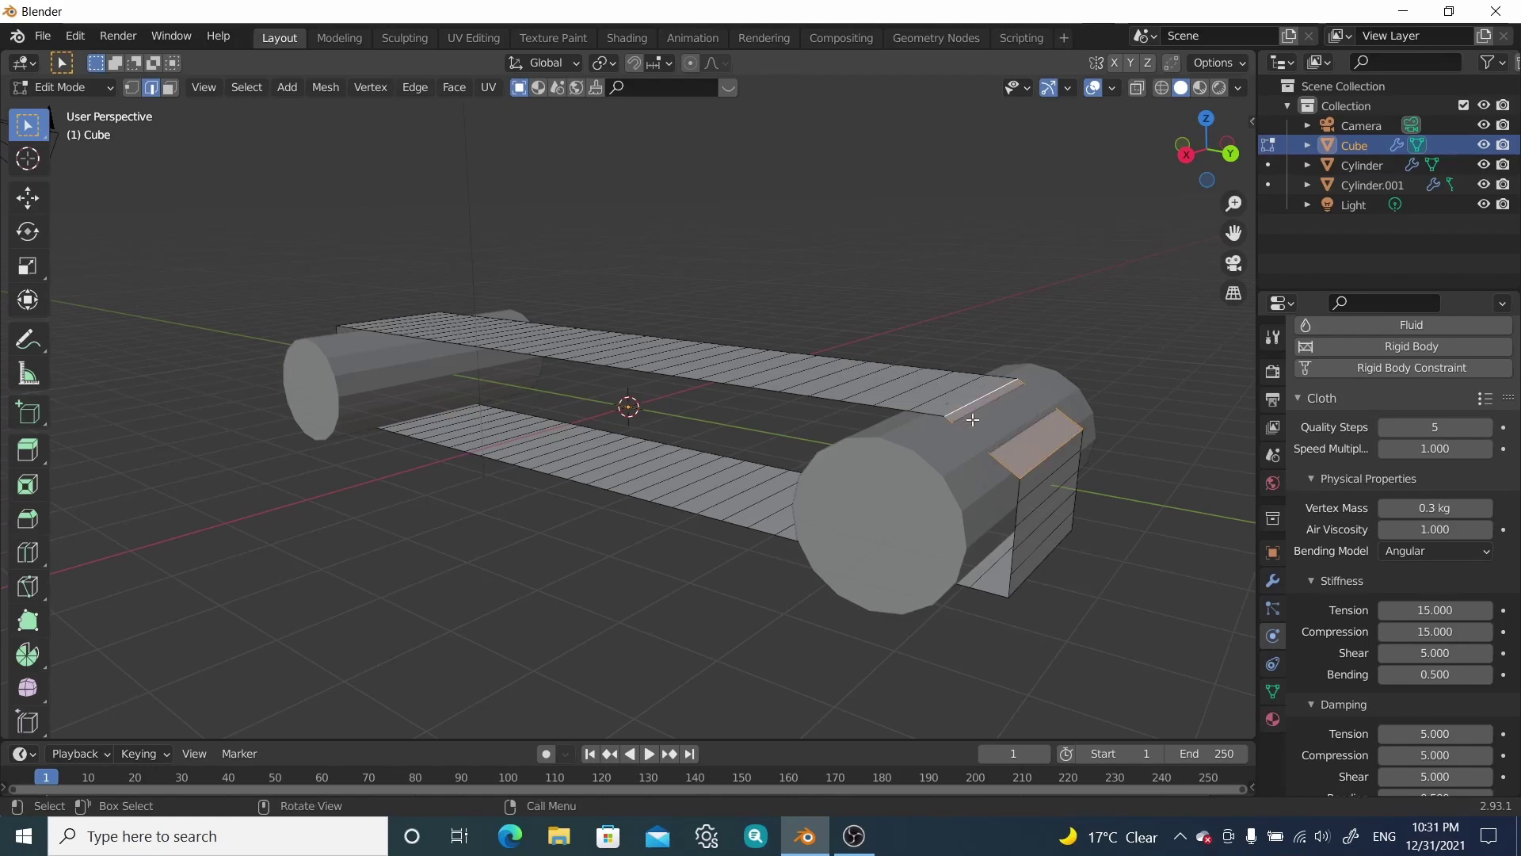
middle_drag(1094, 363, 1128, 401)
Step: With X-ray on, box-select and delete the faces at the belt's lower-right corner
click(1137, 91)
middle_drag(1126, 333, 1048, 462)
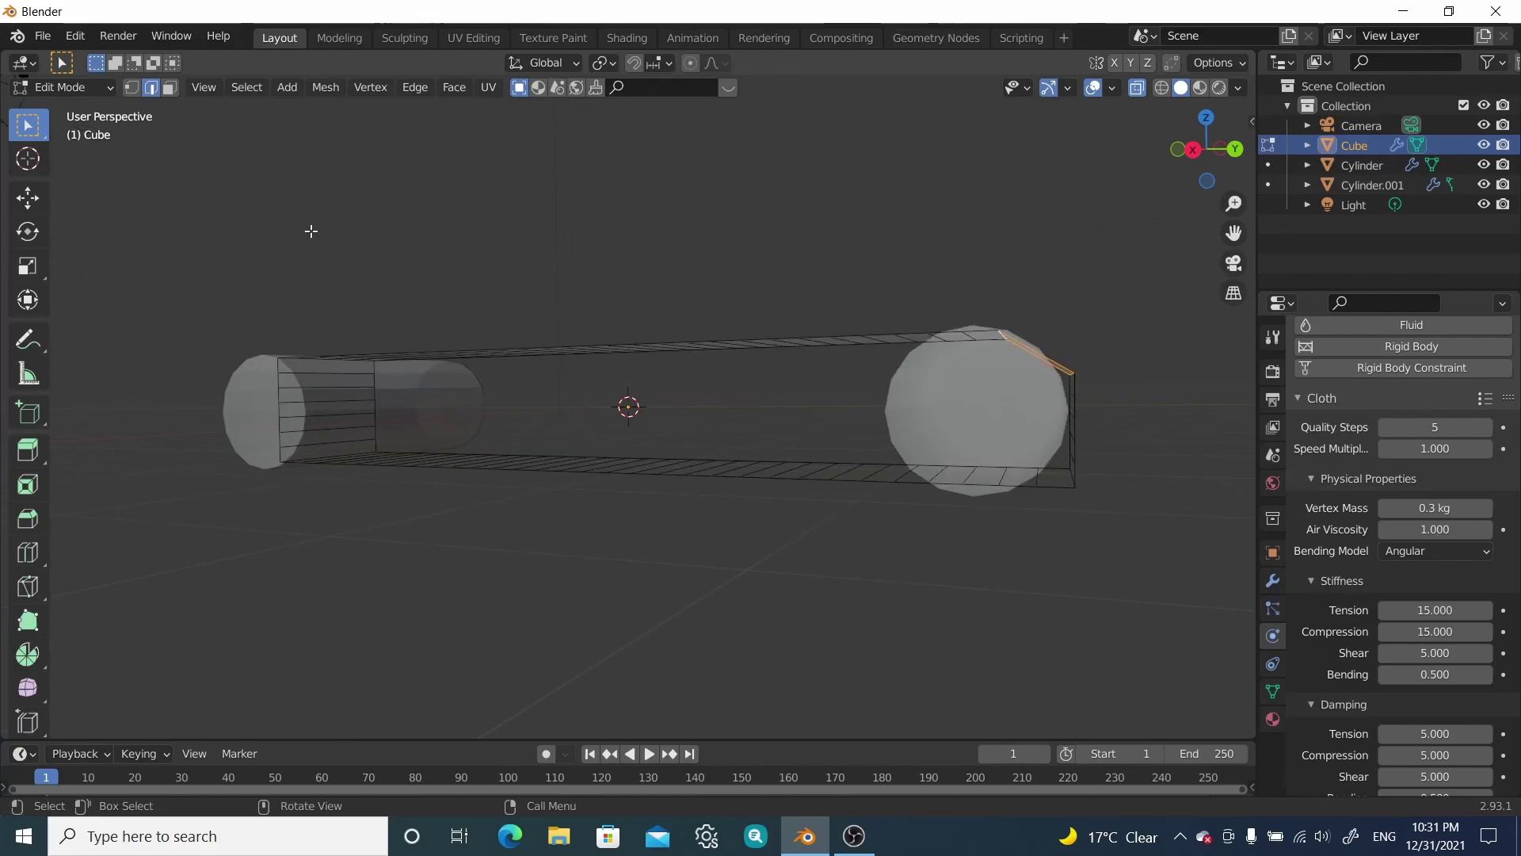
key(3)
key(b)
drag(1042, 509, 1038, 511)
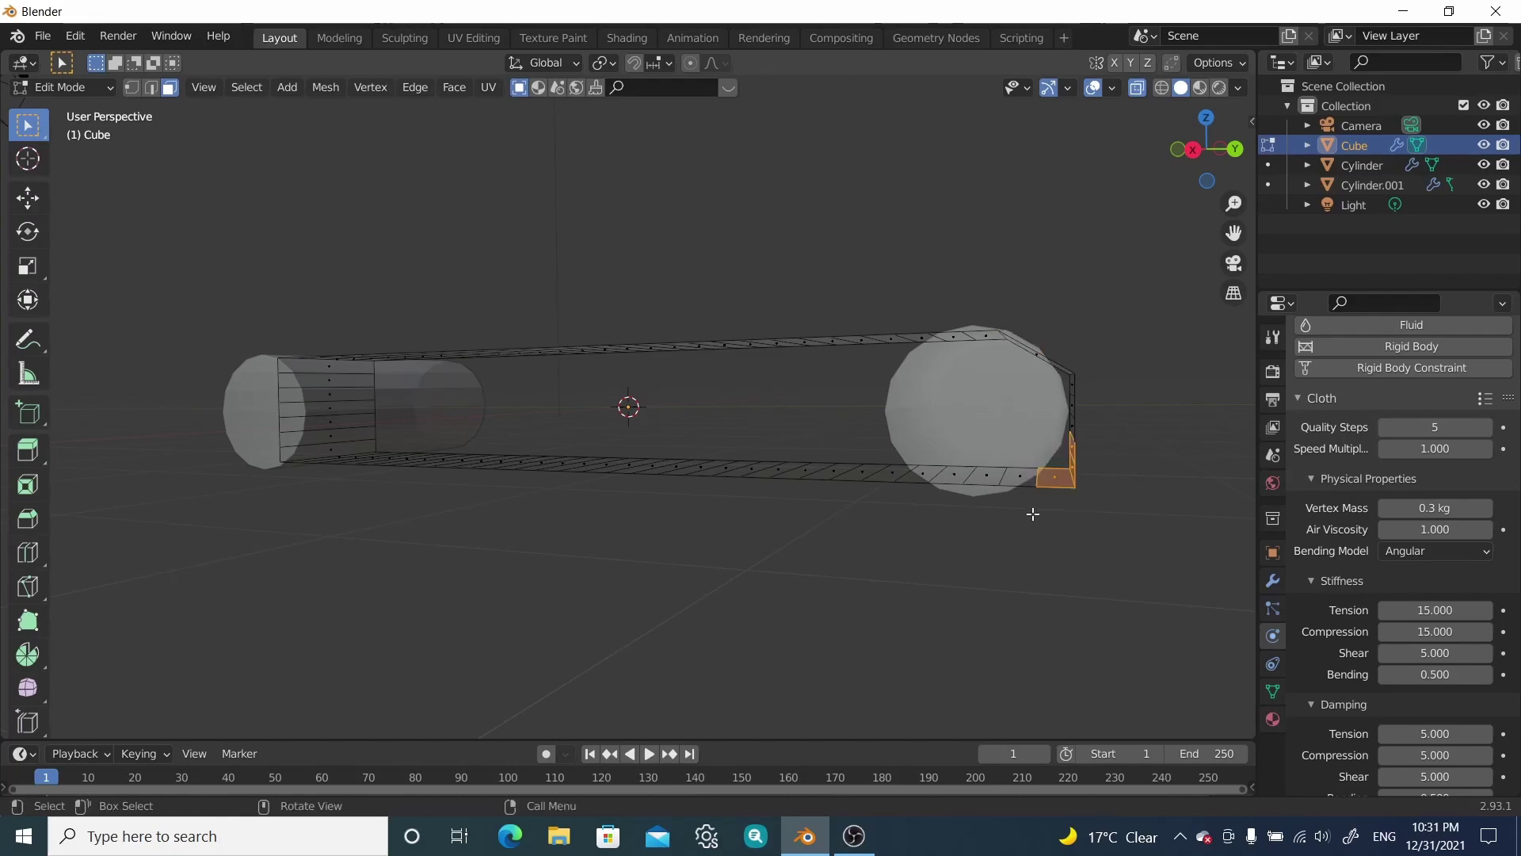
key(x)
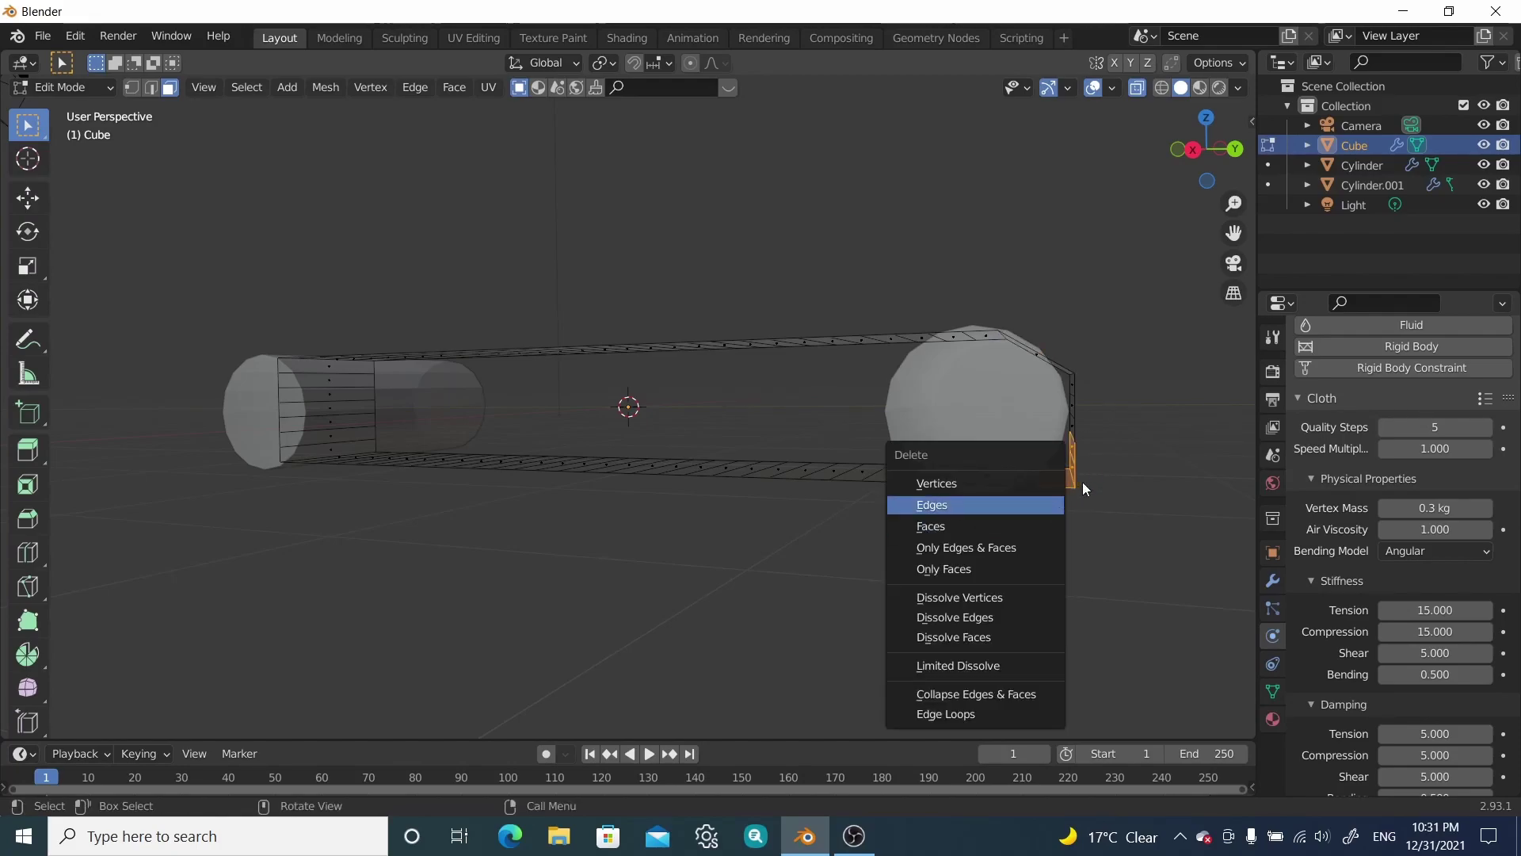
click(991, 526)
Step: Inspect the belt ends and turn X-ray off to show the mesh solid
middle_drag(1005, 526, 482, 91)
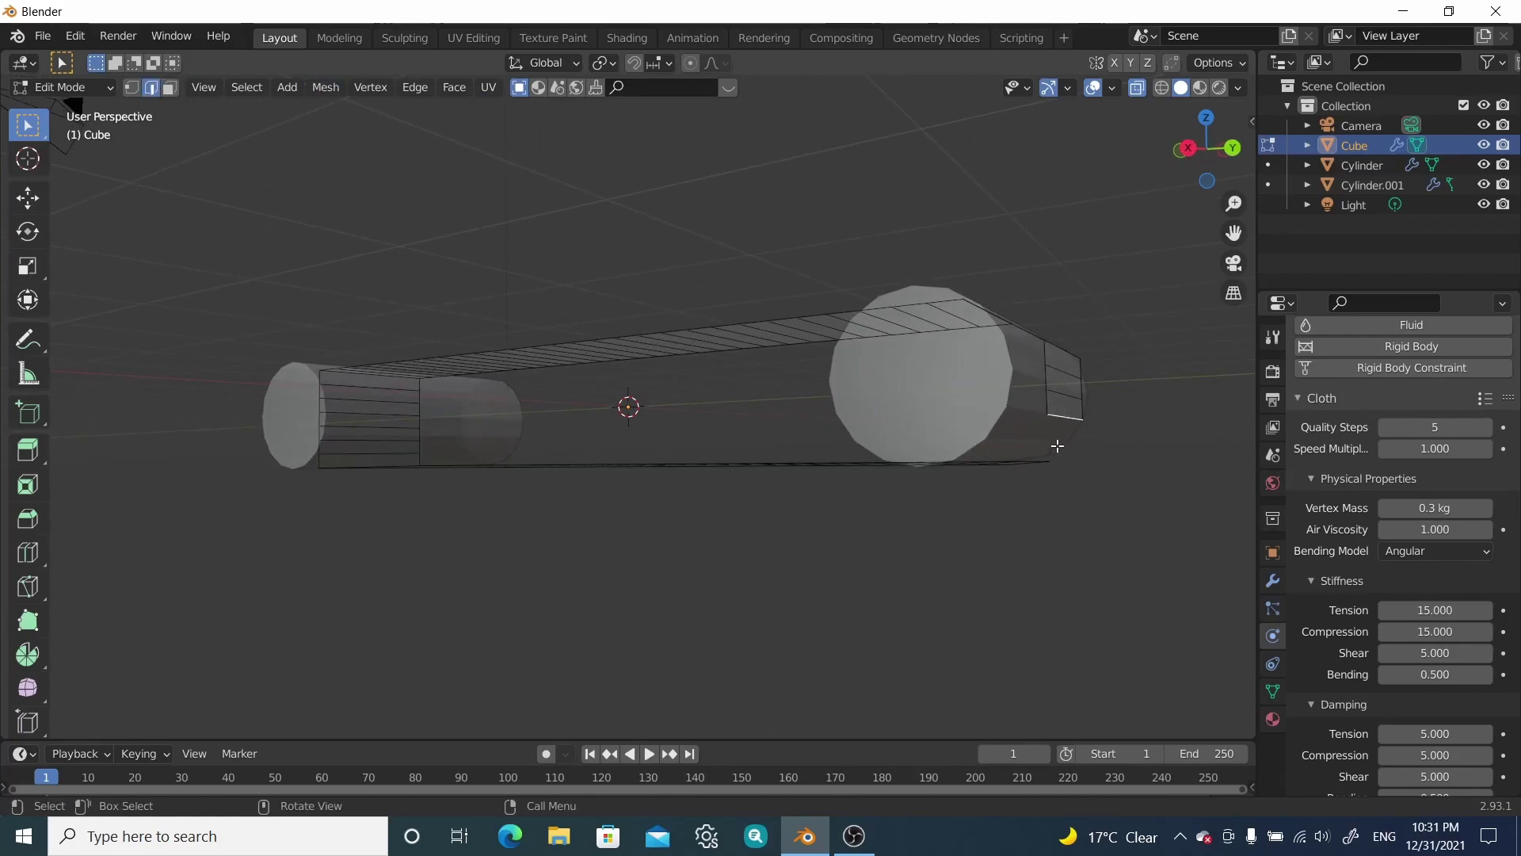
middle_drag(1036, 466, 1032, 489)
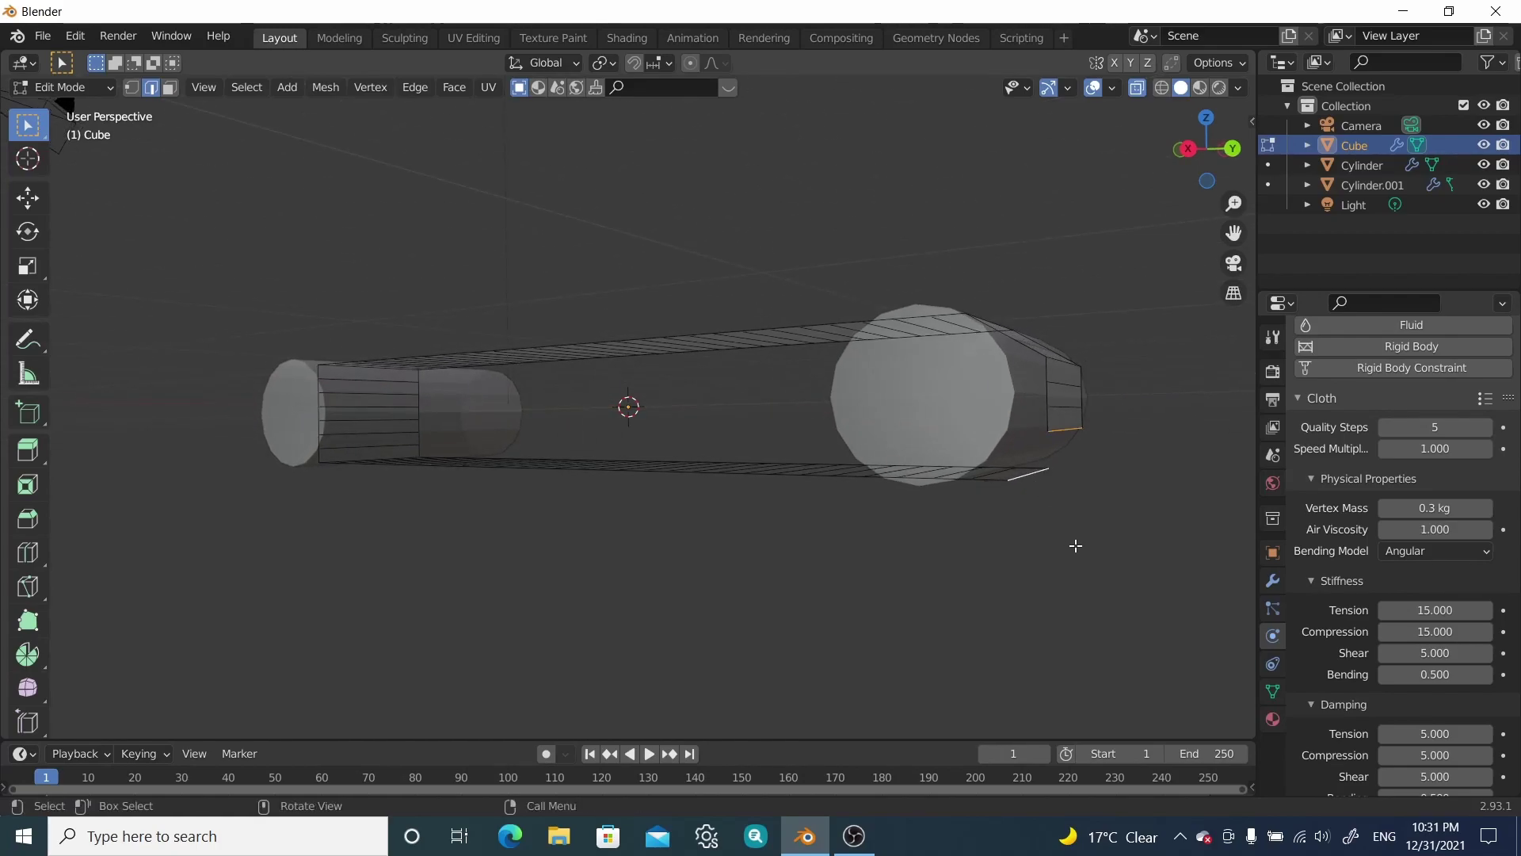
middle_drag(1076, 491, 1069, 421)
click(1137, 88)
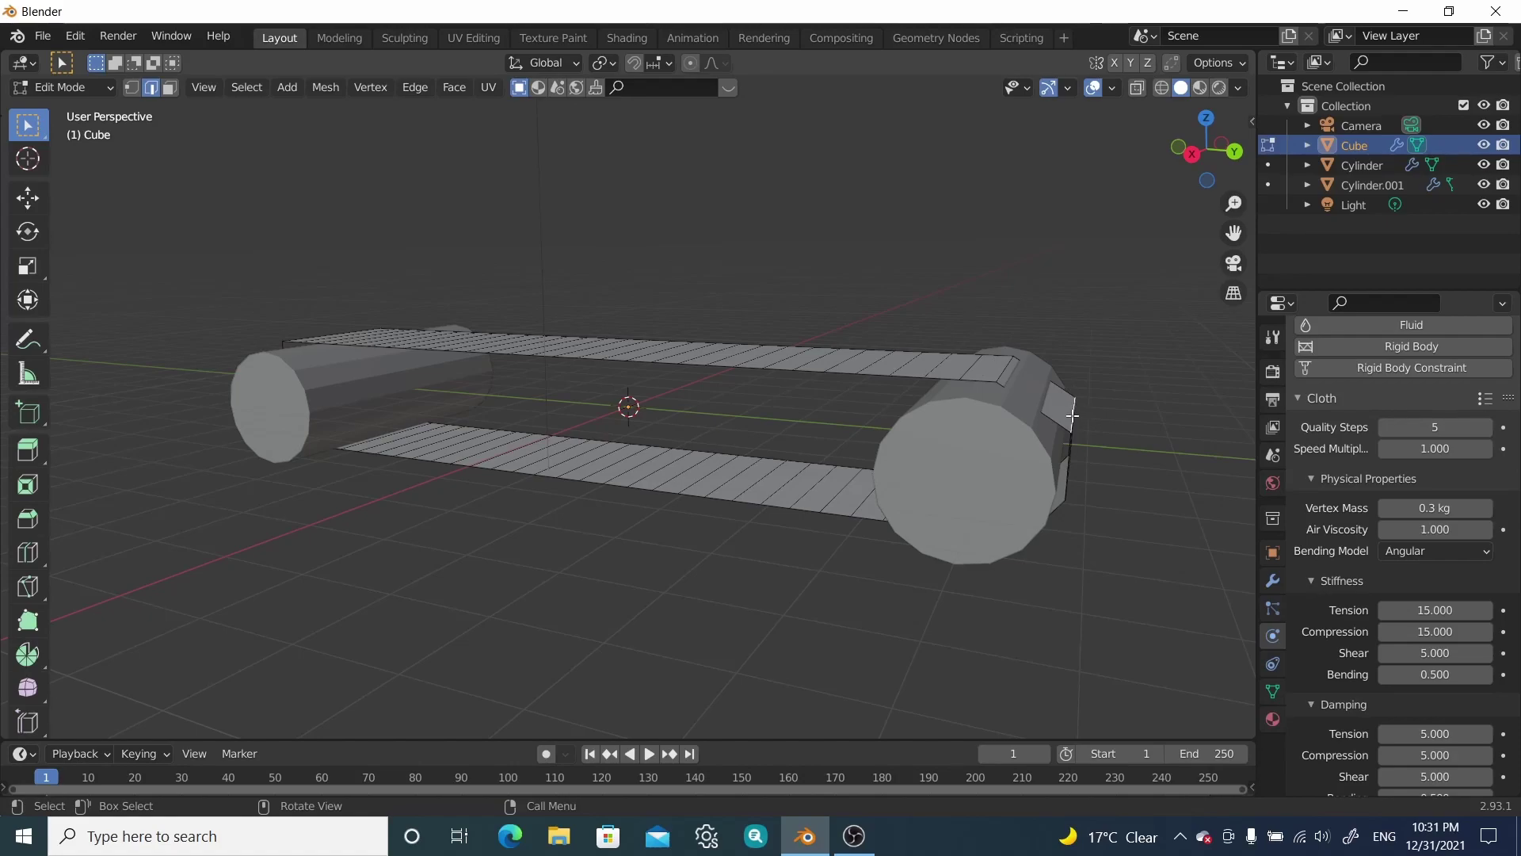
Step: Move the selected belt-end geometry along Z, then along Y, toward the roller
key(g)
key(z)
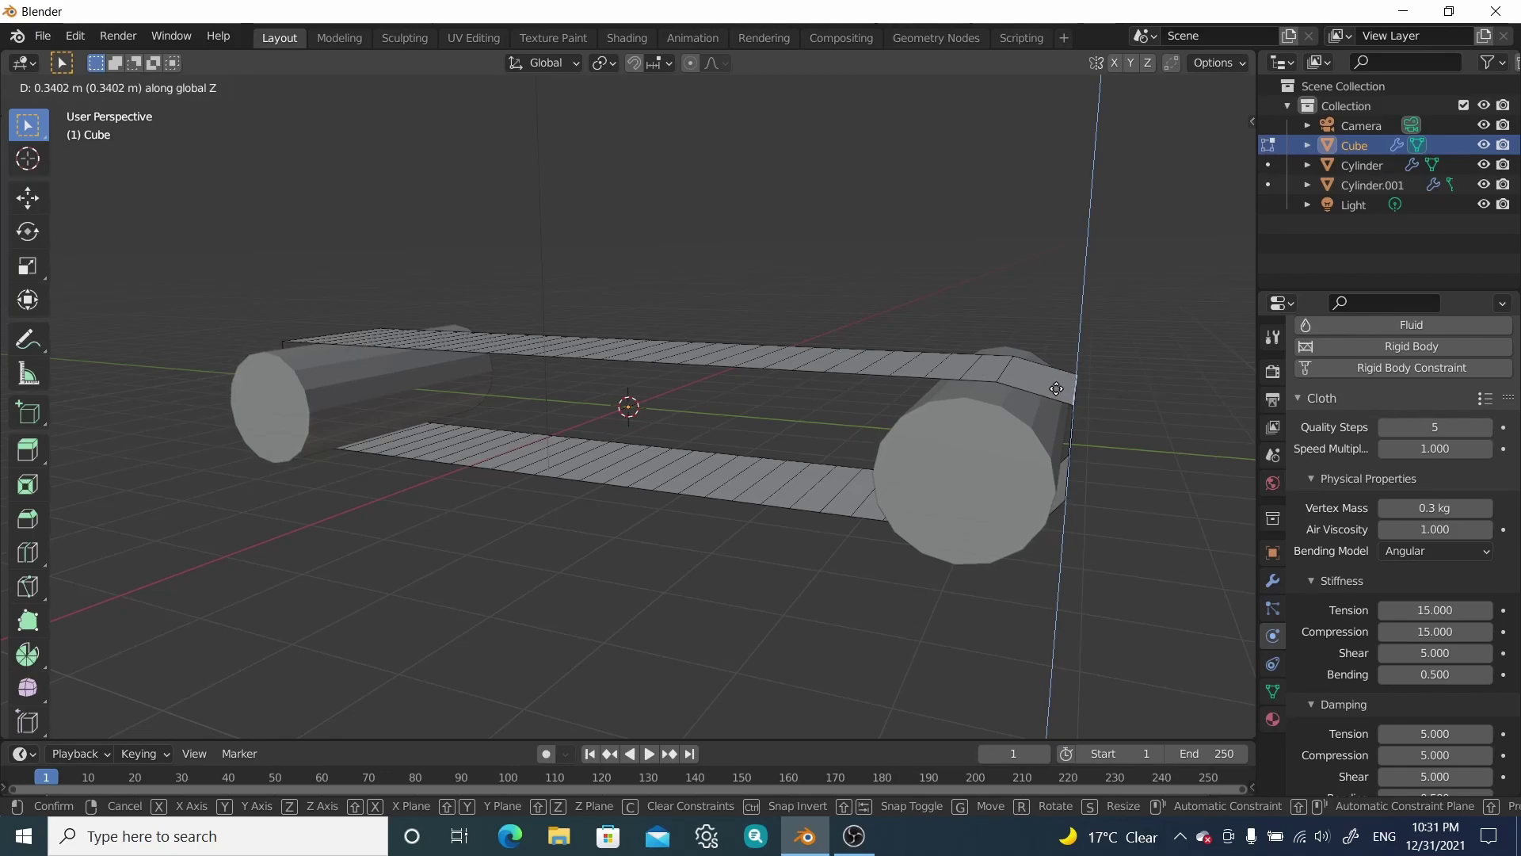
click(1056, 389)
middle_drag(1056, 388, 1059, 340)
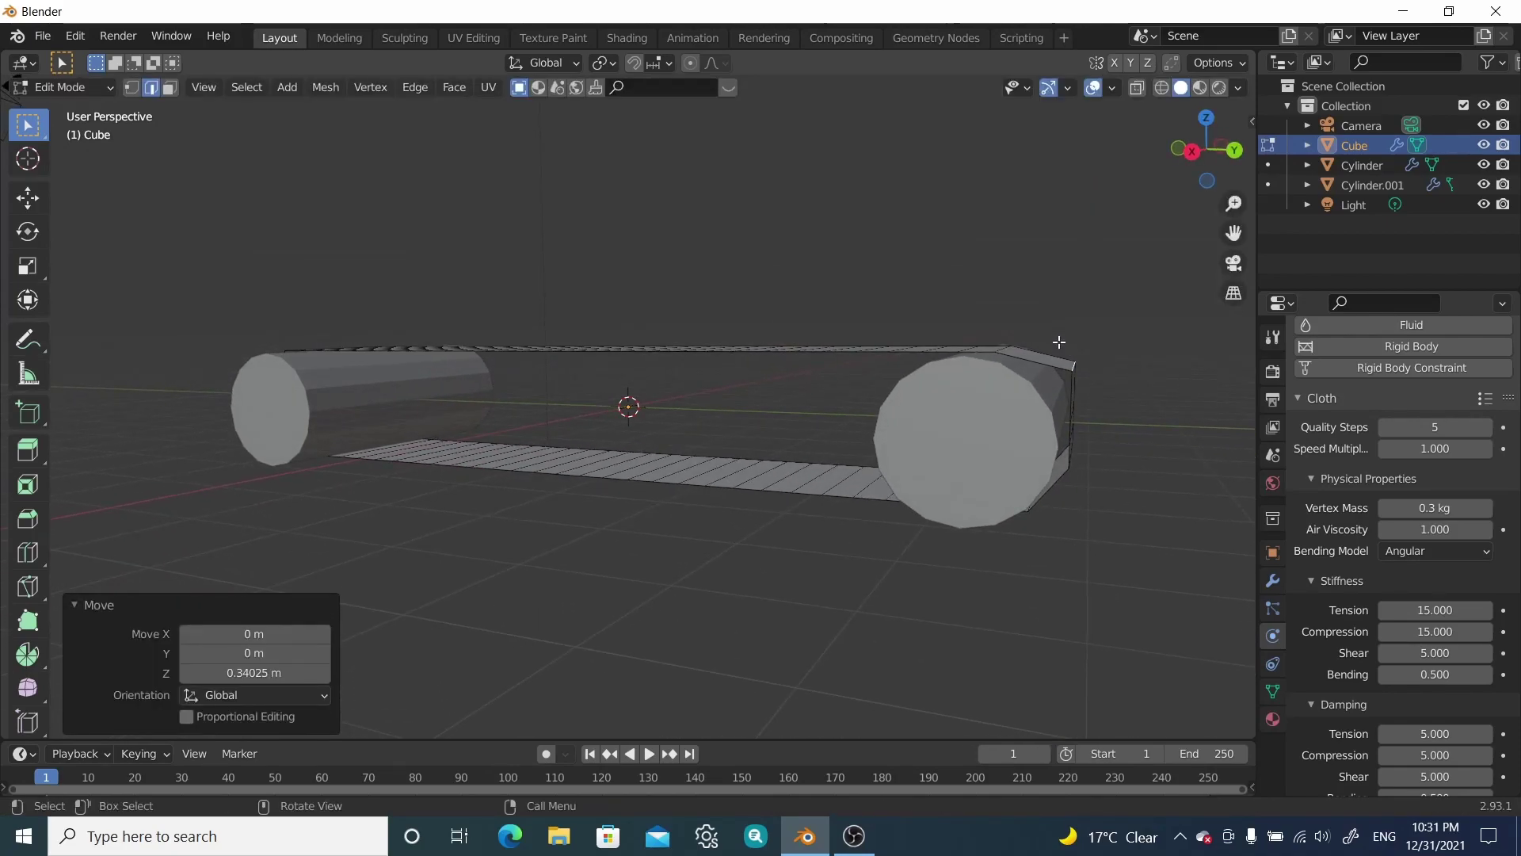
key(g)
key(y)
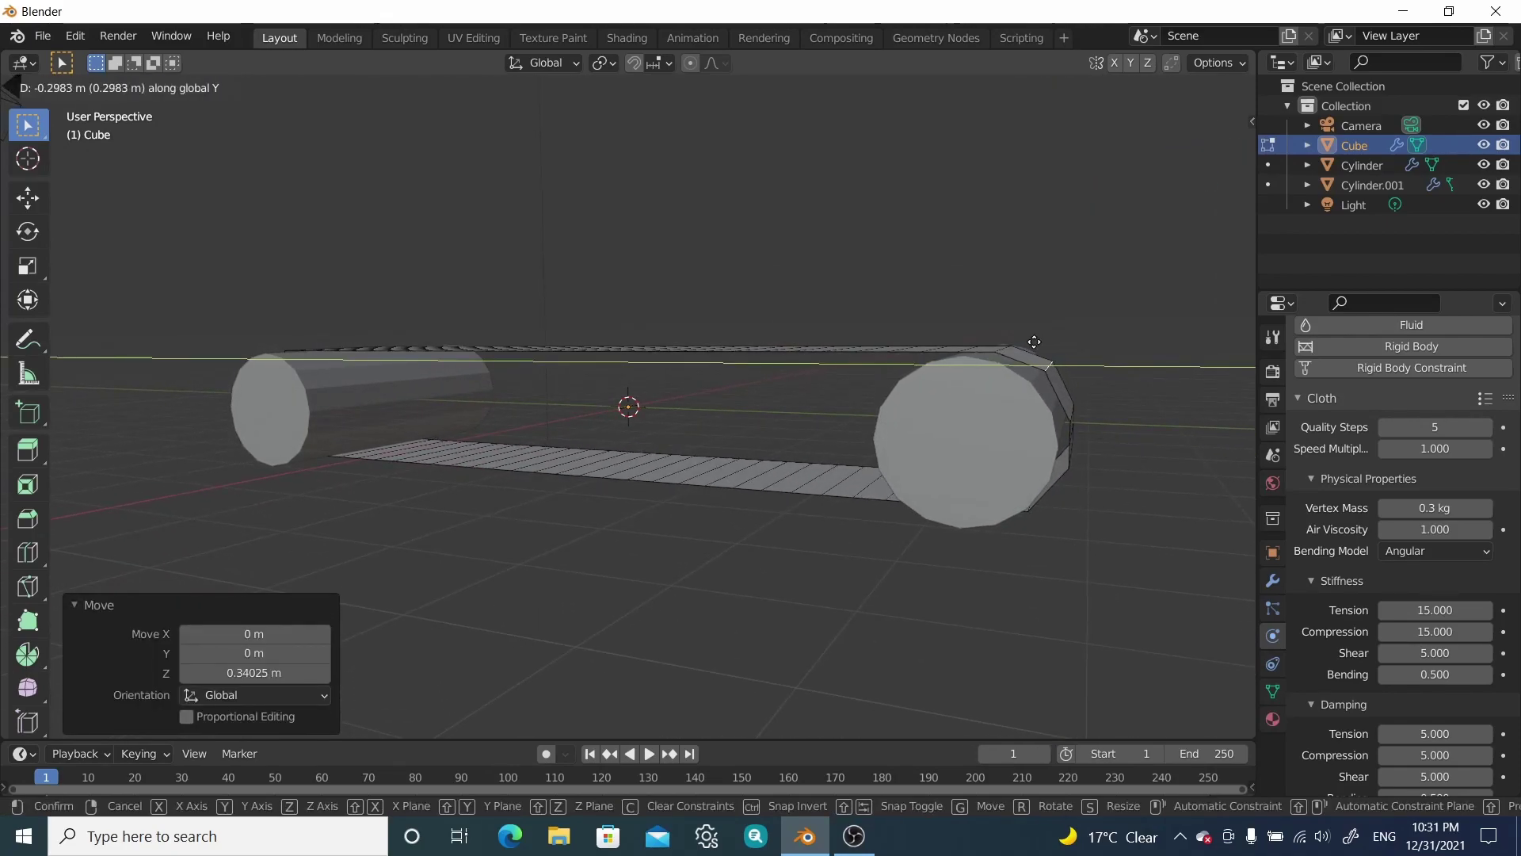
click(1030, 340)
middle_drag(1033, 339, 990, 331)
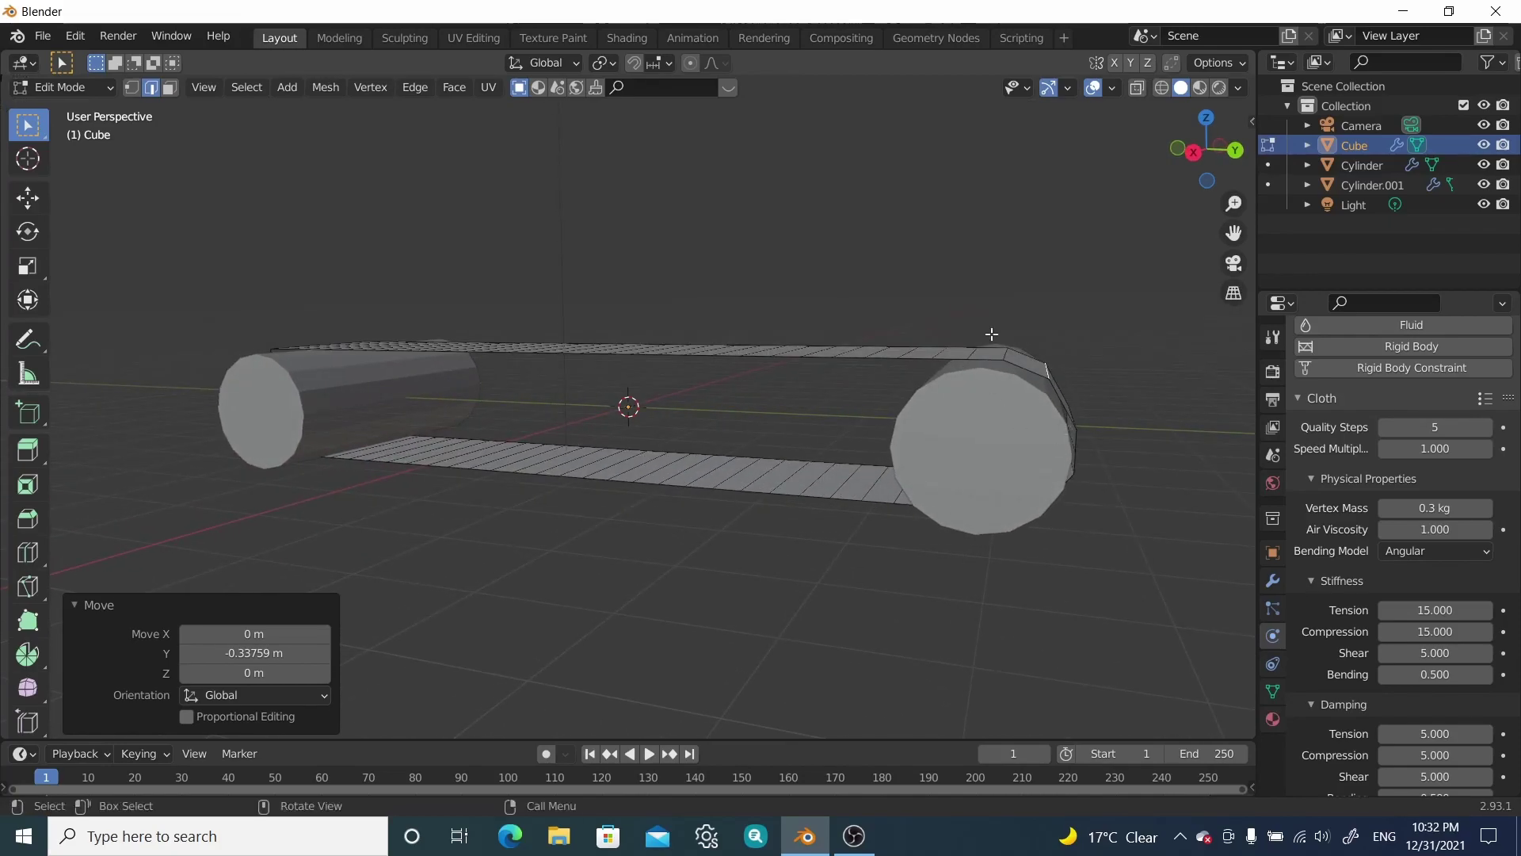
Step: Move the belt's end edges vertically and freely so they hug the rollers
middle_drag(1043, 560, 1061, 498)
click(1029, 481)
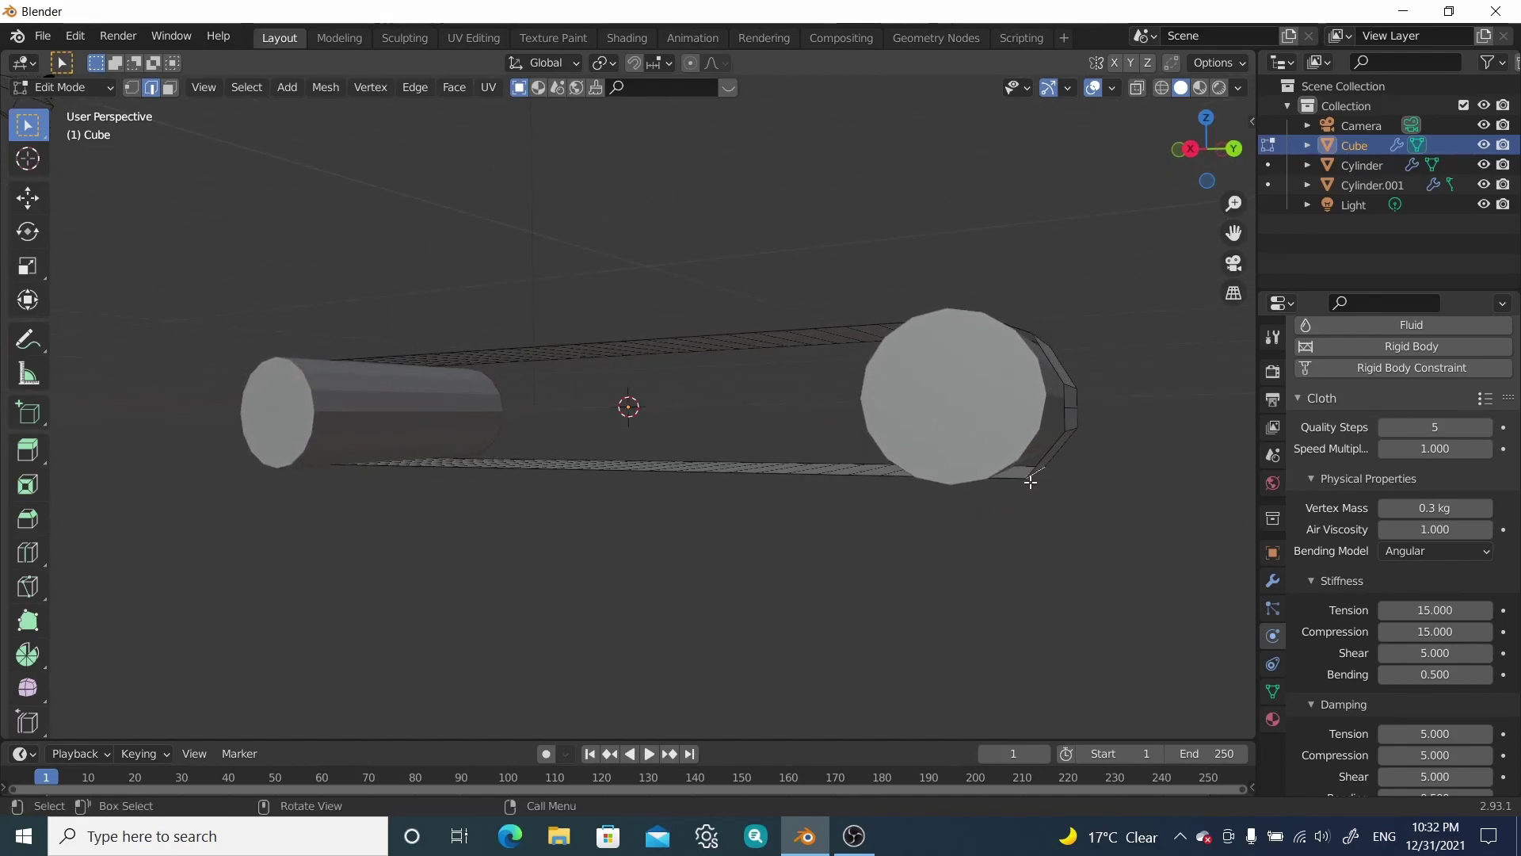
key(g)
key(z)
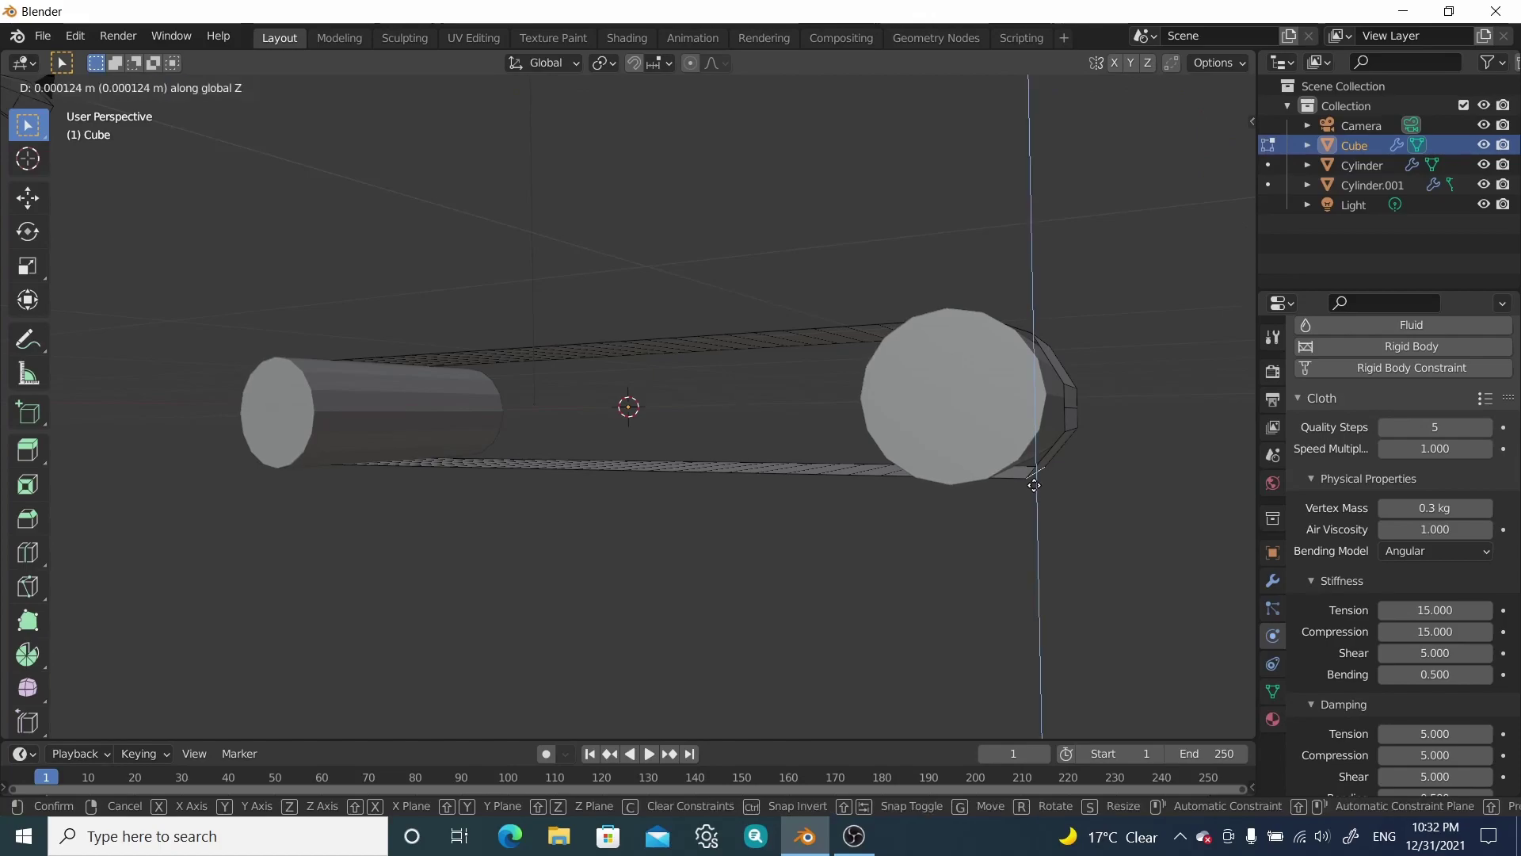
click(1027, 472)
middle_drag(1026, 469, 1078, 457)
click(1069, 440)
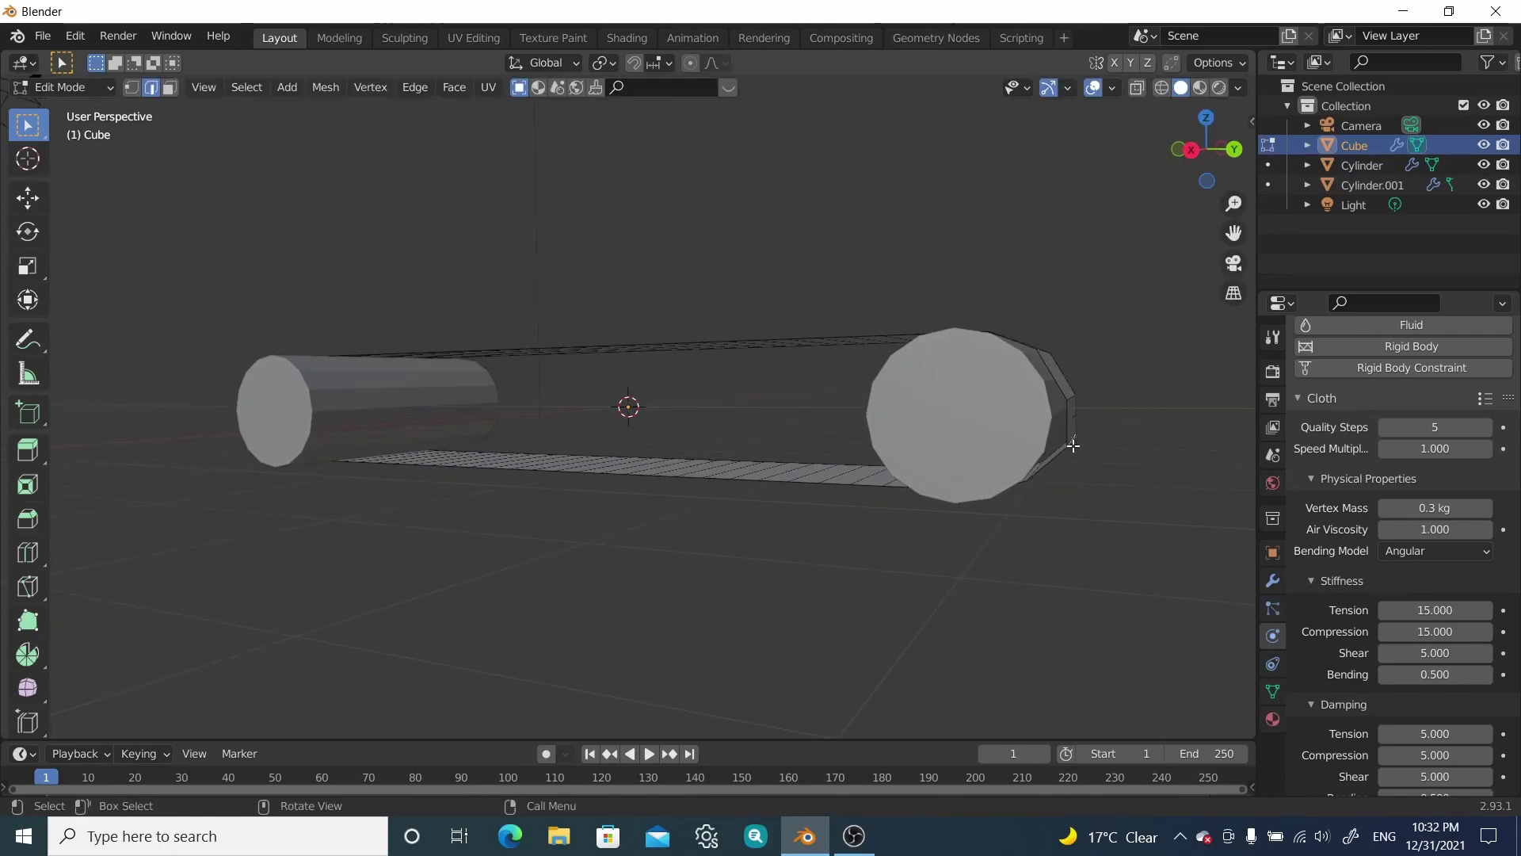
key(g)
click(1064, 451)
middle_drag(1064, 452, 544, 420)
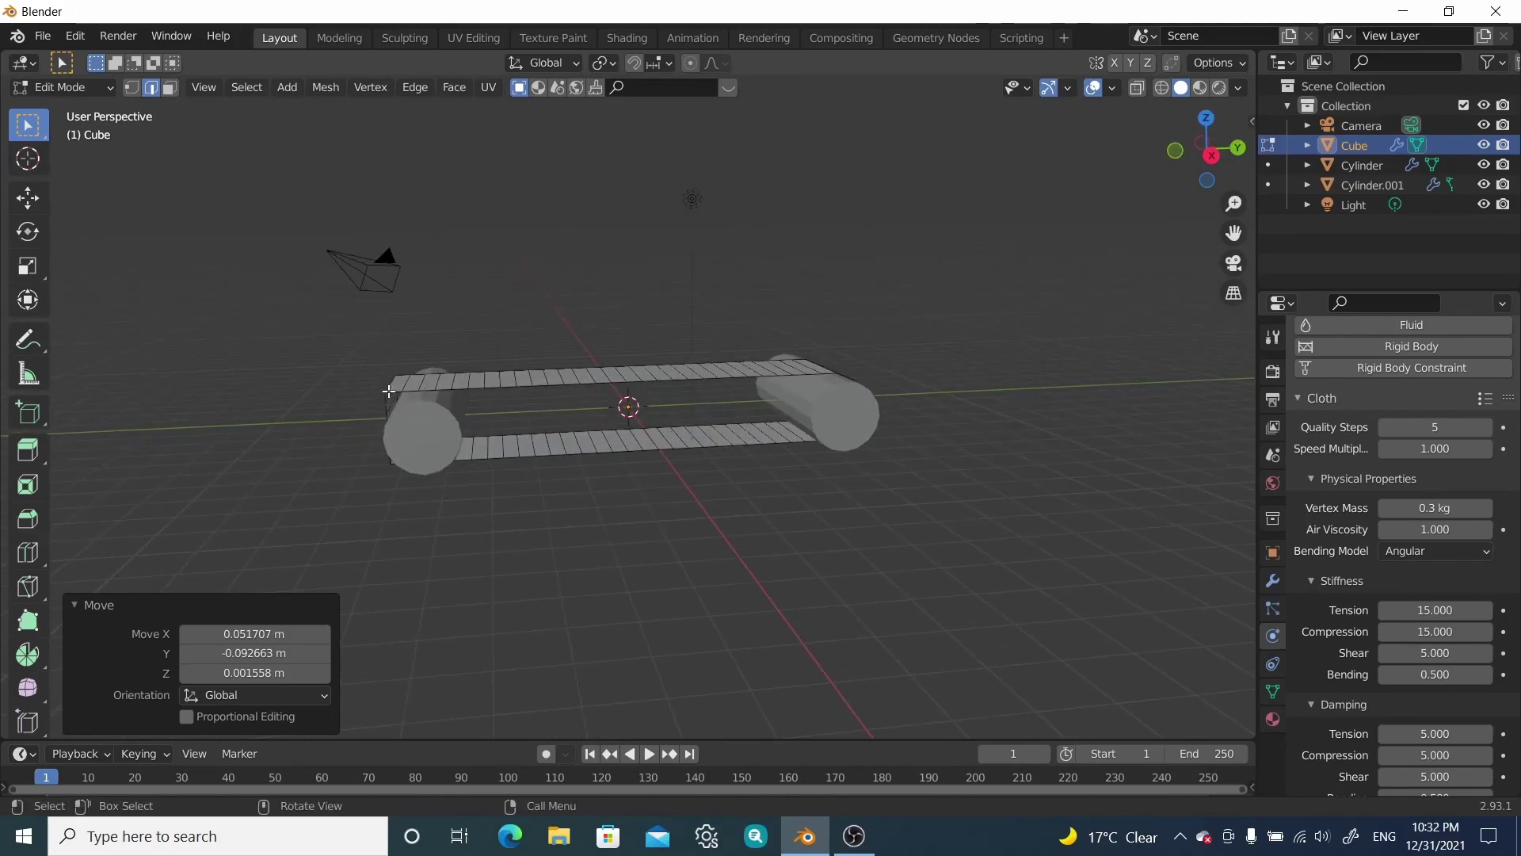
middle_drag(628, 412, 421, 453)
Step: Return to Object Mode and play the cloth simulation from a front view, pausing at frame 222
key(Tab)
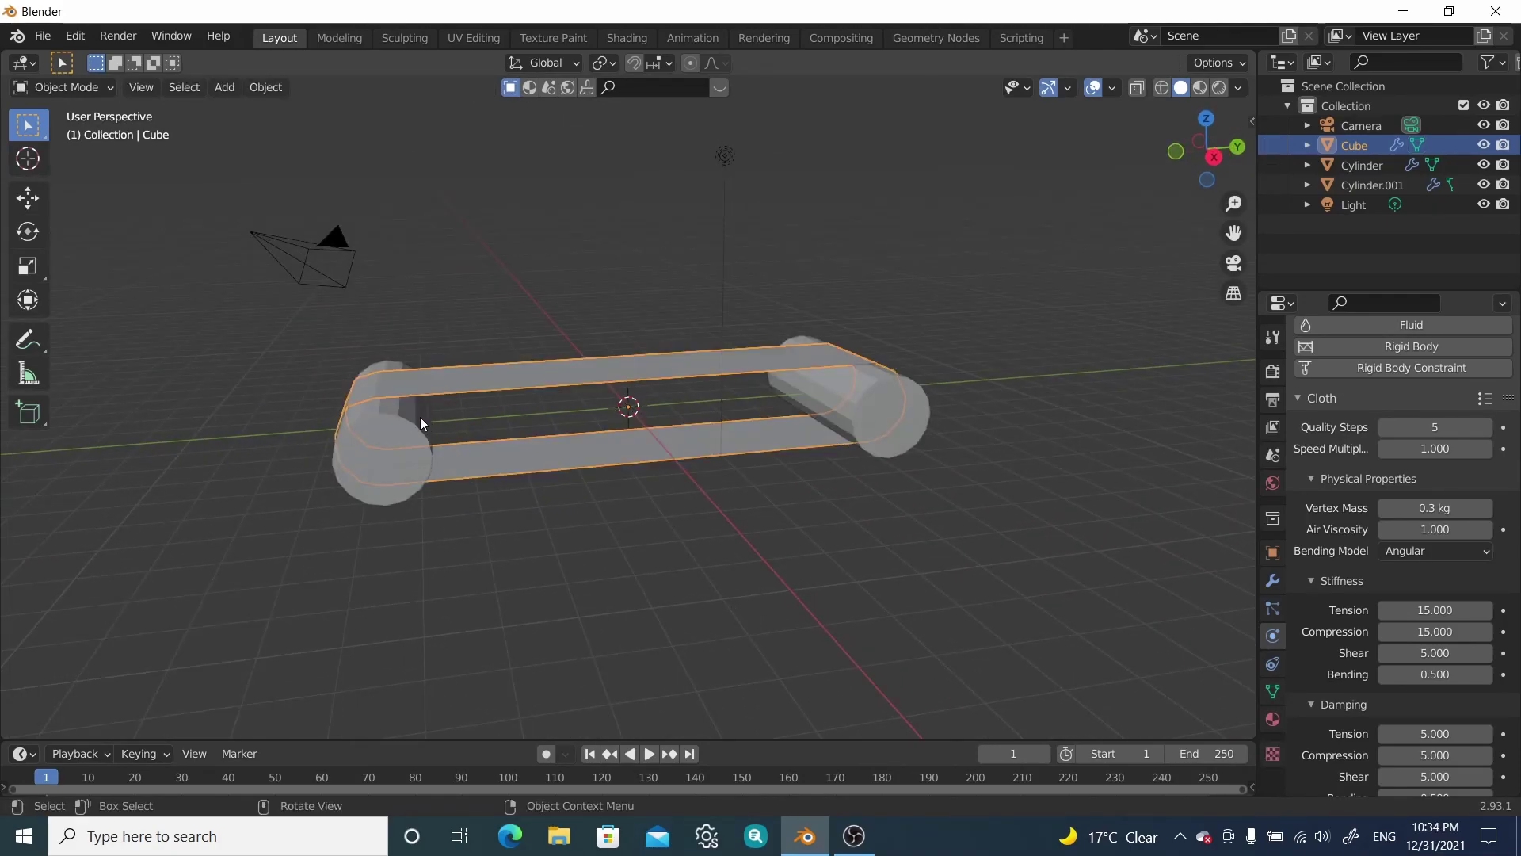
key(space)
key(Escape)
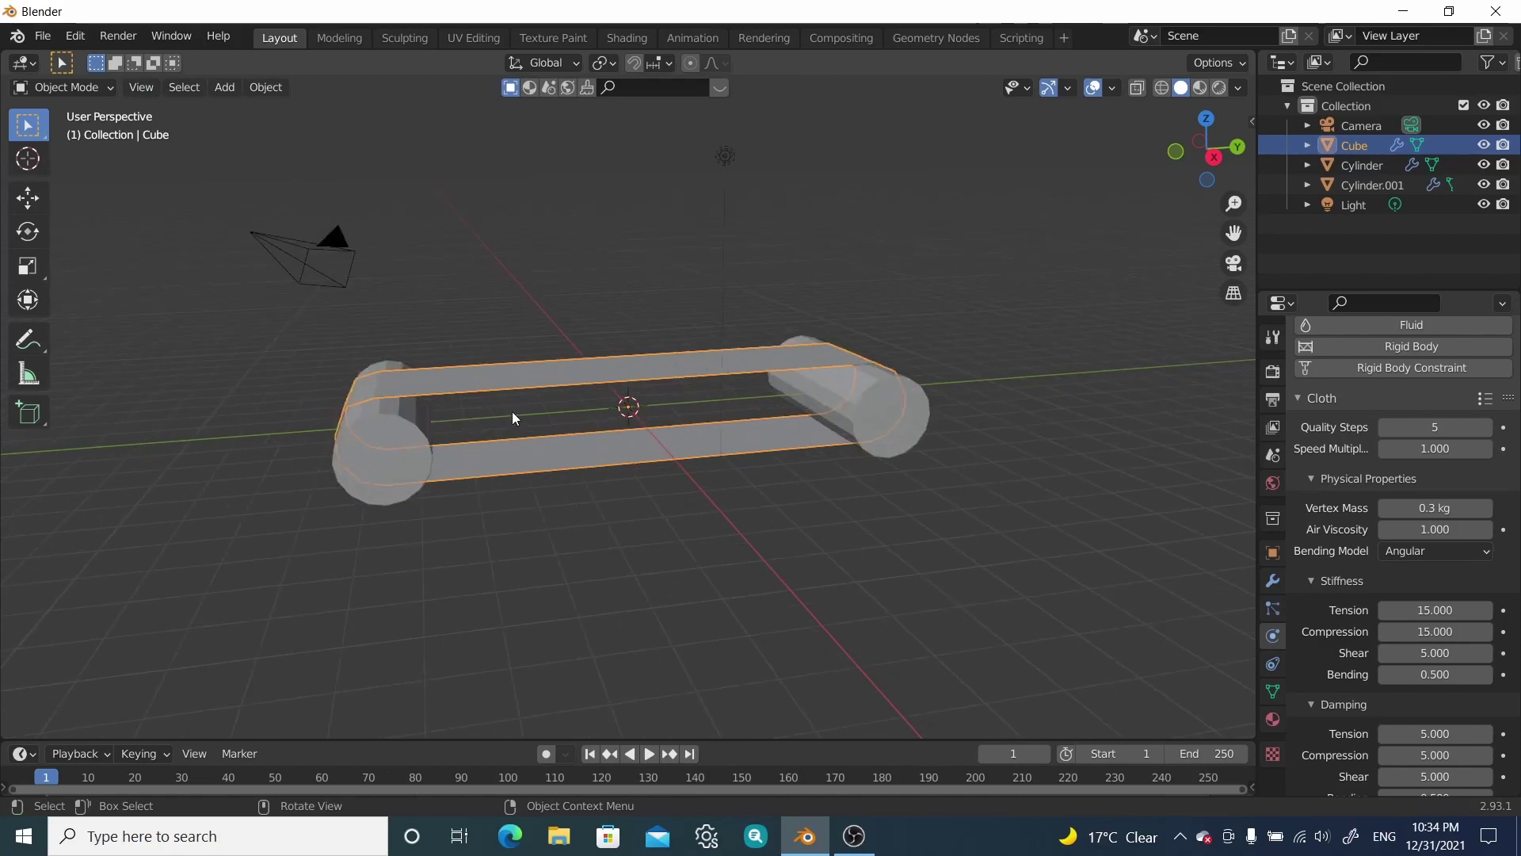
click(640, 753)
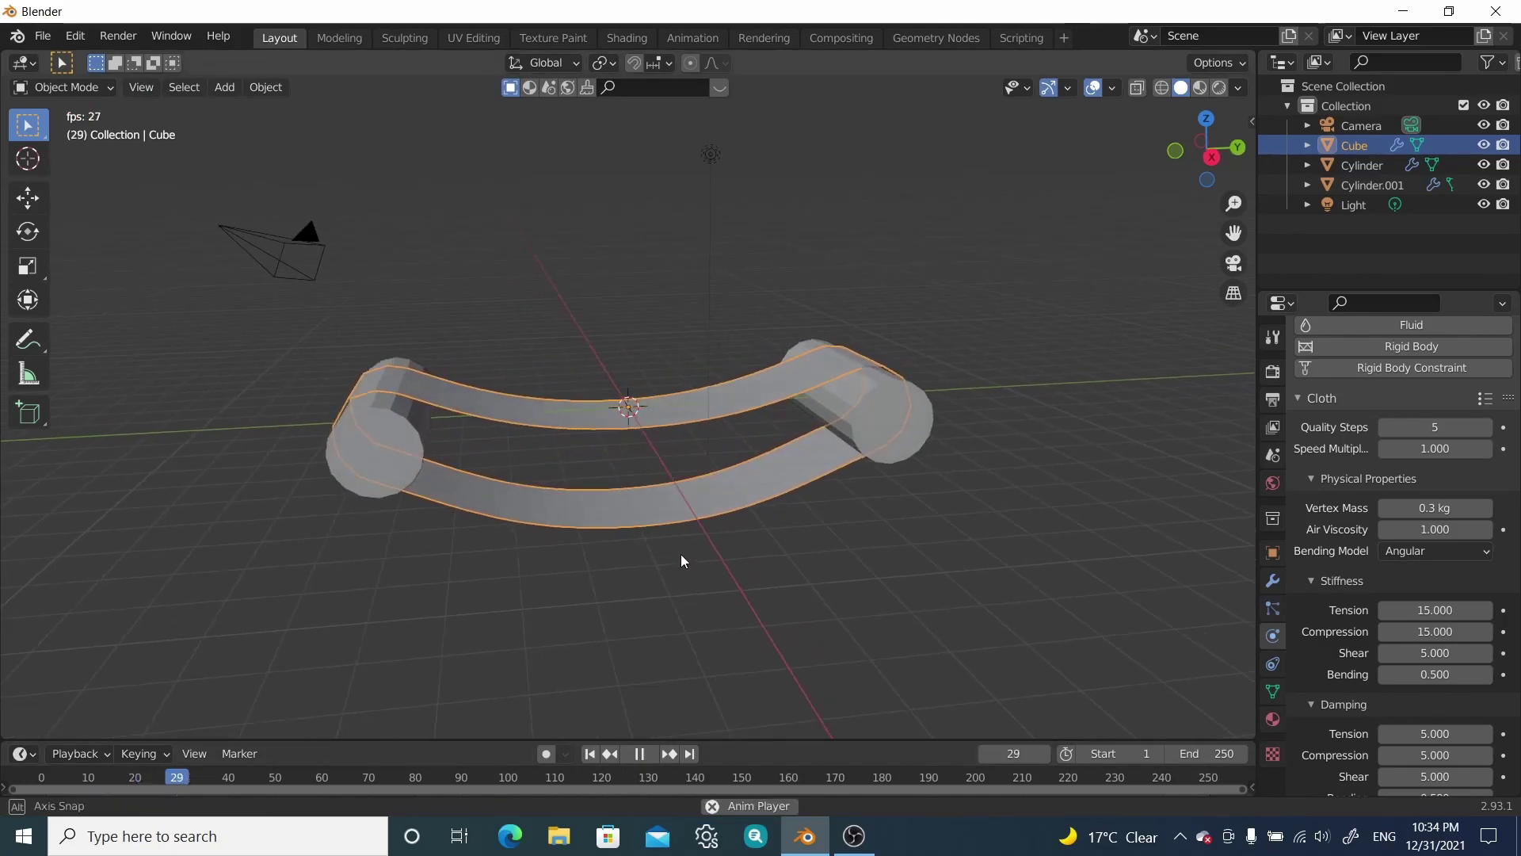
middle_drag(696, 559, 591, 492)
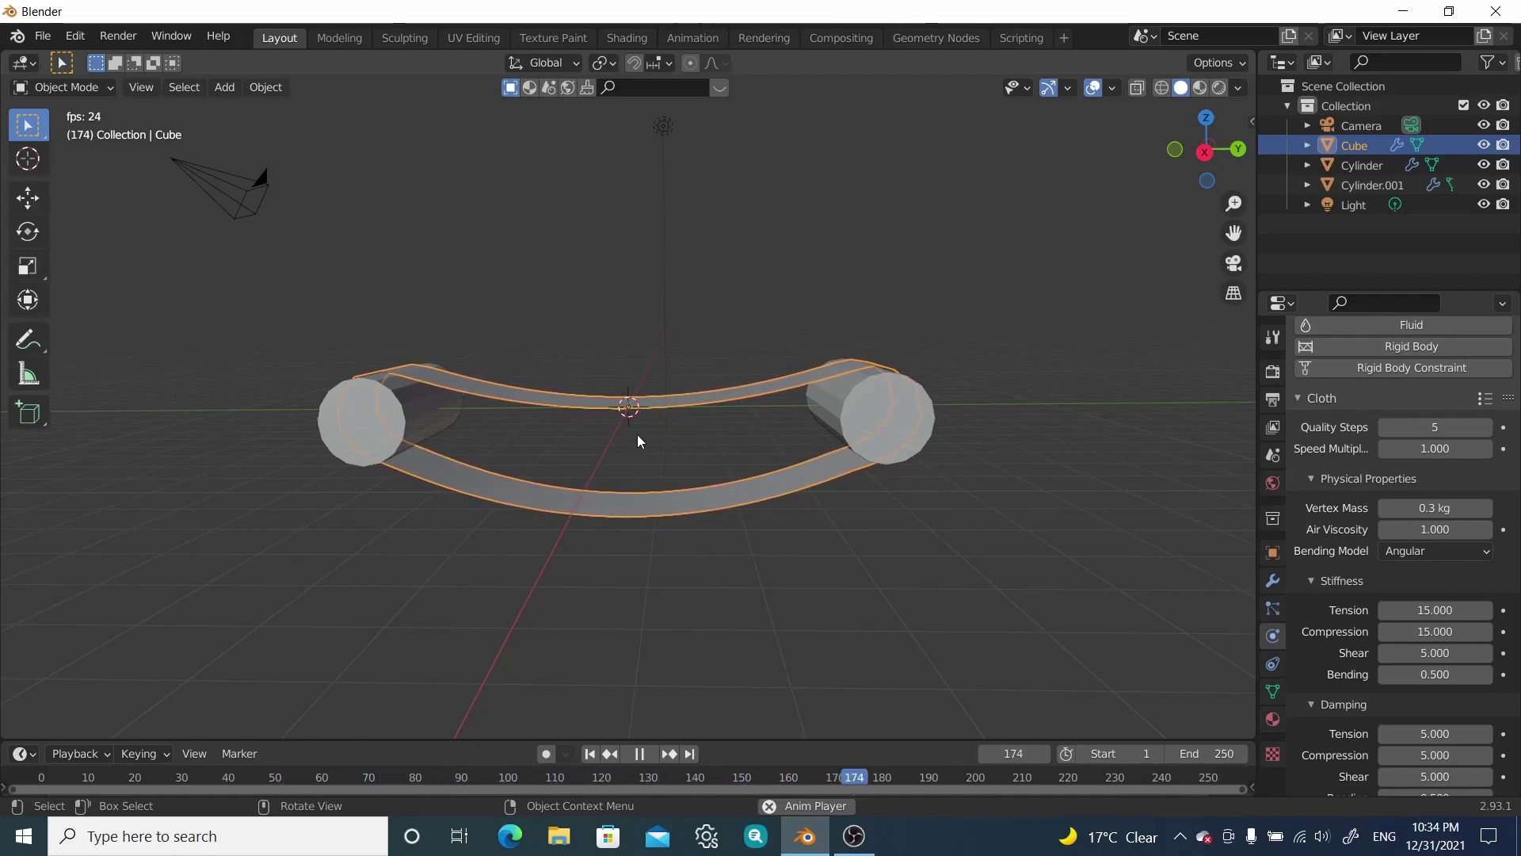
click(640, 754)
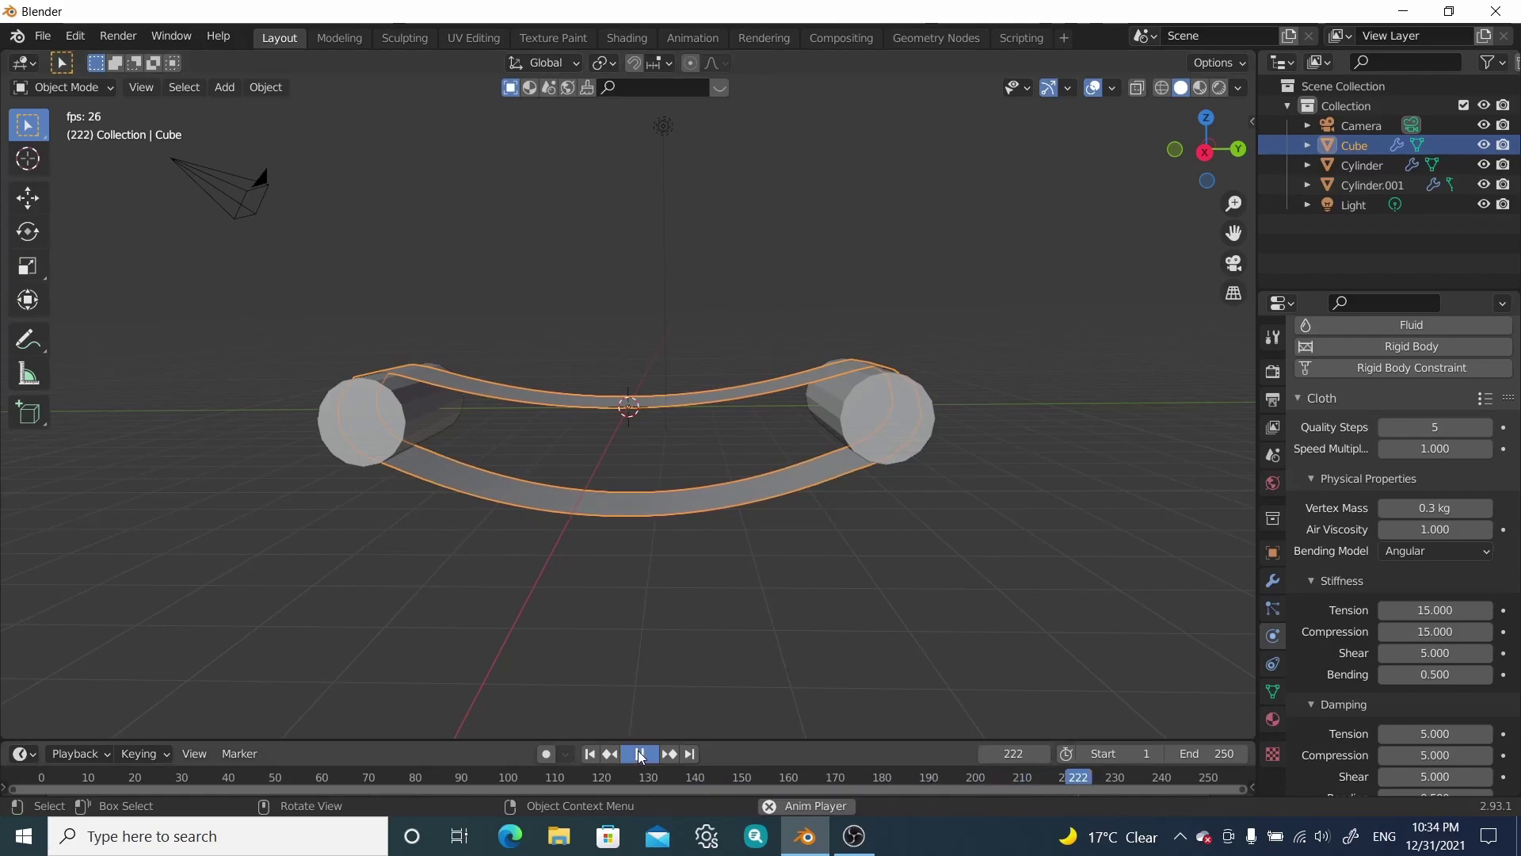
scroll(1400, 675, down, 3)
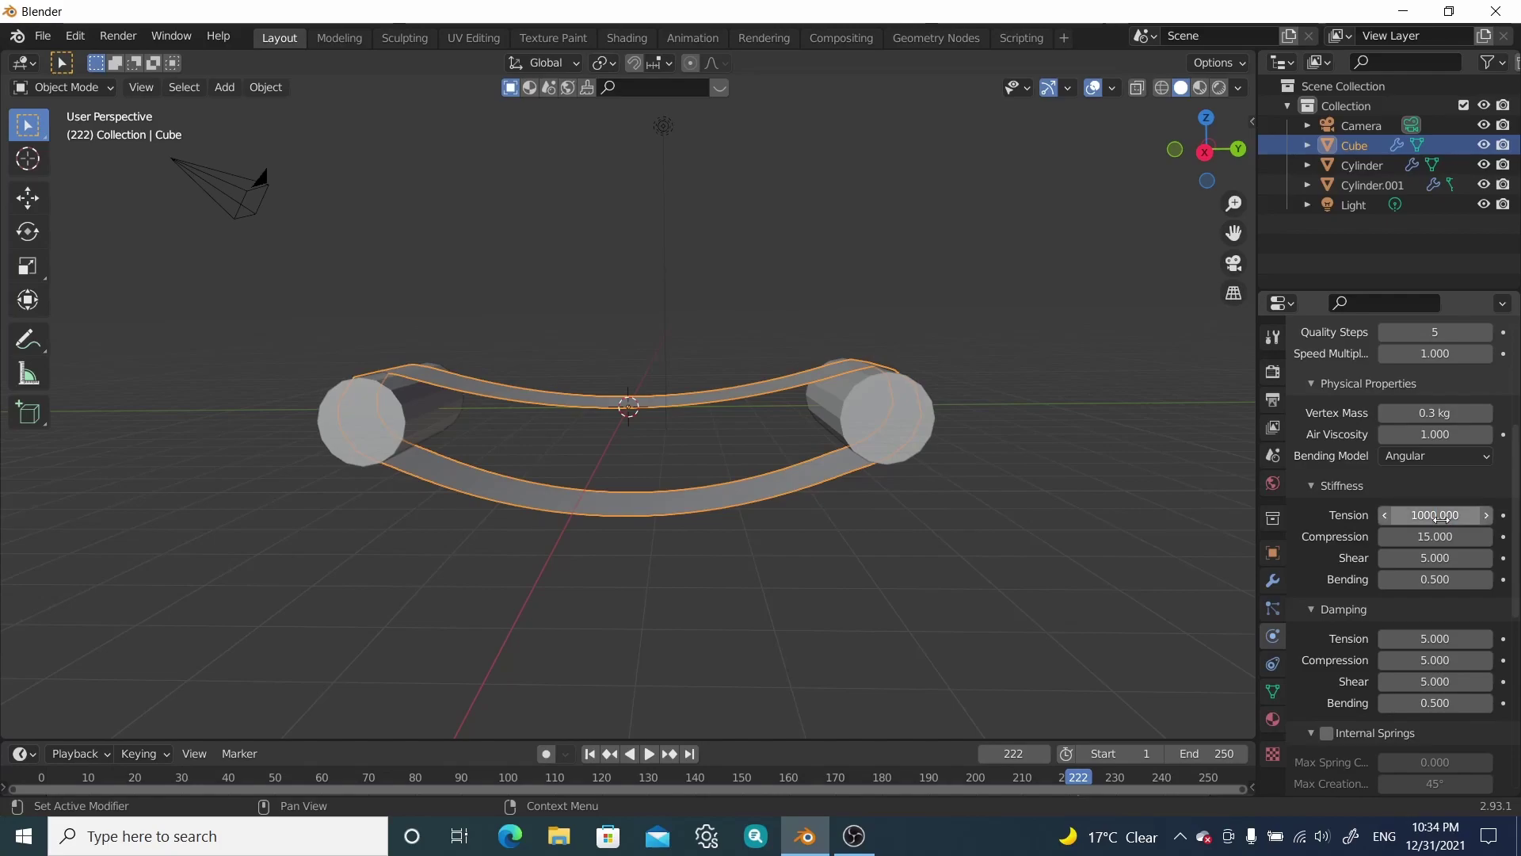
Step: Replay the simulation from frame 1 with the stiffer belt, stopping at frame 179
click(590, 754)
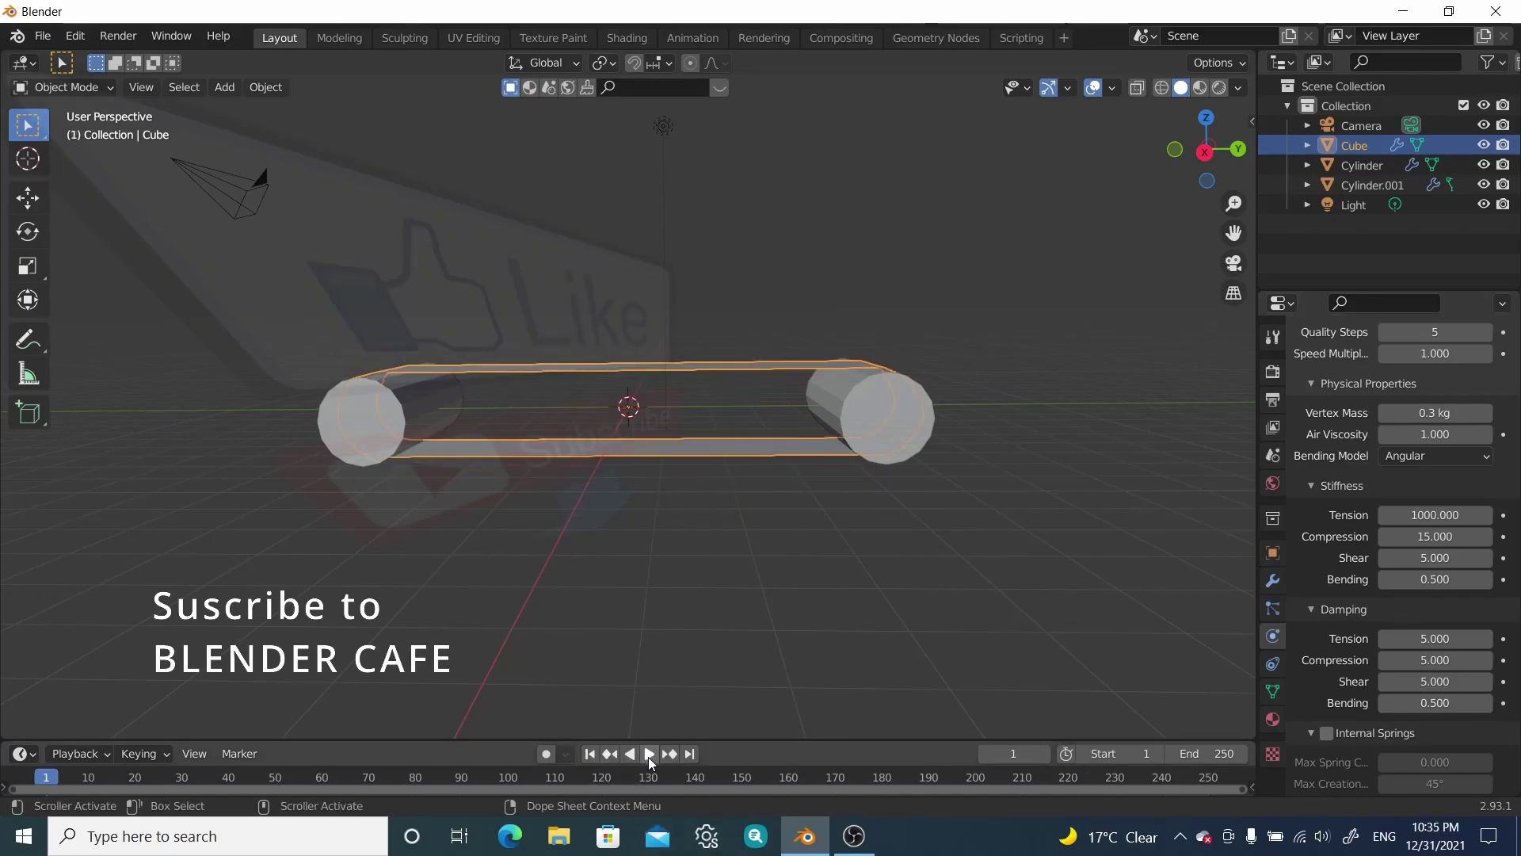
click(649, 754)
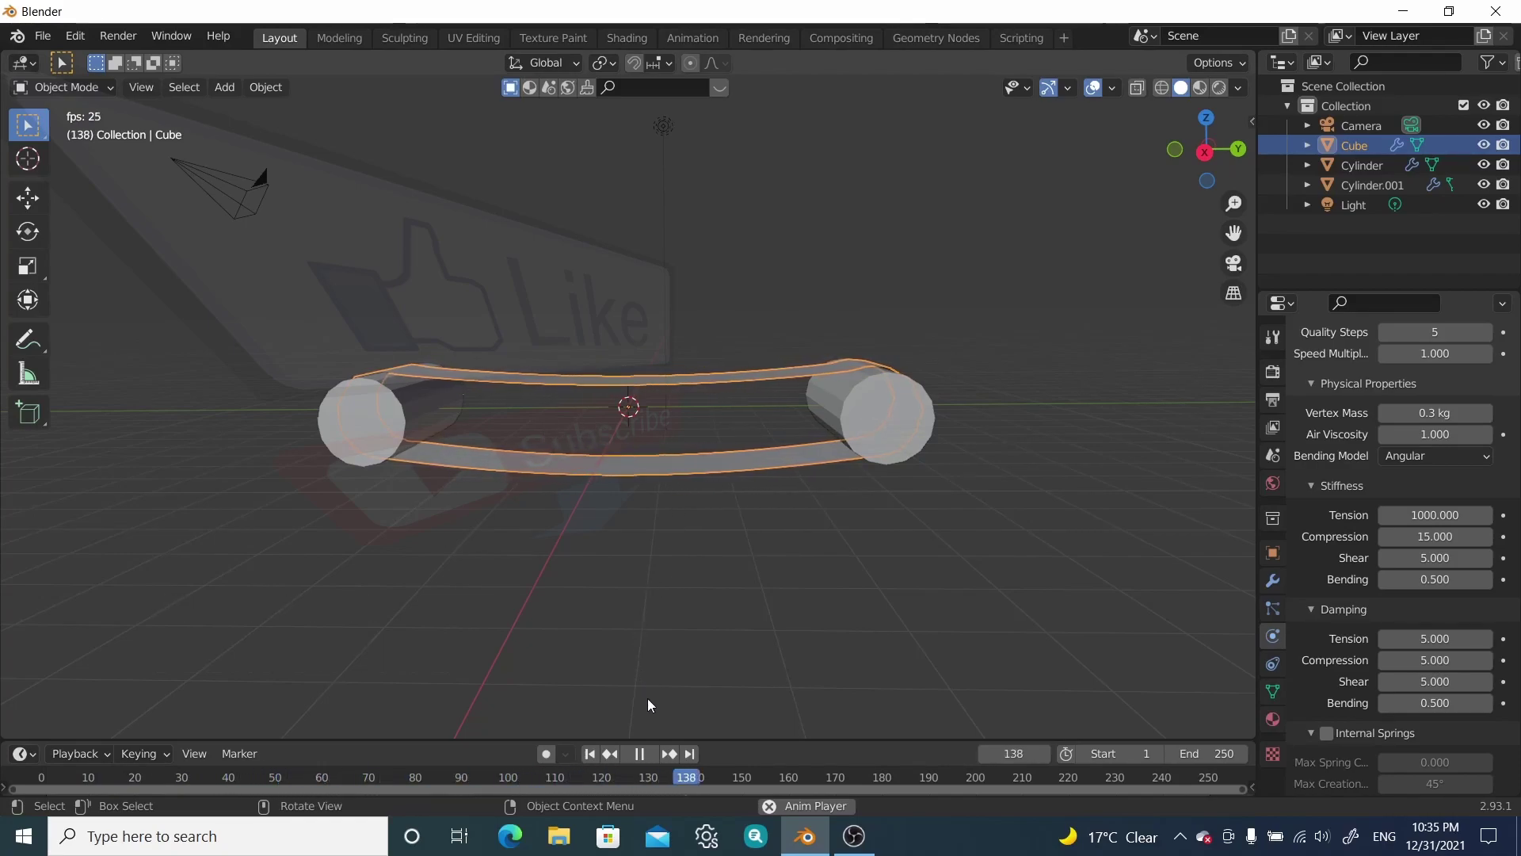
click(637, 755)
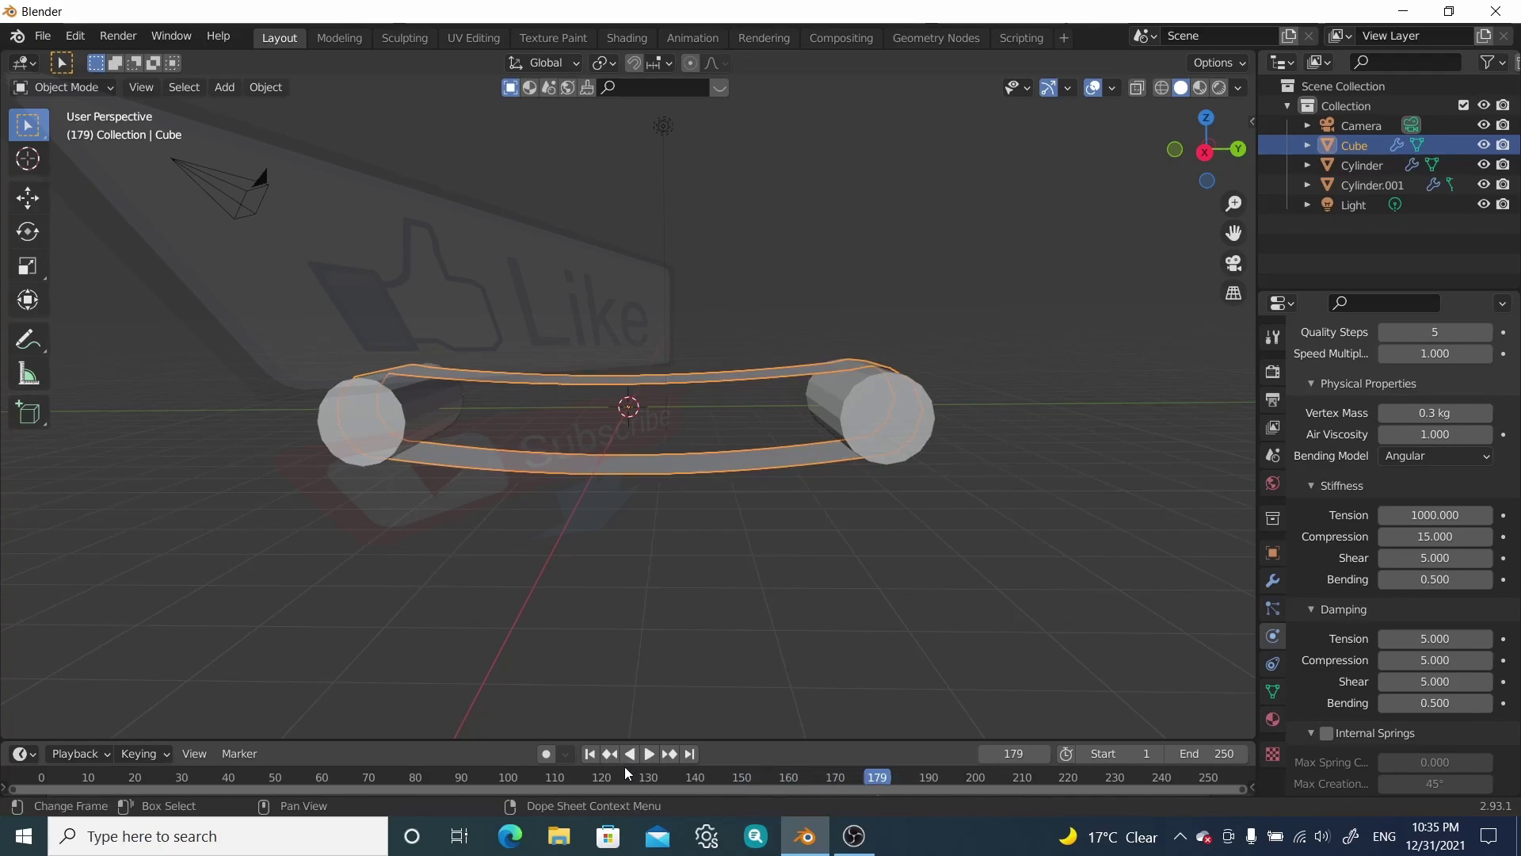
middle_drag(670, 529, 972, 385)
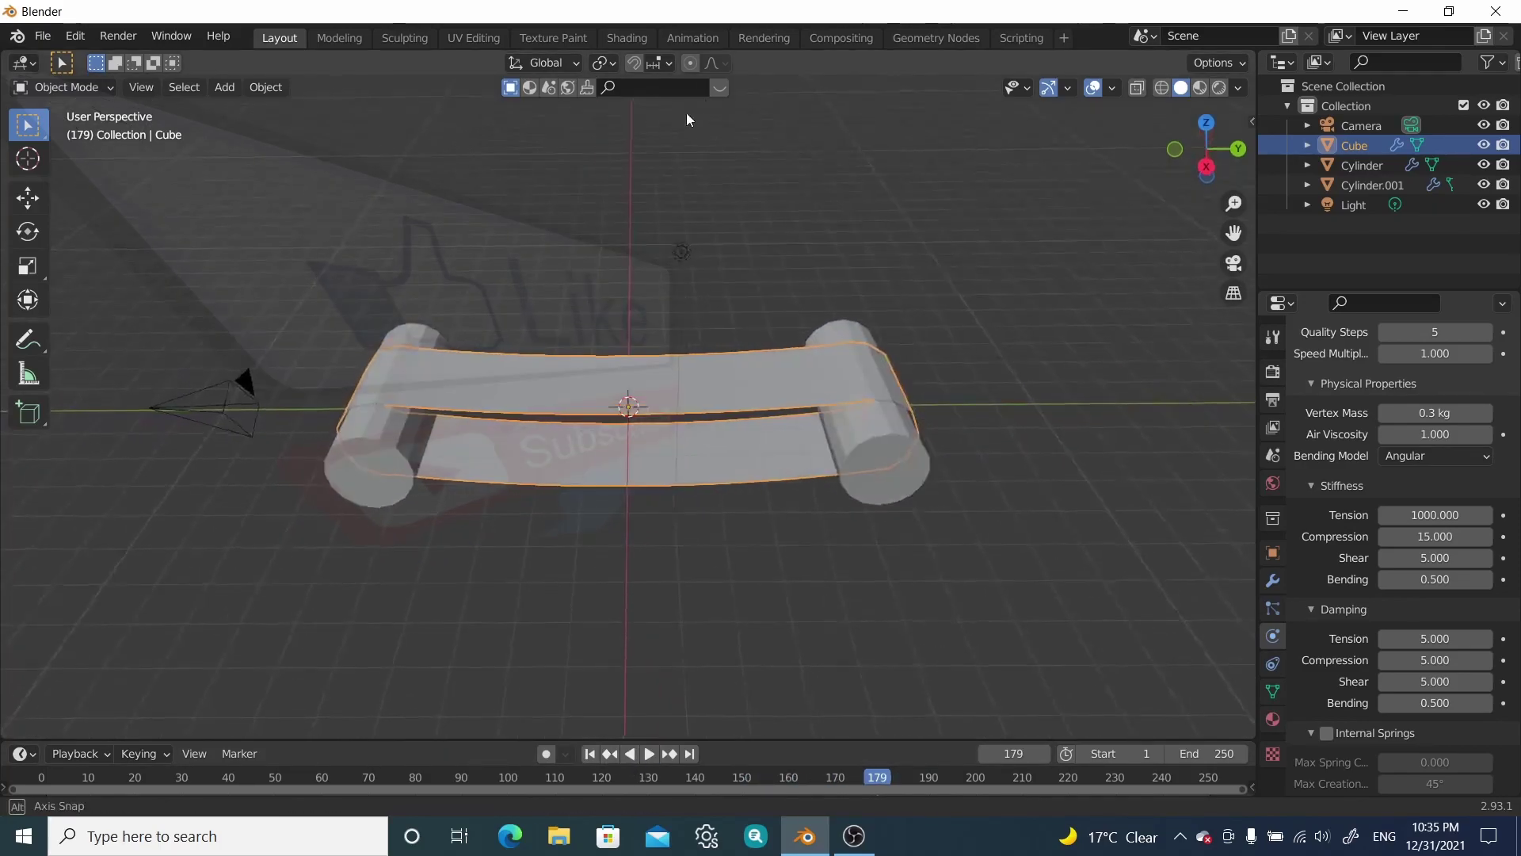
Step: Insert a Y-rotation keyframe on roller Cylinder.001 at frame 179
click(885, 450)
key(n)
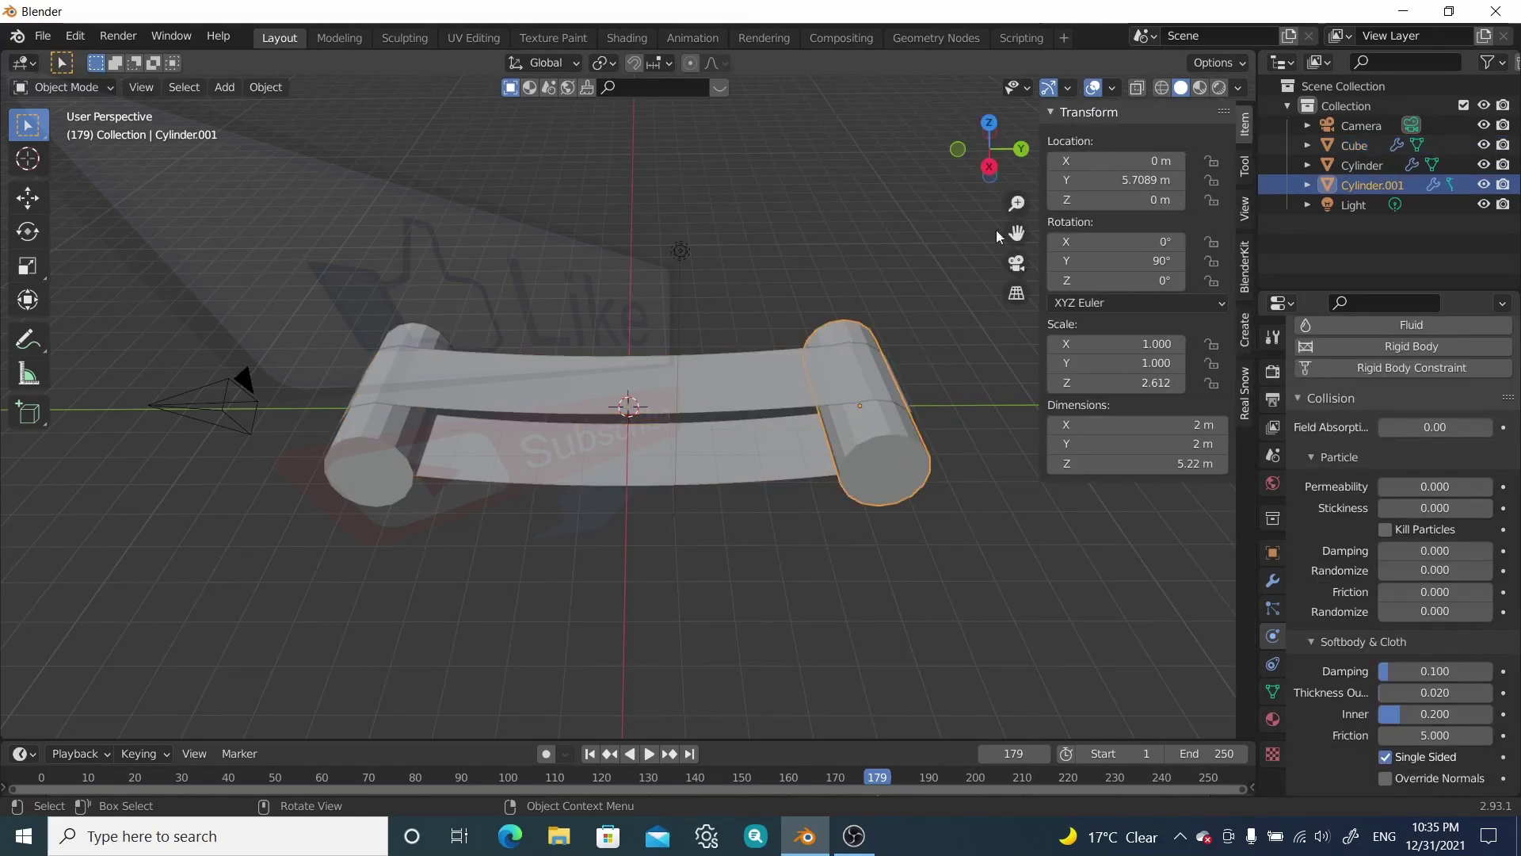
right_click(1120, 260)
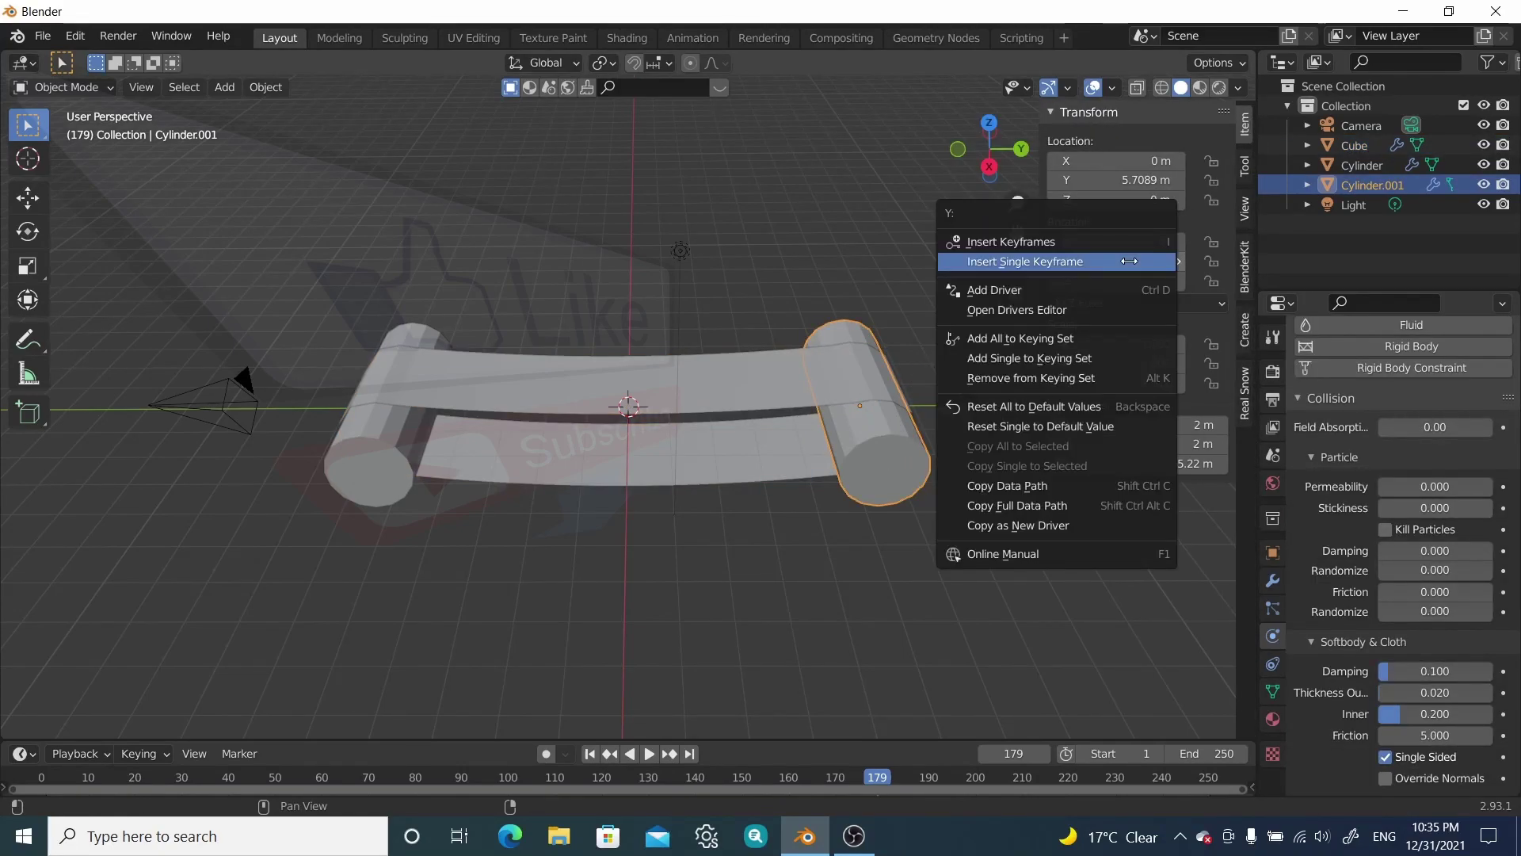
click(1025, 262)
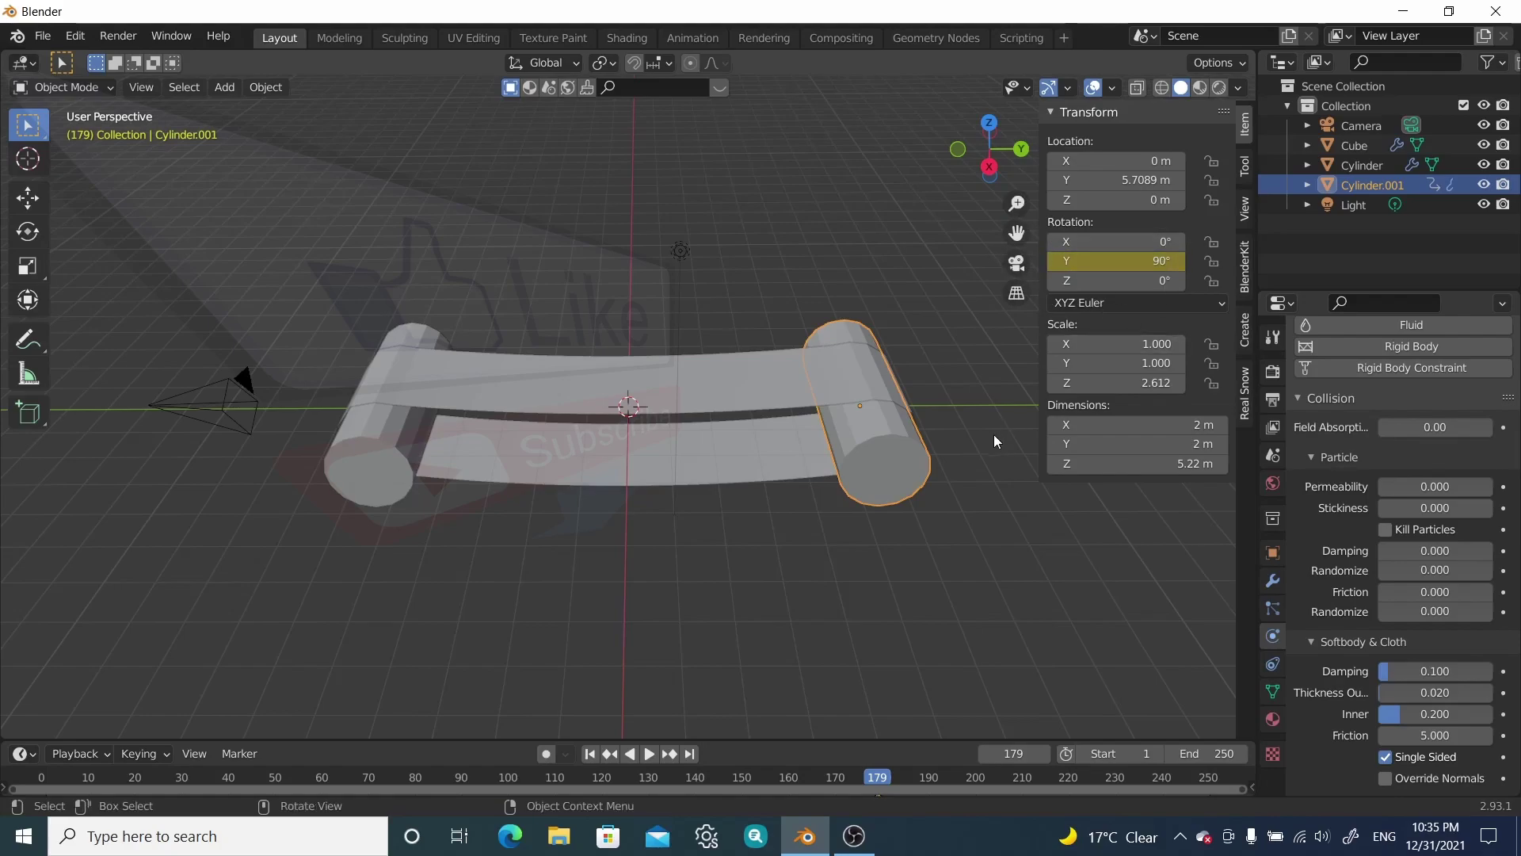
Step: At frame 250, spin Cylinder.001 to -1000° Y rotation and re-key it, then rewind to frame 1
key(shift+Right)
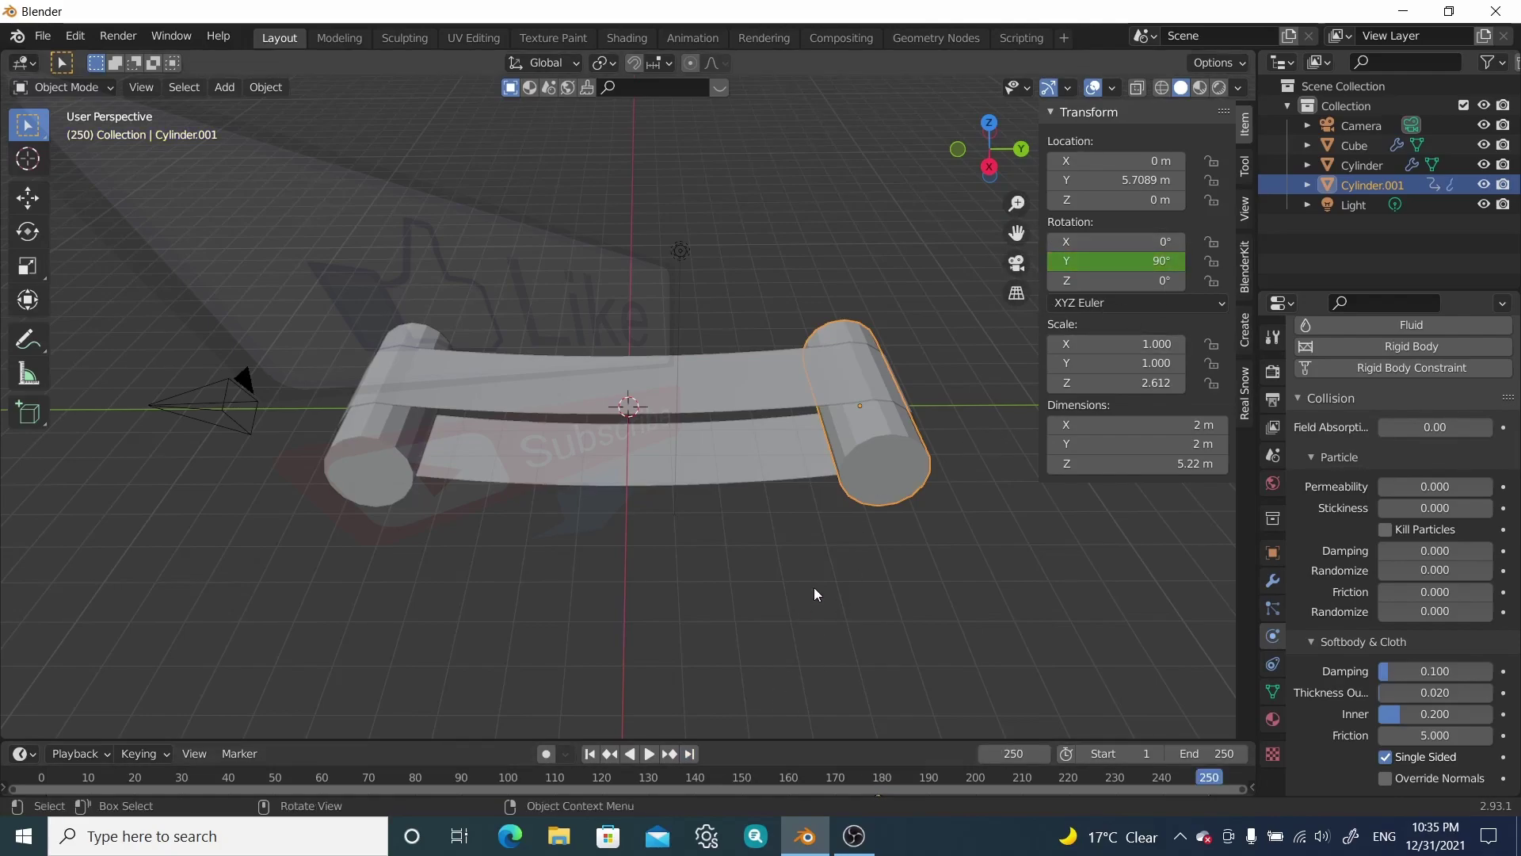
key(g)
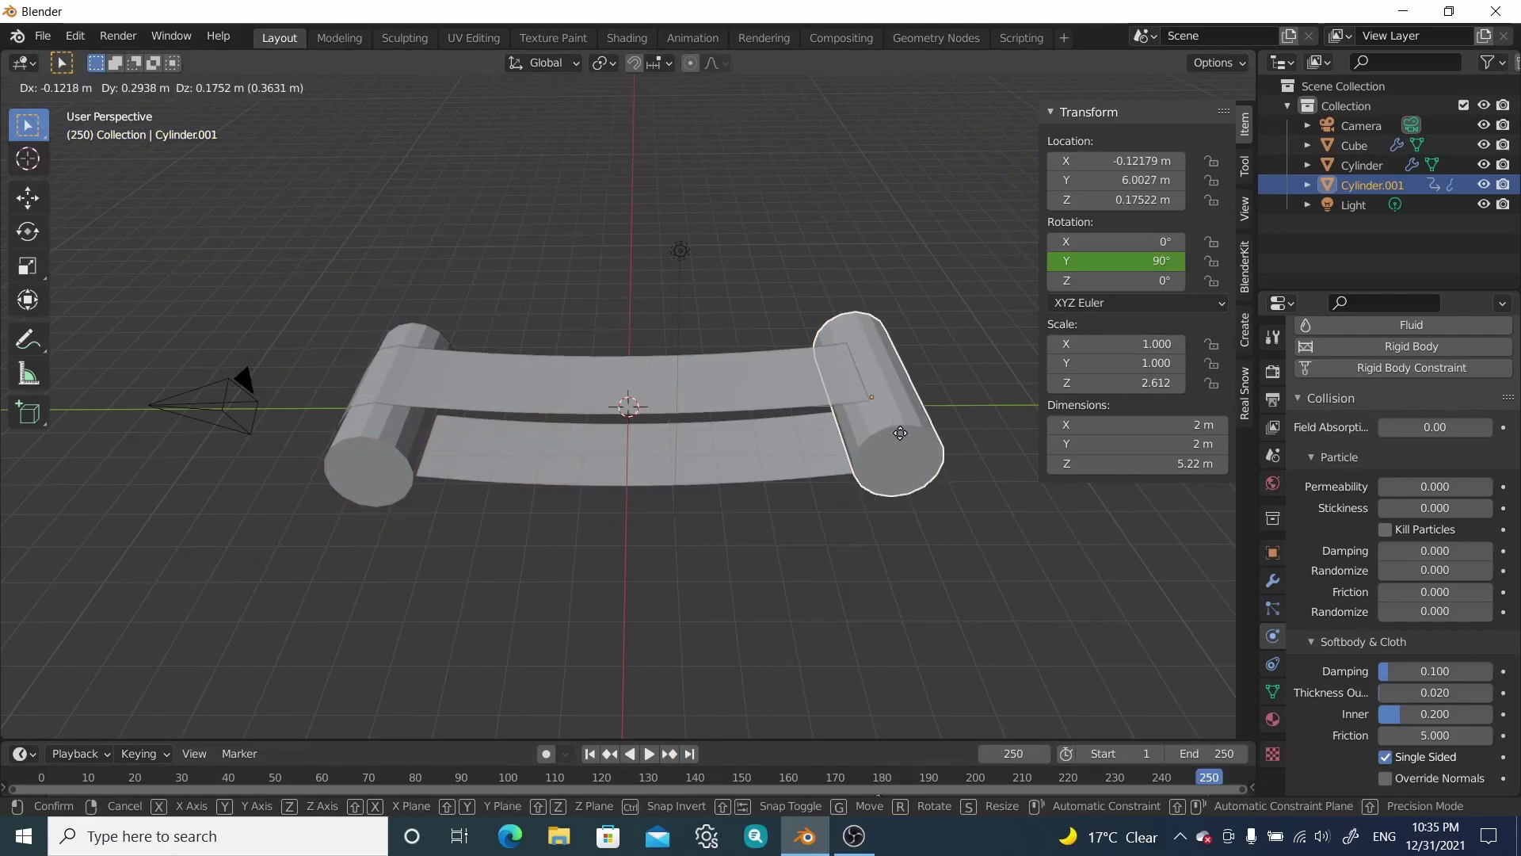
key(r)
key(x)
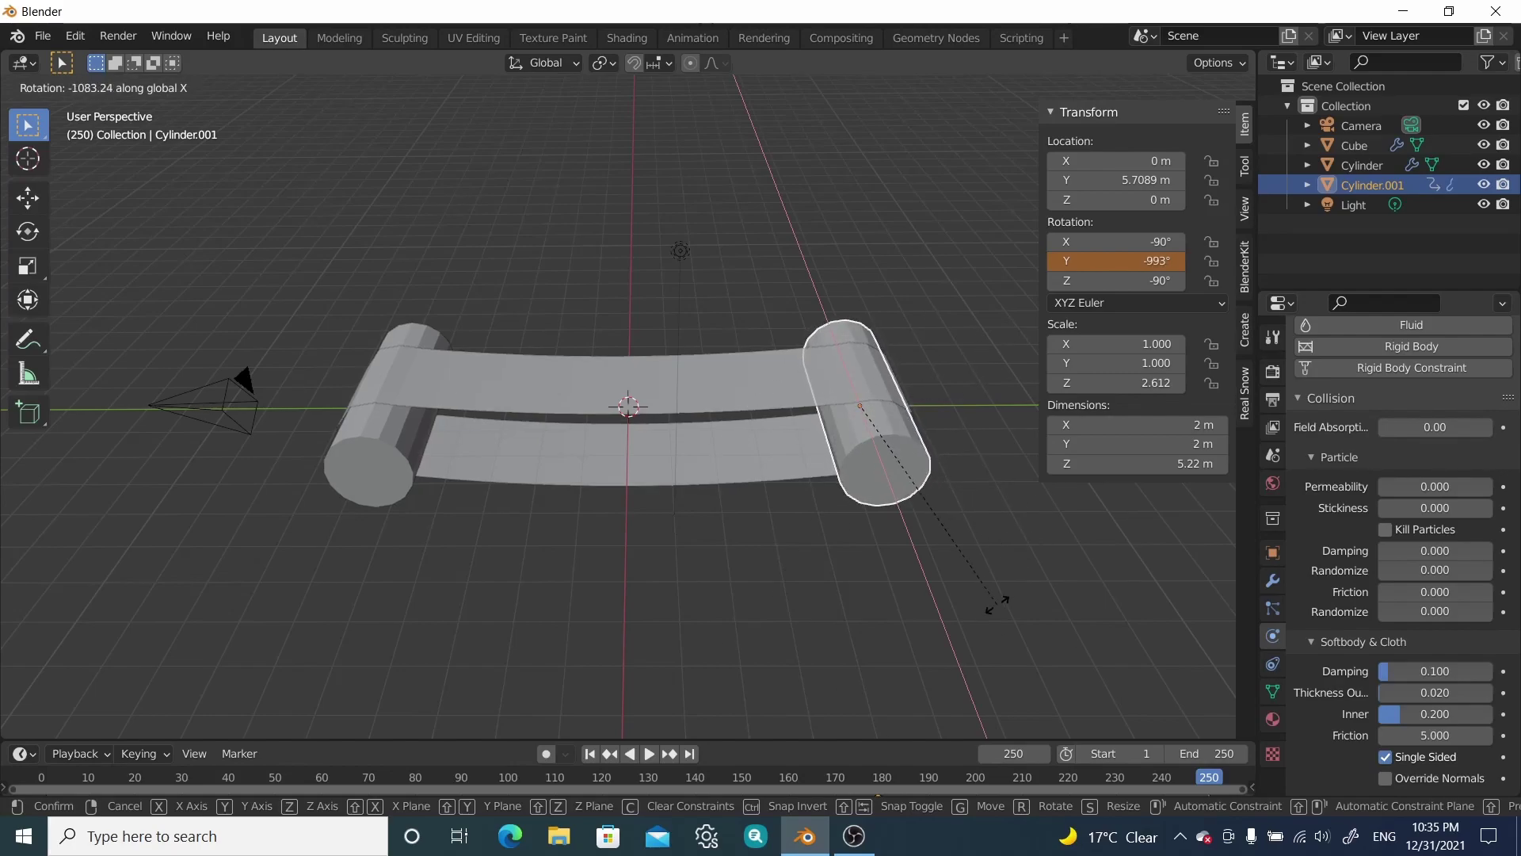
click(968, 614)
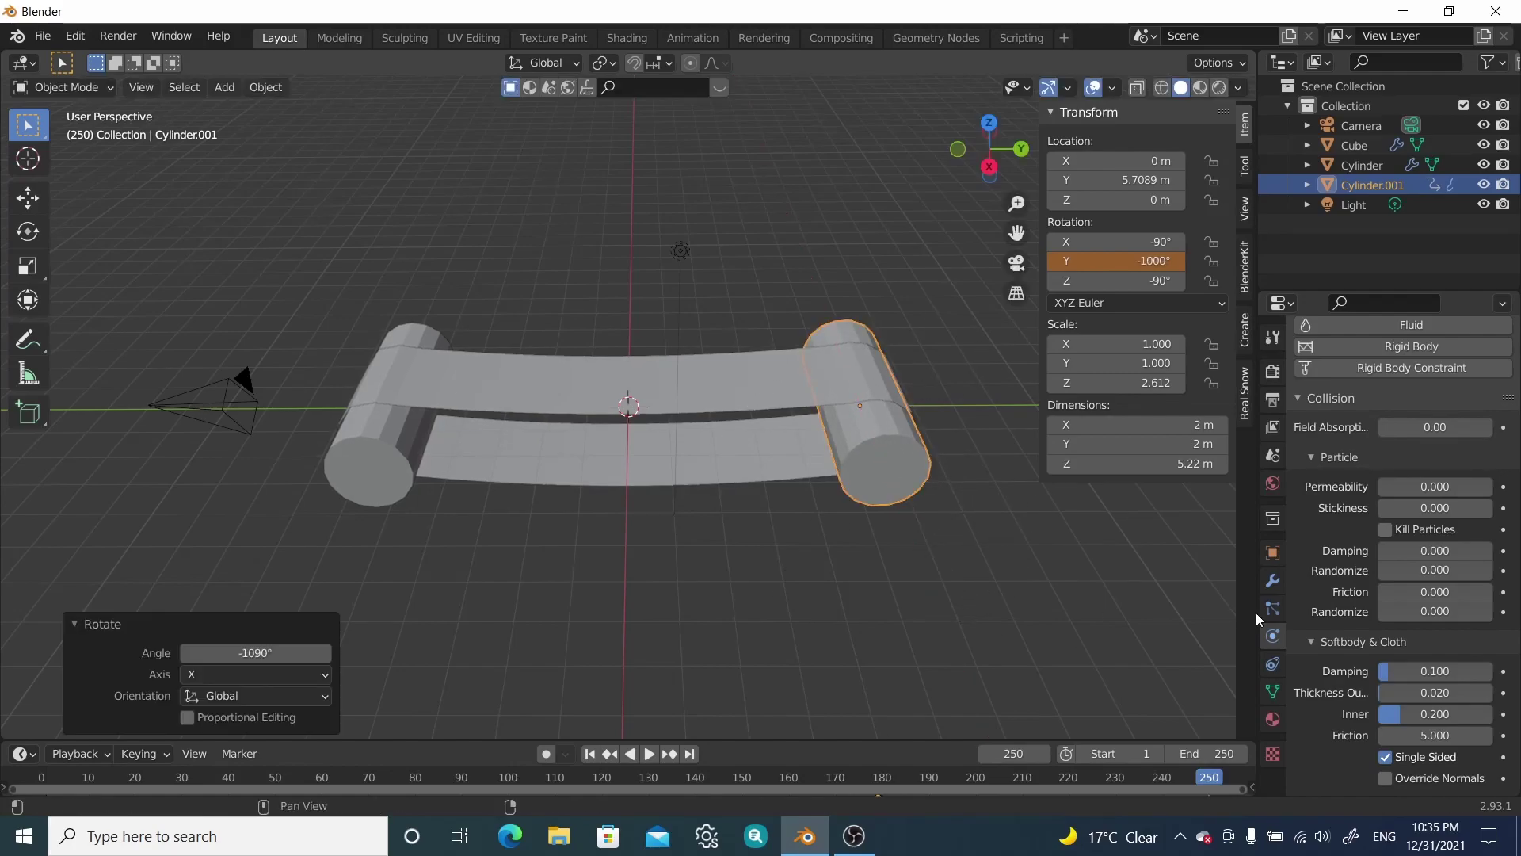
right_click(1103, 261)
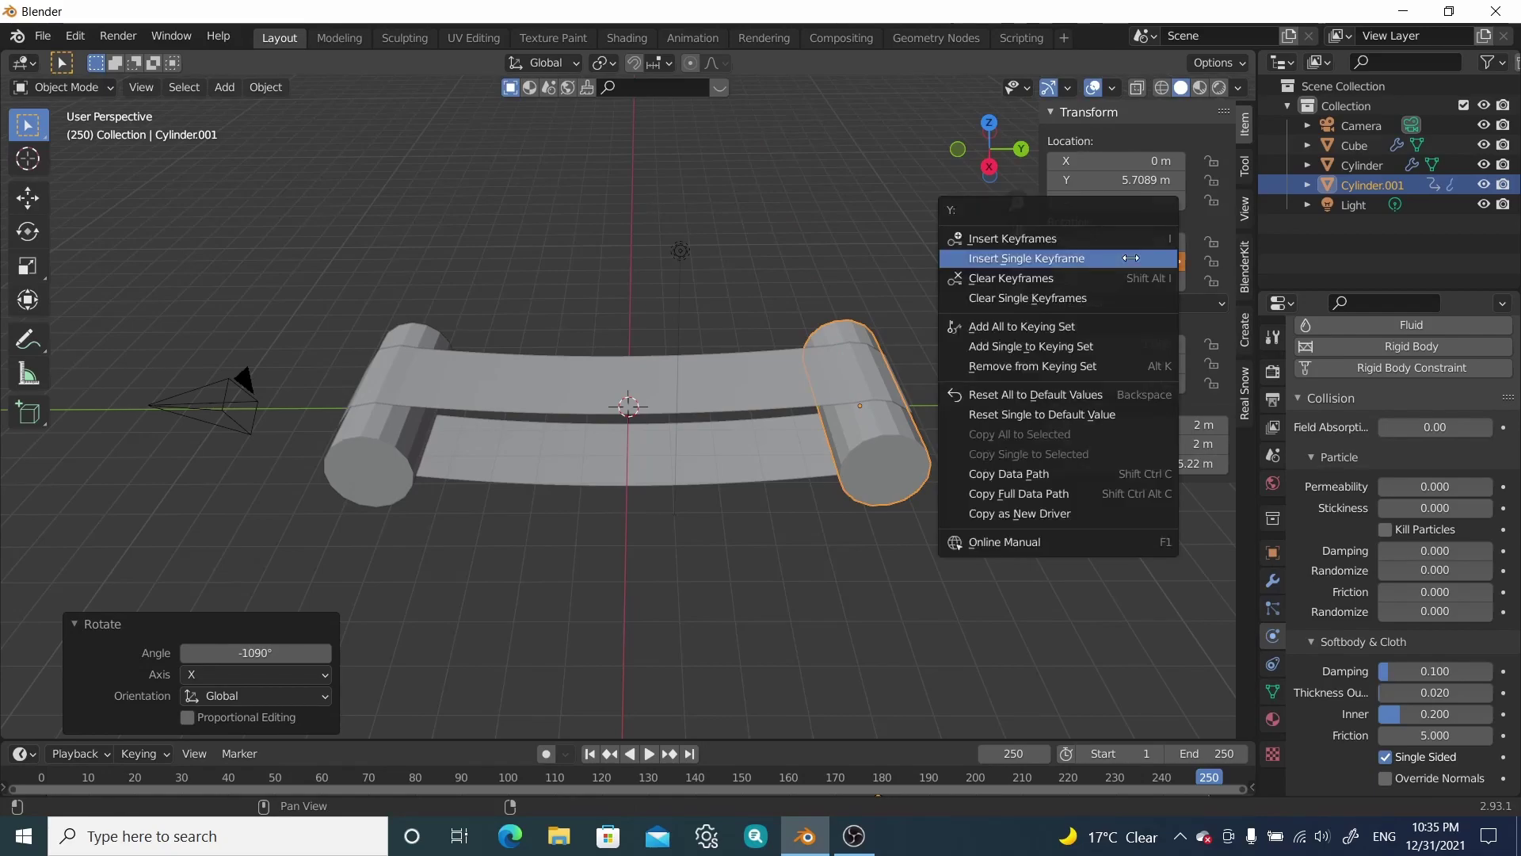
click(1074, 298)
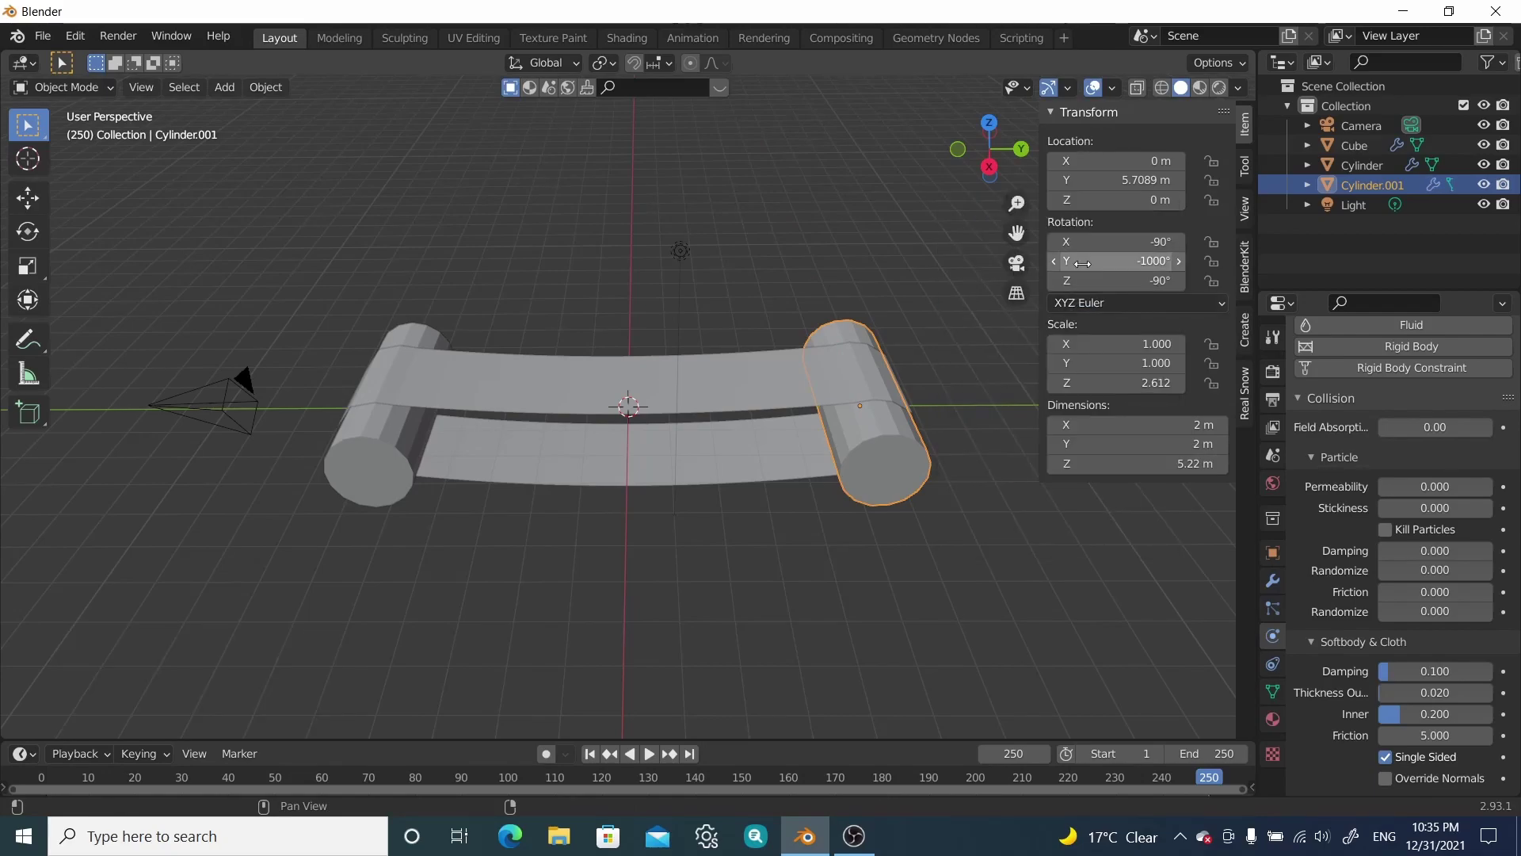
right_click(1082, 262)
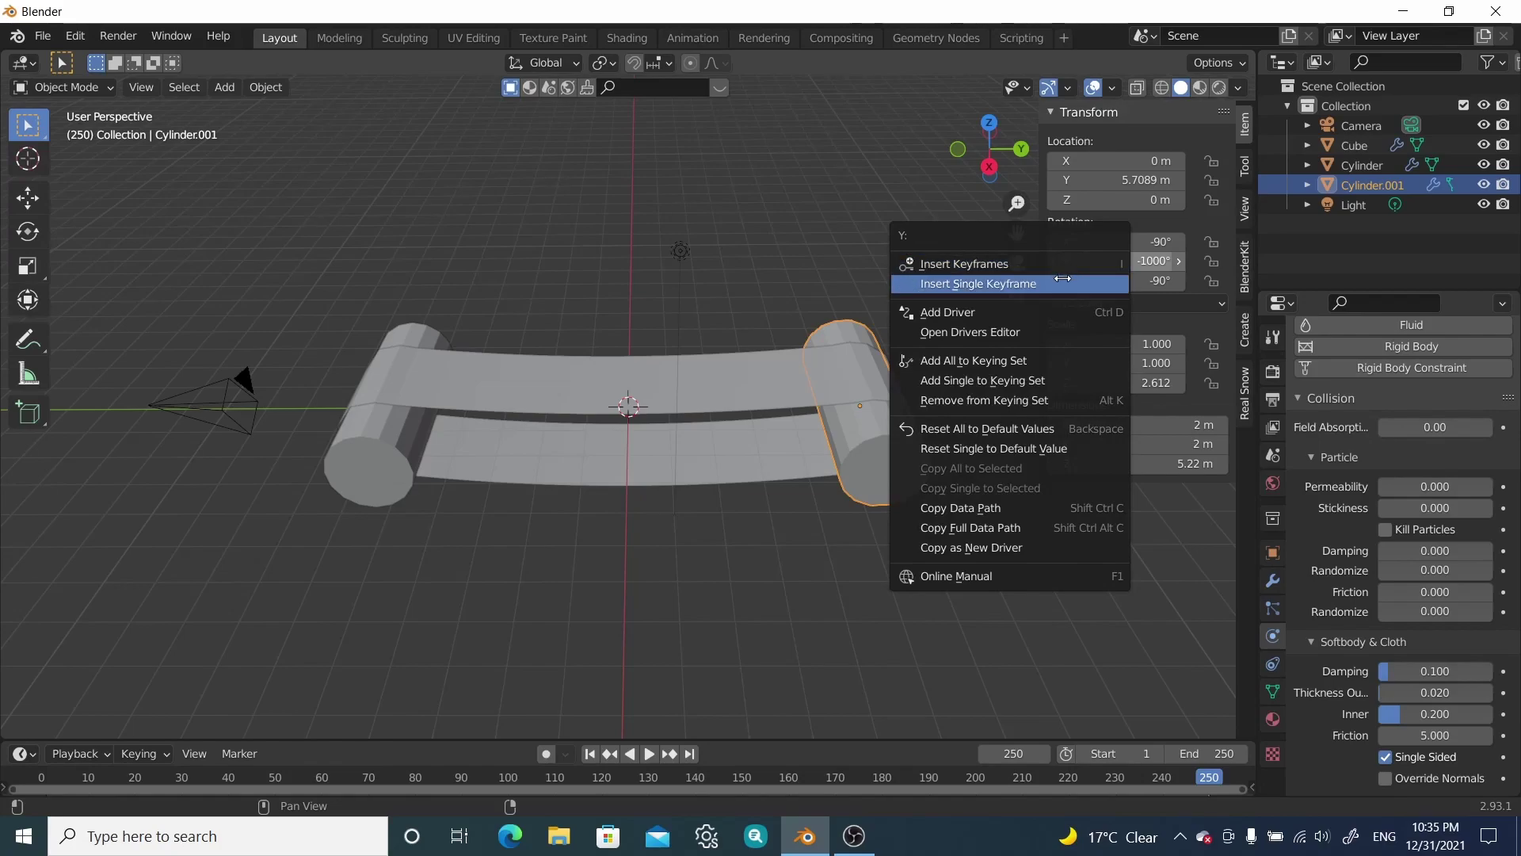
click(1072, 265)
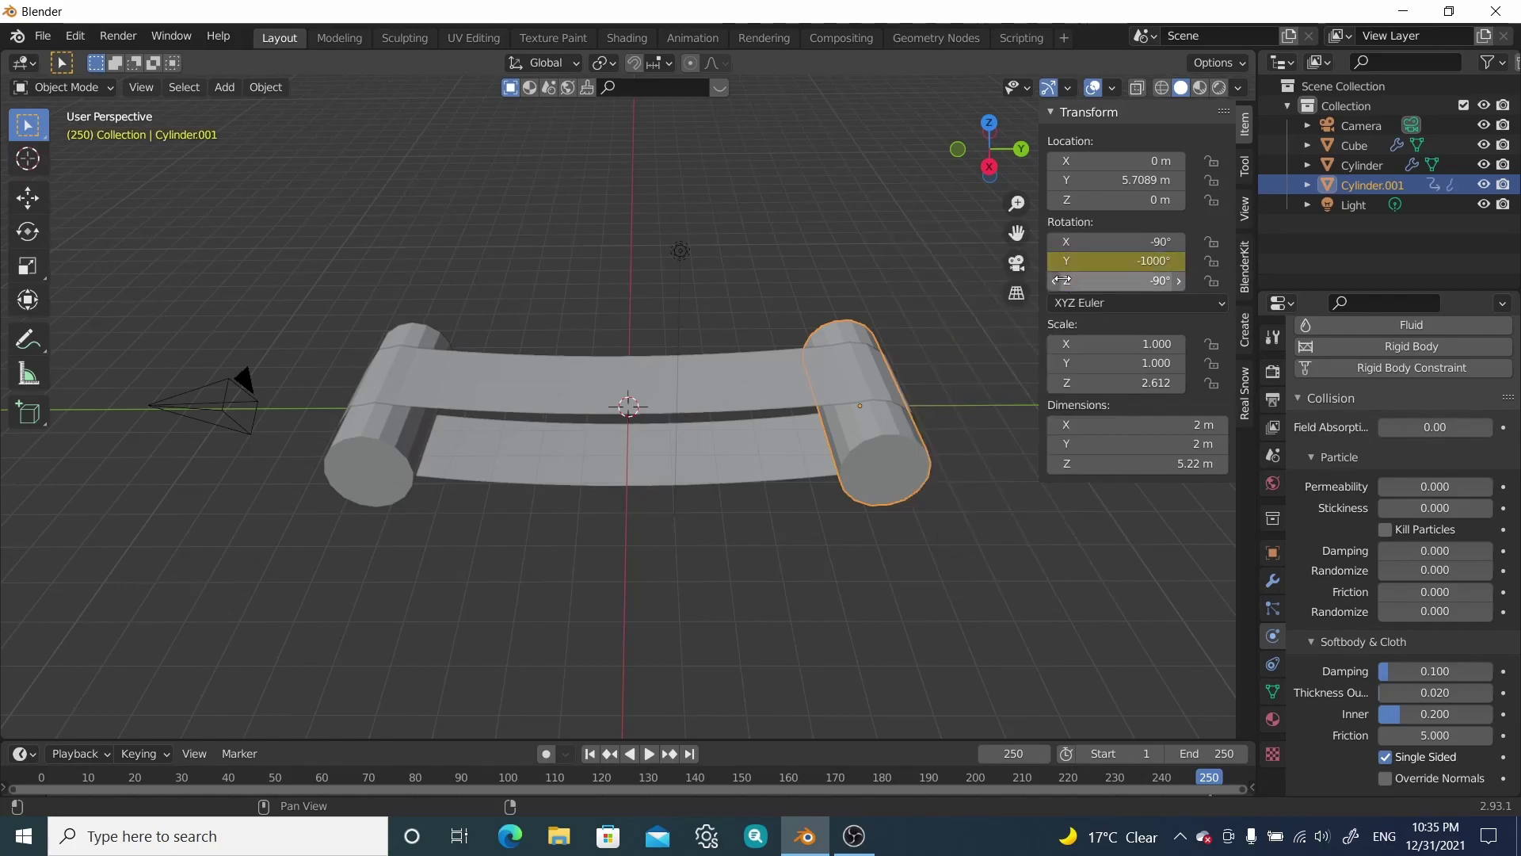
click(589, 753)
Step: Enlarge the timeline and keyframe the right roller's Y rotation at 0° on frame 1
drag(512, 740, 511, 566)
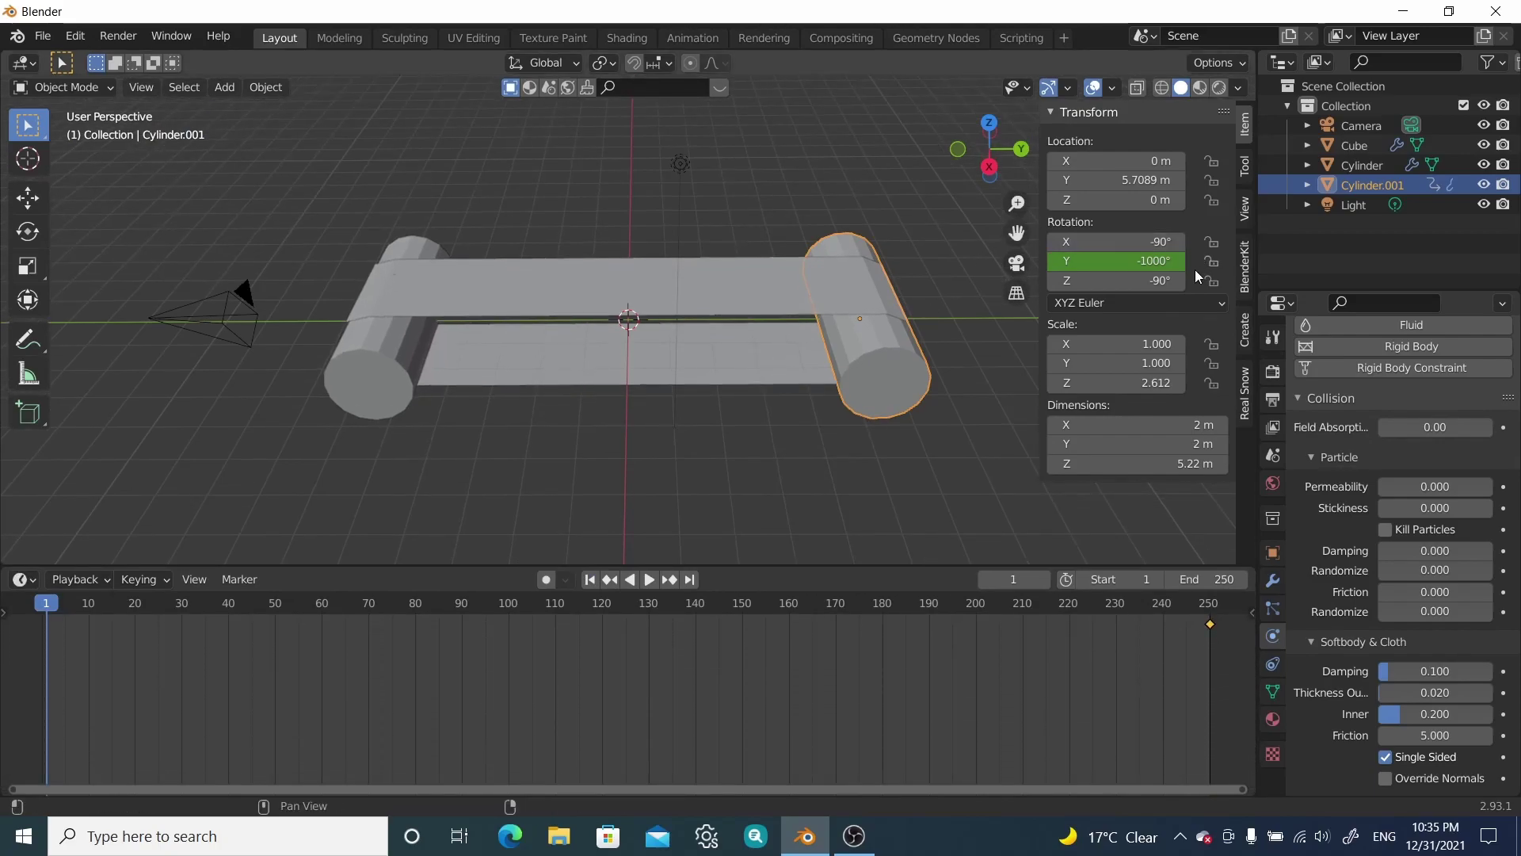
click(1138, 261)
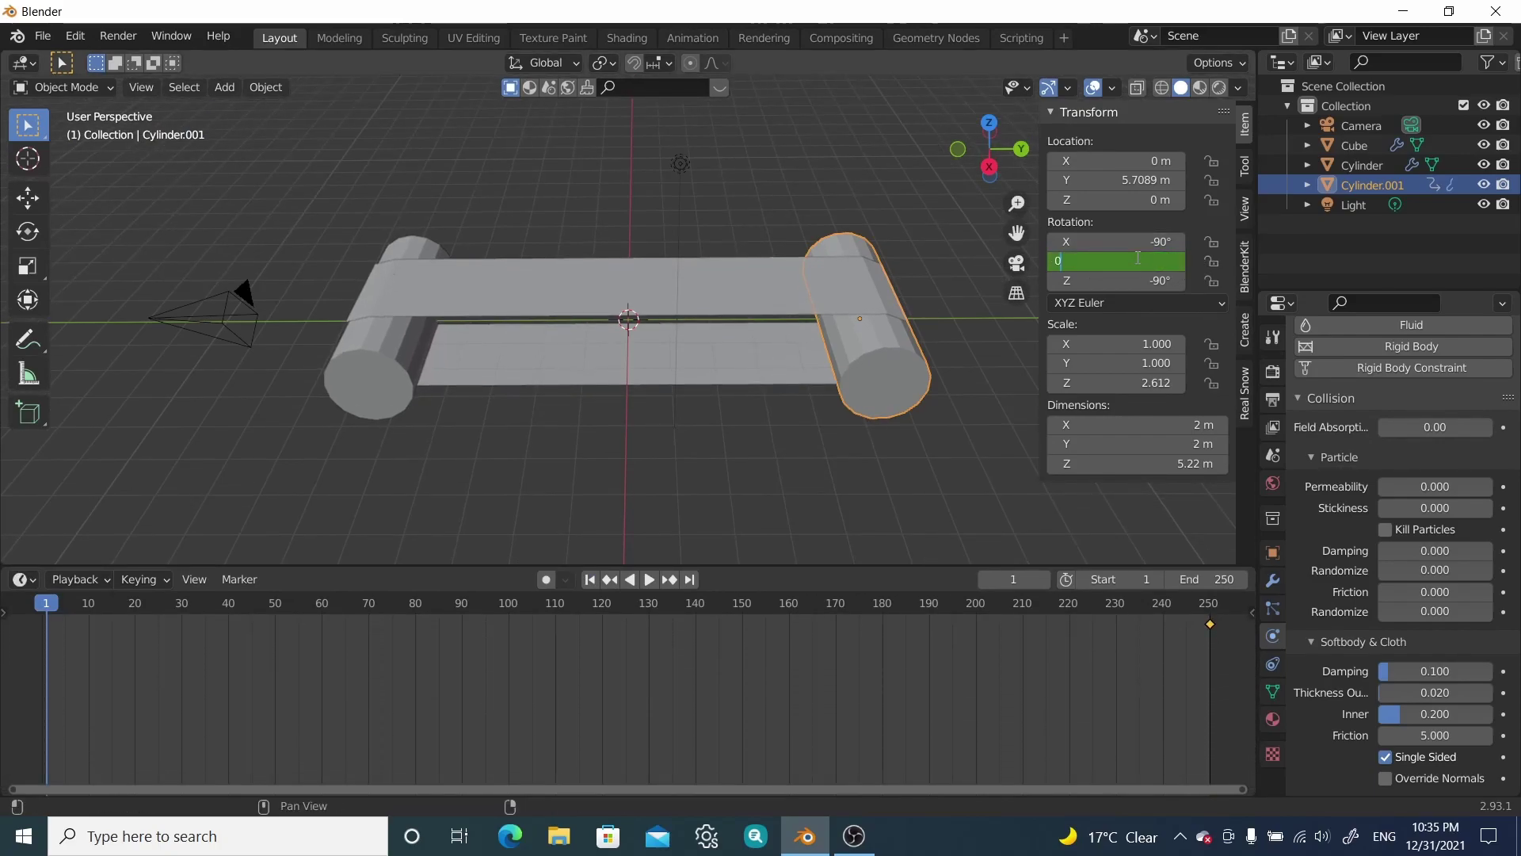
key(Return)
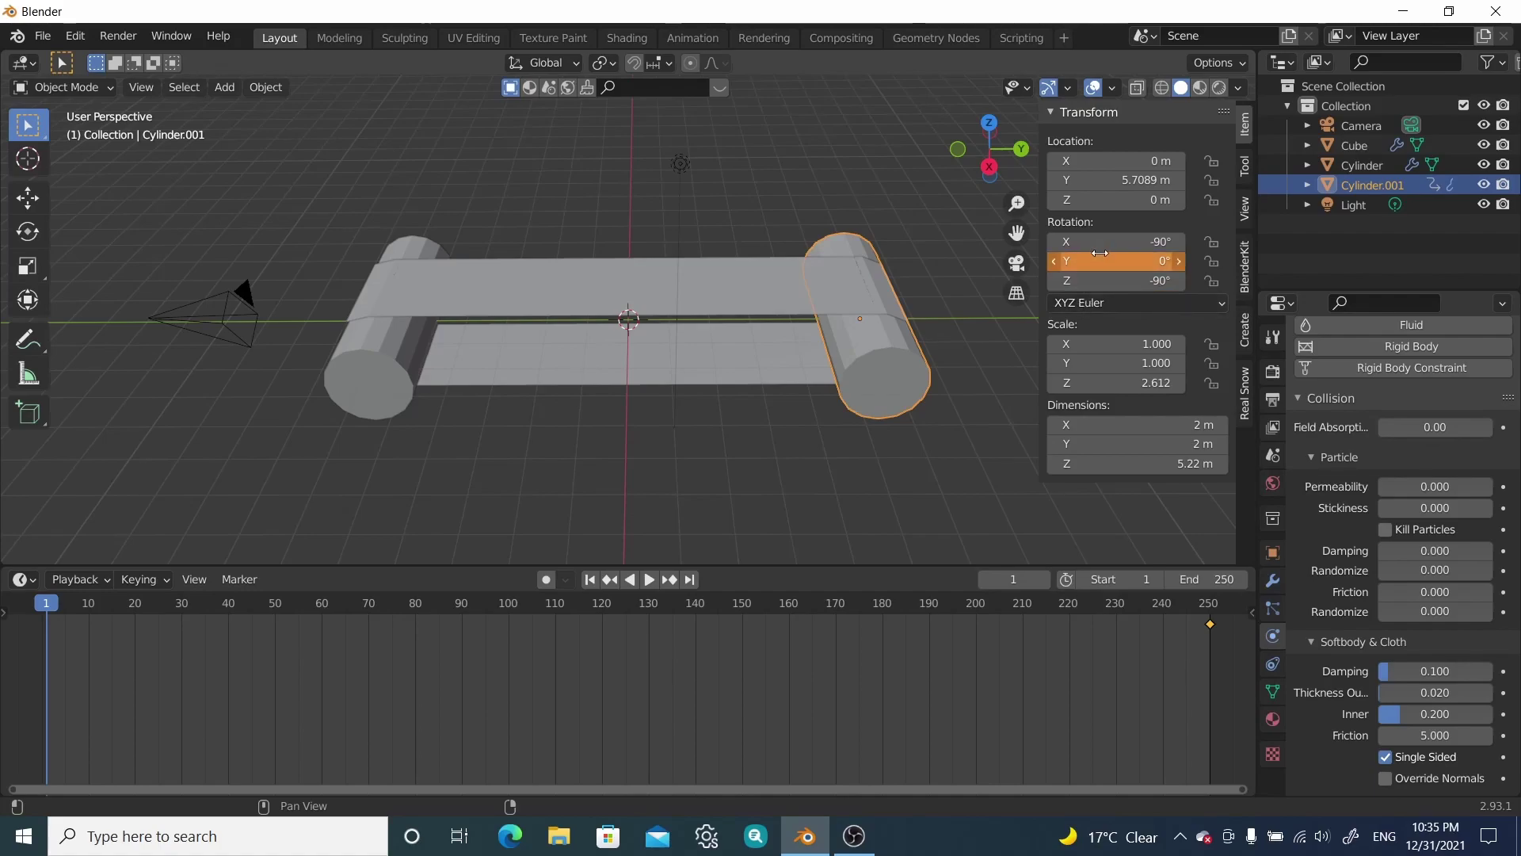
right_click(1101, 261)
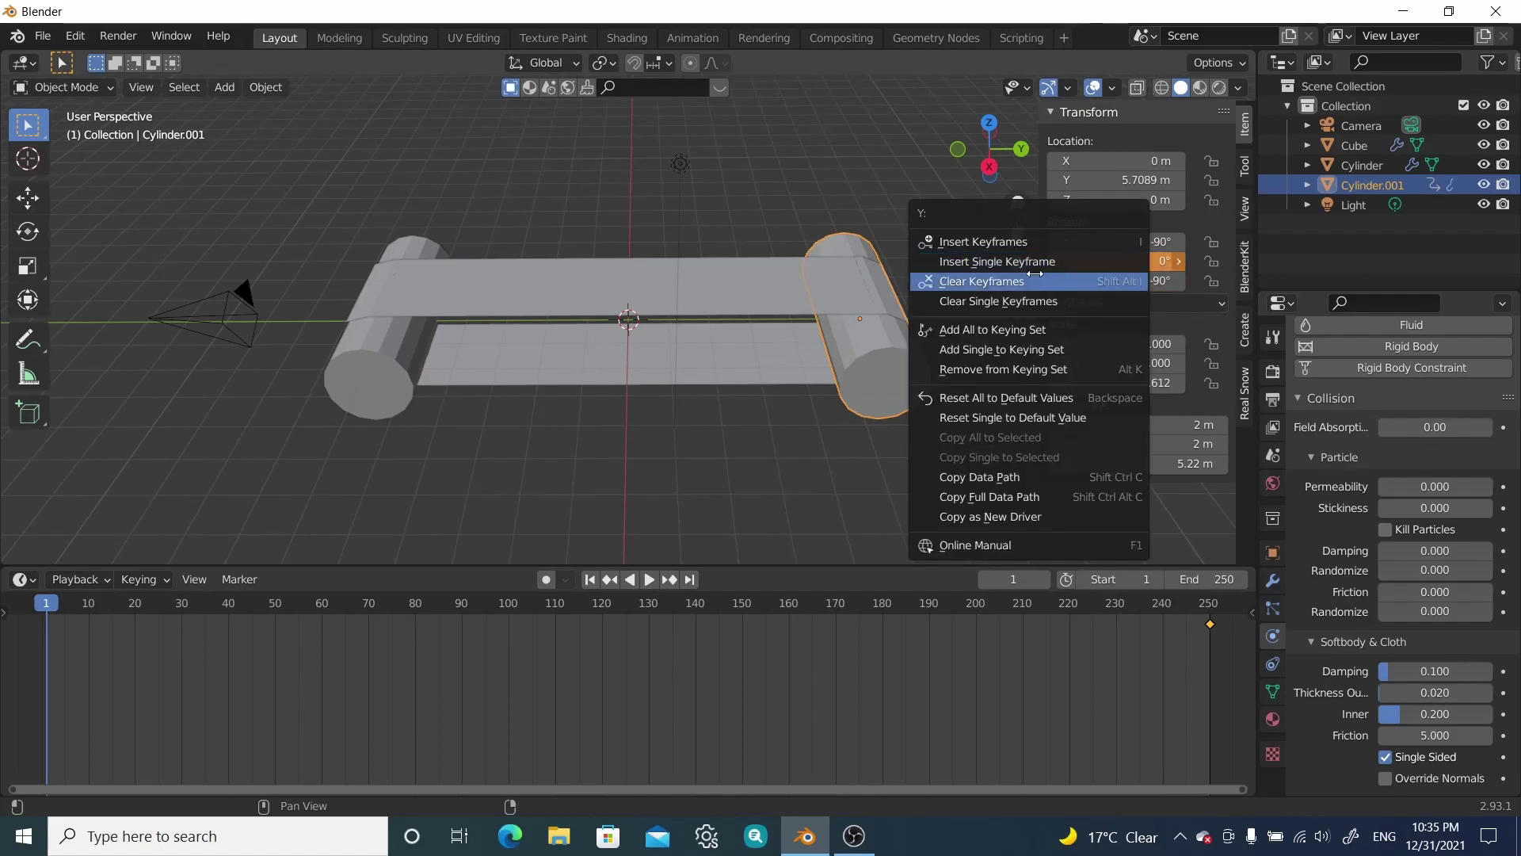
click(1011, 261)
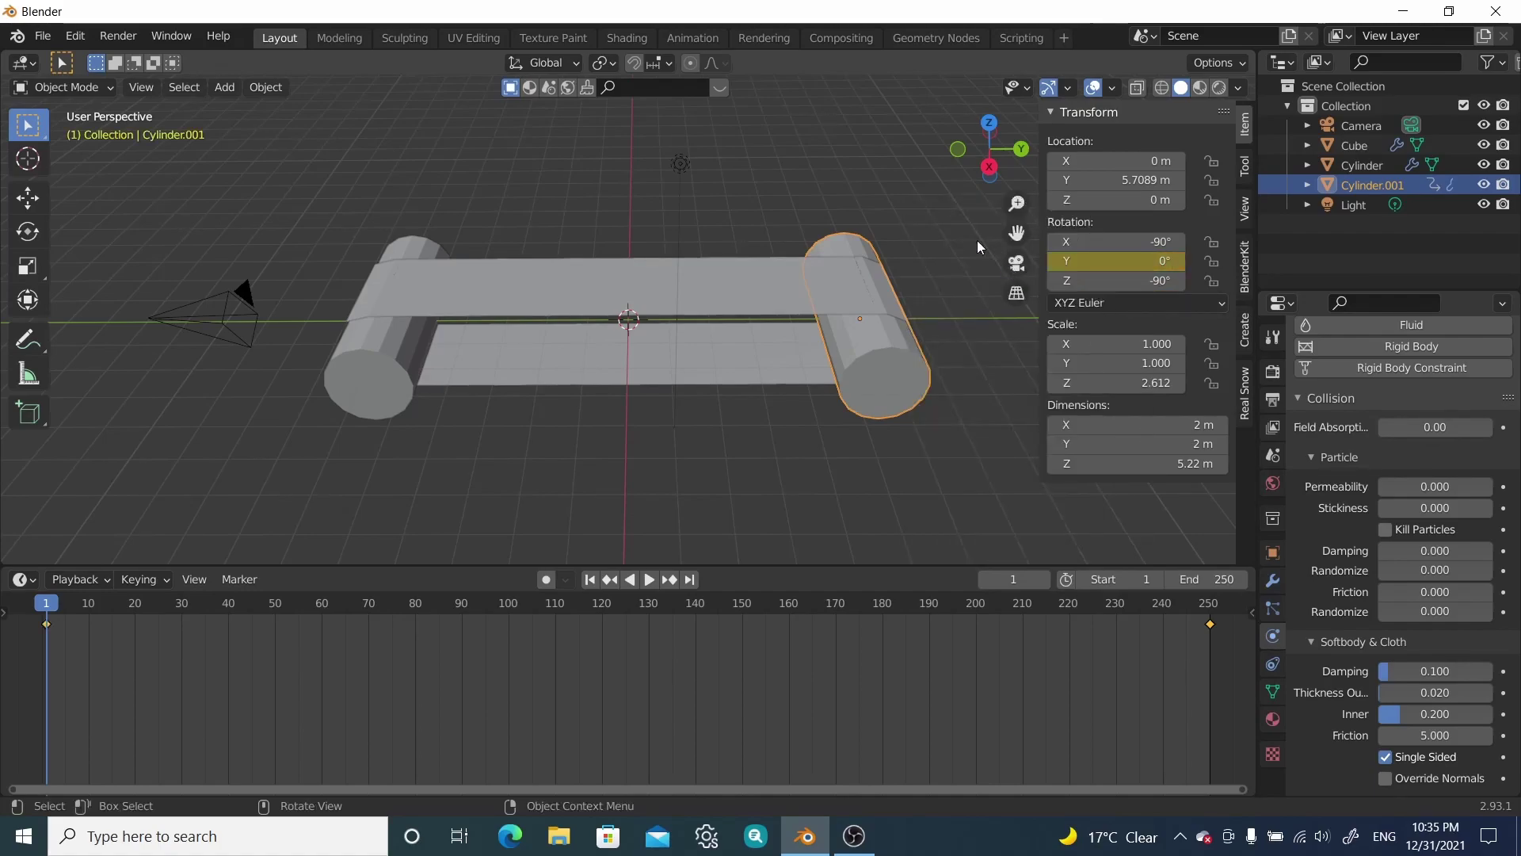
Step: Preview the roller spin, rewind to frame 1, and select the left roller
click(646, 583)
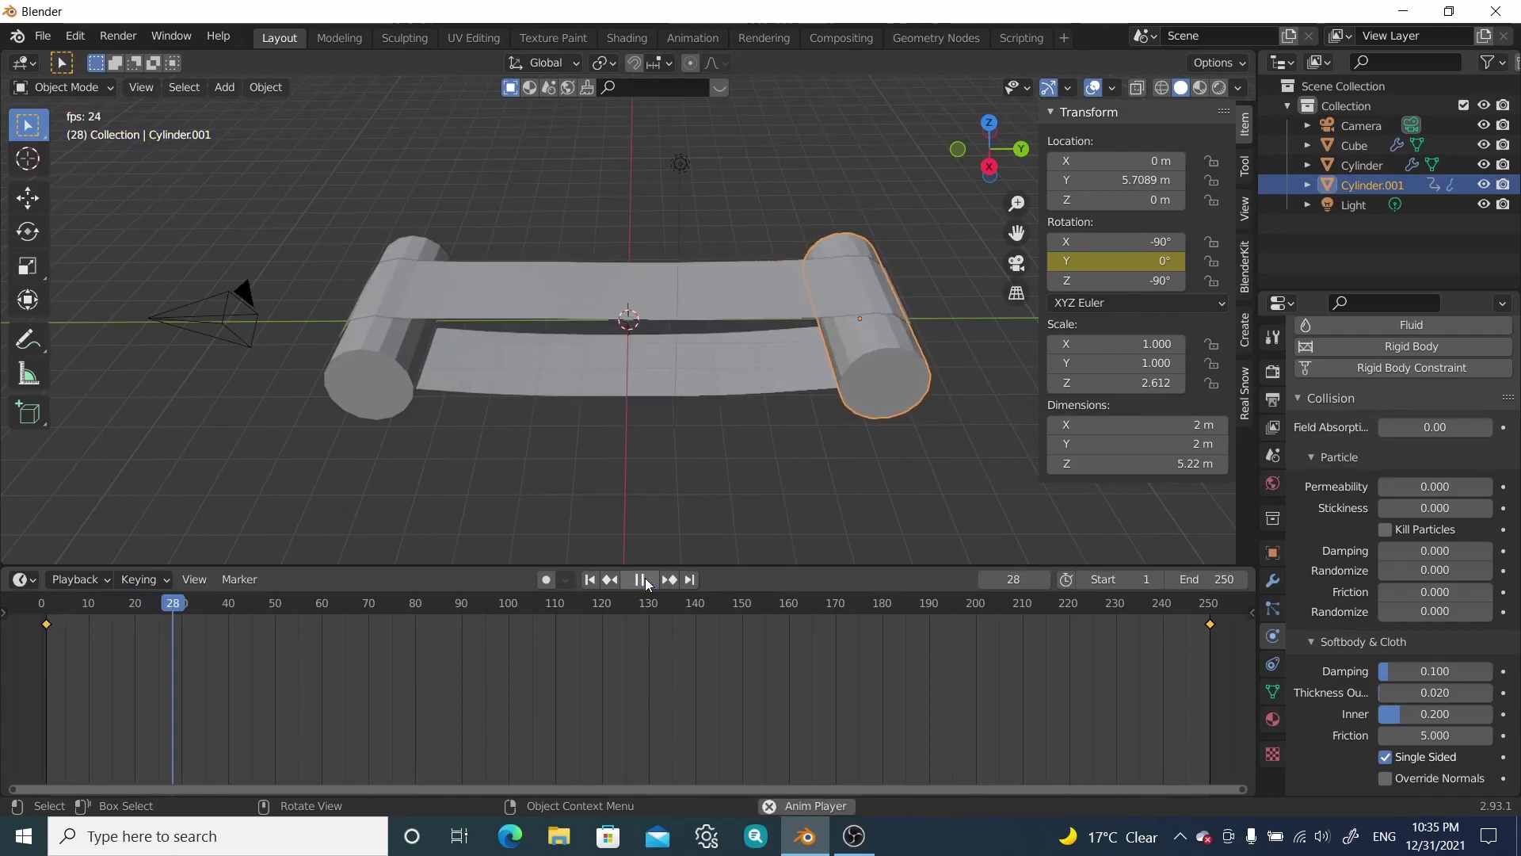
click(636, 581)
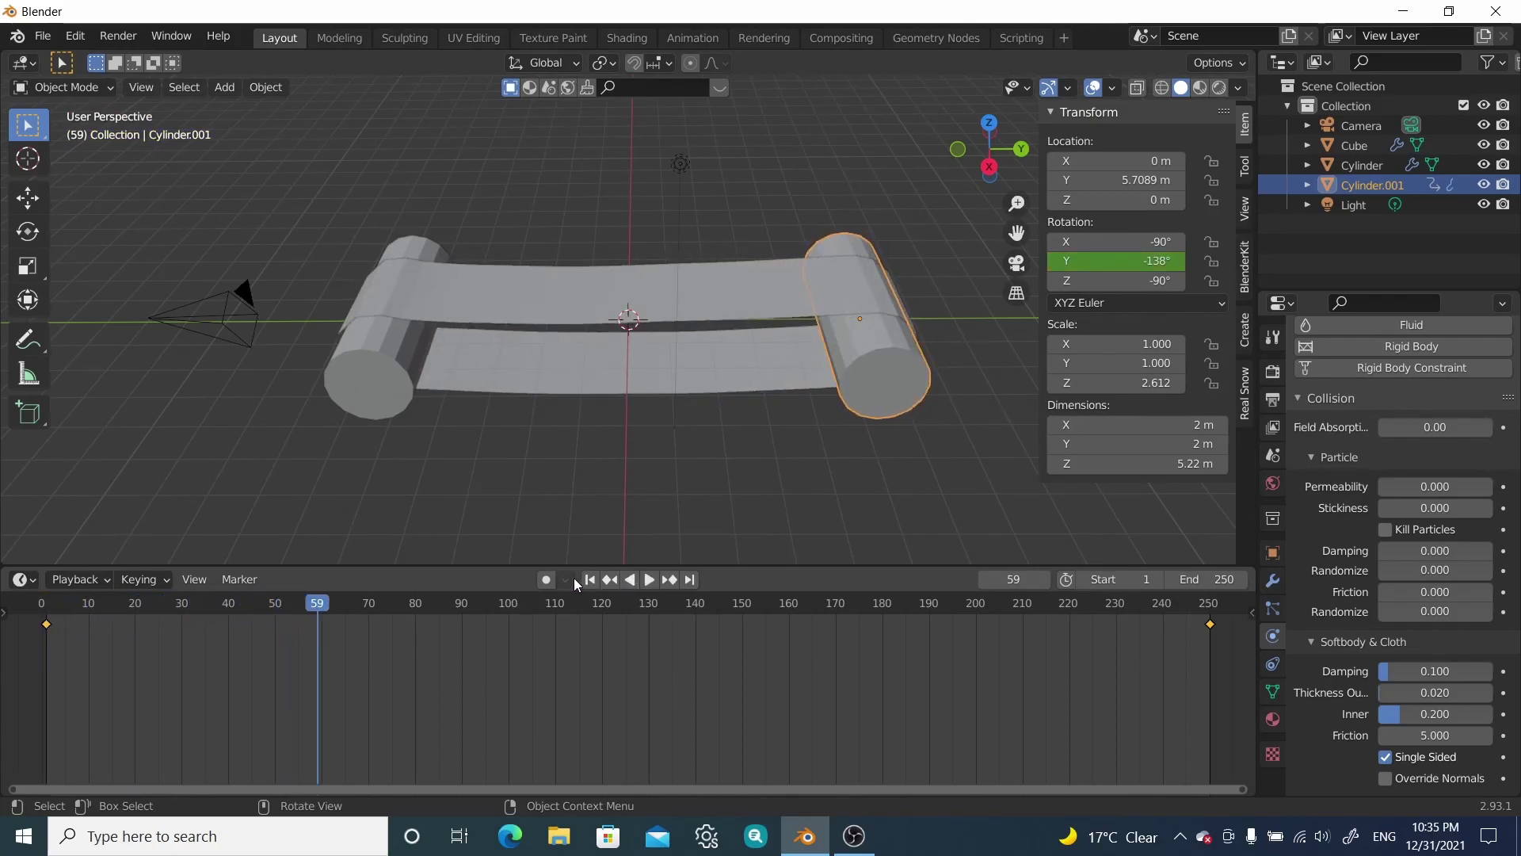
click(589, 583)
click(376, 369)
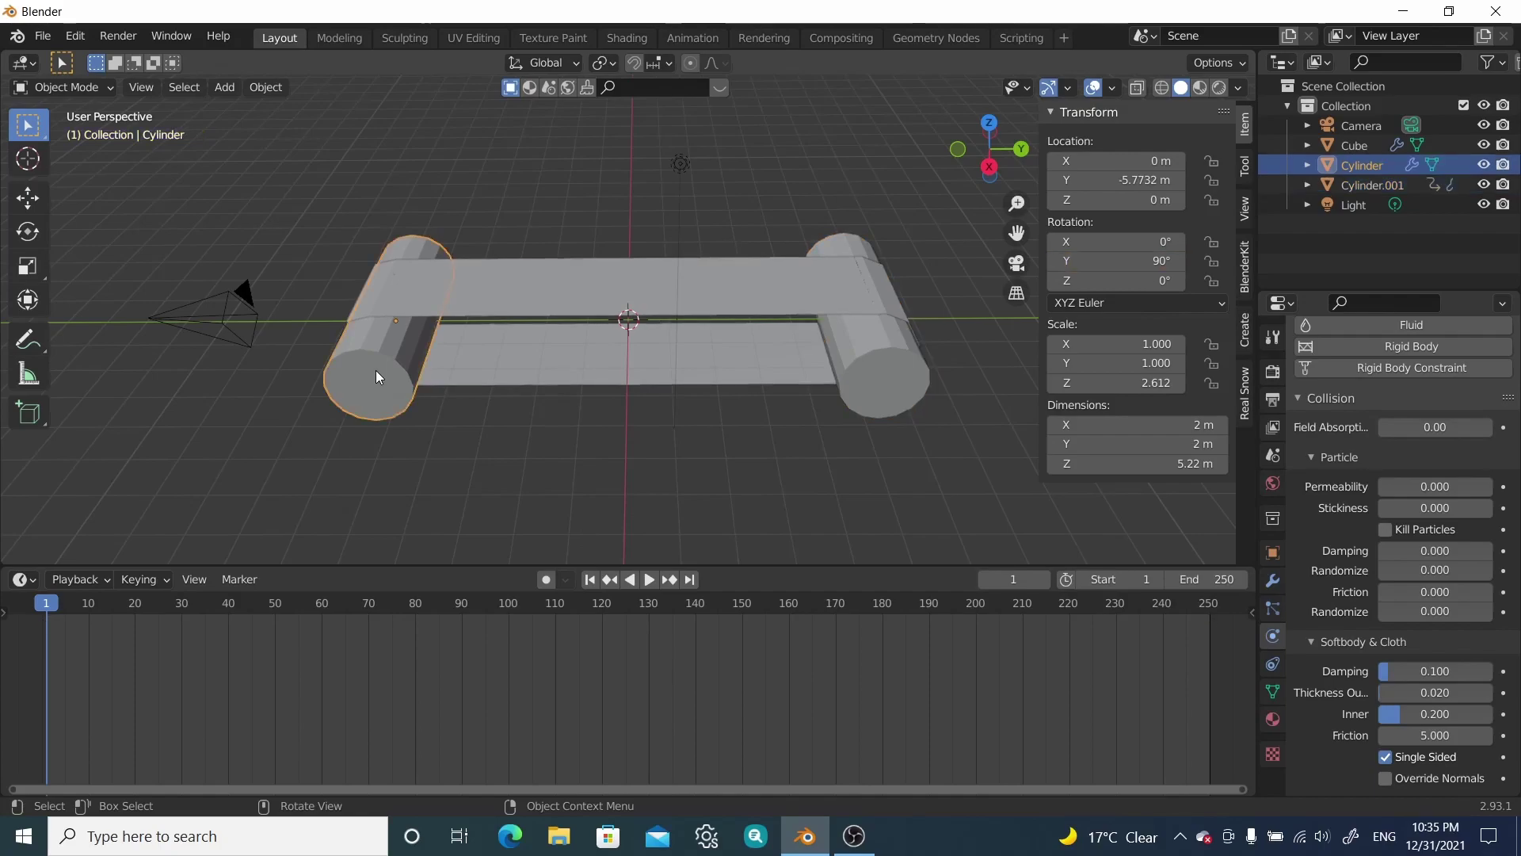
Step: Keyframe the left roller's Y rotation at frame 1, then rotate it -1090° about X at frame 250
right_click(1122, 261)
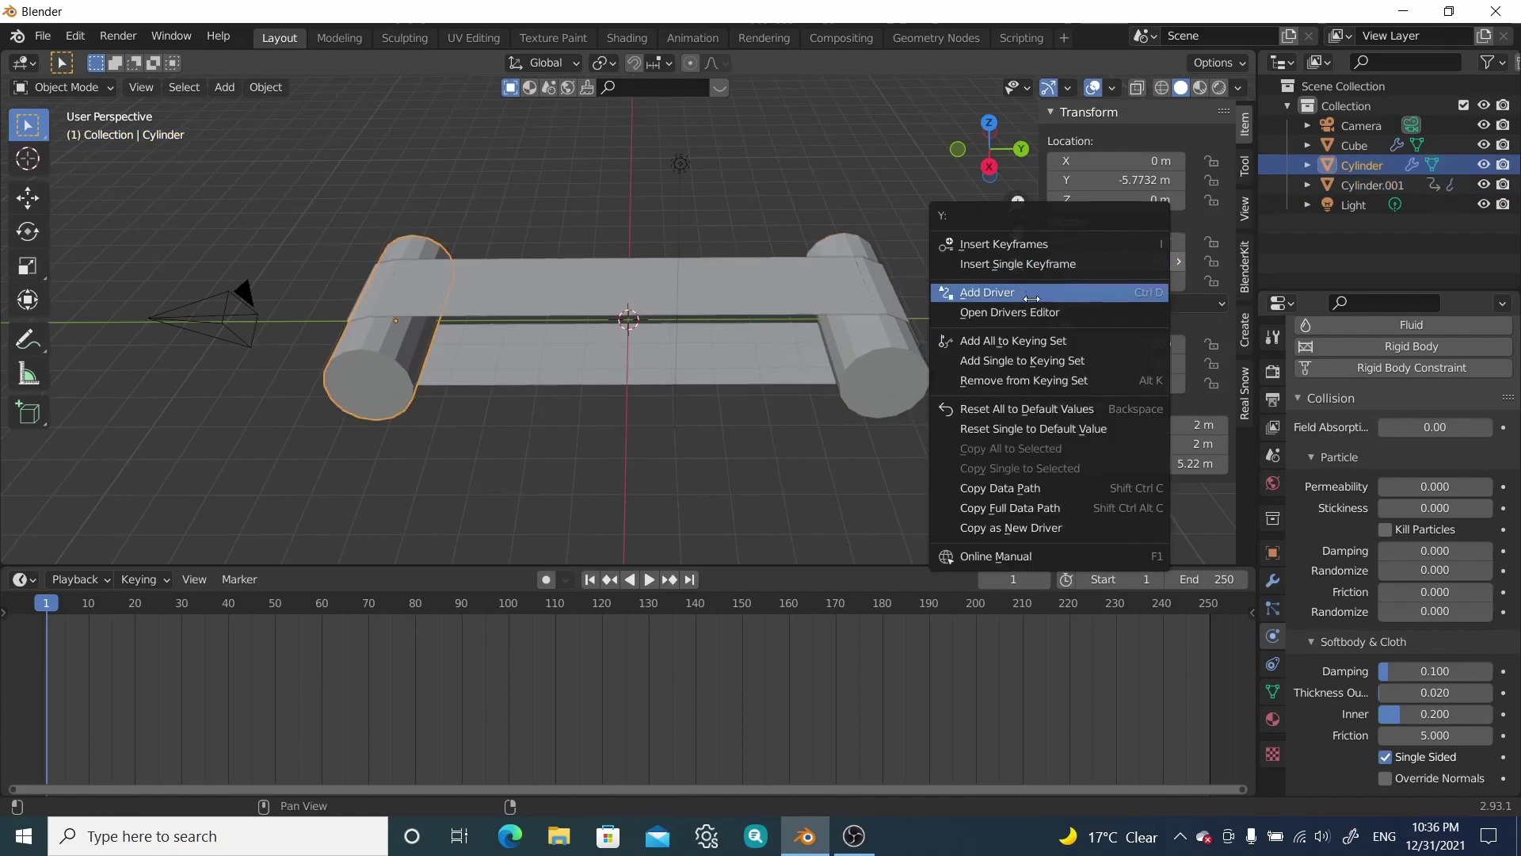
click(1025, 264)
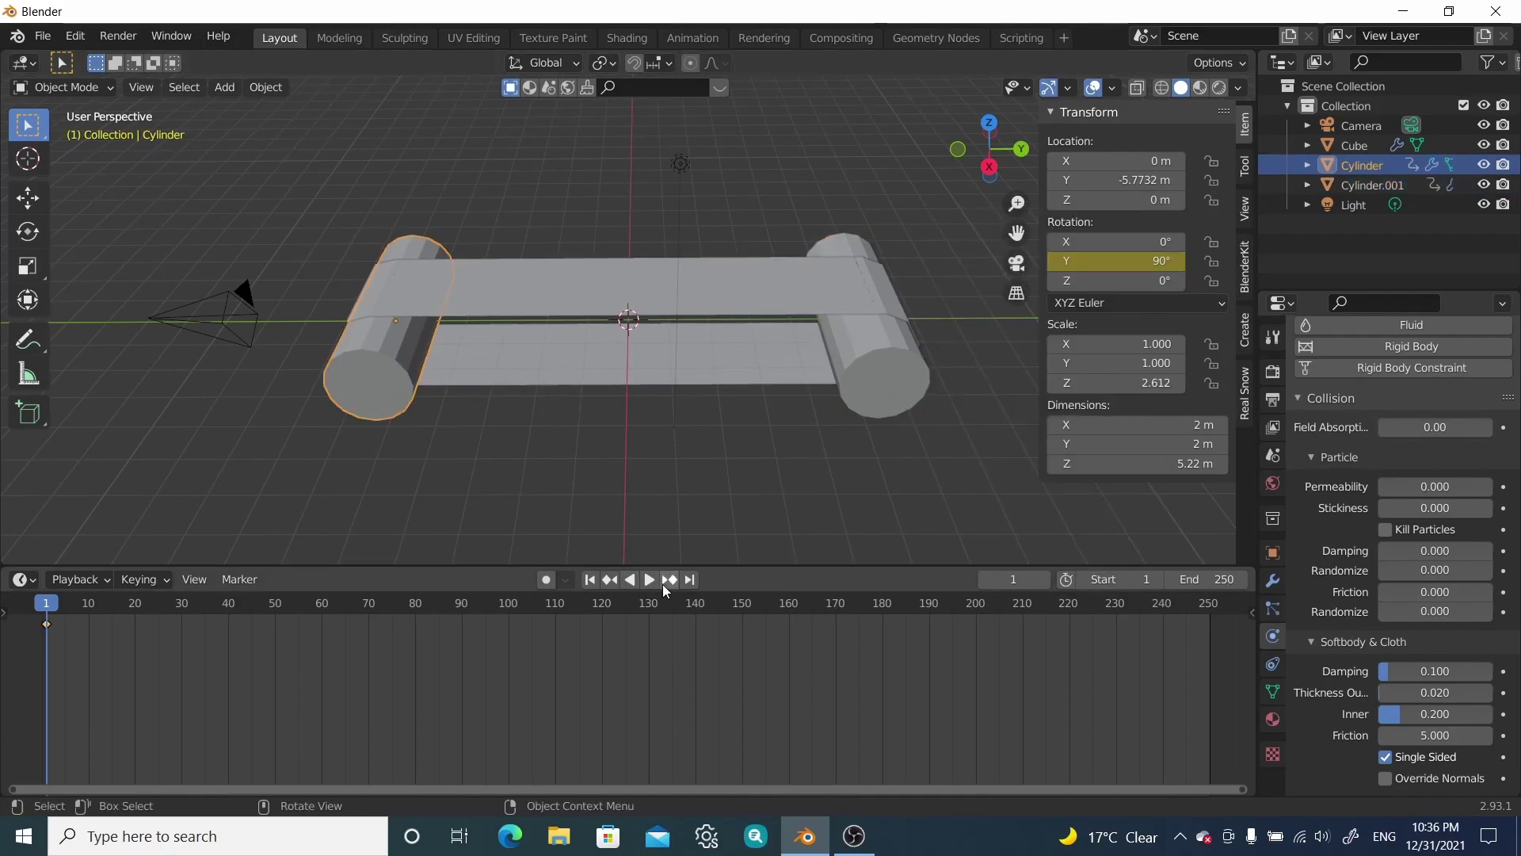
click(688, 580)
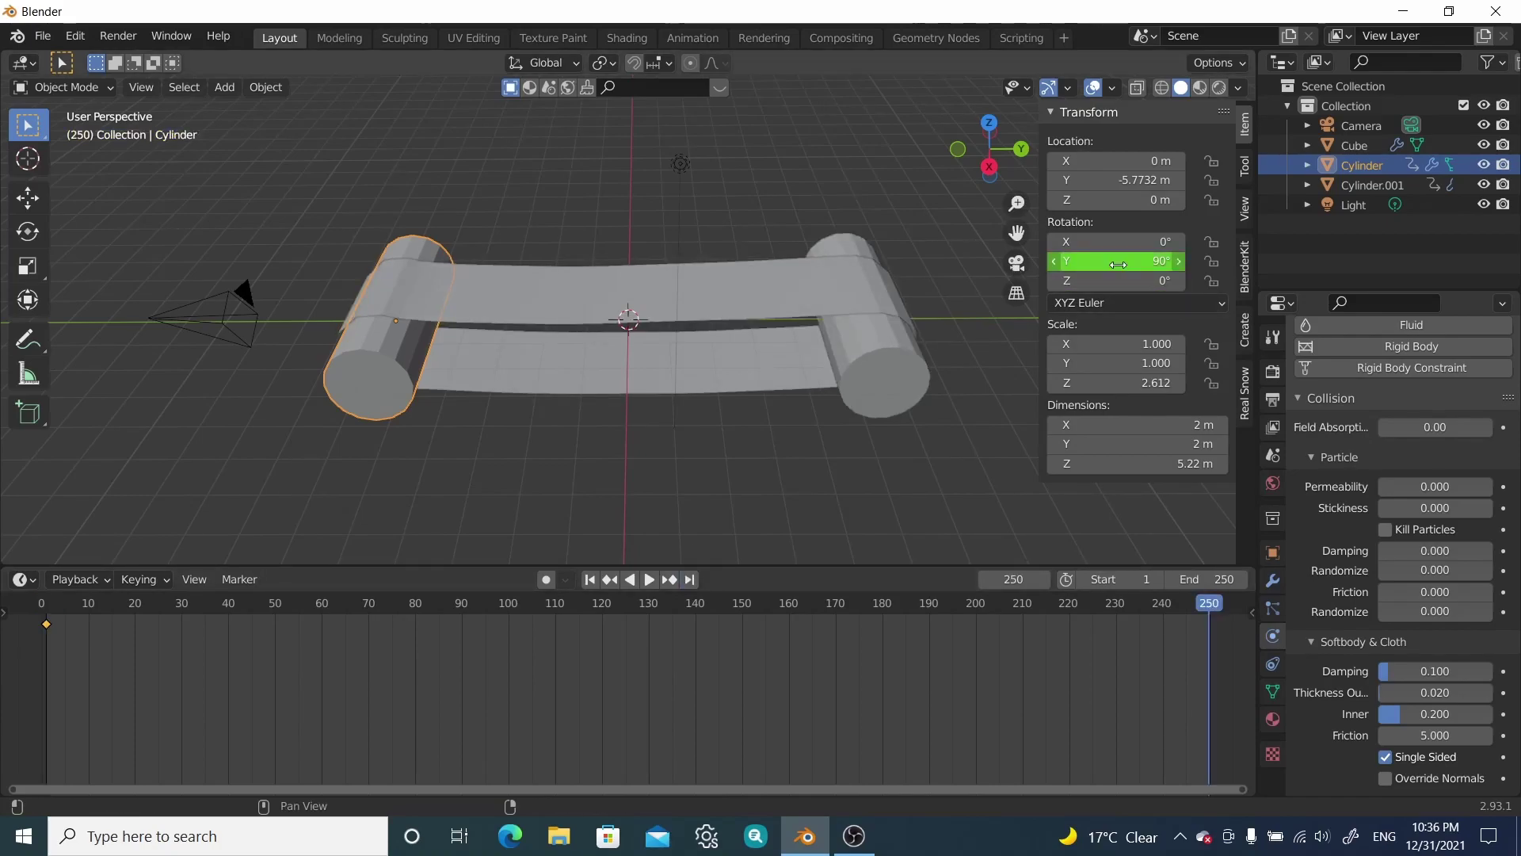
key(r)
key(x)
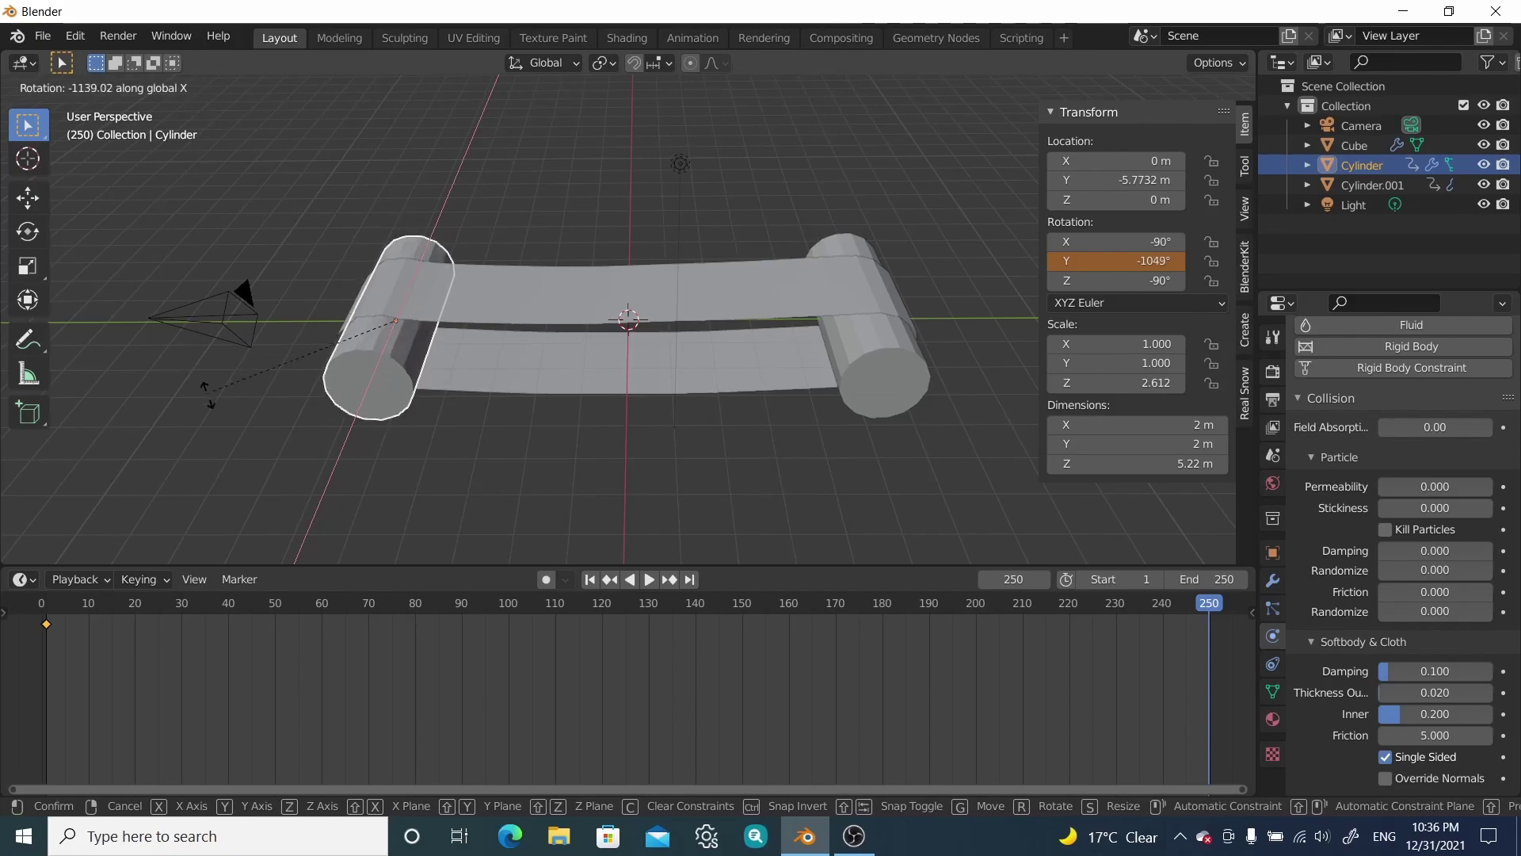
click(338, 481)
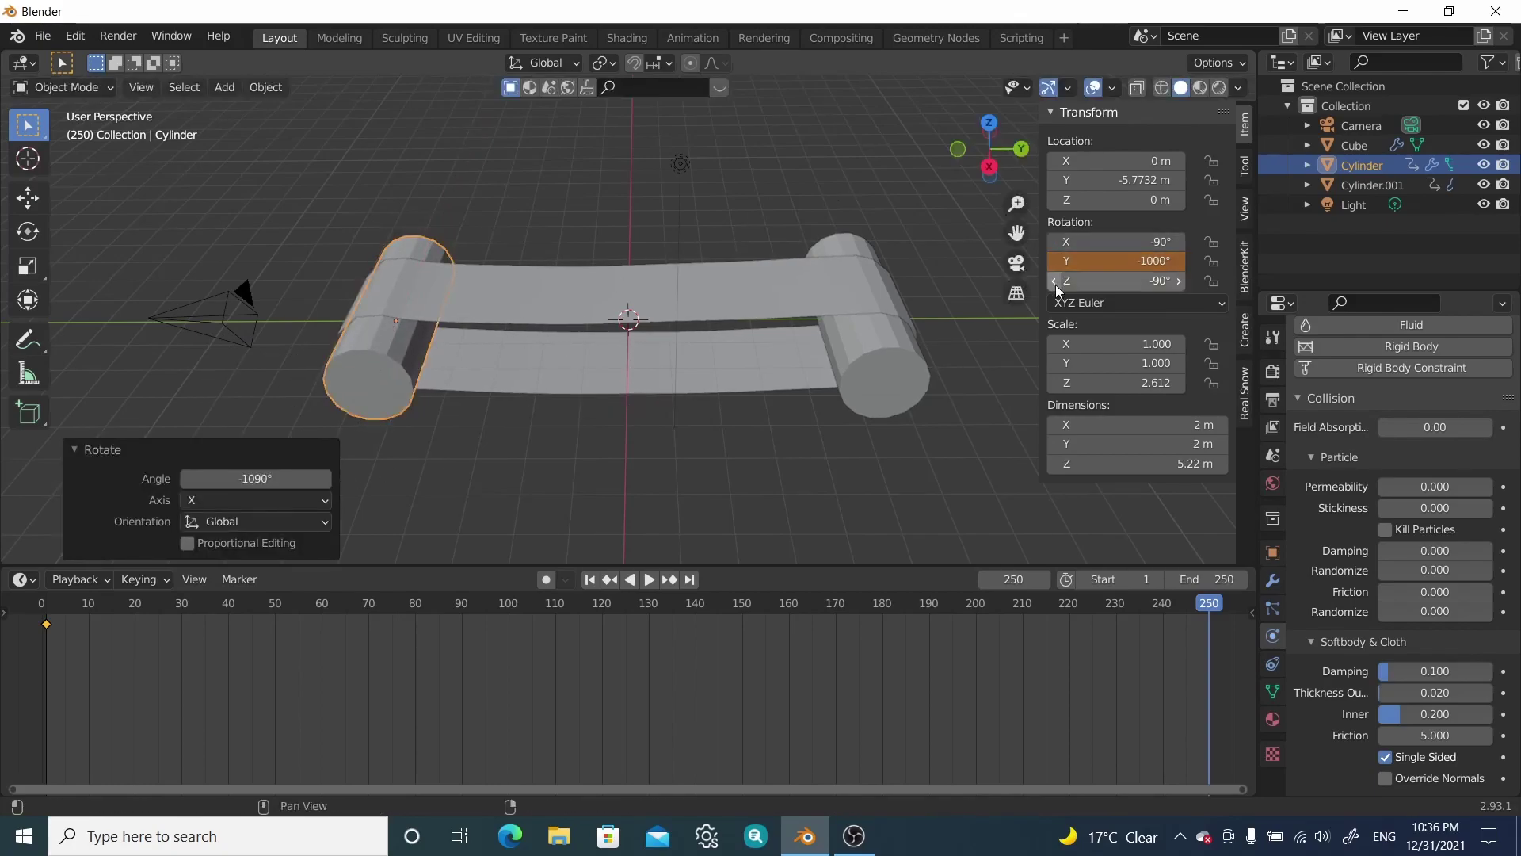
Step: Keyframe the left roller's -1000° Y rotation at frame 250 and play both rollers from the start
right_click(1091, 261)
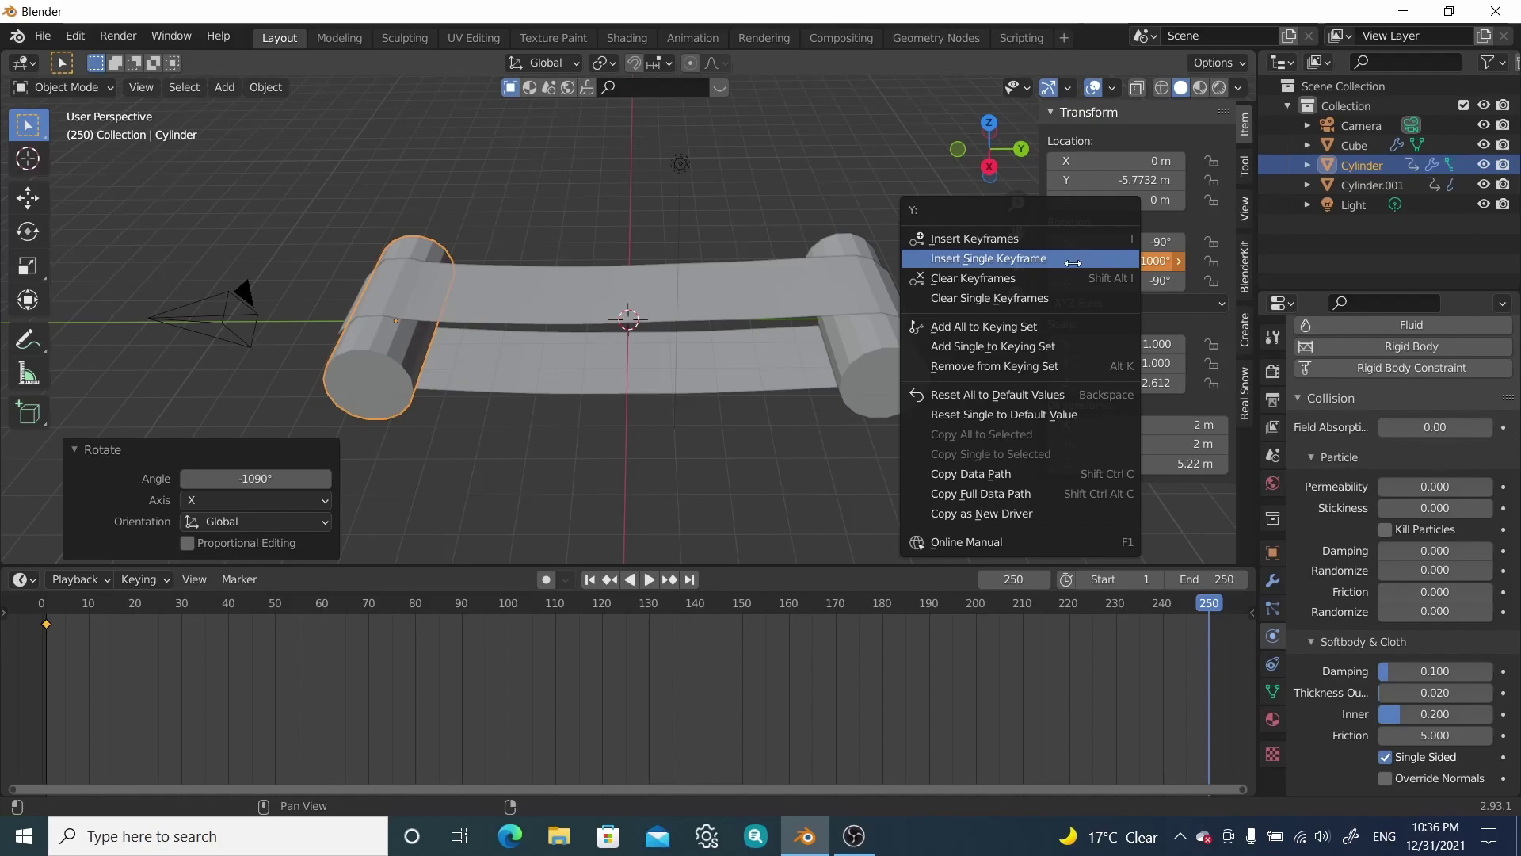
click(1000, 258)
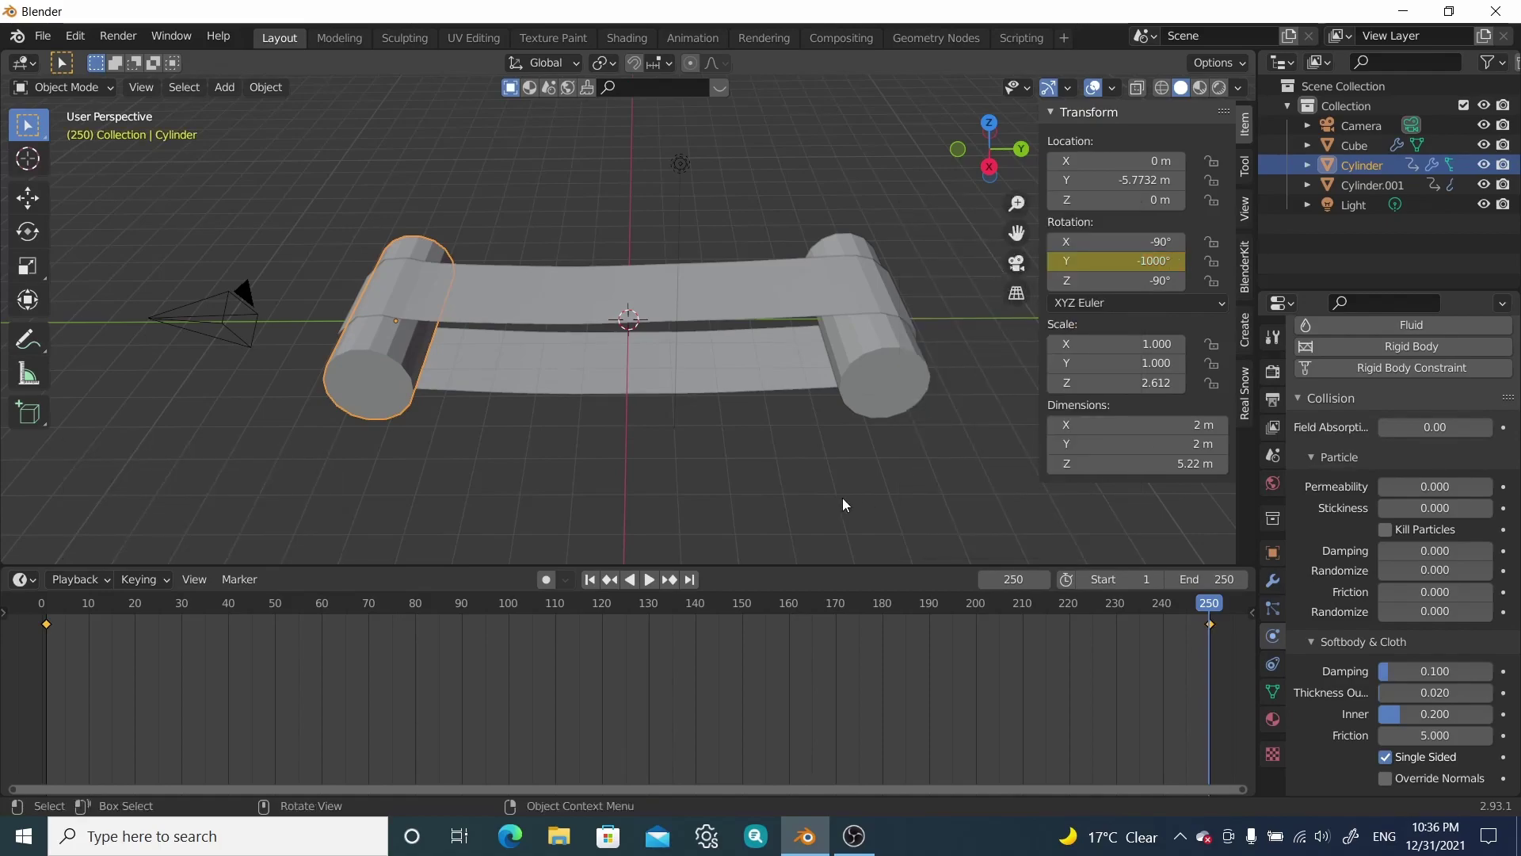
click(589, 579)
click(648, 579)
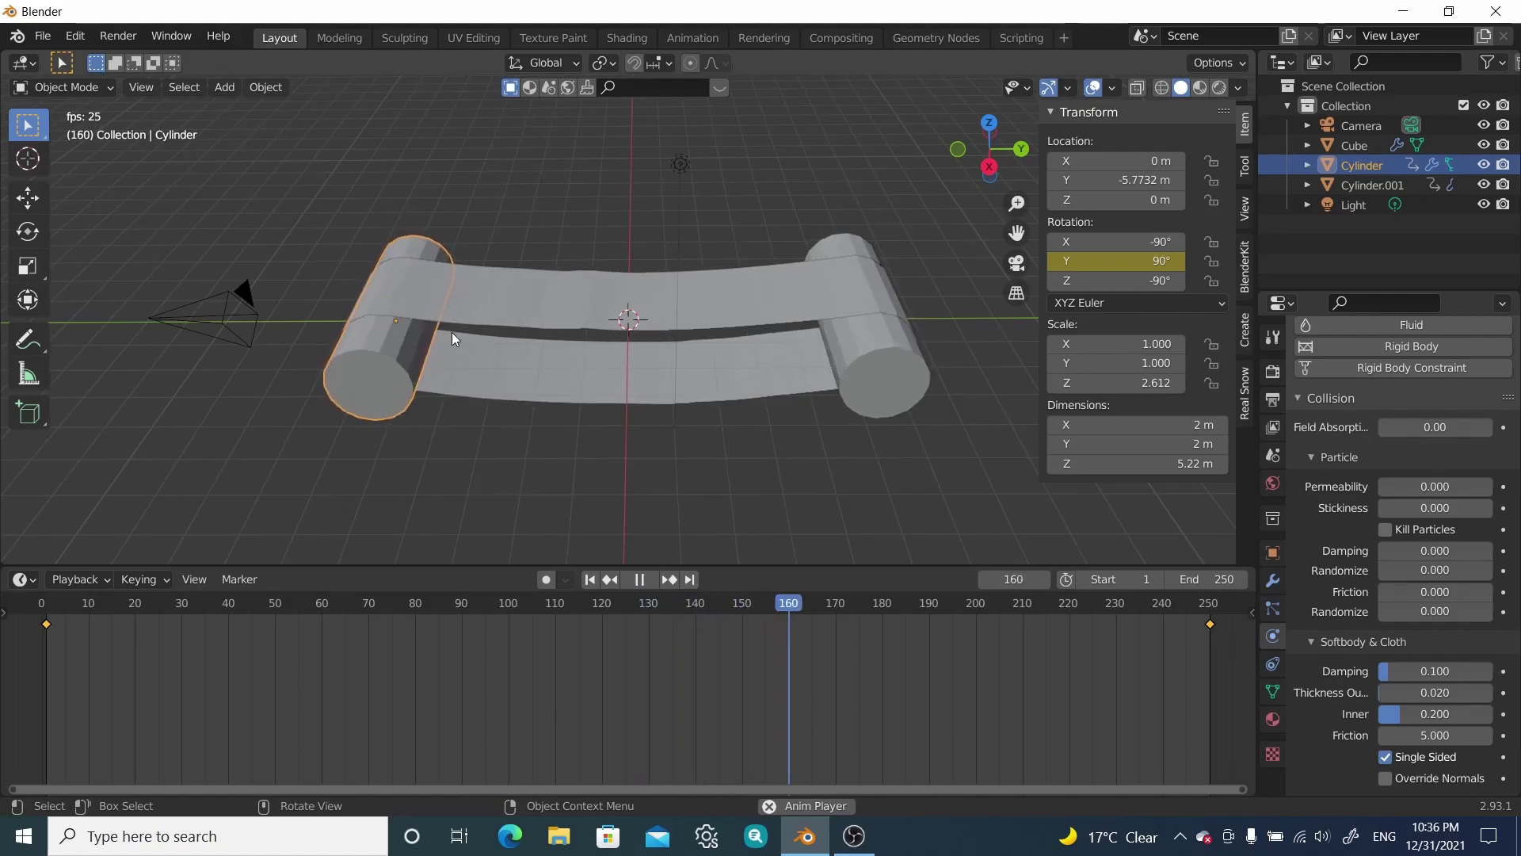
Step: Stop playback, rewind, and set the right roller's Softbody & Cloth Friction to 12.300
scroll(404, 301, up, 4)
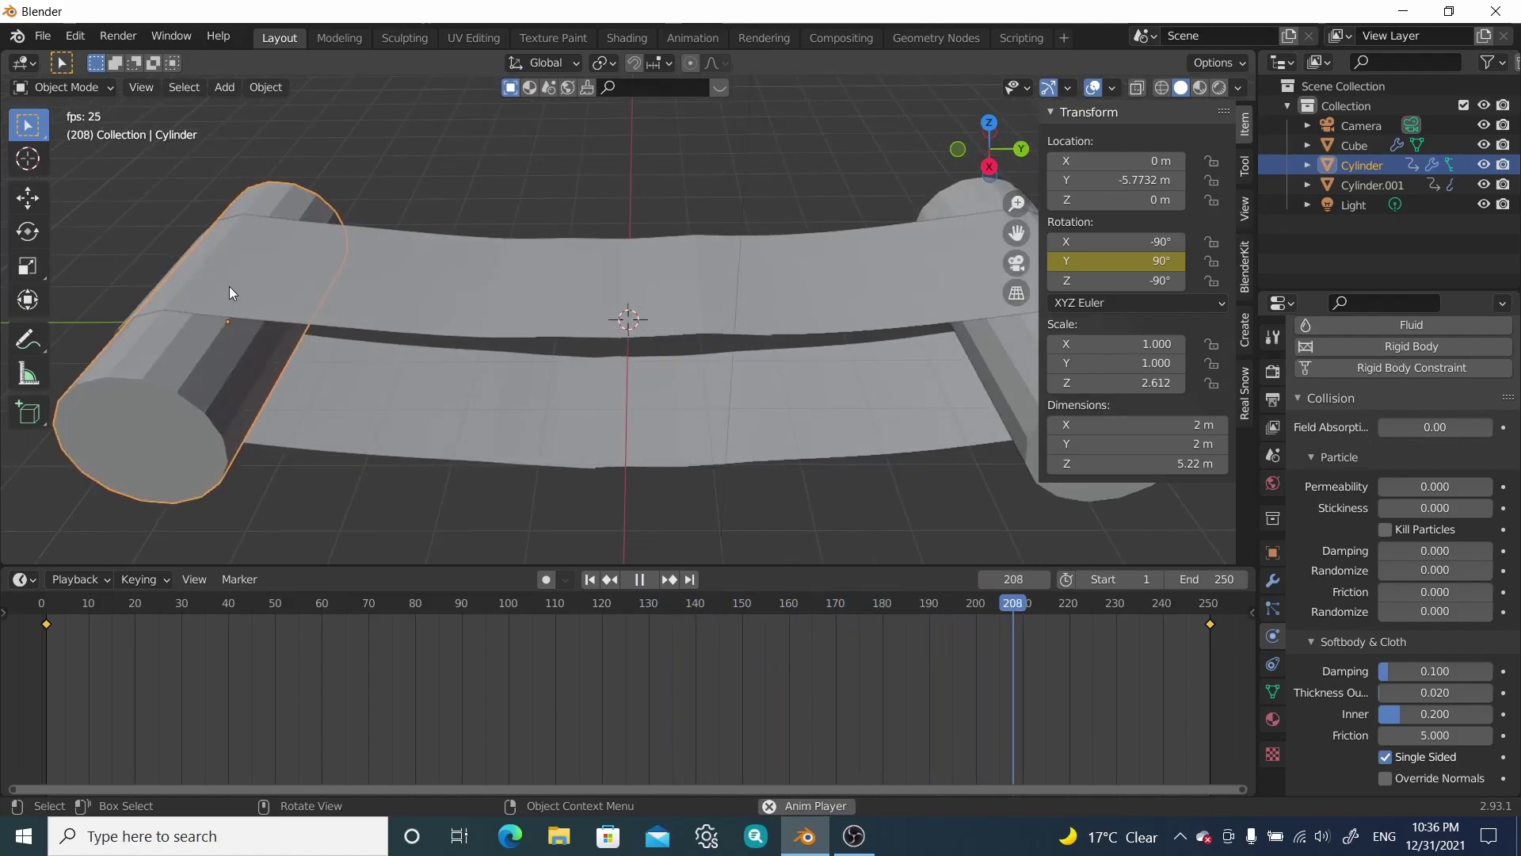
scroll(237, 297, down, 4)
click(639, 579)
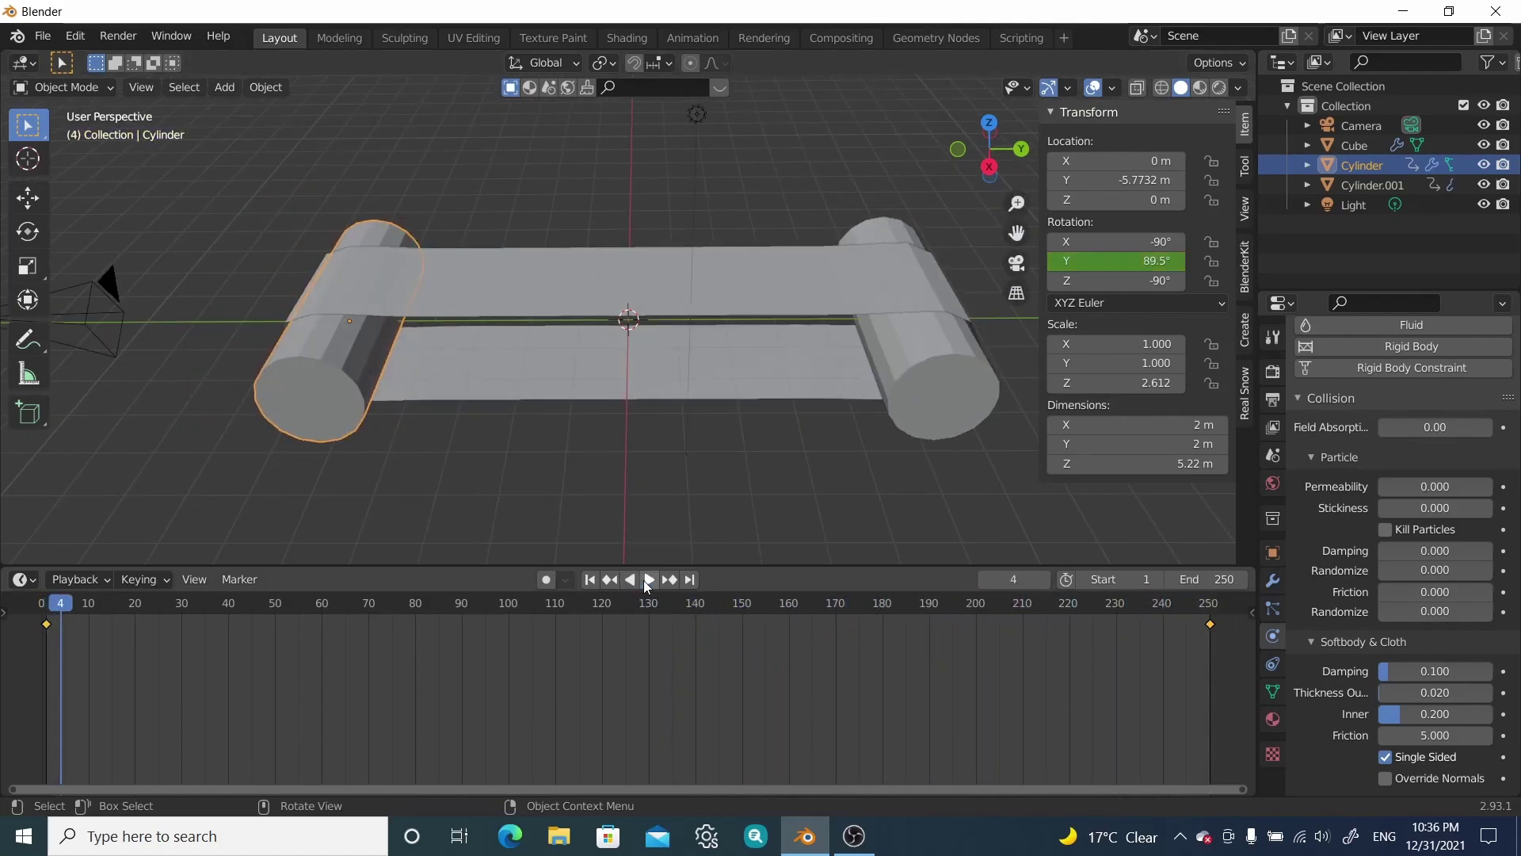
click(590, 580)
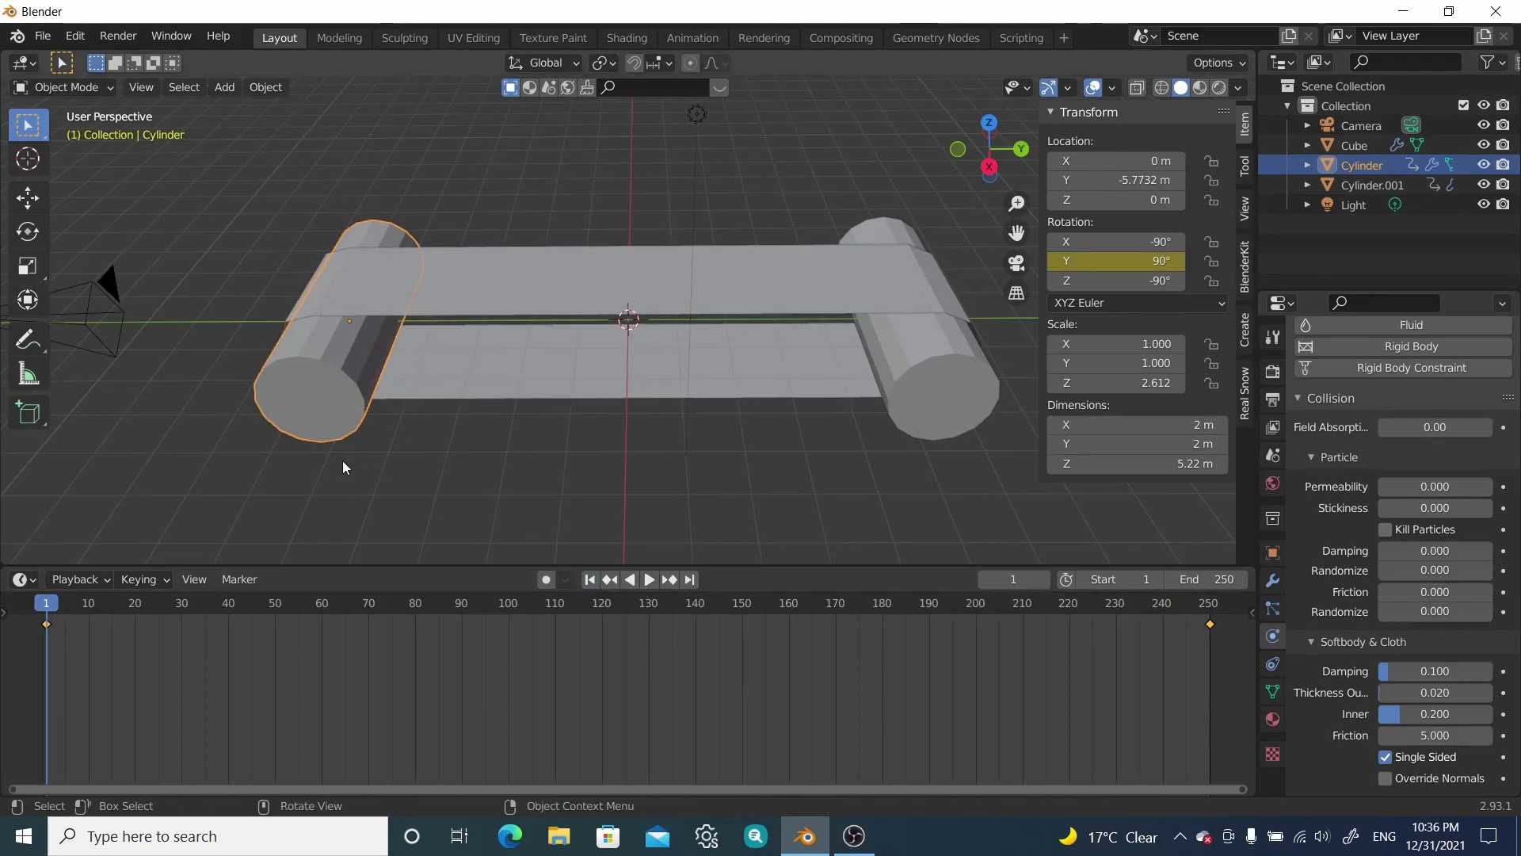
drag(1410, 736, 1450, 736)
click(952, 388)
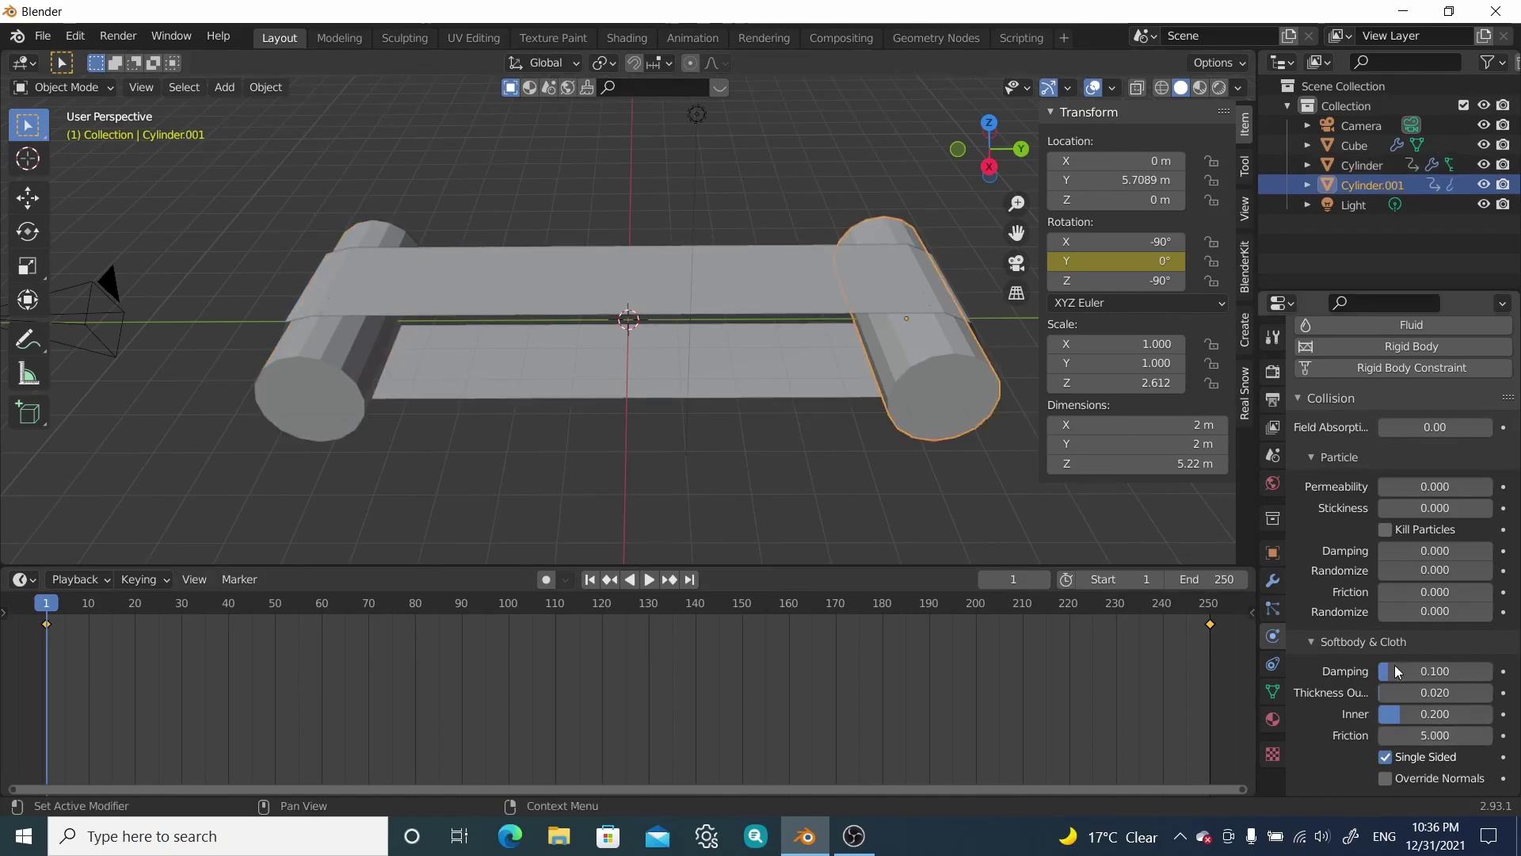
drag(1435, 736, 1450, 735)
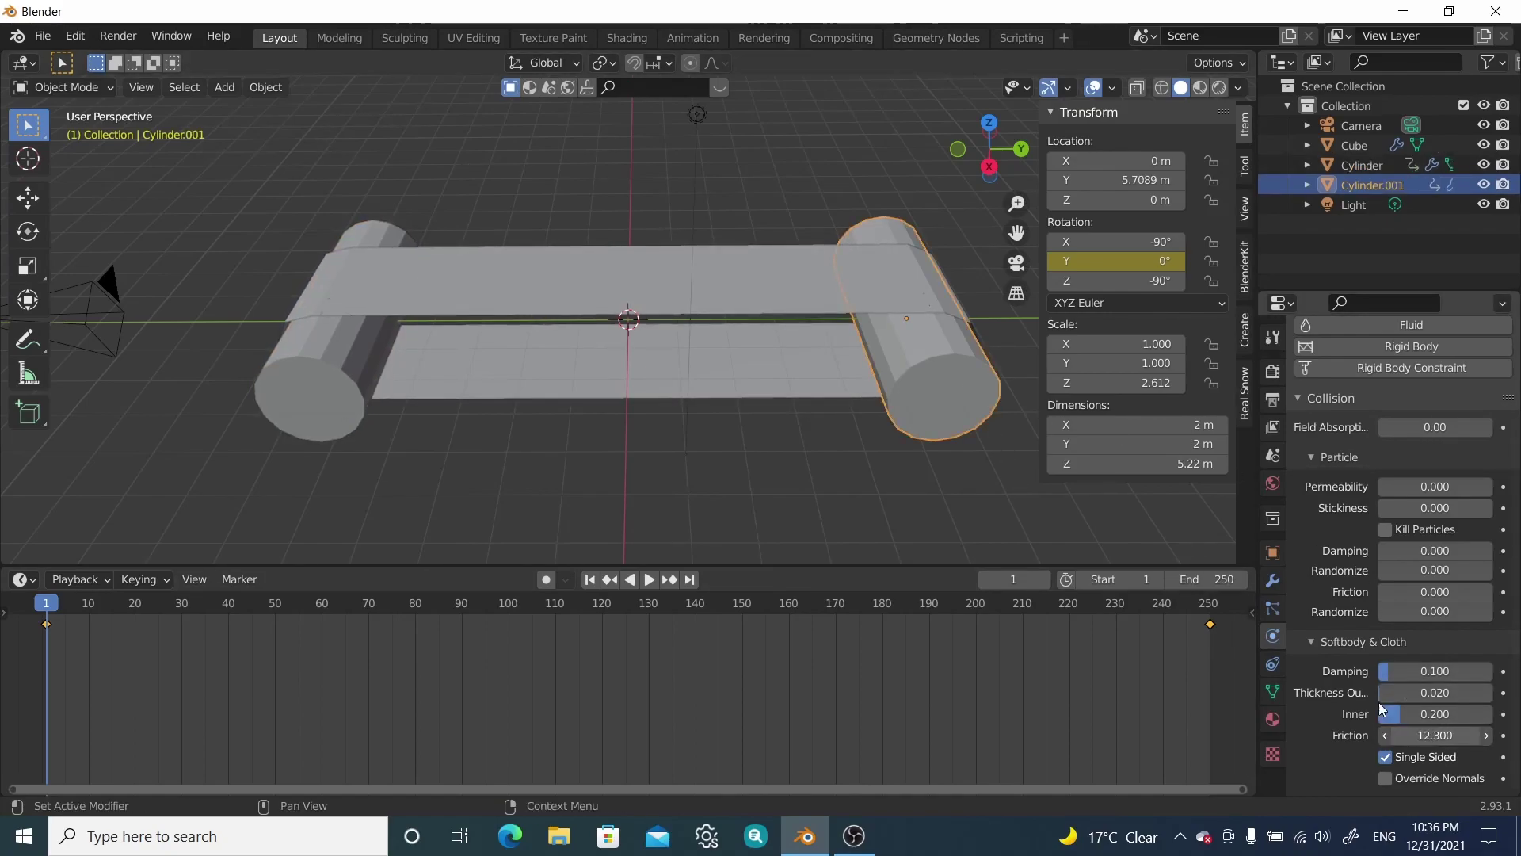
Step: Play the animation to test the belt's grip, stopping at frame 240 and rewinding to frame 1
click(649, 580)
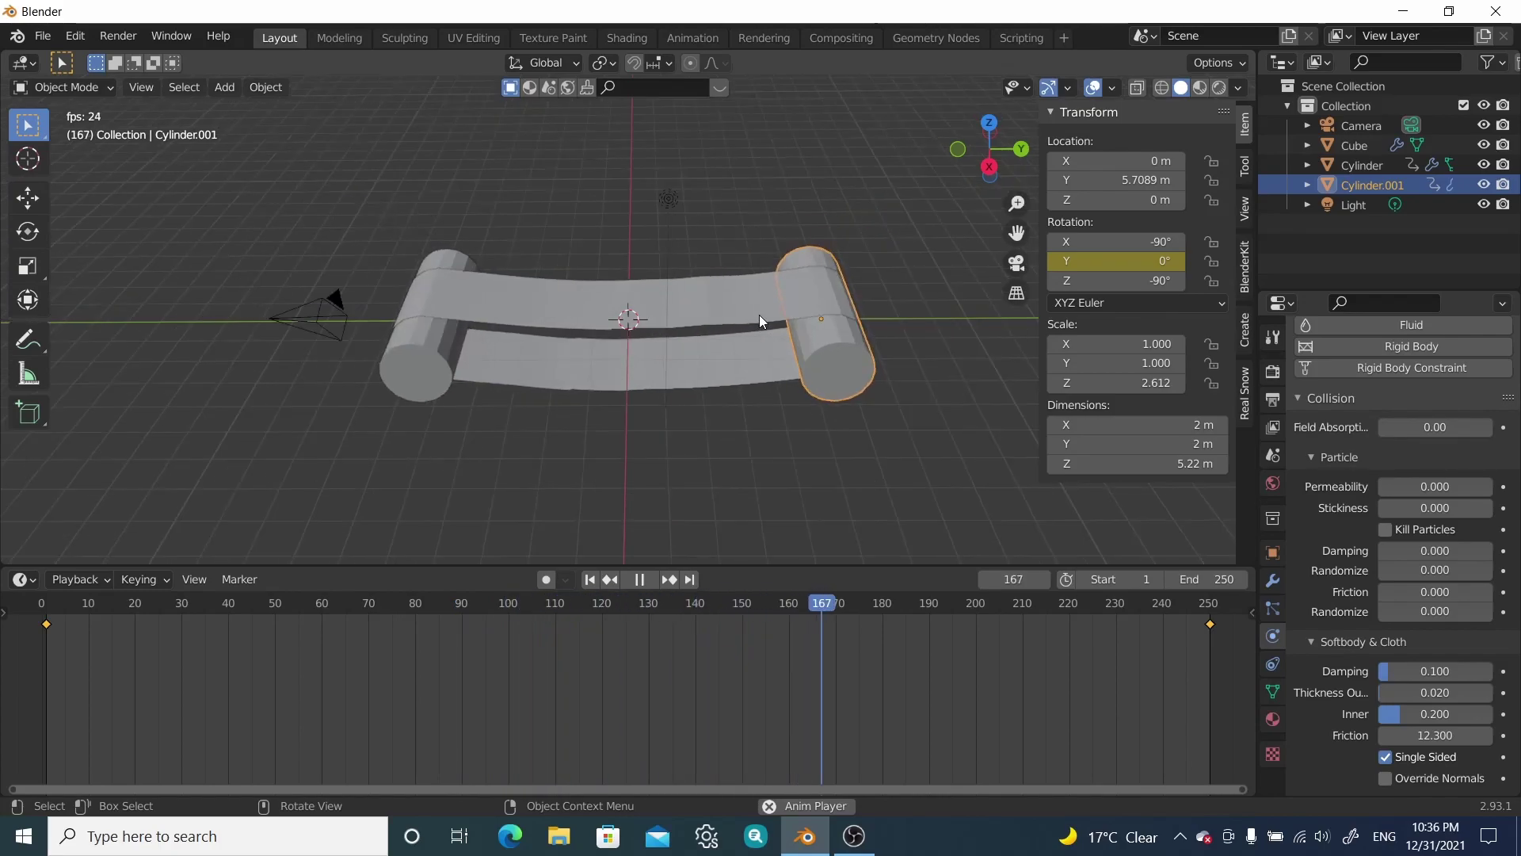
middle_drag(765, 317, 829, 315)
scroll(829, 315, down, 3)
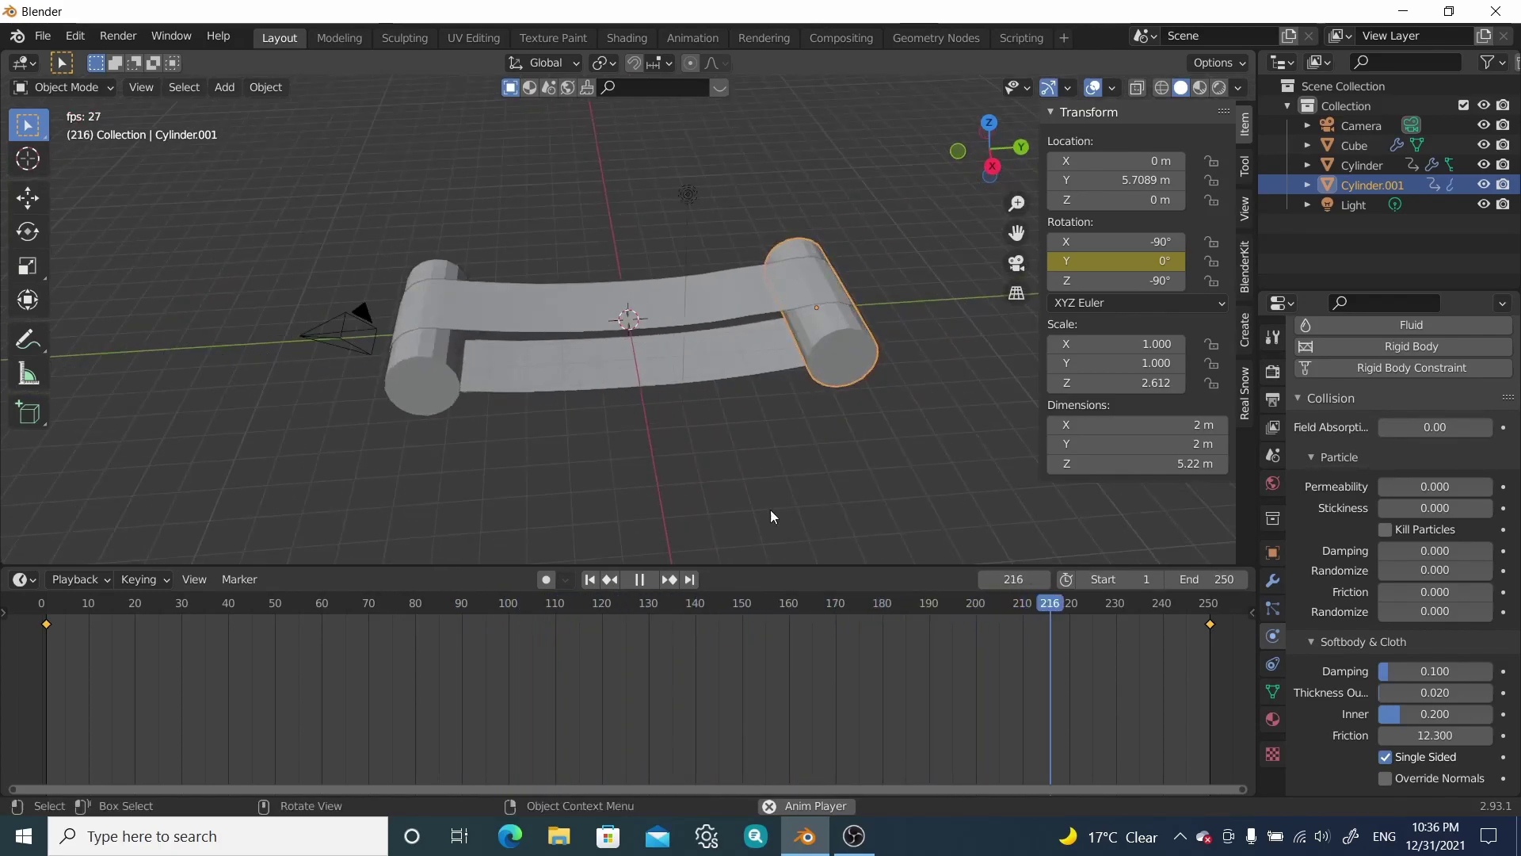
click(640, 580)
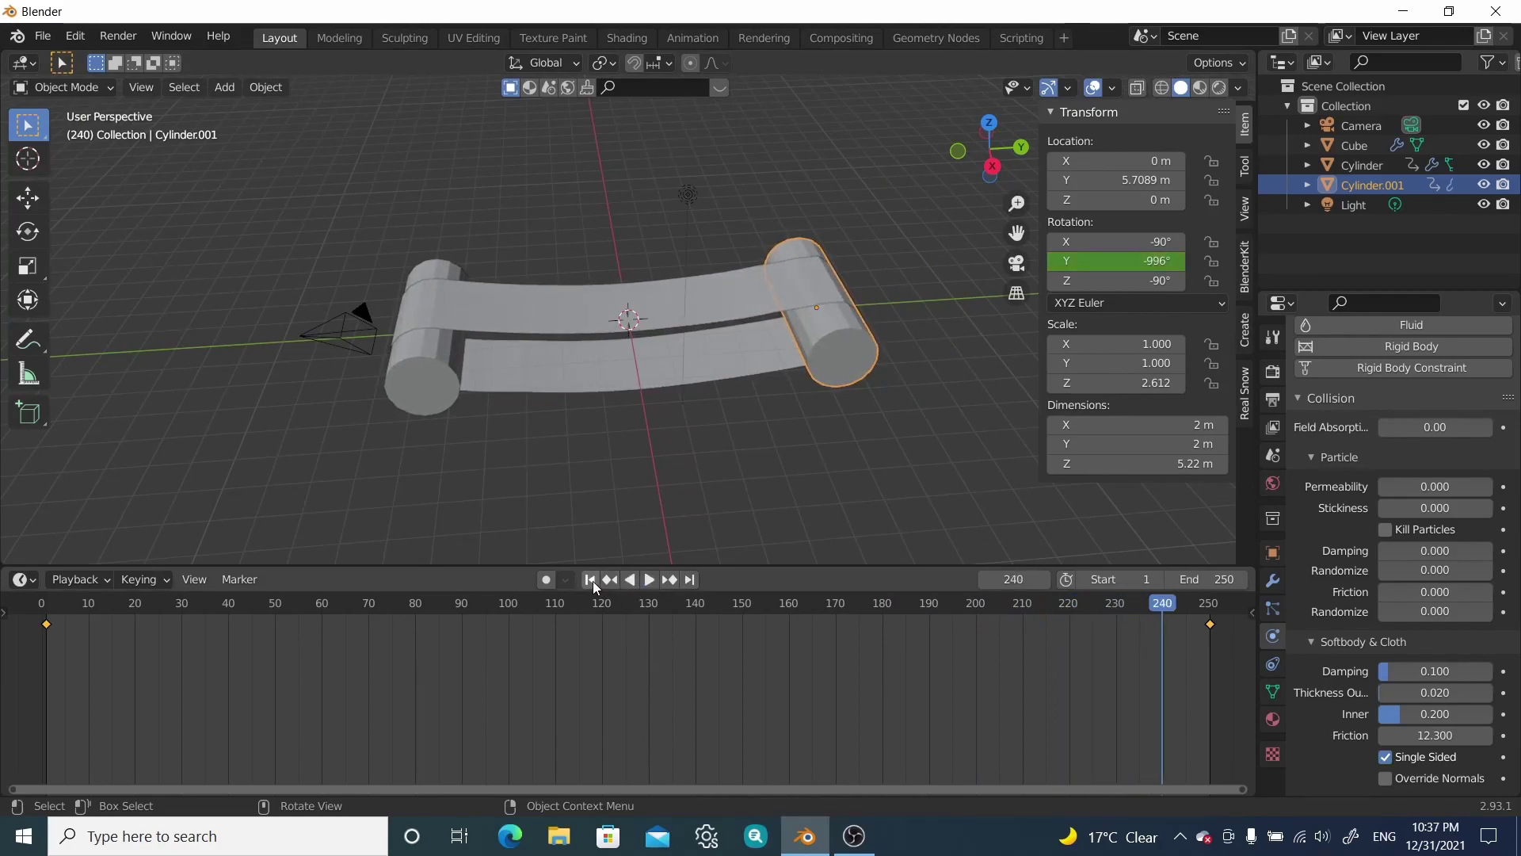
click(591, 580)
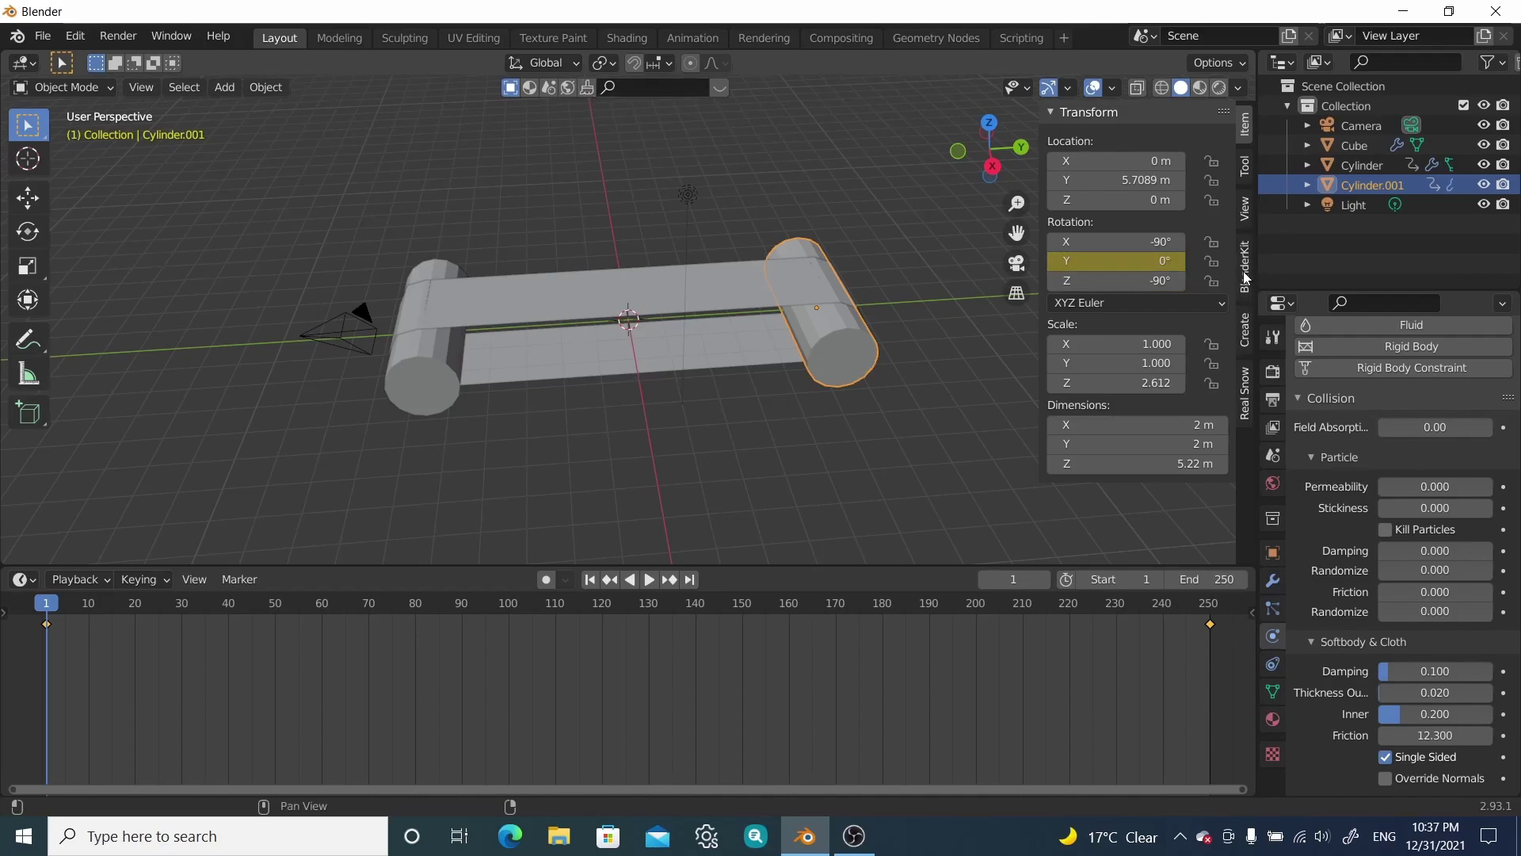
click(76, 38)
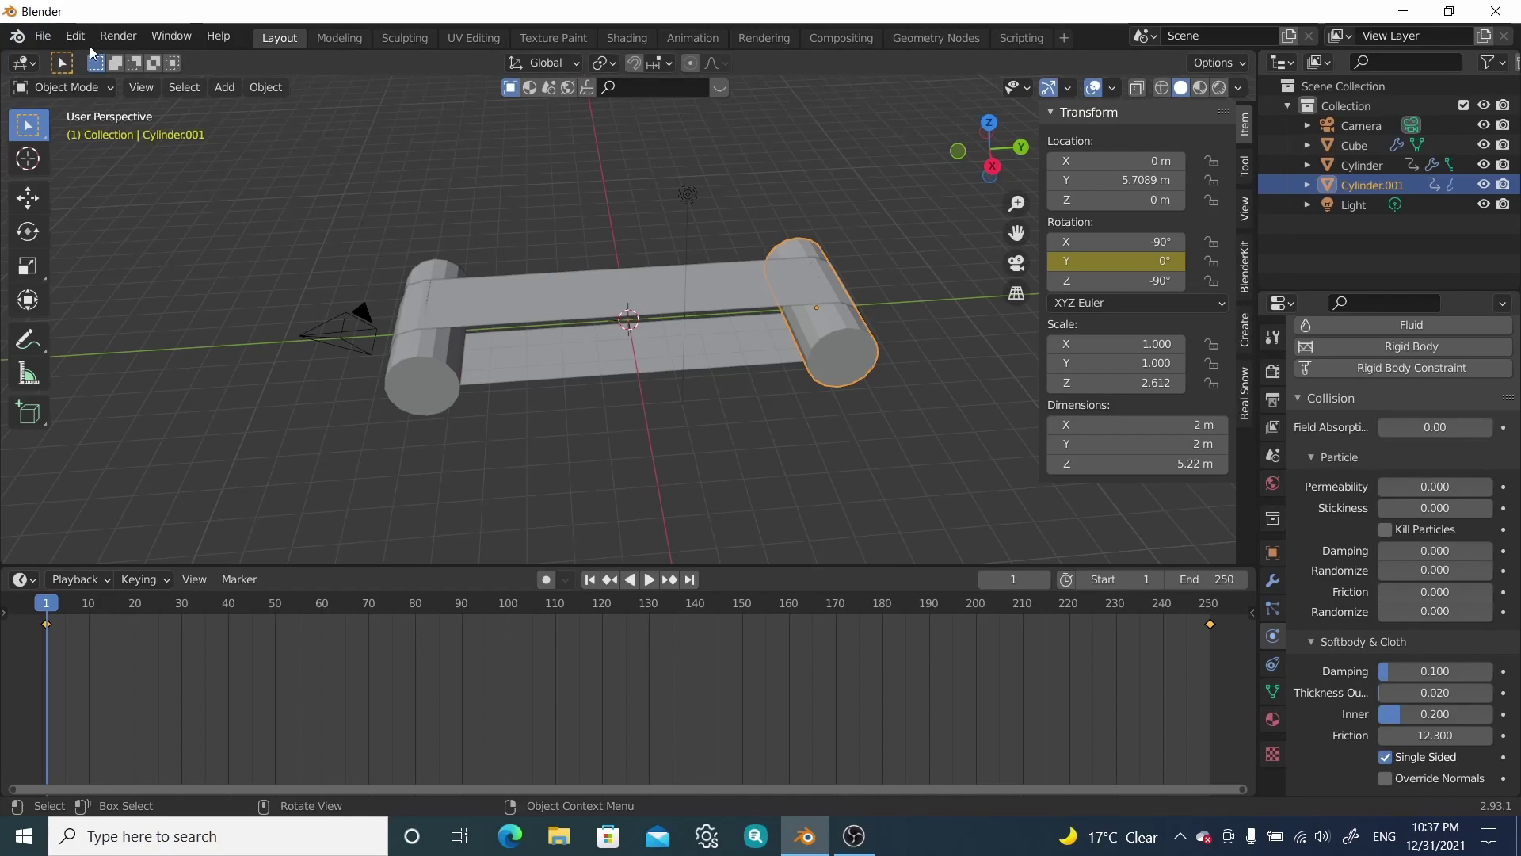
click(79, 37)
click(119, 320)
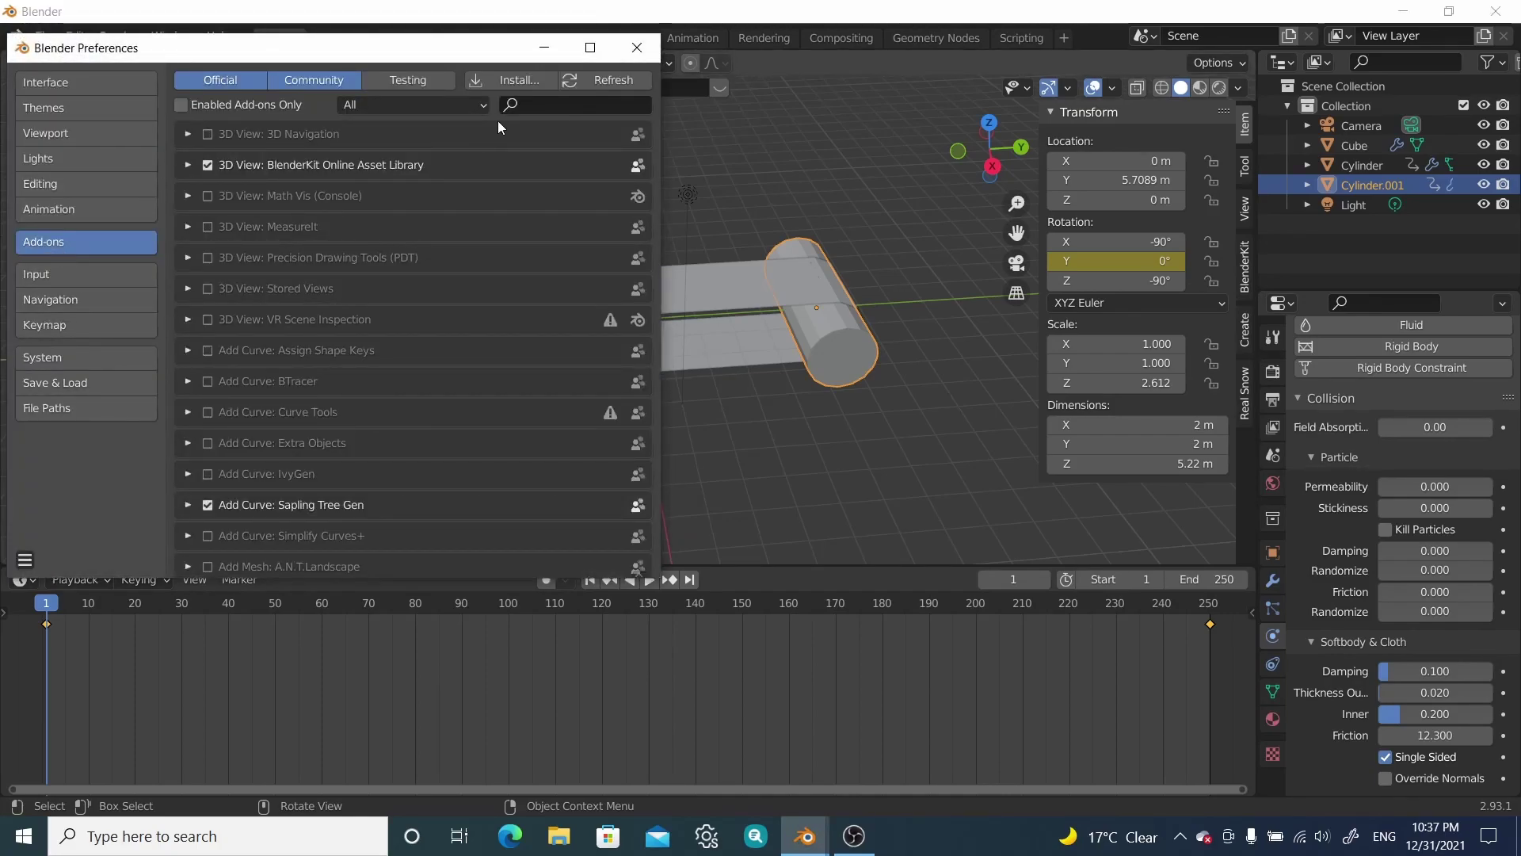
click(536, 104)
text(blend)
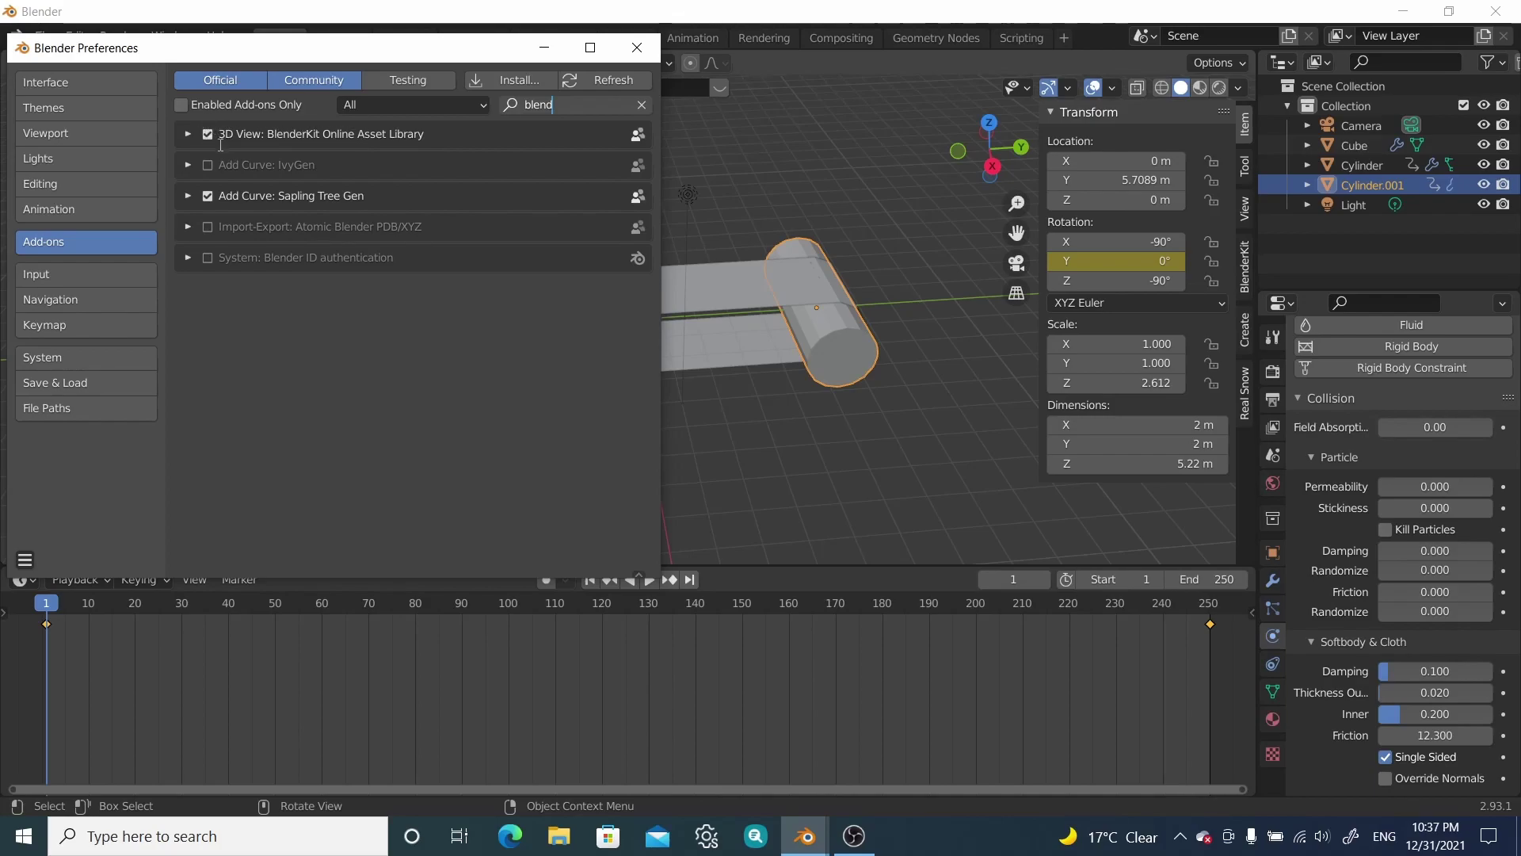
click(637, 48)
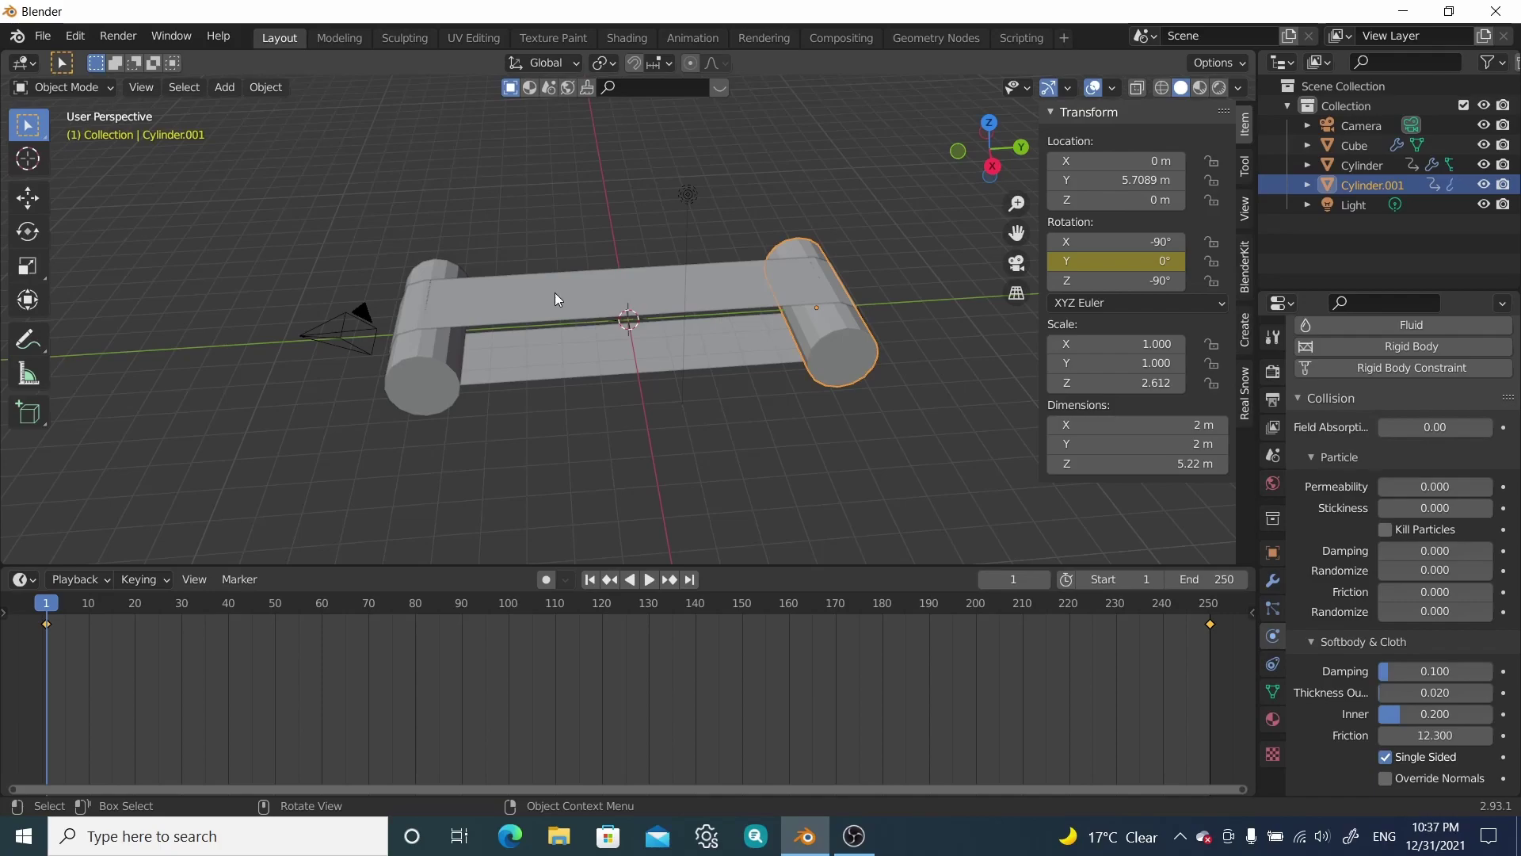
Step: Search BlenderKit for 'leather' and drop the Leather triangle material onto the belt
click(548, 271)
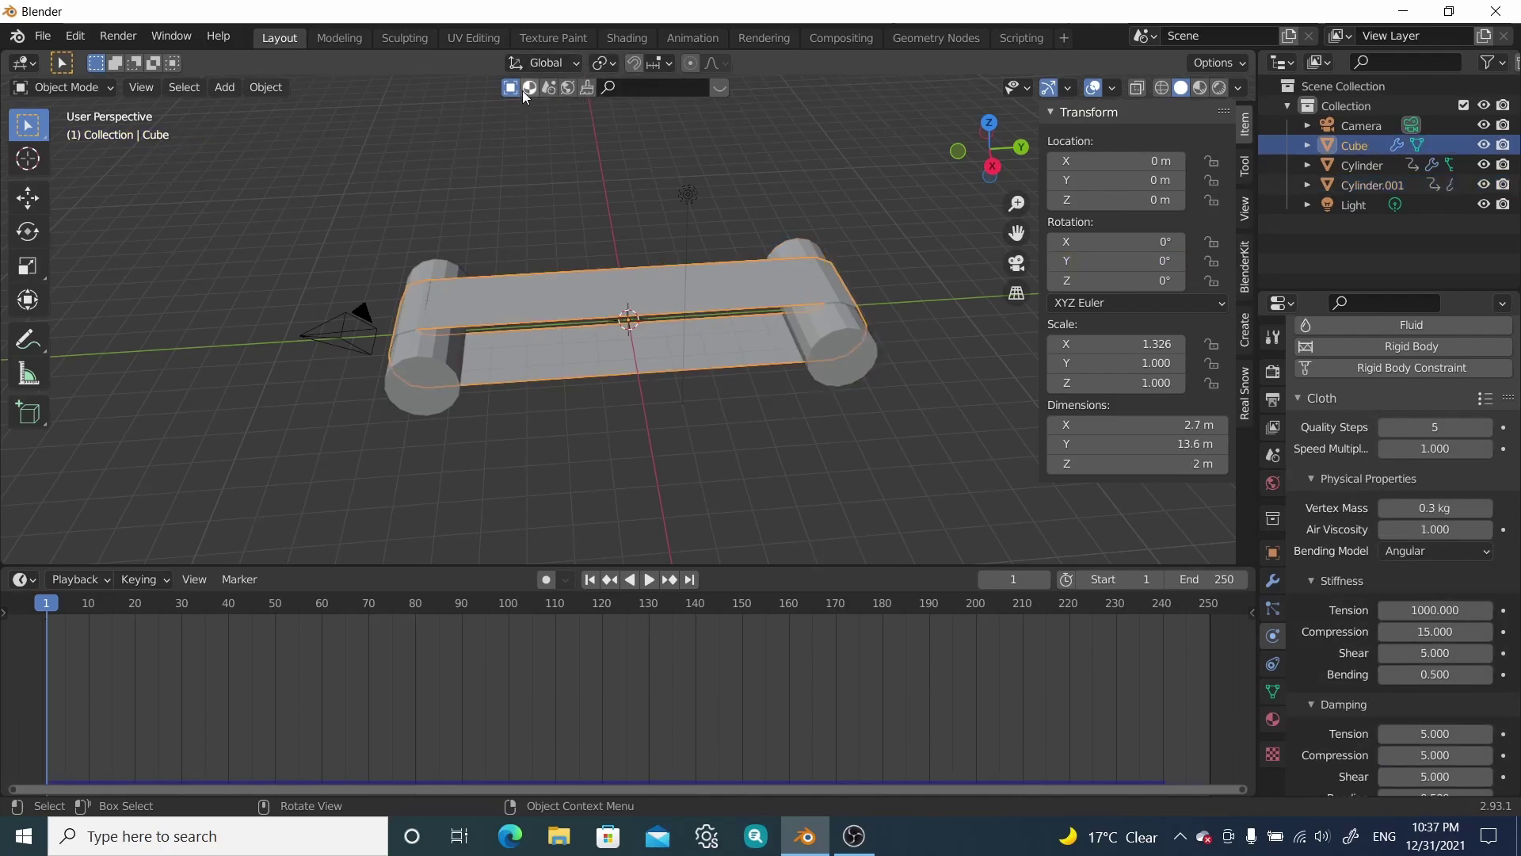
click(658, 86)
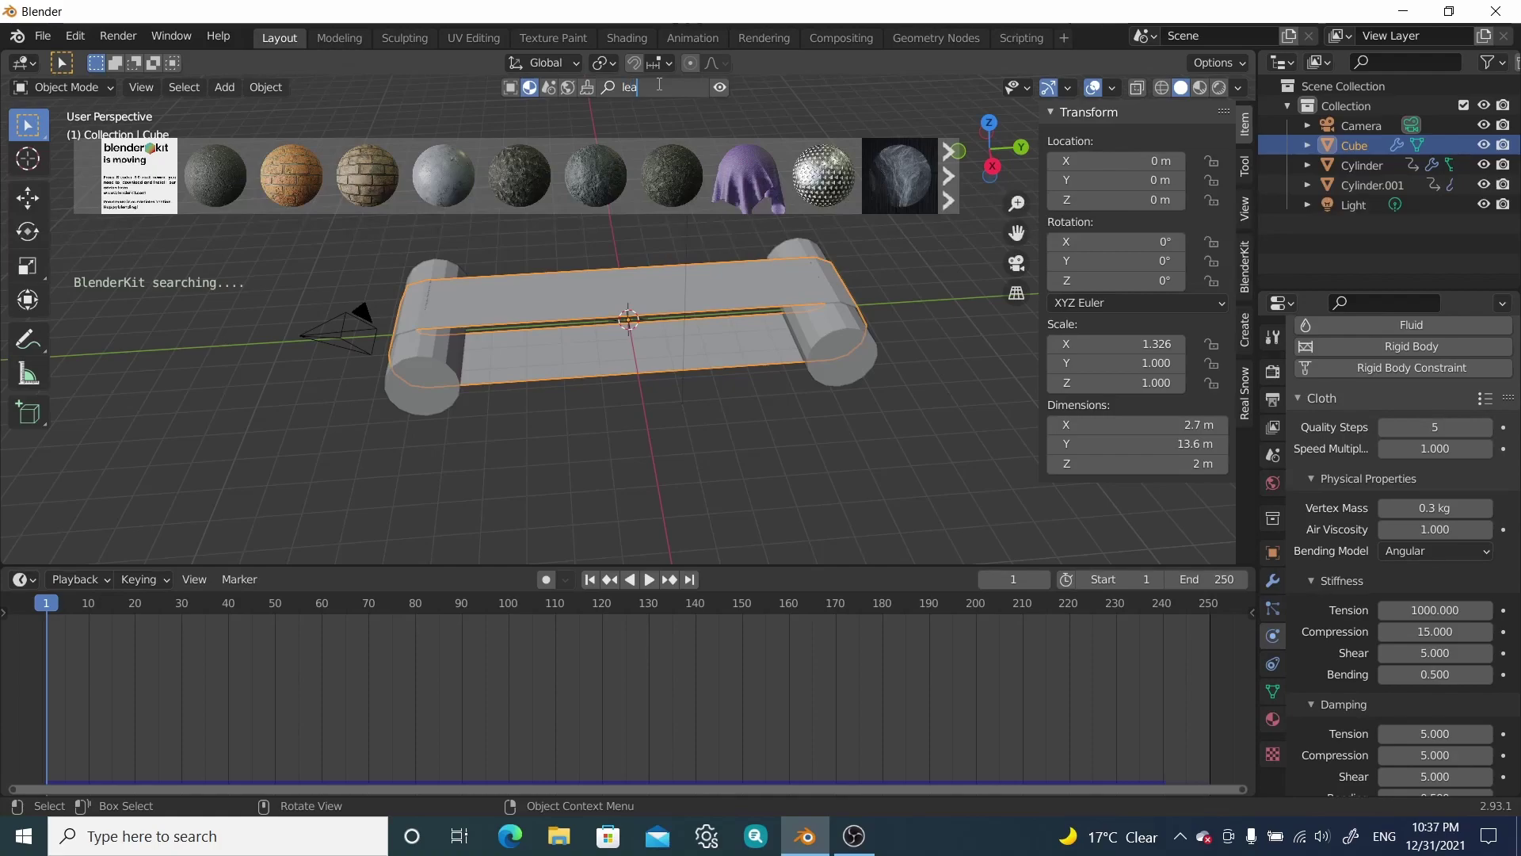
text(leather)
key(Return)
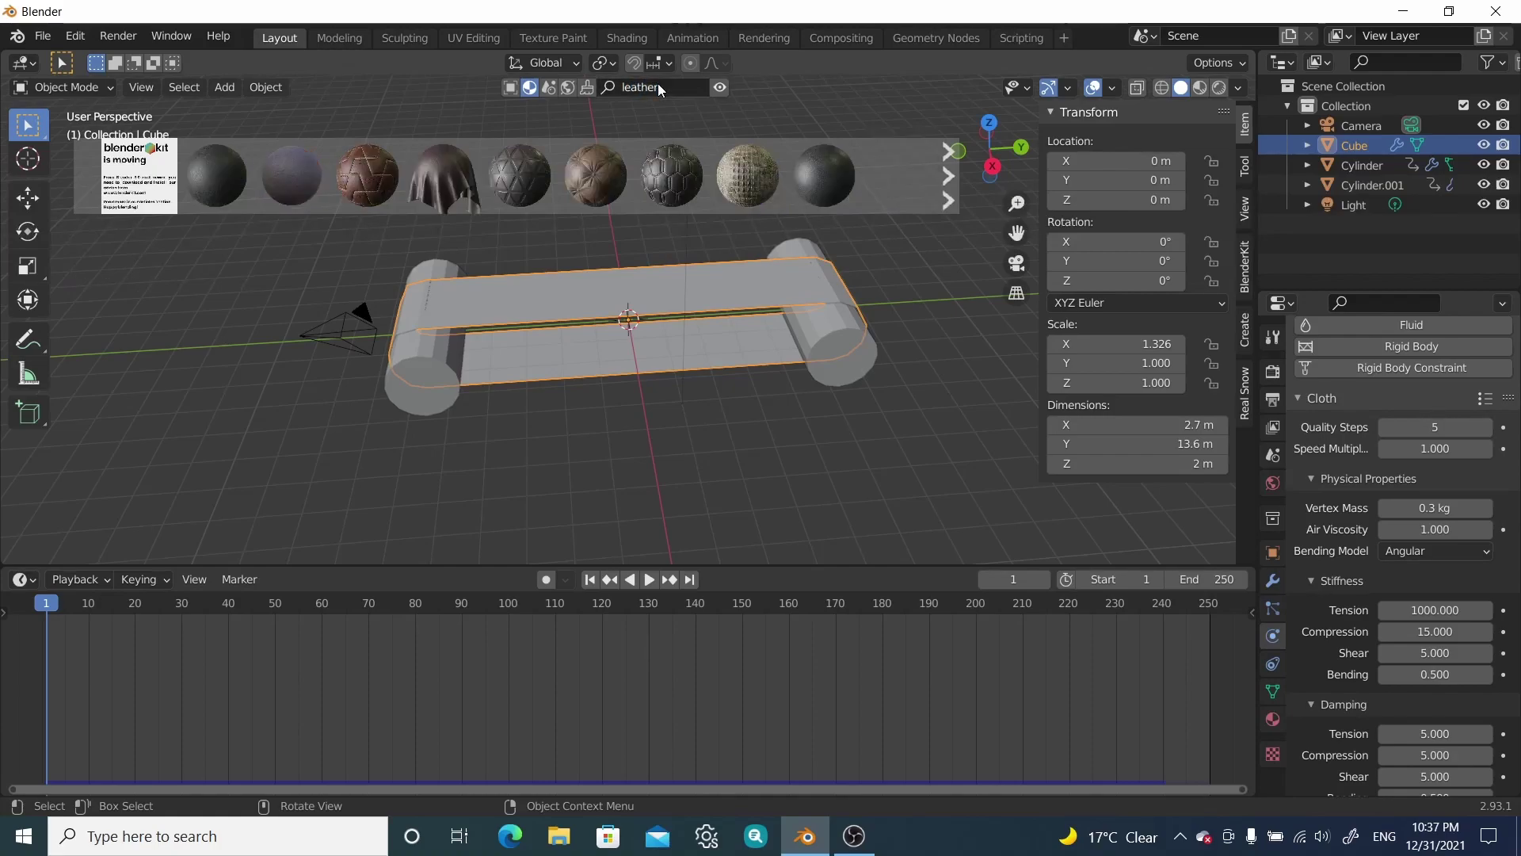
mouse_move(597, 144)
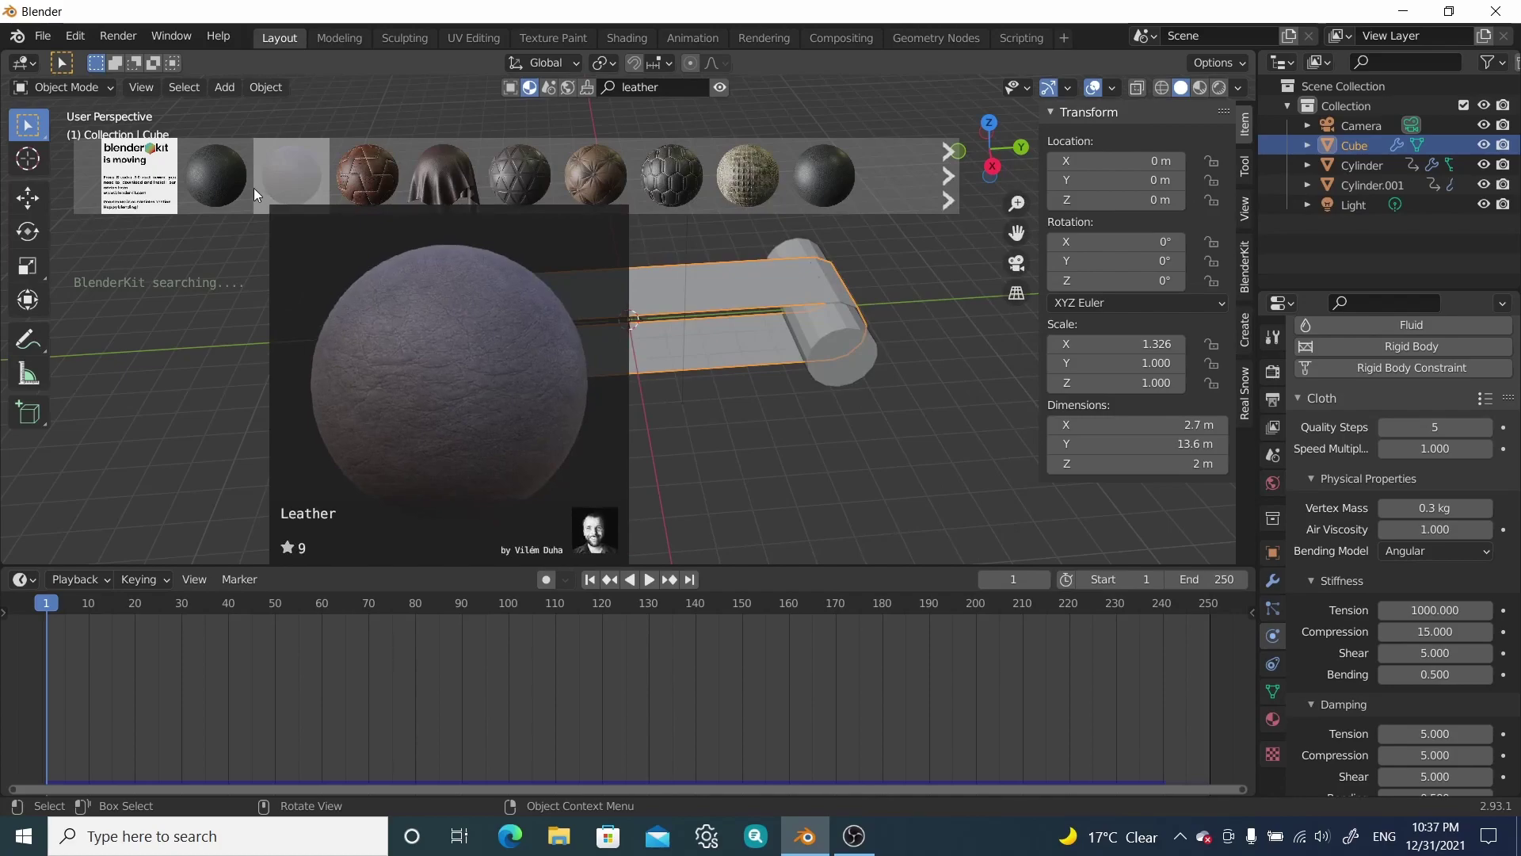
mouse_move(473, 184)
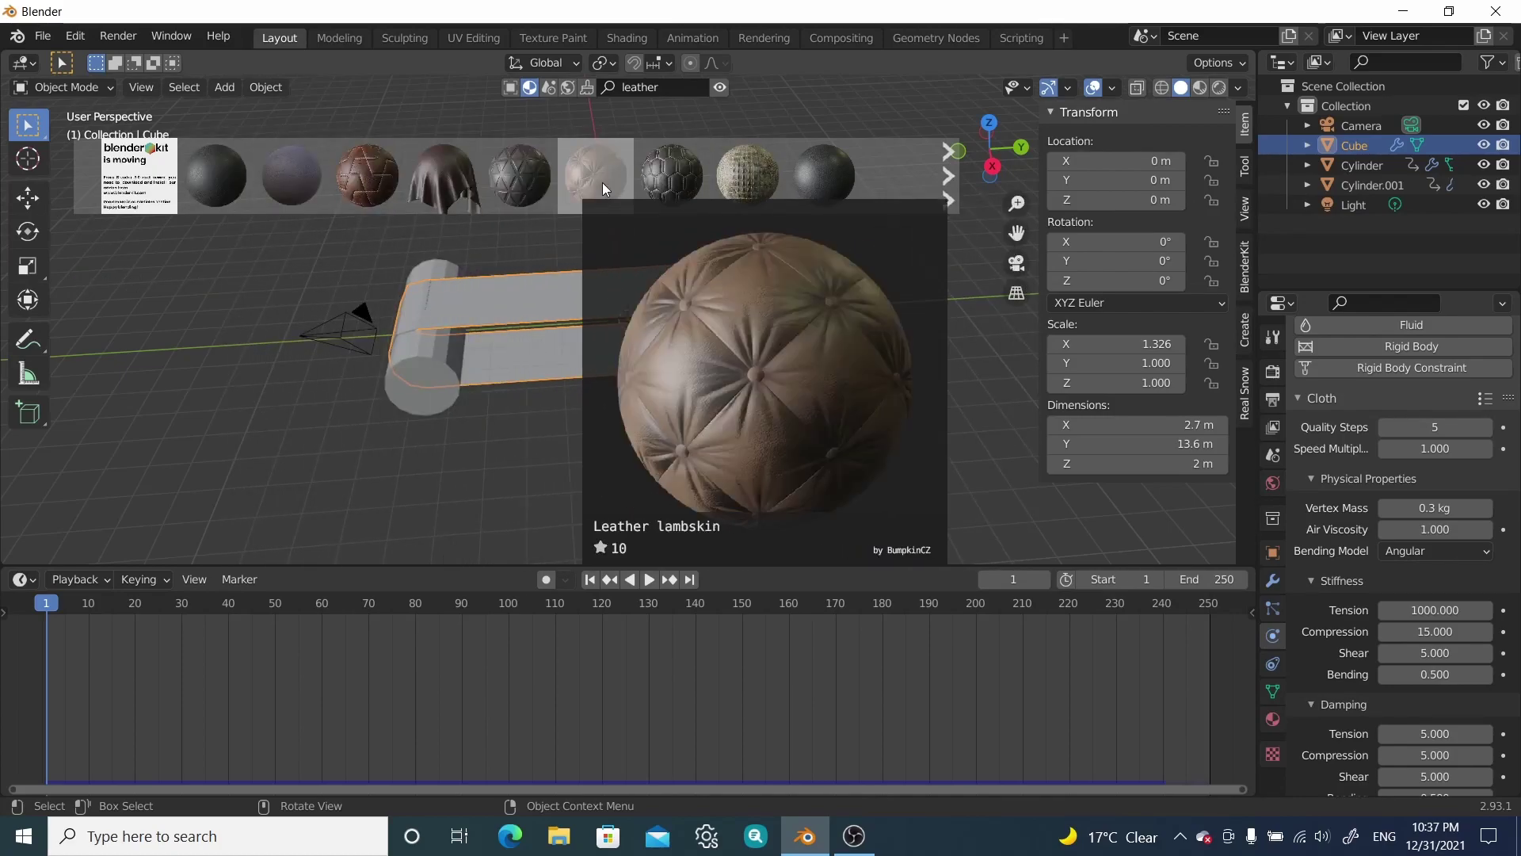
mouse_move(830, 183)
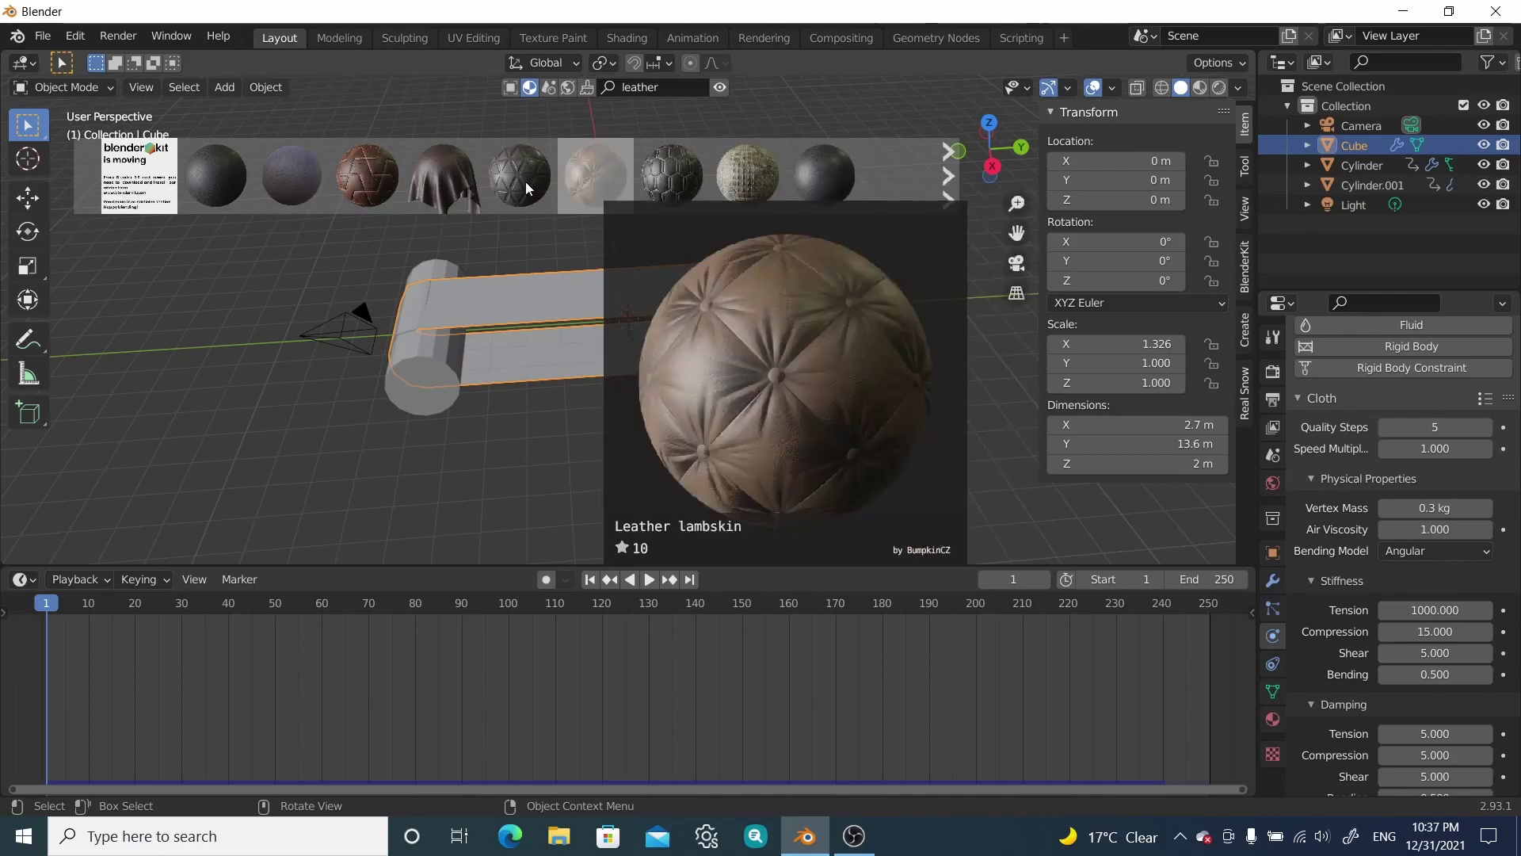
drag(523, 178, 629, 317)
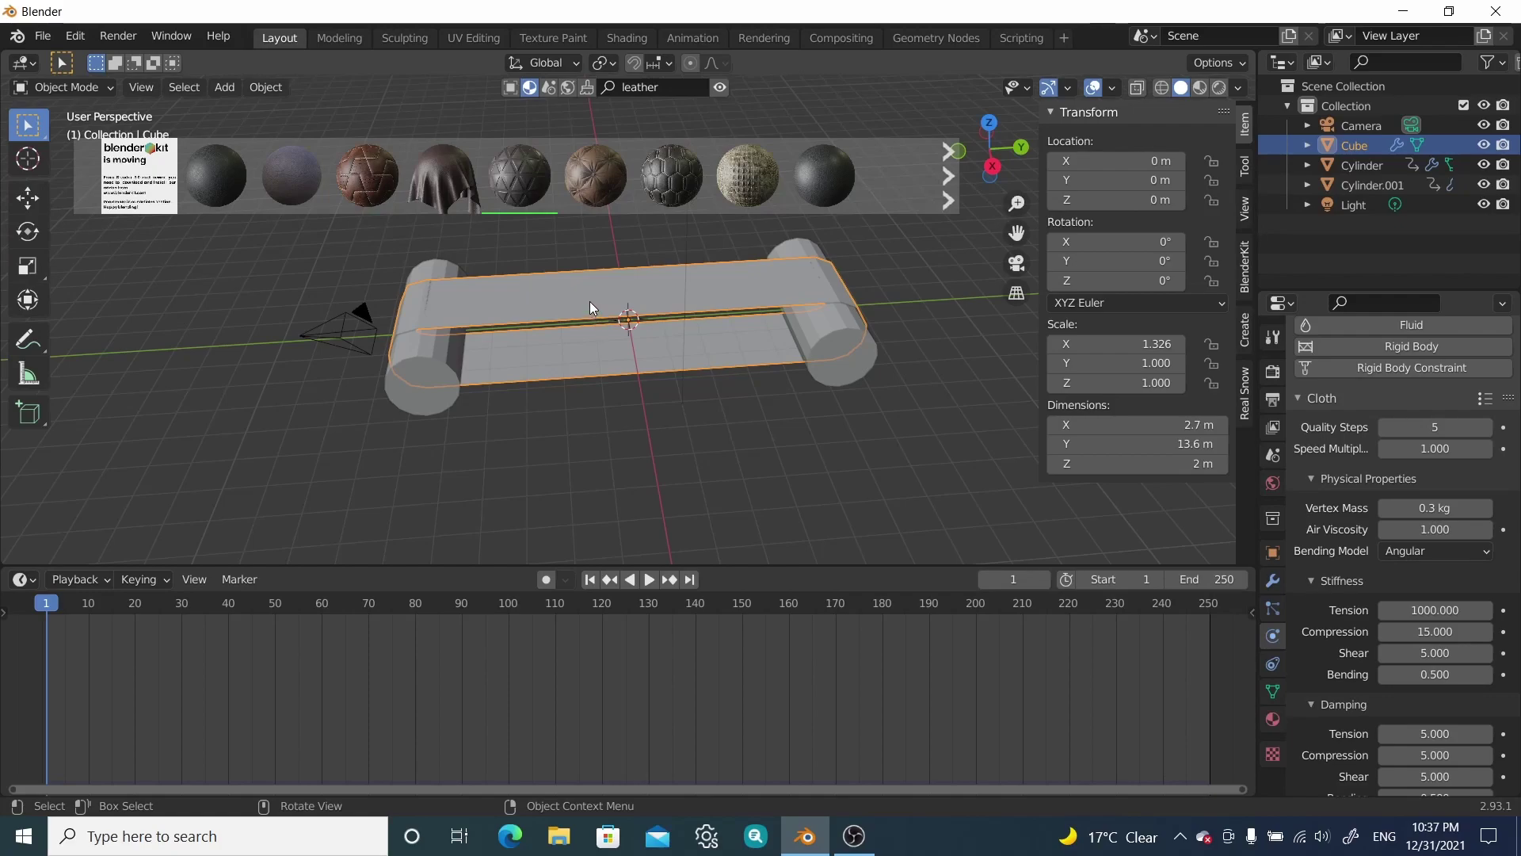
Step: Add a 0.03 m Solidify modifier to the belt and apply it
click(1274, 580)
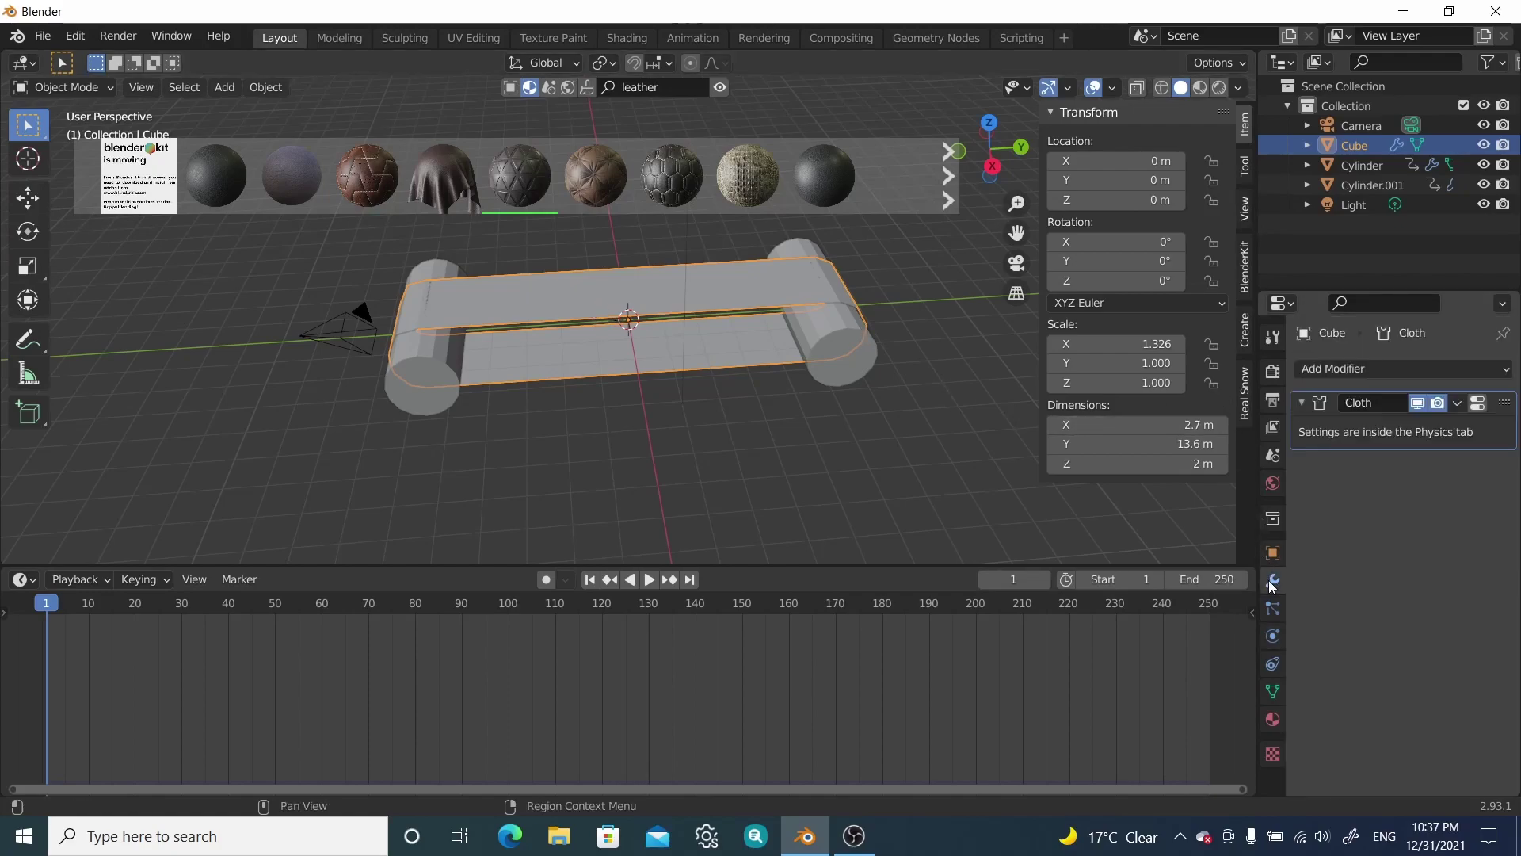
click(1345, 384)
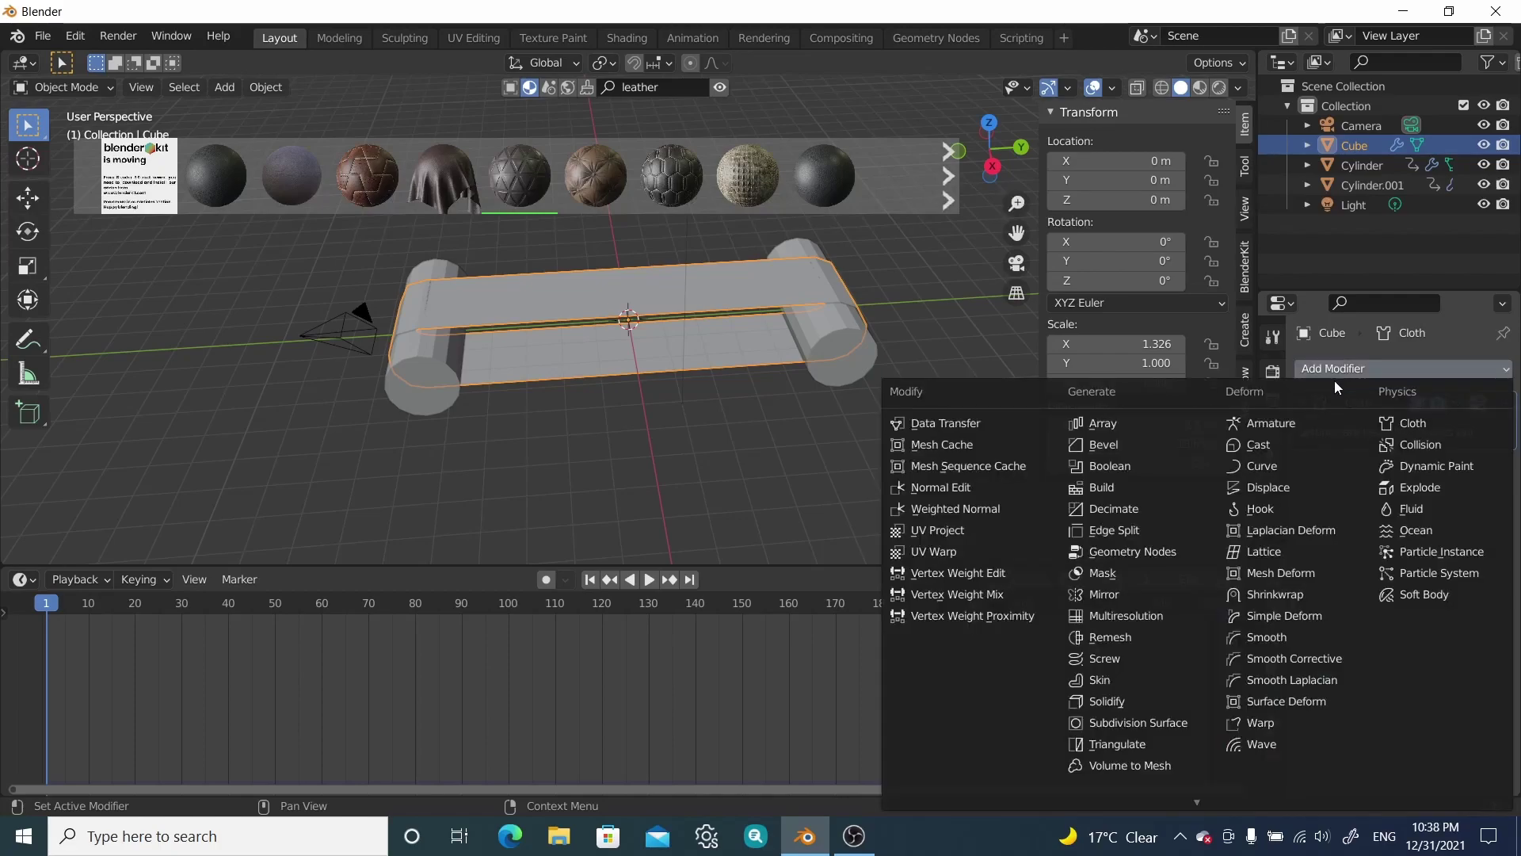
click(1113, 704)
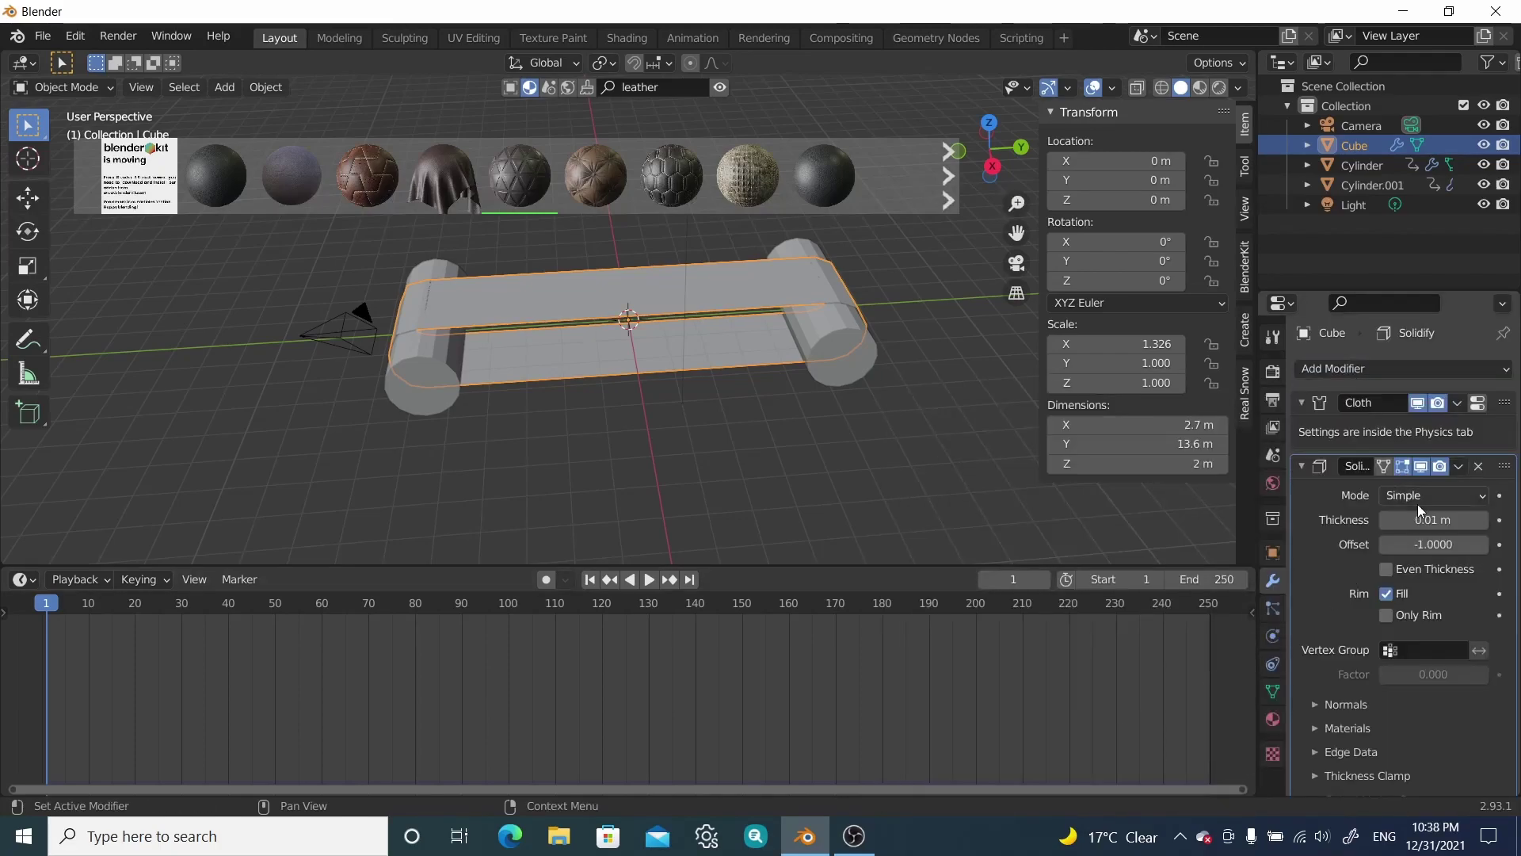
click(1459, 466)
click(1339, 492)
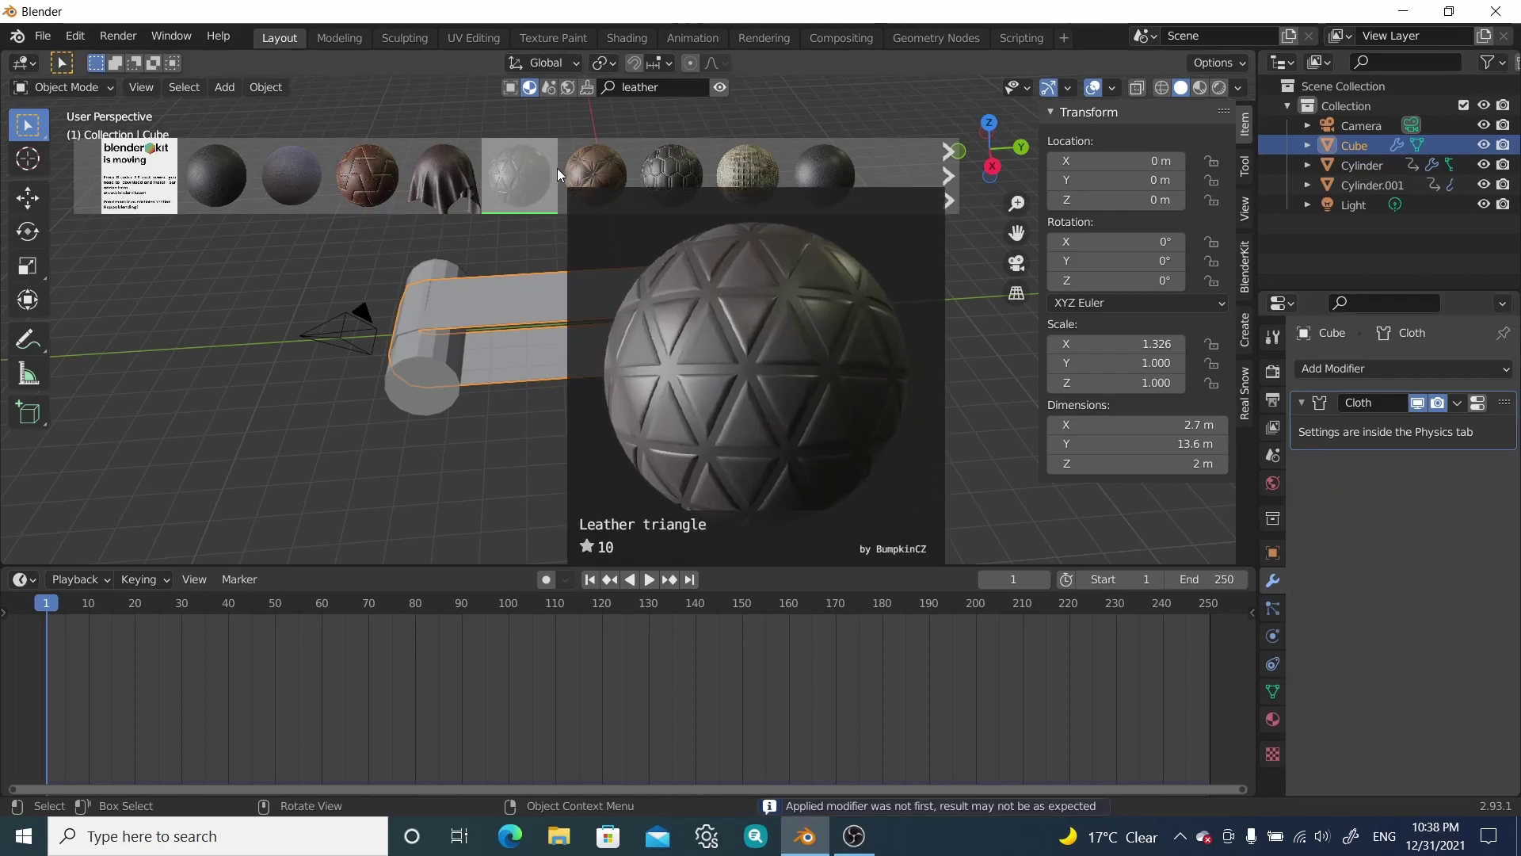
mouse_move(544, 184)
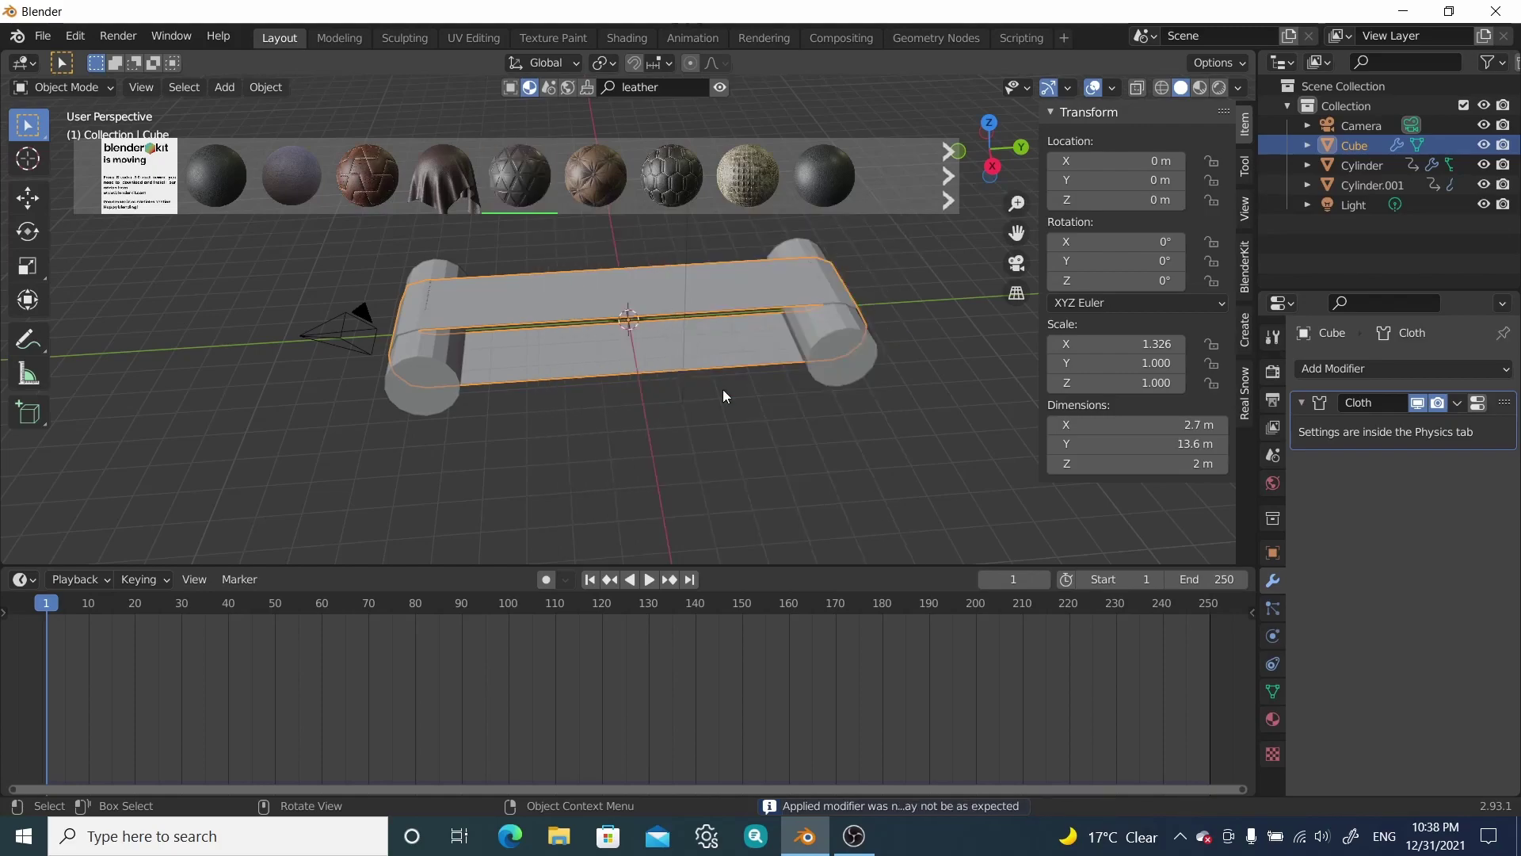
scroll(785, 404, down, 1)
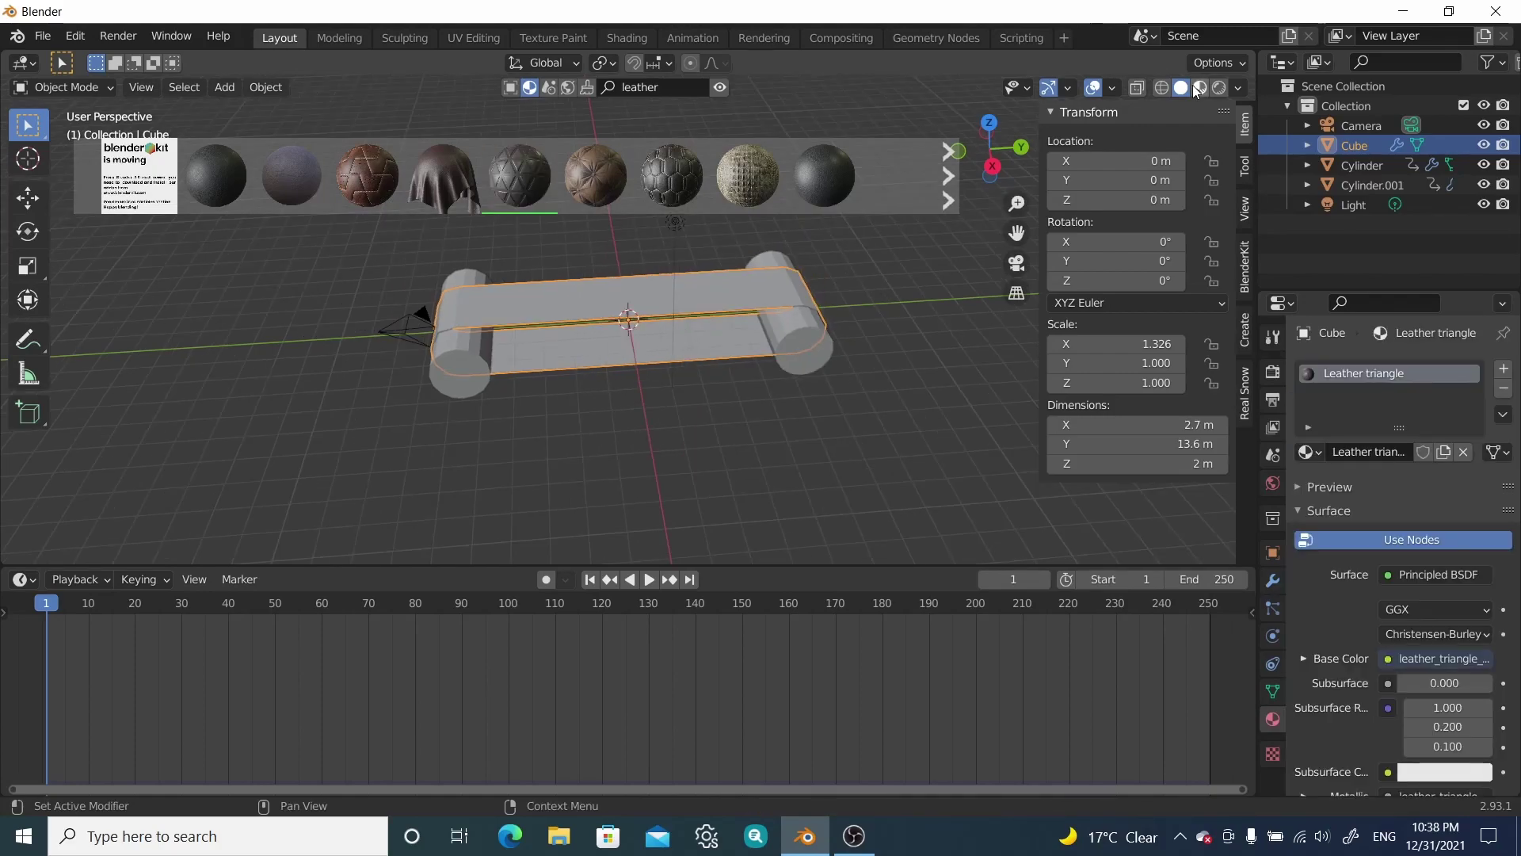
Step: Apply BlenderKit's Steel material to Cylinder.001, then assign the same Steel to the left roller
click(794, 320)
scroll(792, 320, up, 2)
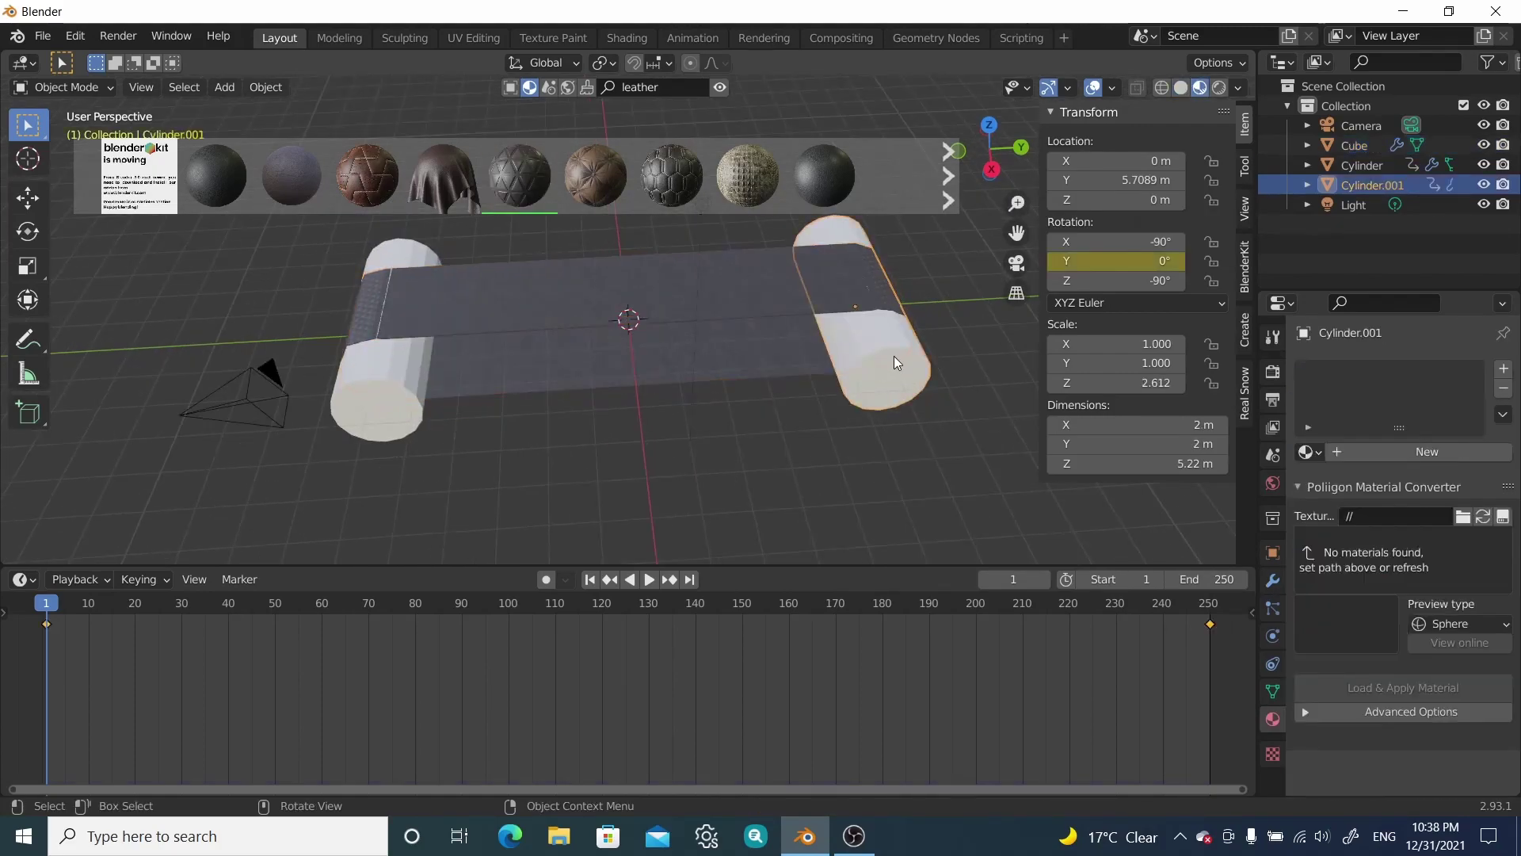
click(676, 89)
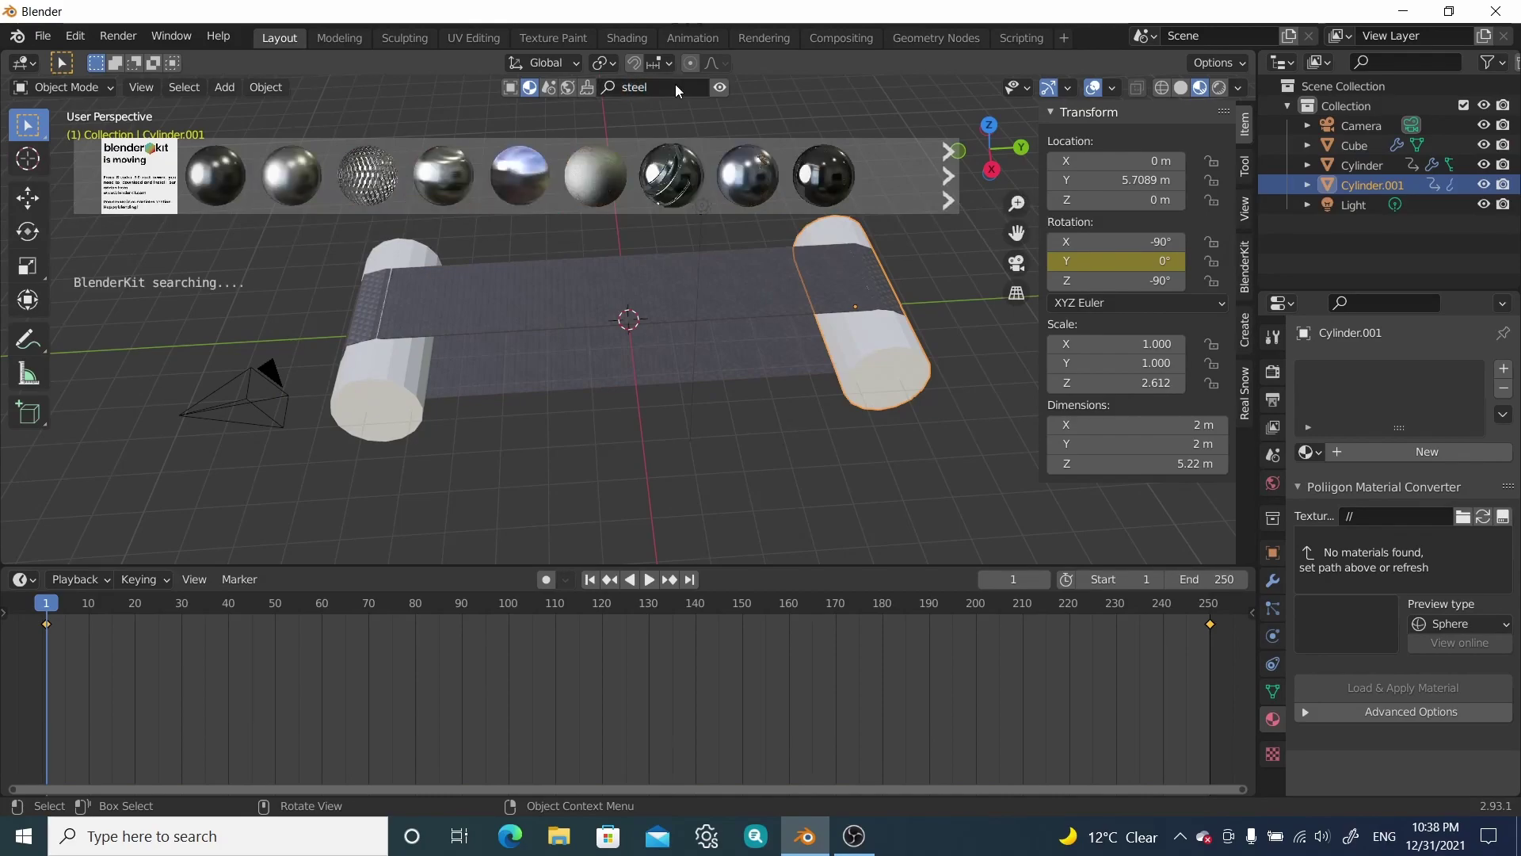
mouse_move(232, 176)
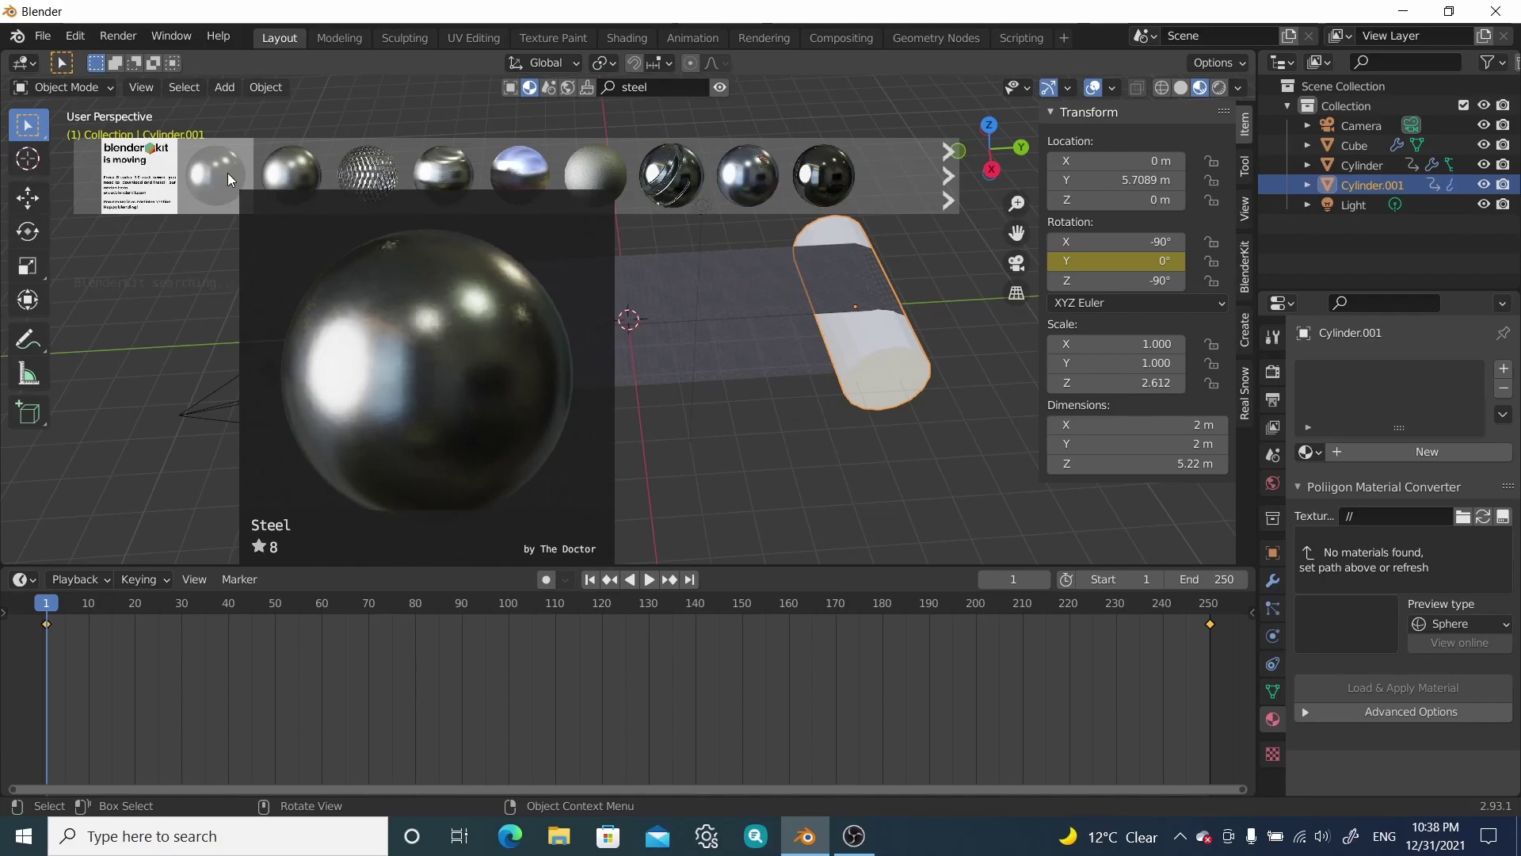
drag(227, 173, 890, 396)
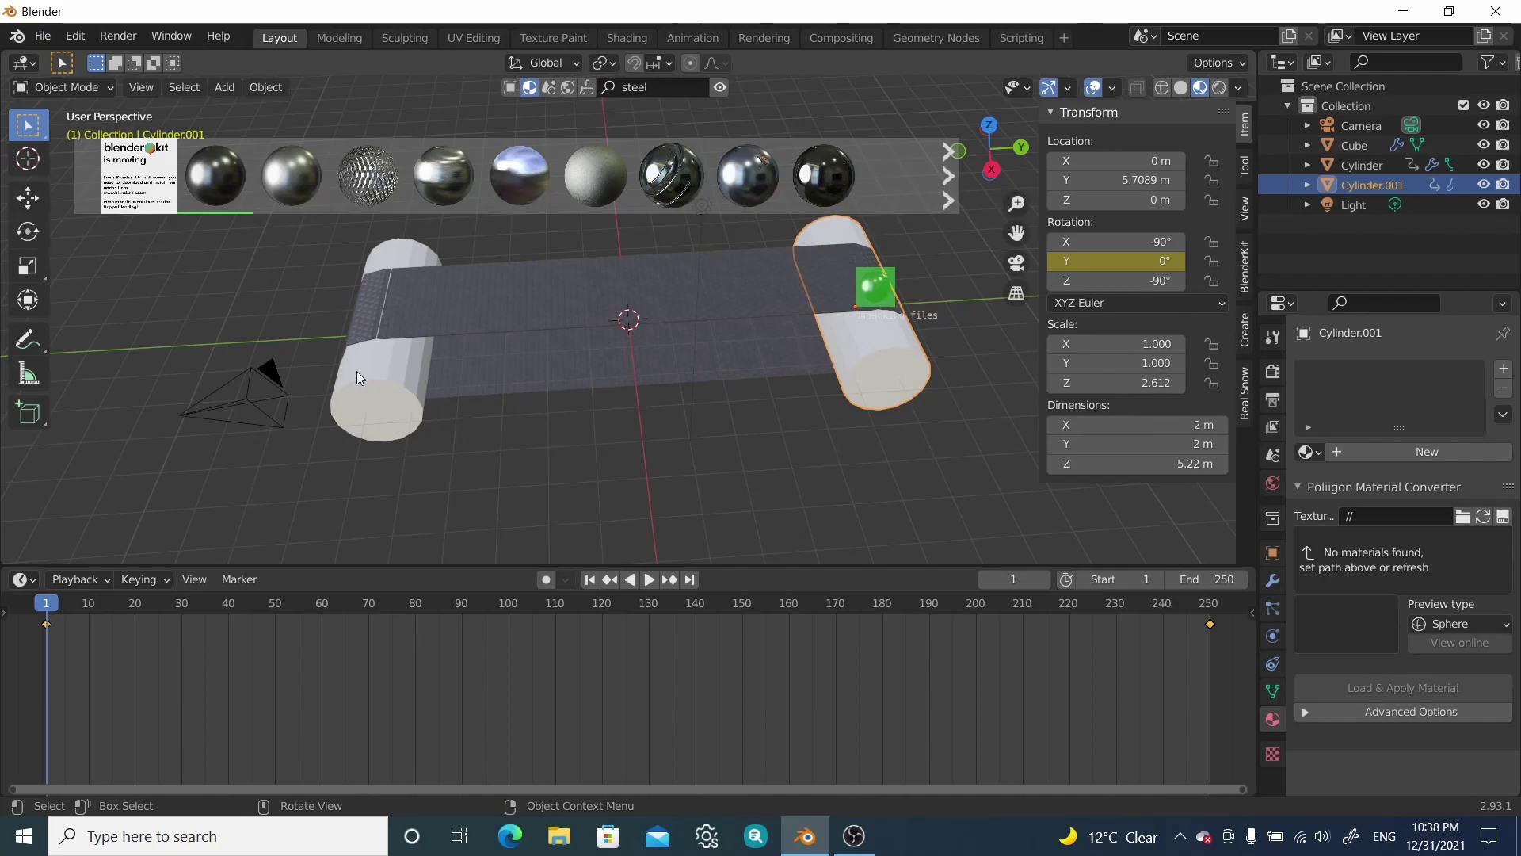
click(378, 377)
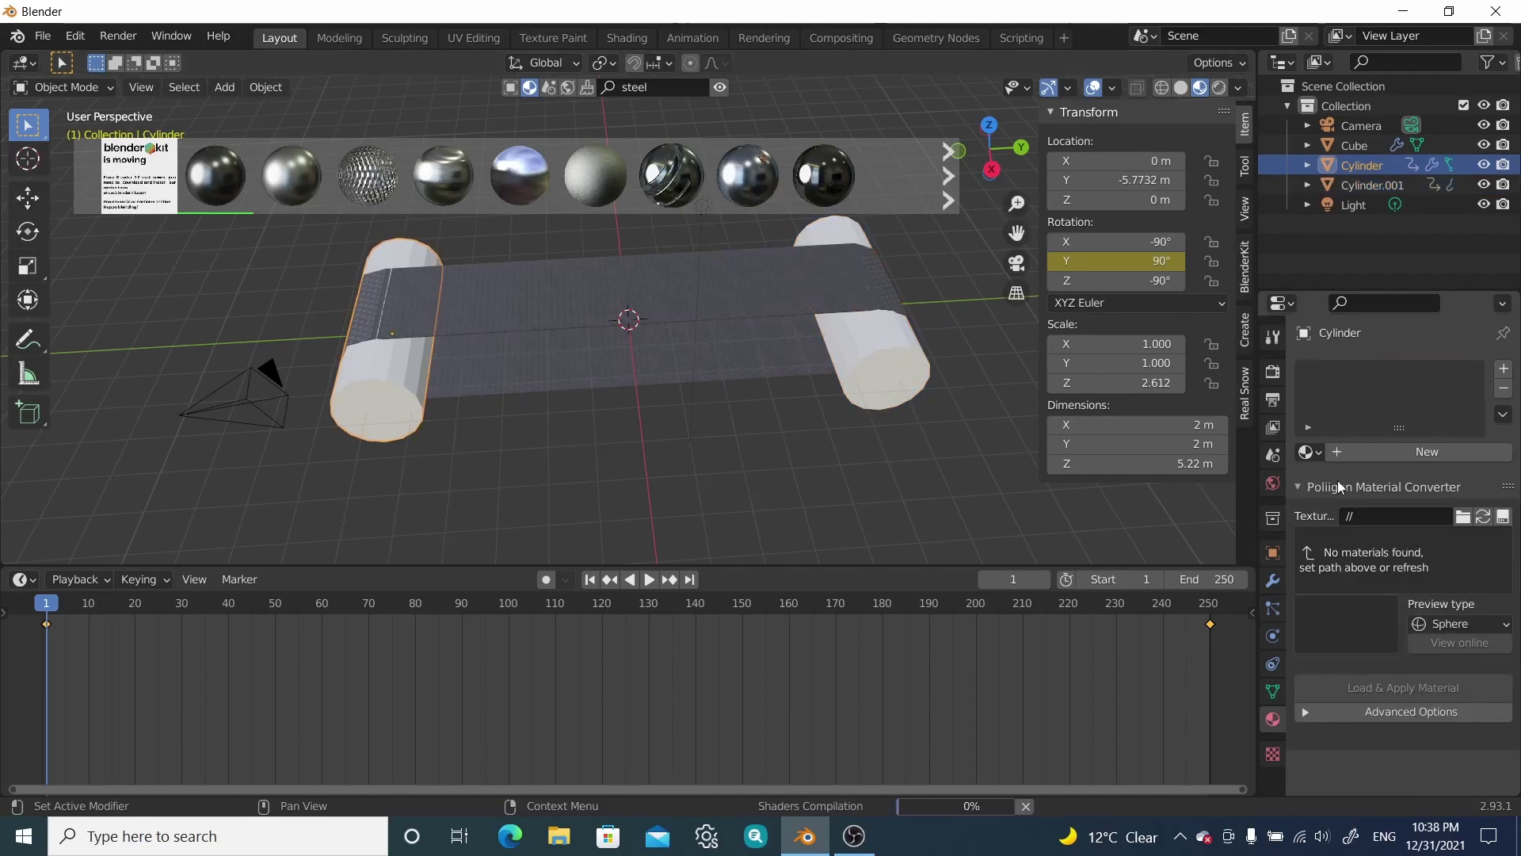
click(1310, 453)
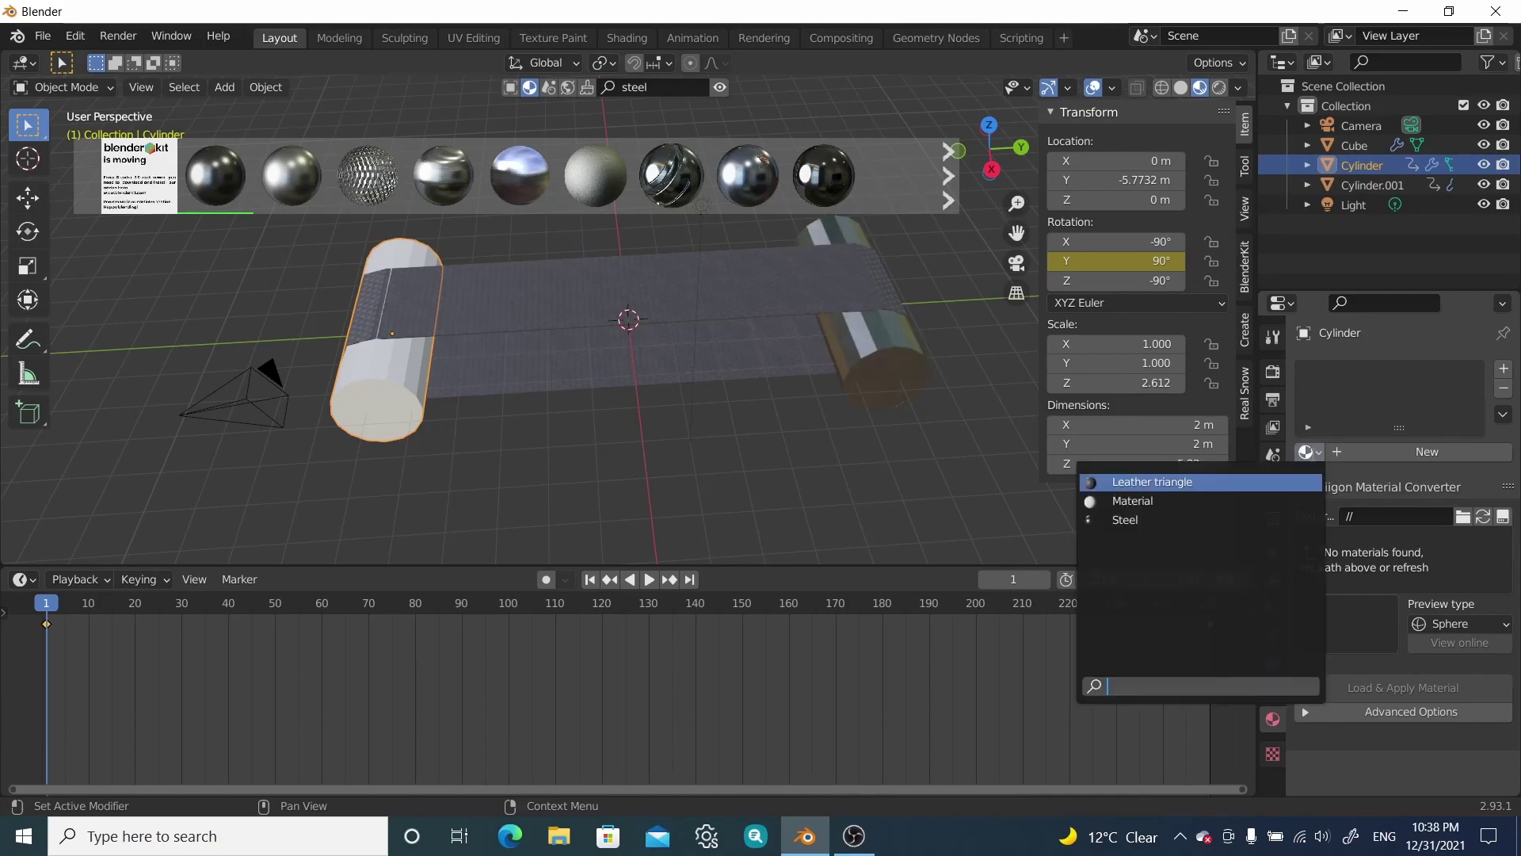
click(1186, 521)
Step: Play the animation to preview the textured conveyor, hide the material browser, and stop playback
middle_drag(661, 469, 678, 355)
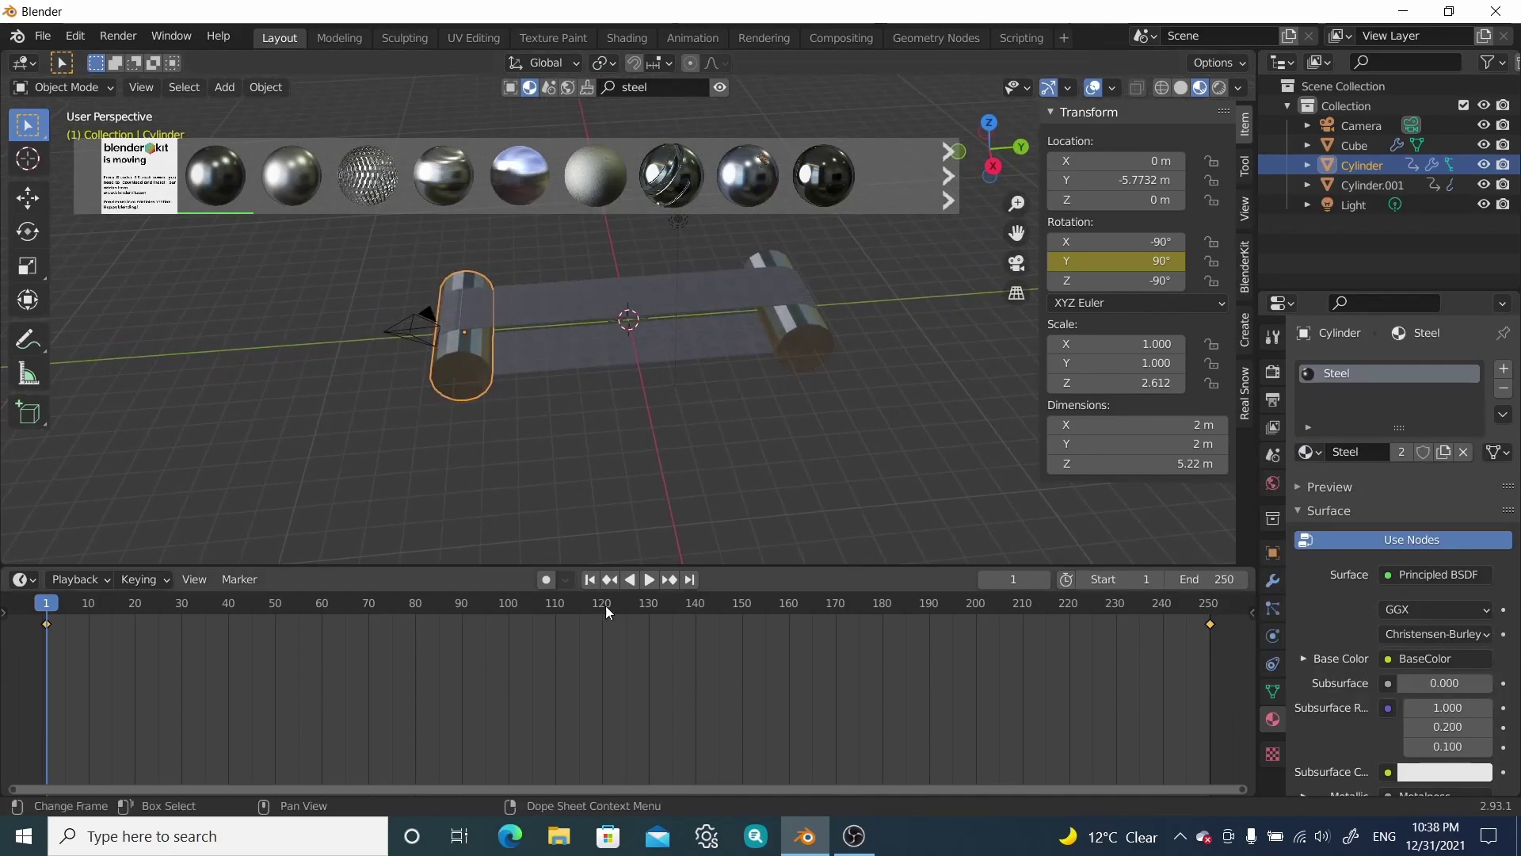
click(649, 579)
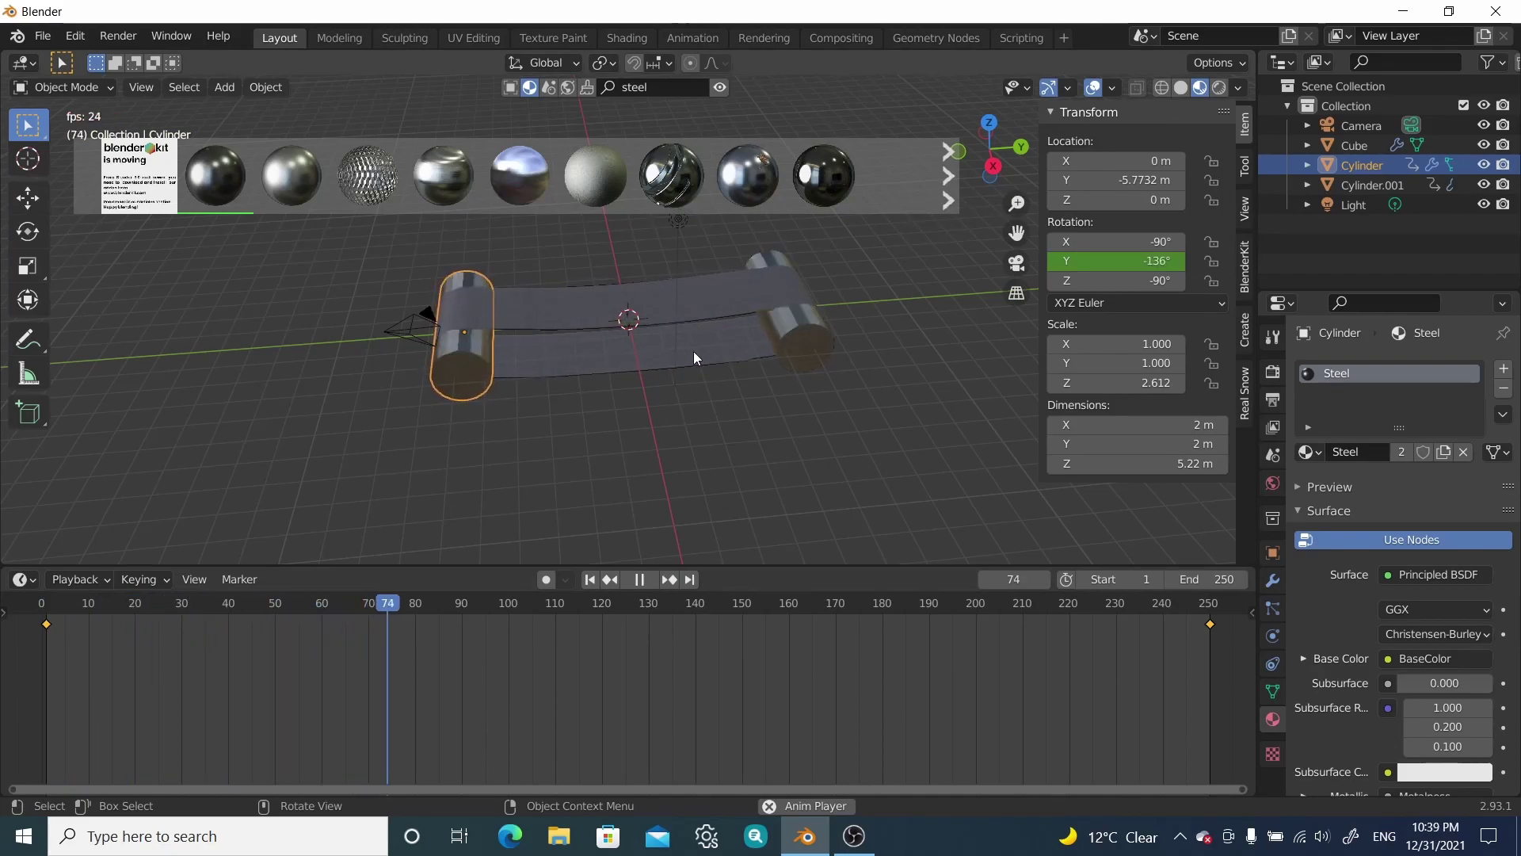
click(719, 86)
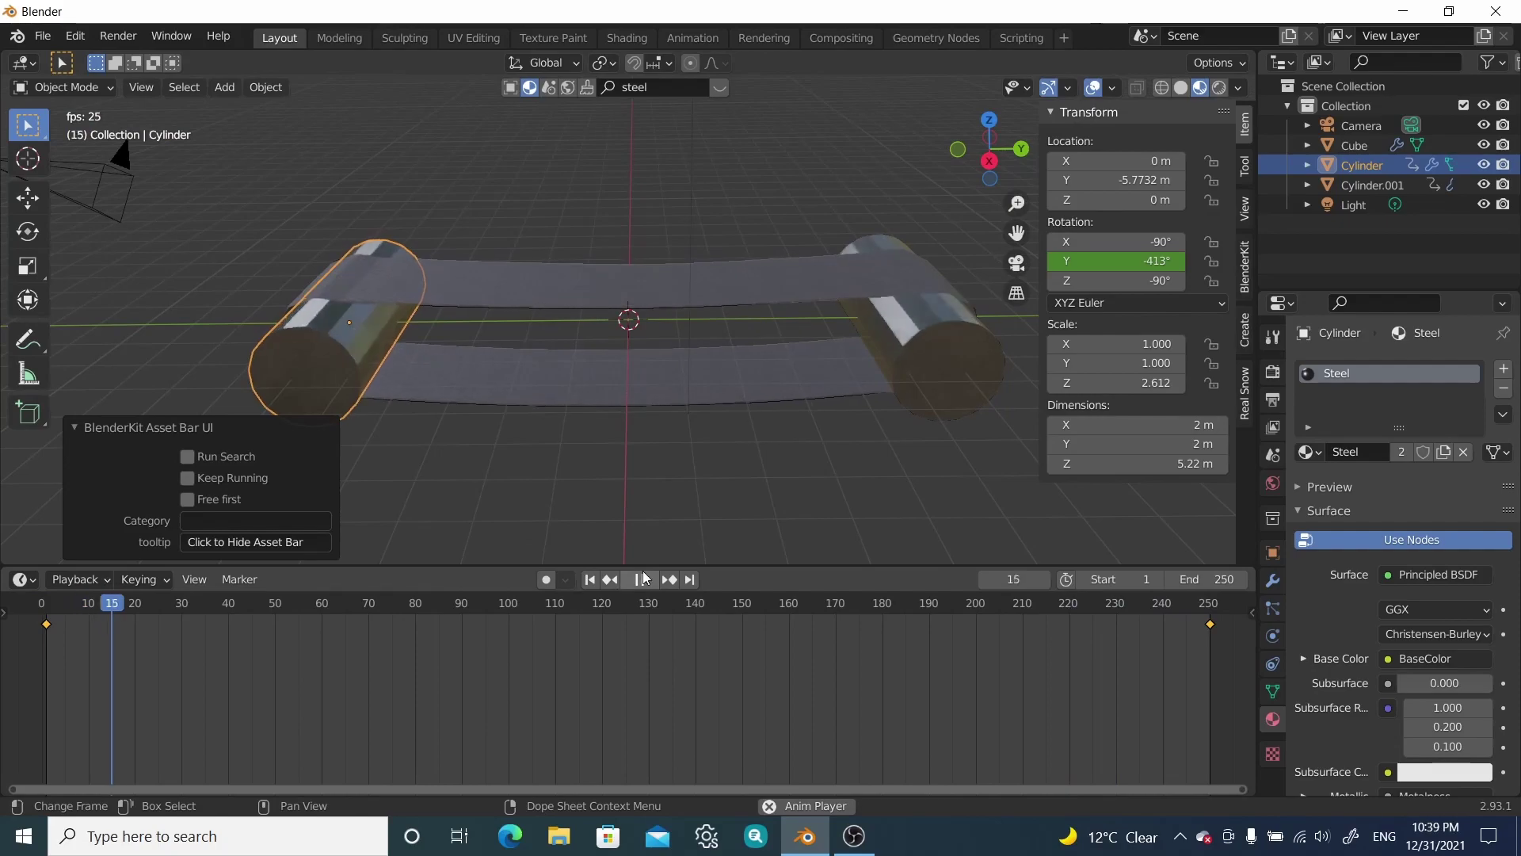
key(Escape)
key(shift+a)
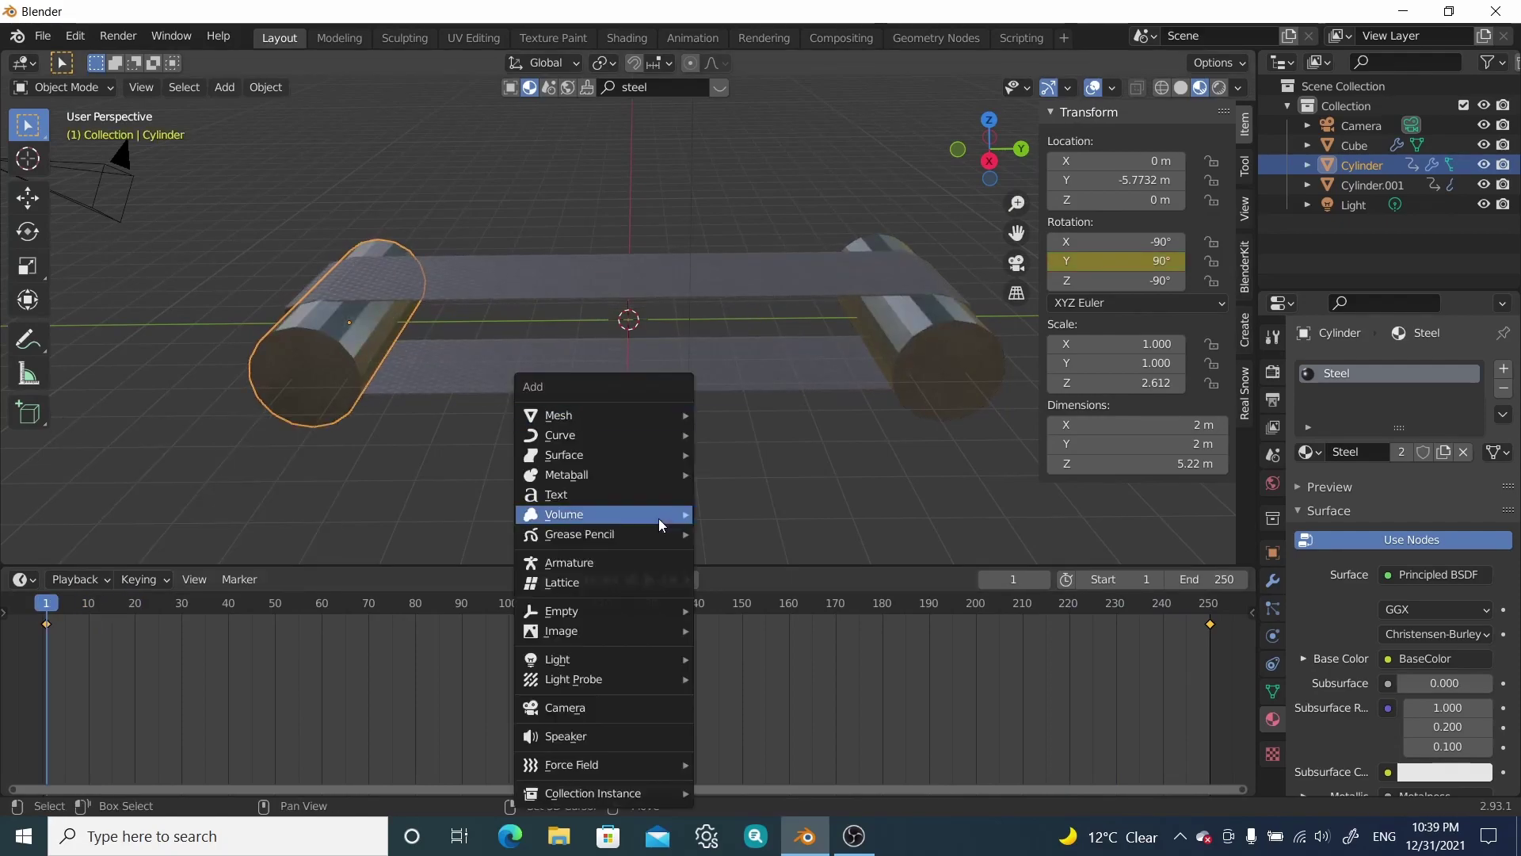
mouse_move(642, 416)
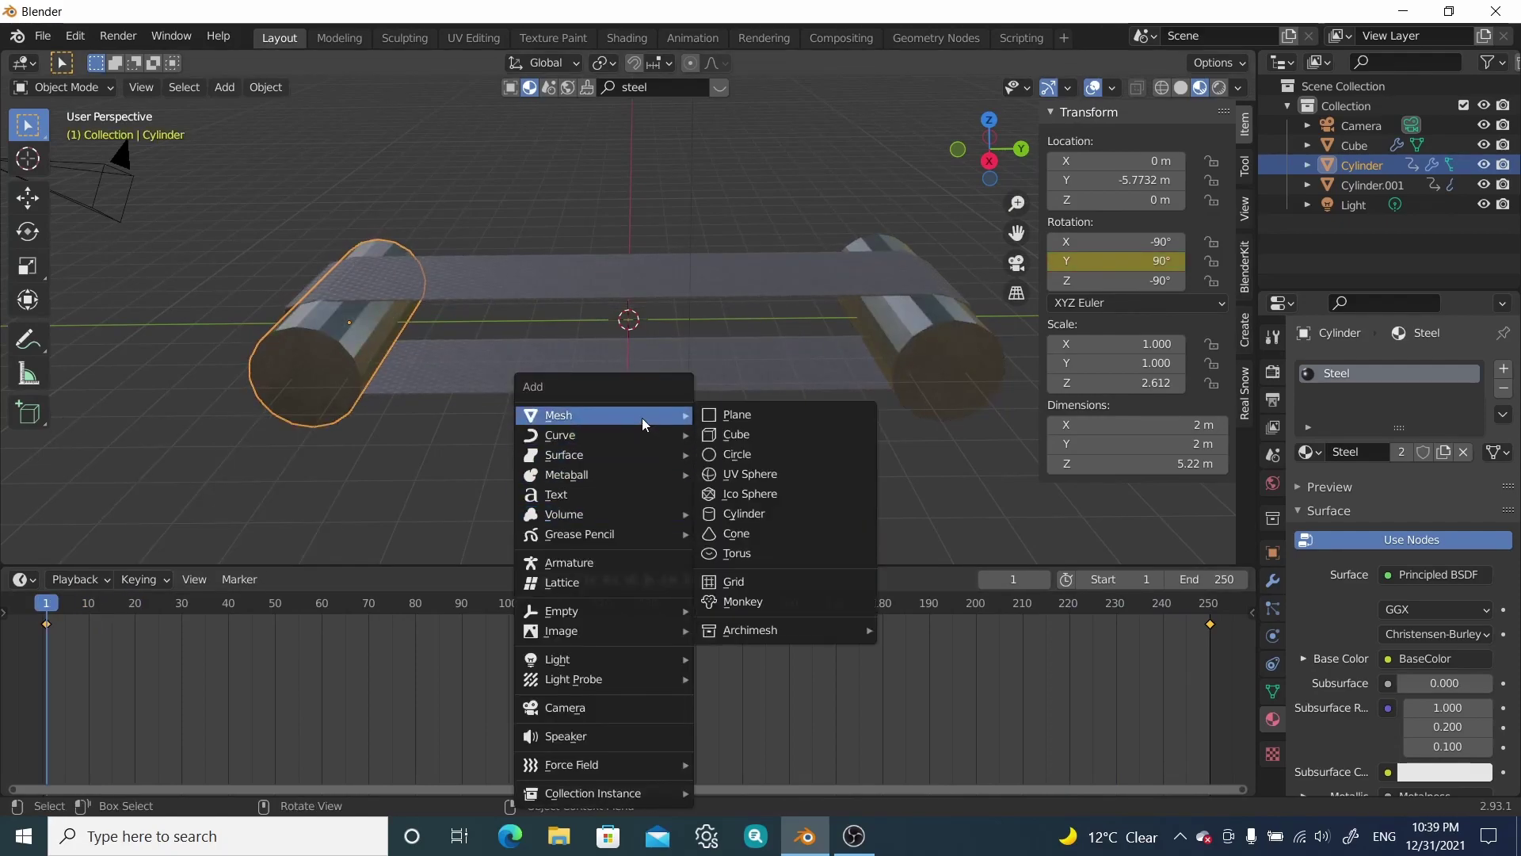
click(753, 436)
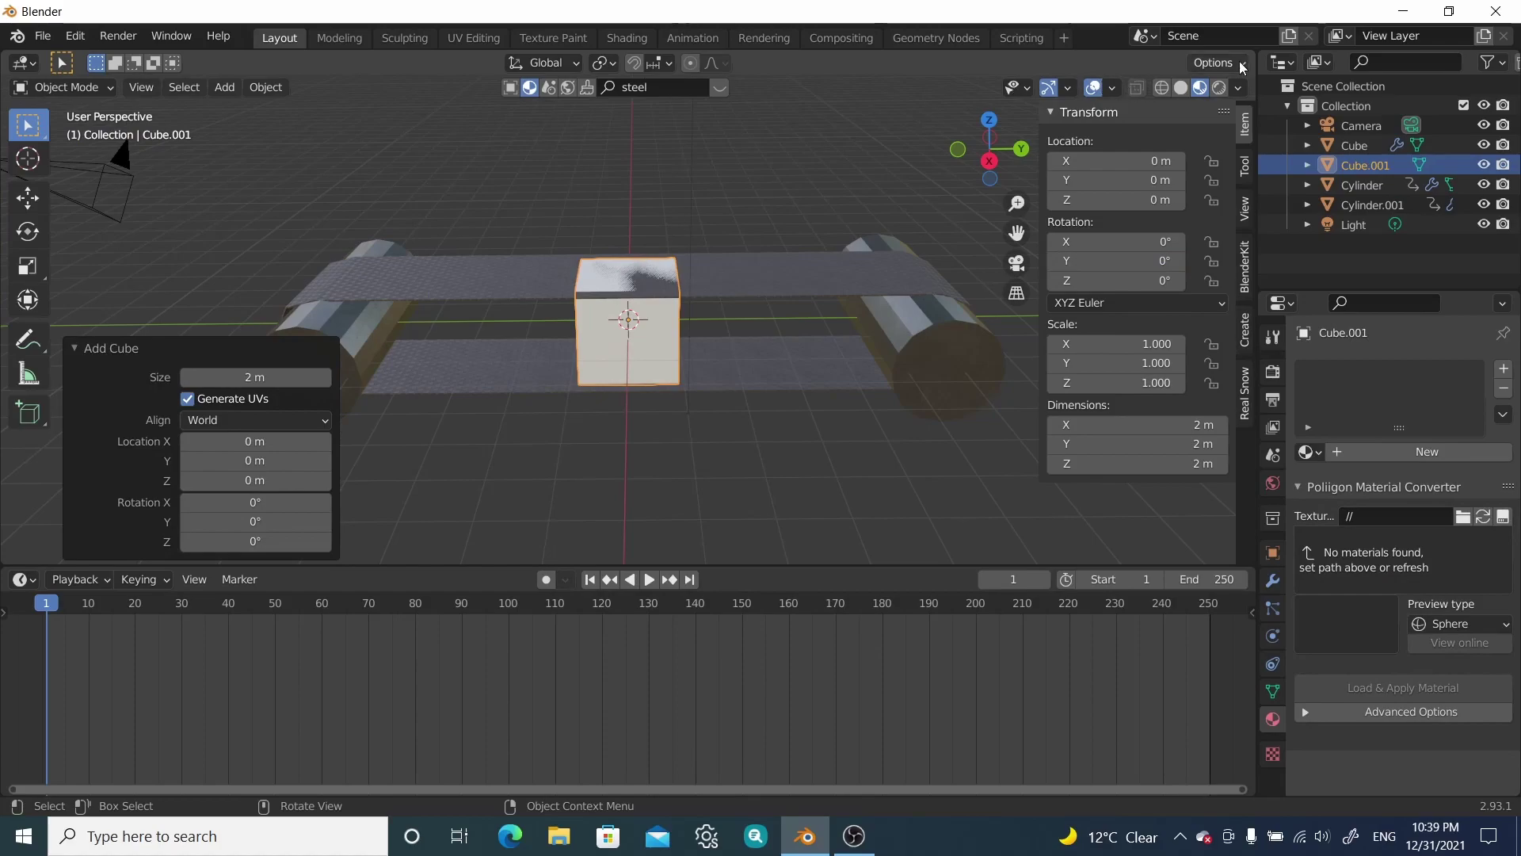
click(1166, 88)
click(1180, 88)
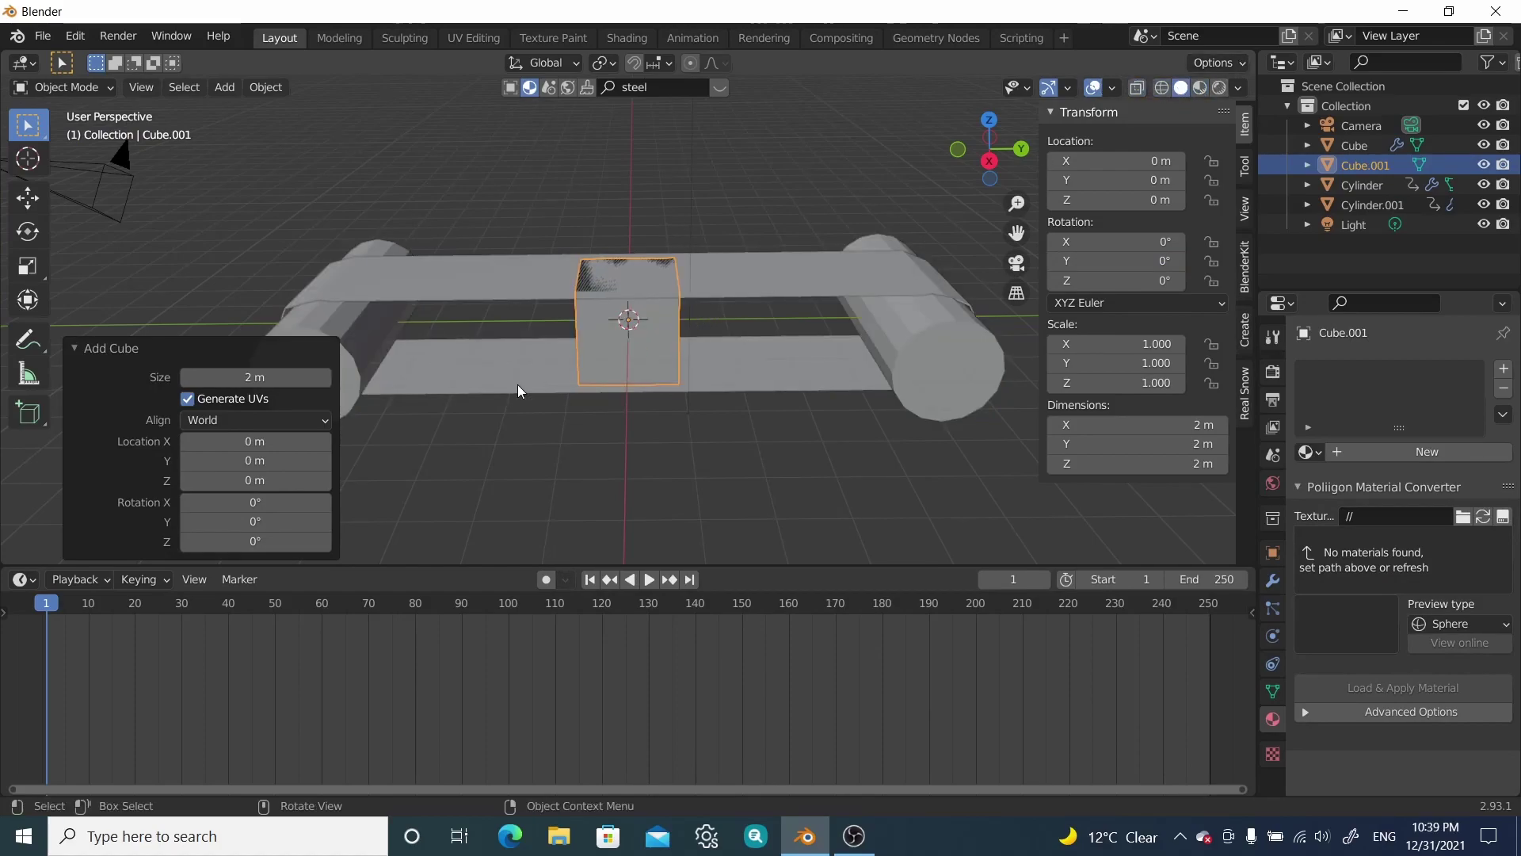
key(g)
key(z)
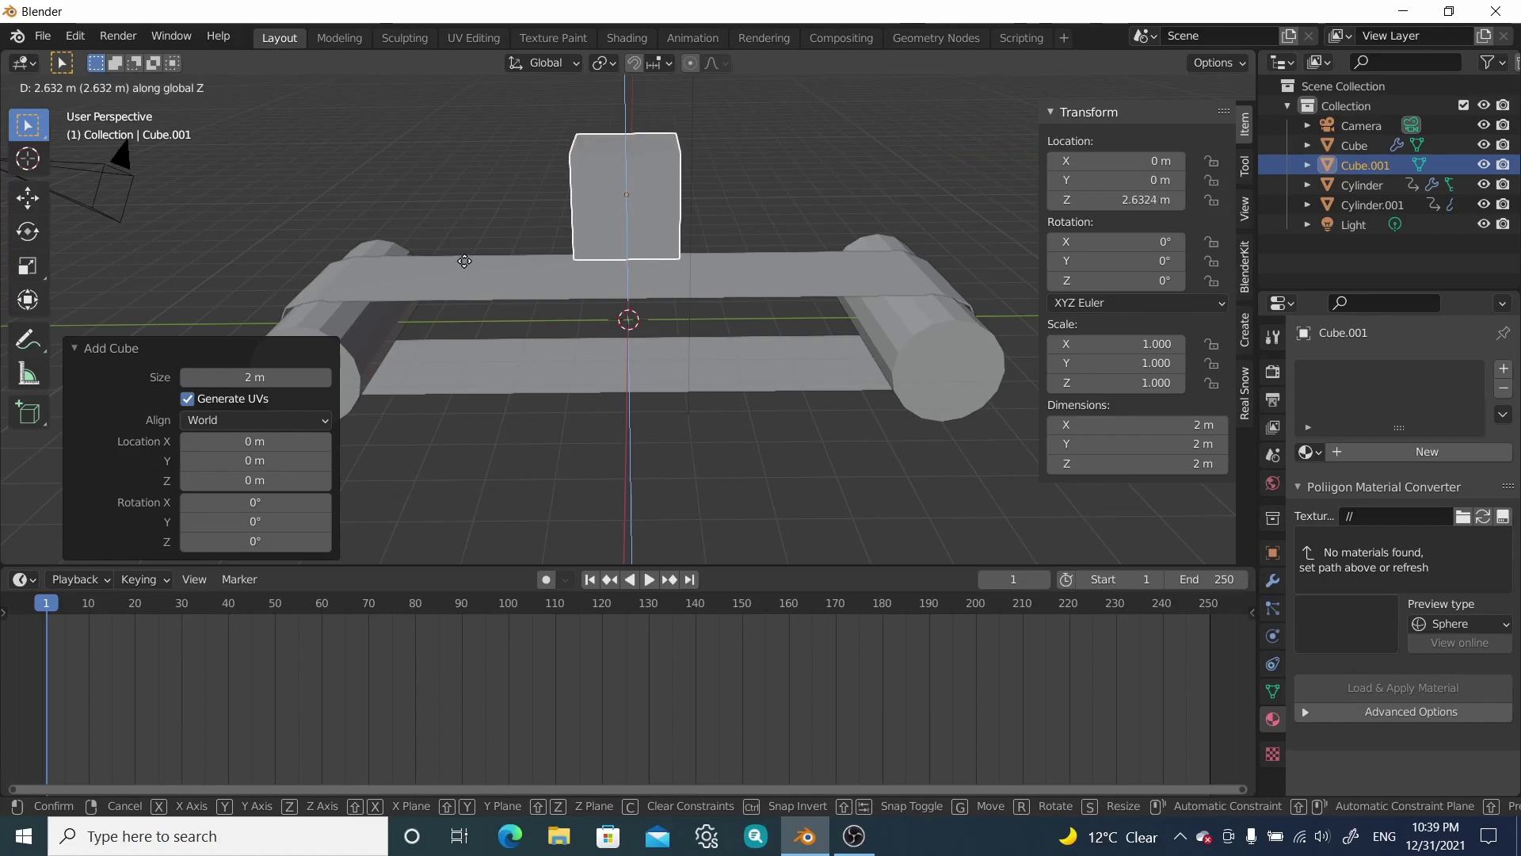
click(520, 209)
scroll(520, 209, down, 3)
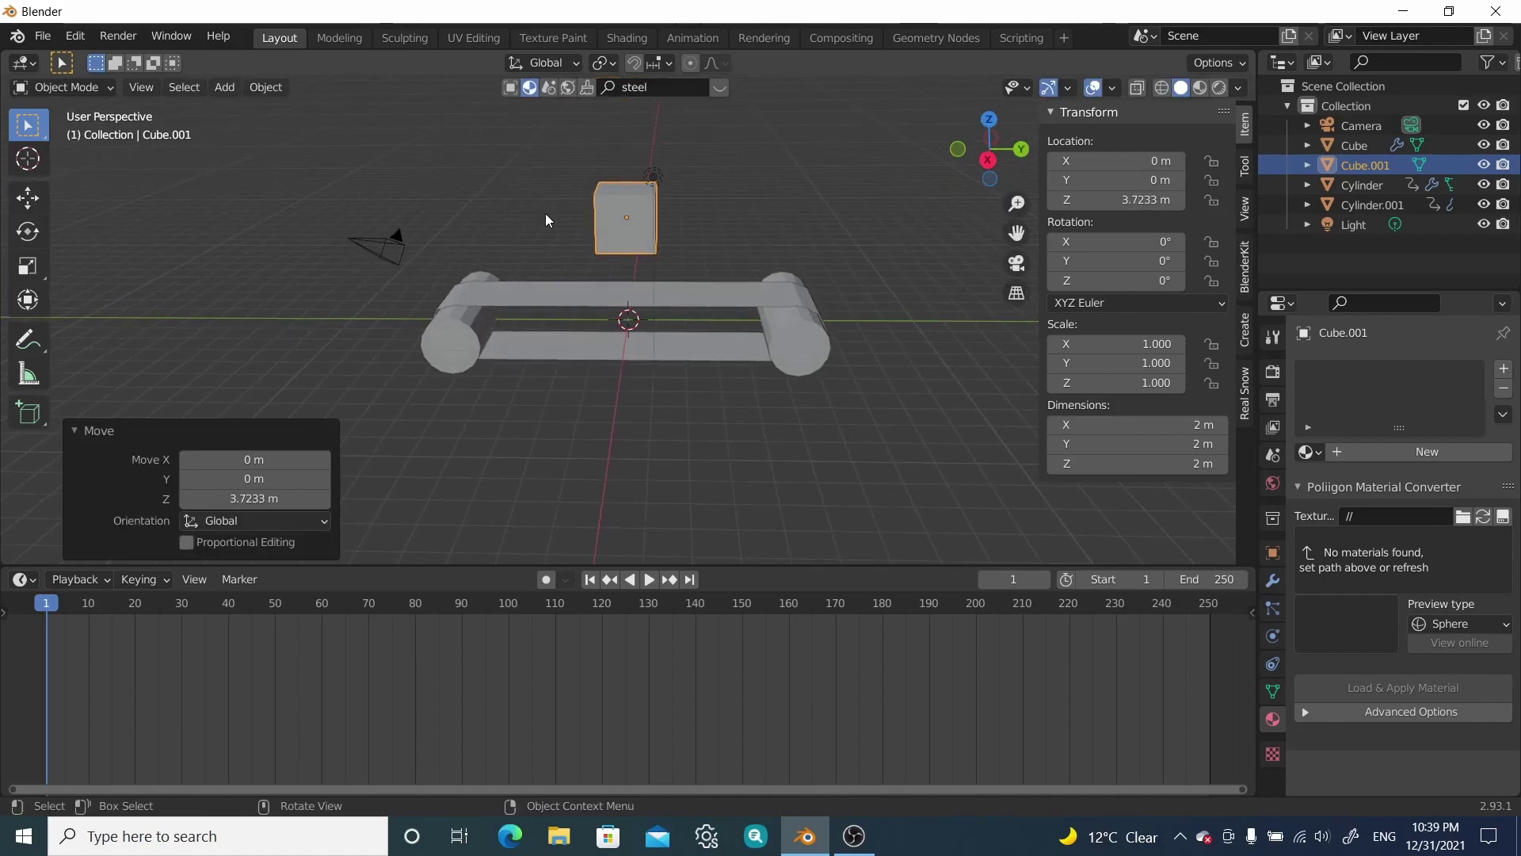
scroll(546, 215, up, 1)
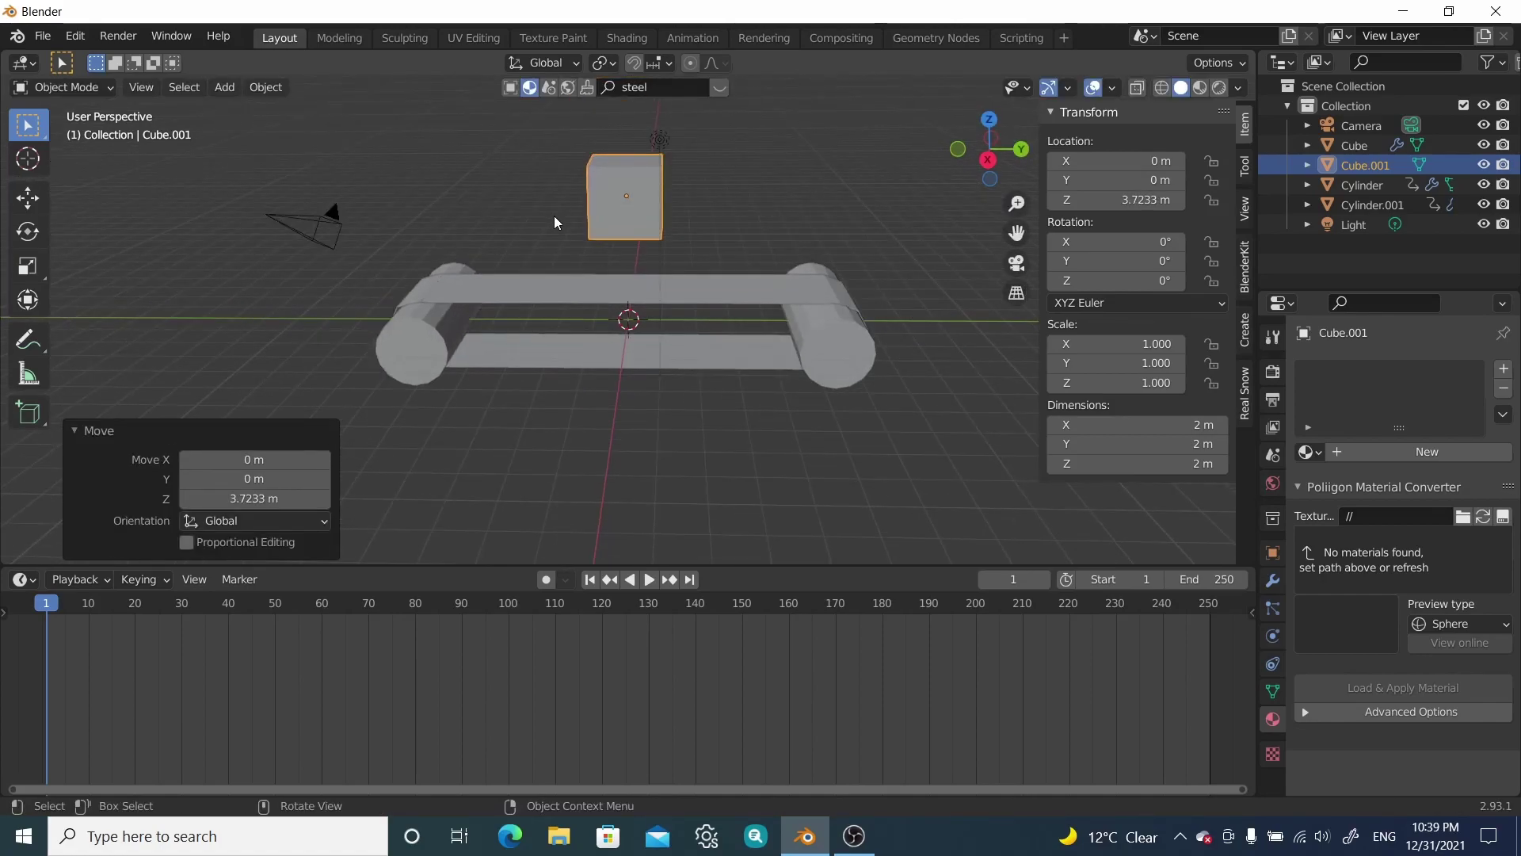
key(g)
key(z)
click(555, 140)
scroll(557, 142, down, 2)
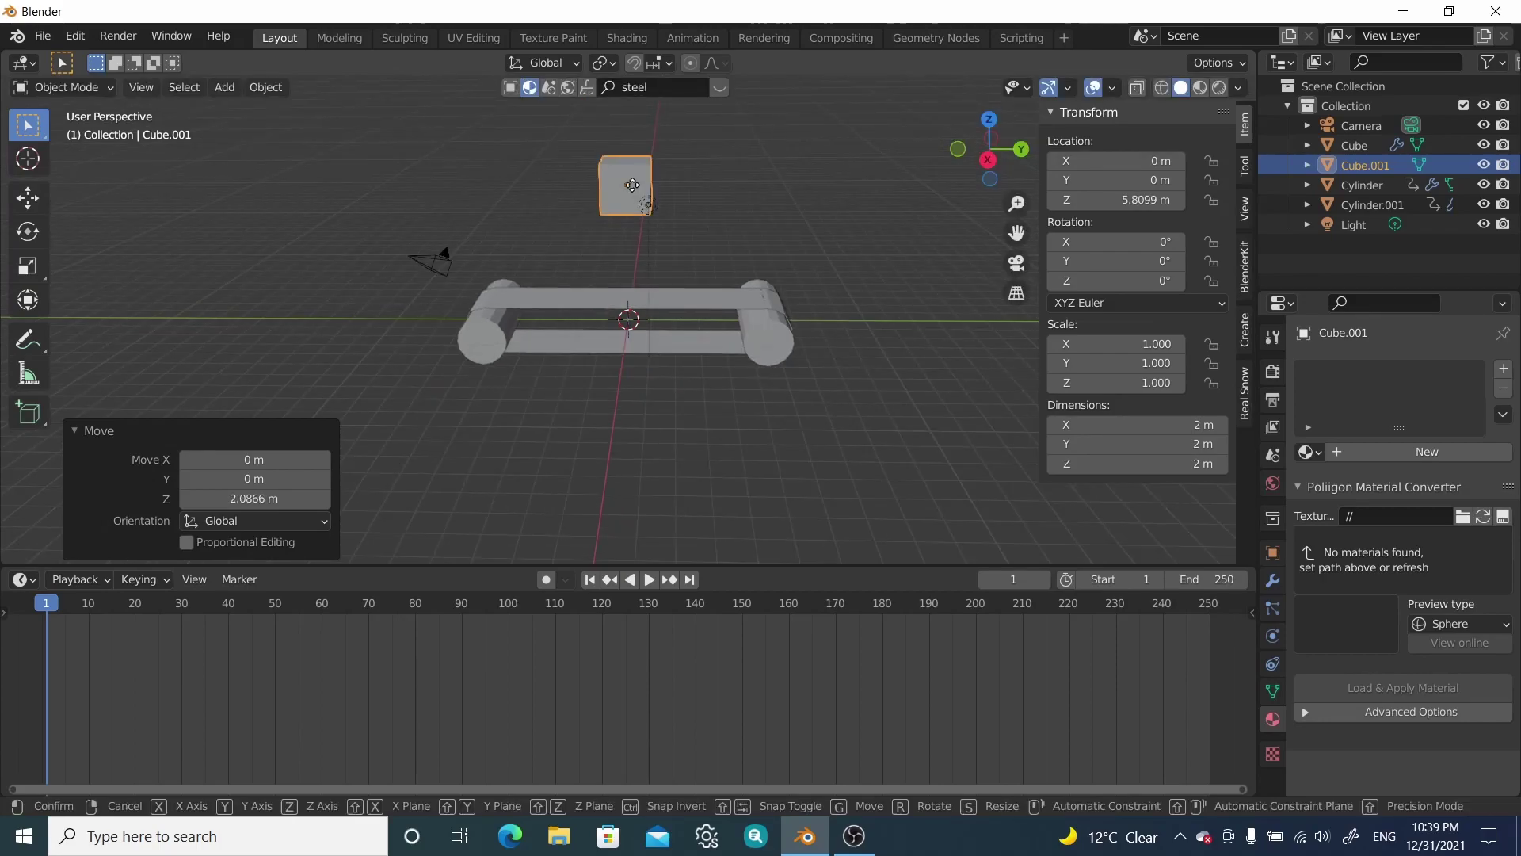
key(g)
key(y)
click(503, 176)
middle_drag(503, 186, 426, 198)
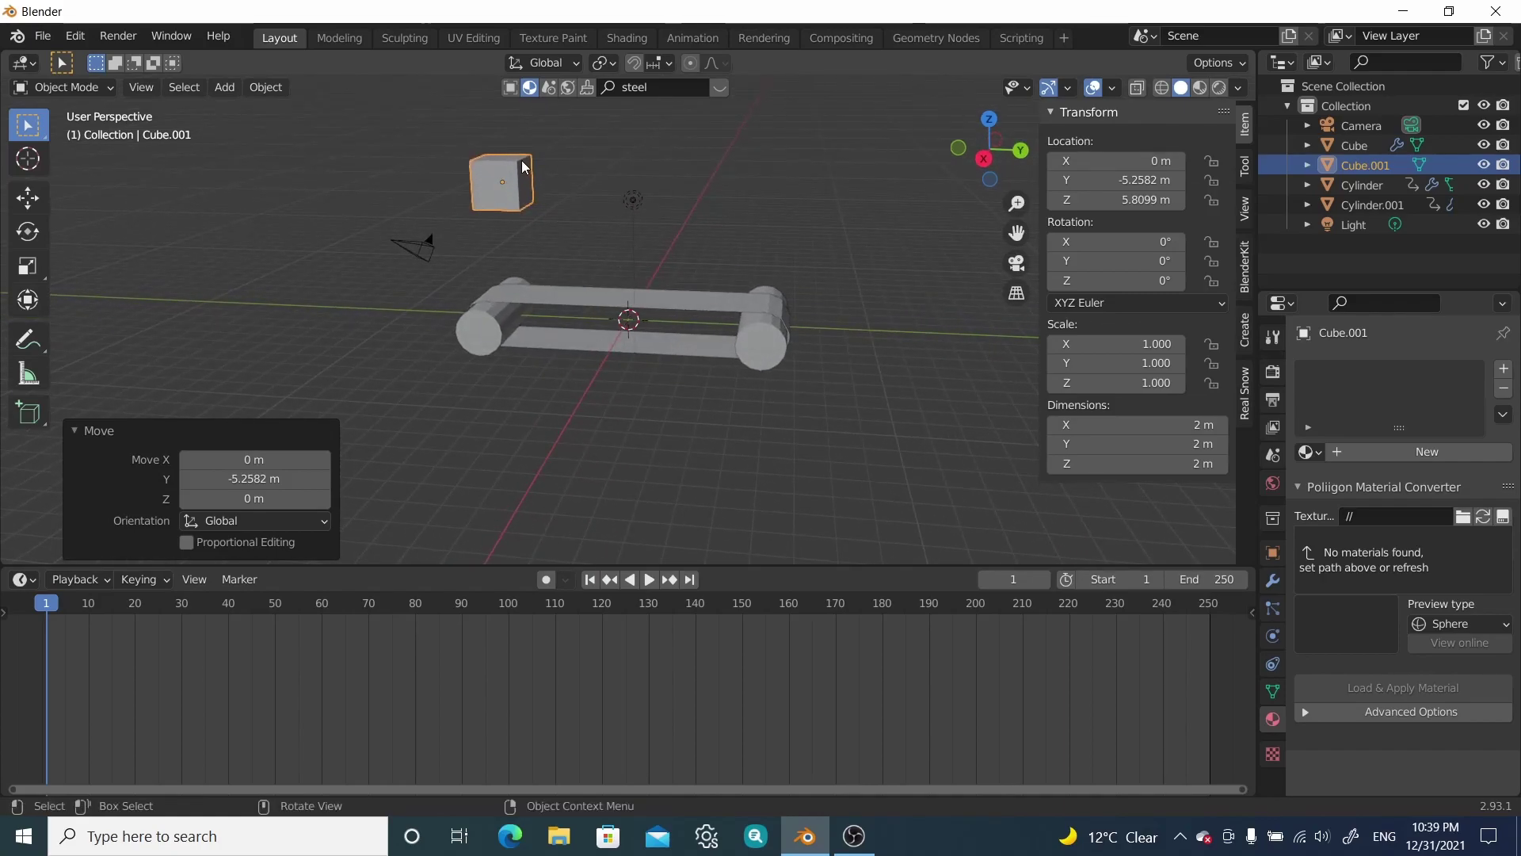
key(i)
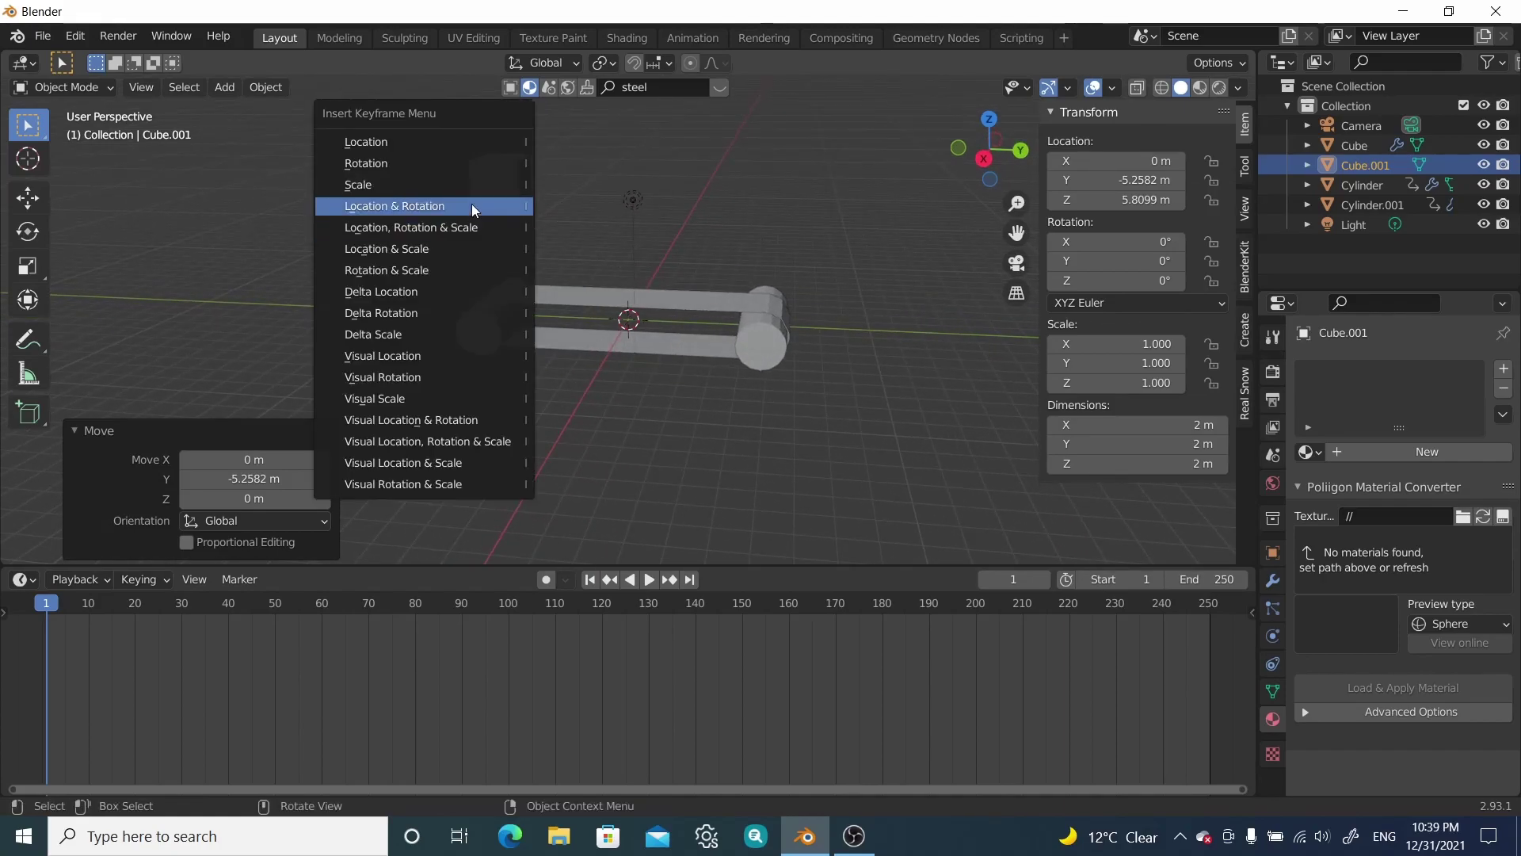
click(473, 204)
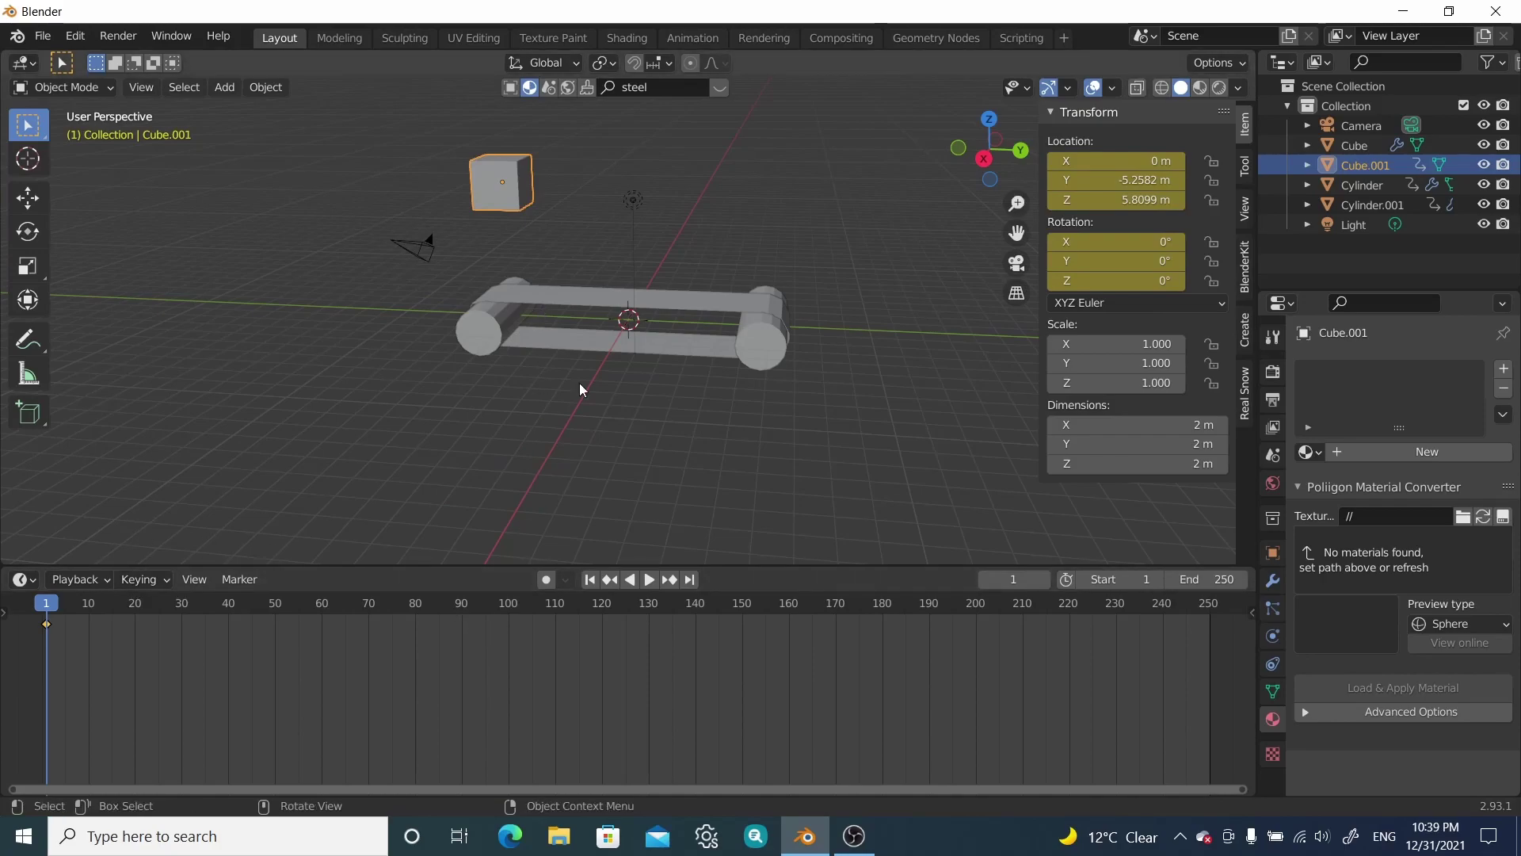
Step: Replay the animation from the start and stop it at frame 42
click(647, 581)
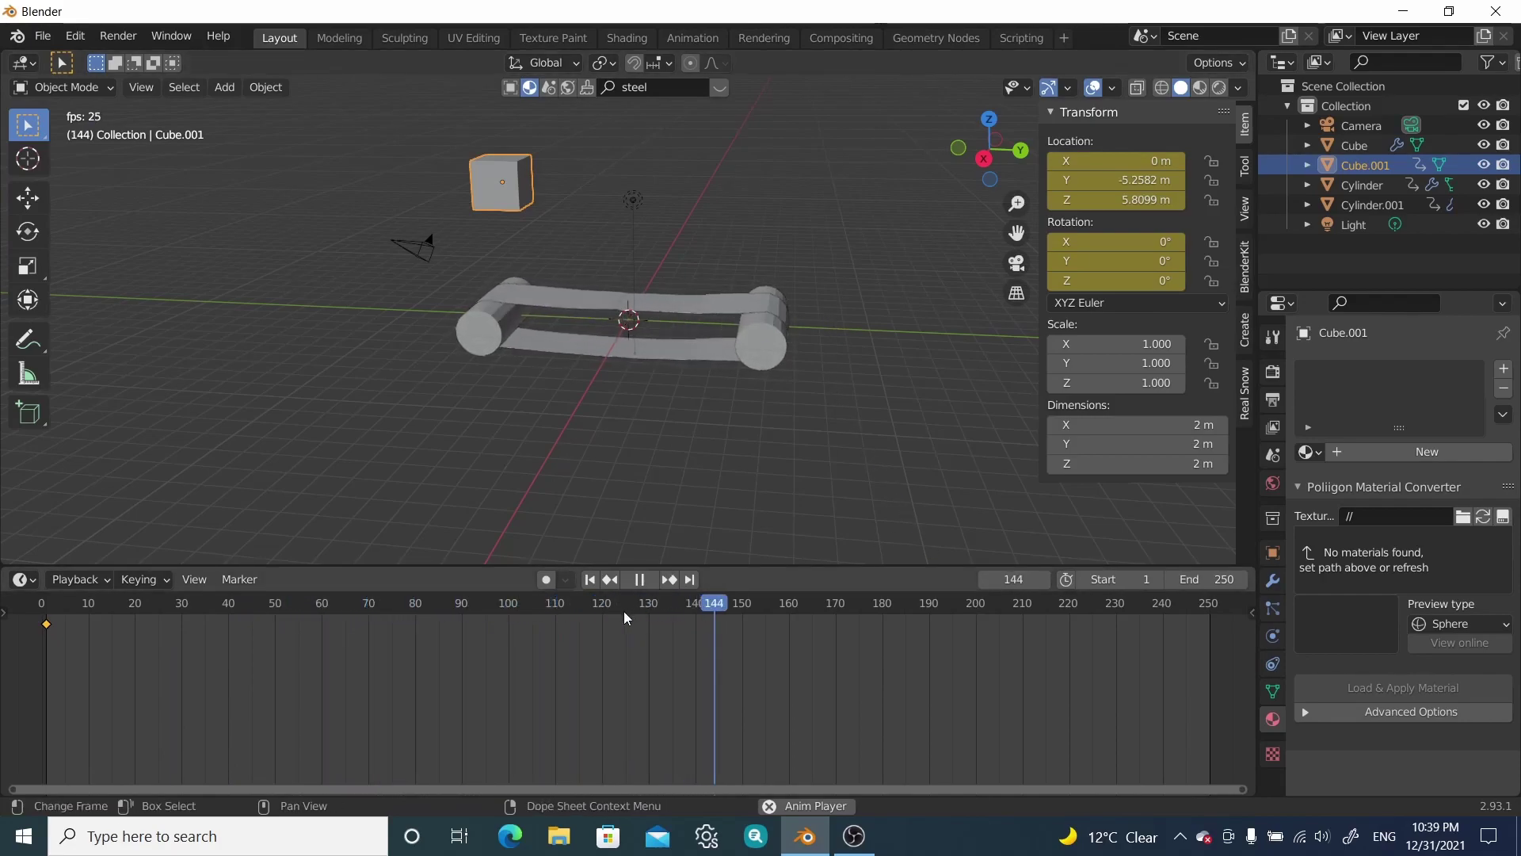
click(639, 581)
click(594, 580)
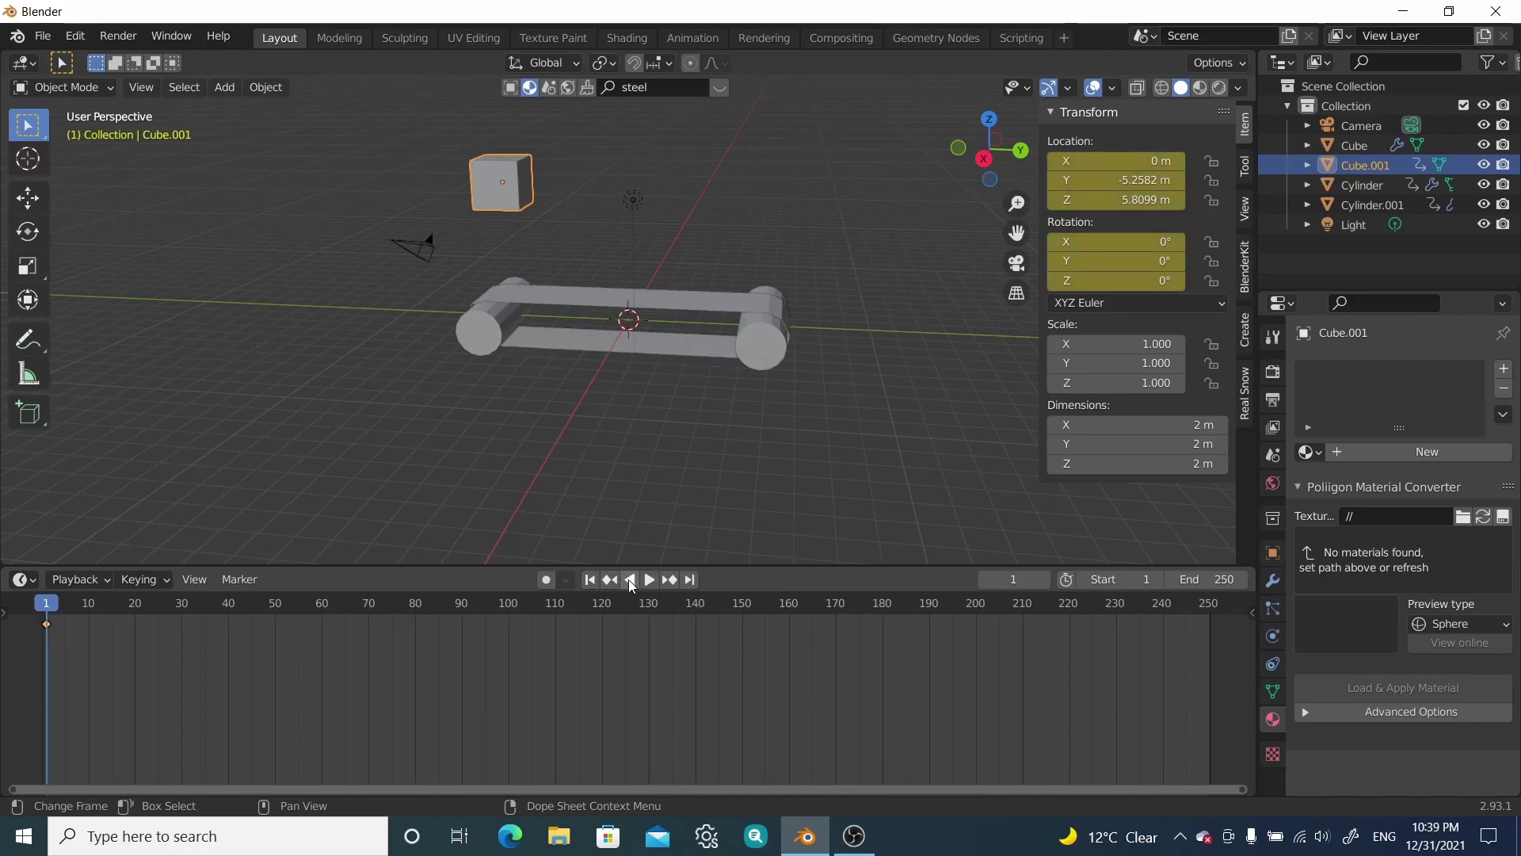
click(646, 583)
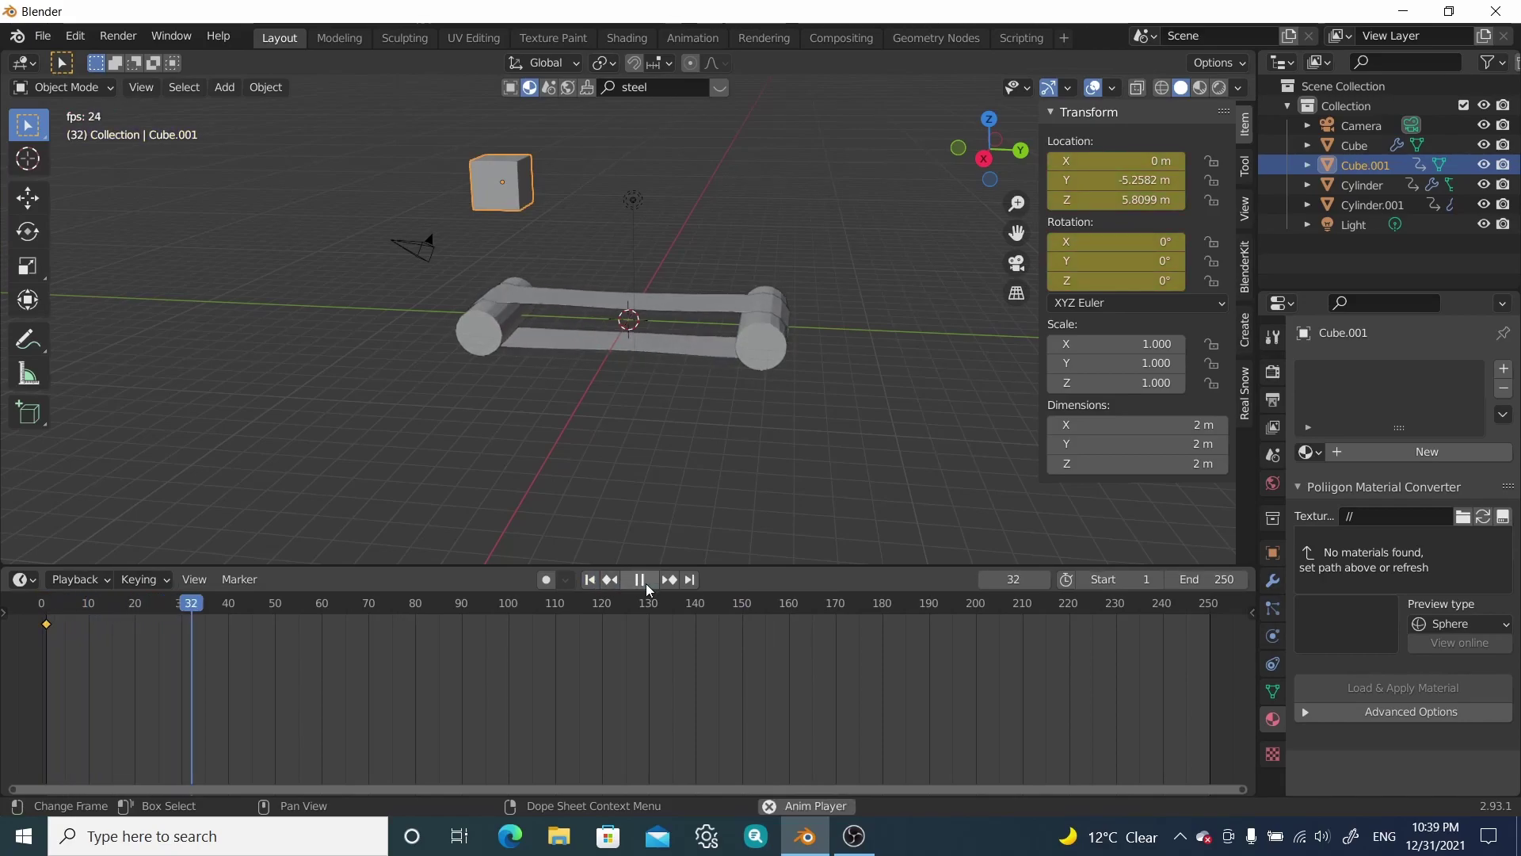
key(space)
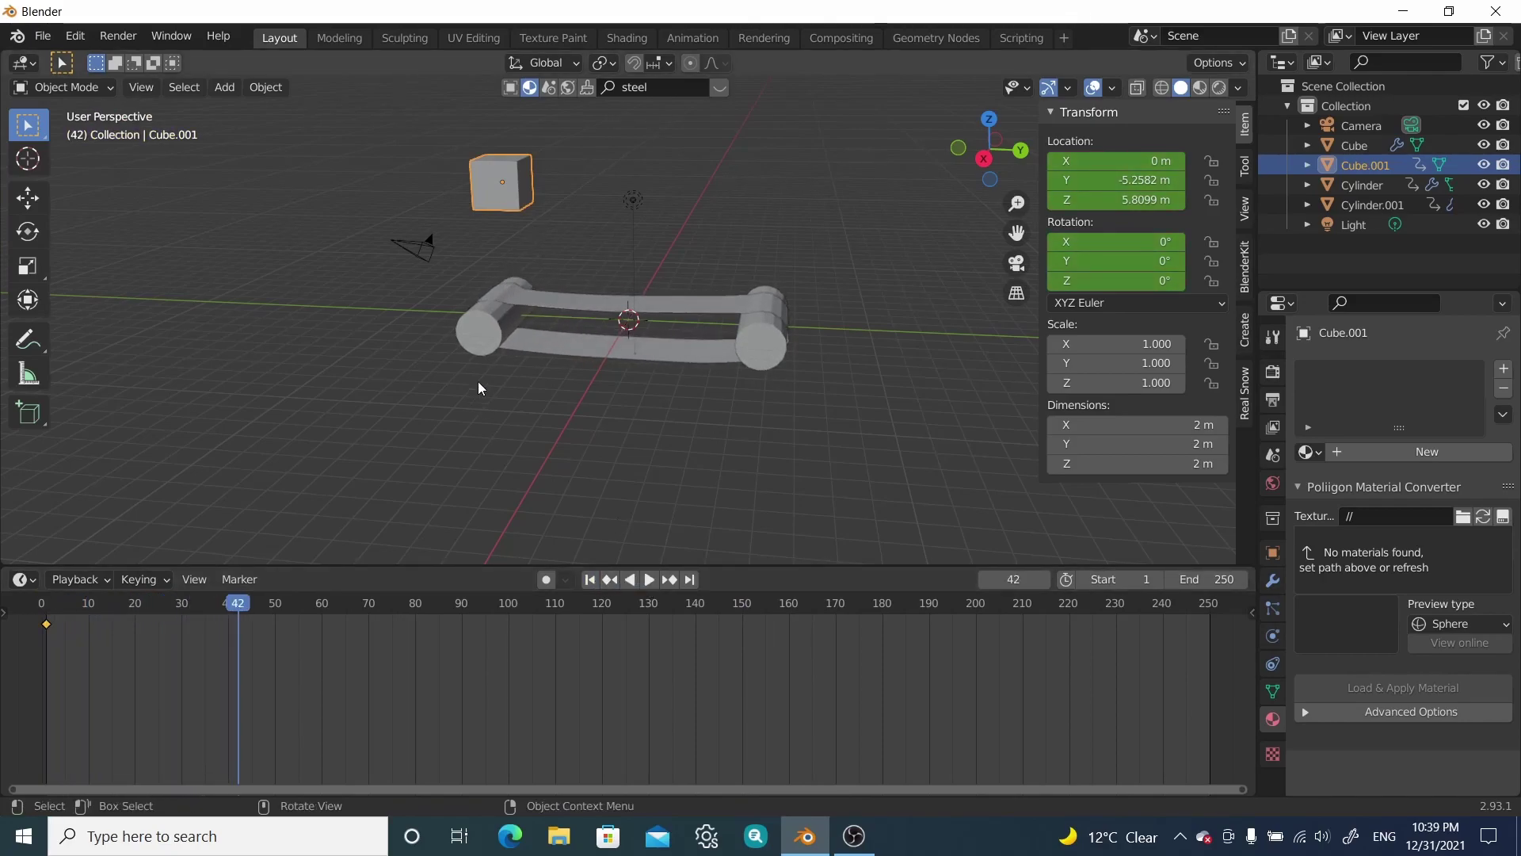
scroll(477, 222, up, 2)
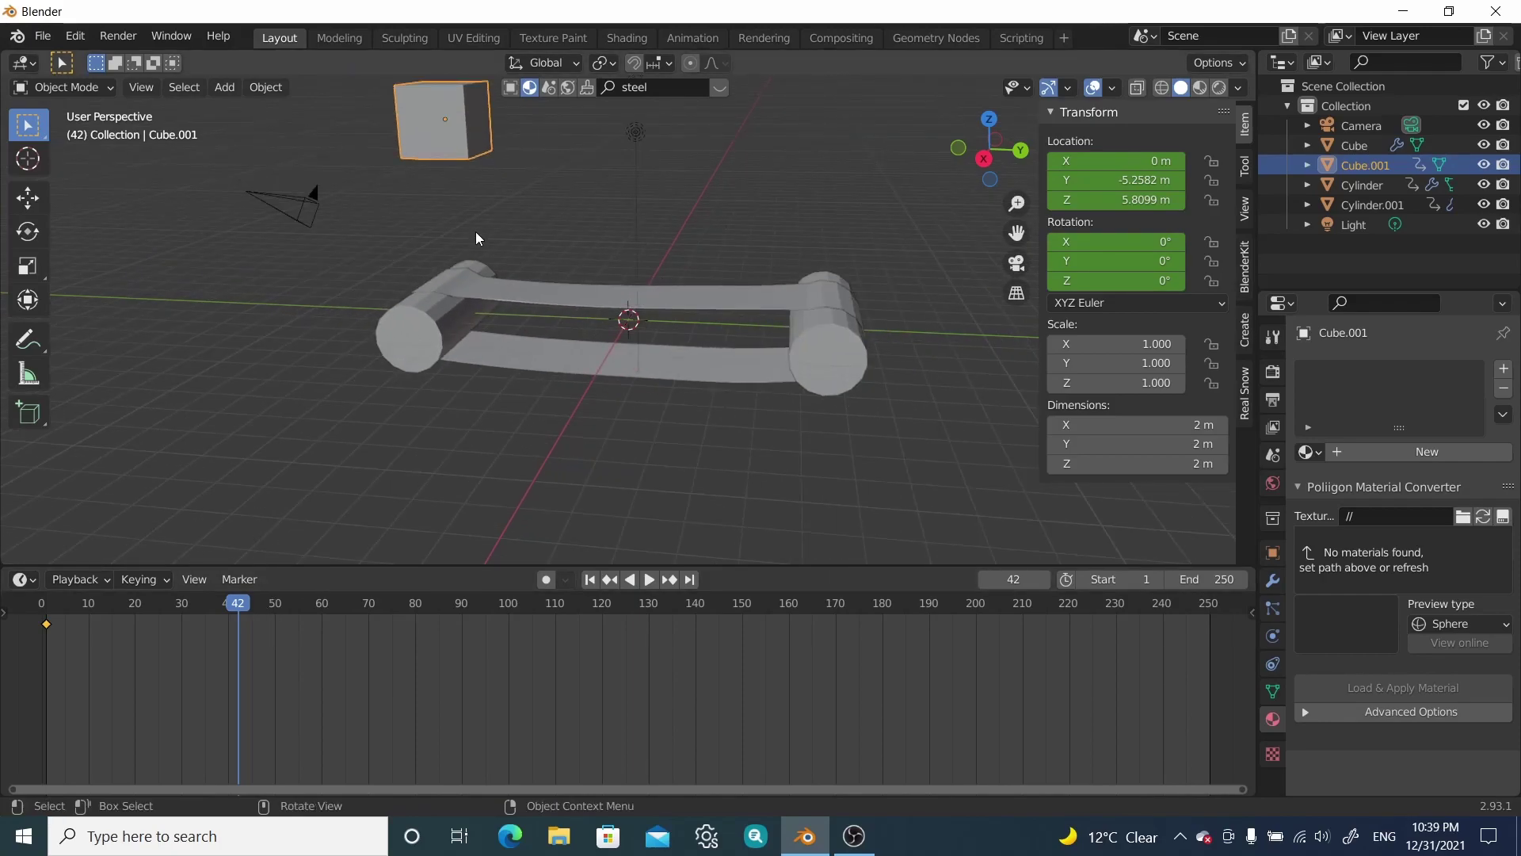
Step: Lower Cube.001 to 2.1152 m, tilt it -6.68° on X, and keyframe location and rotation
key(g)
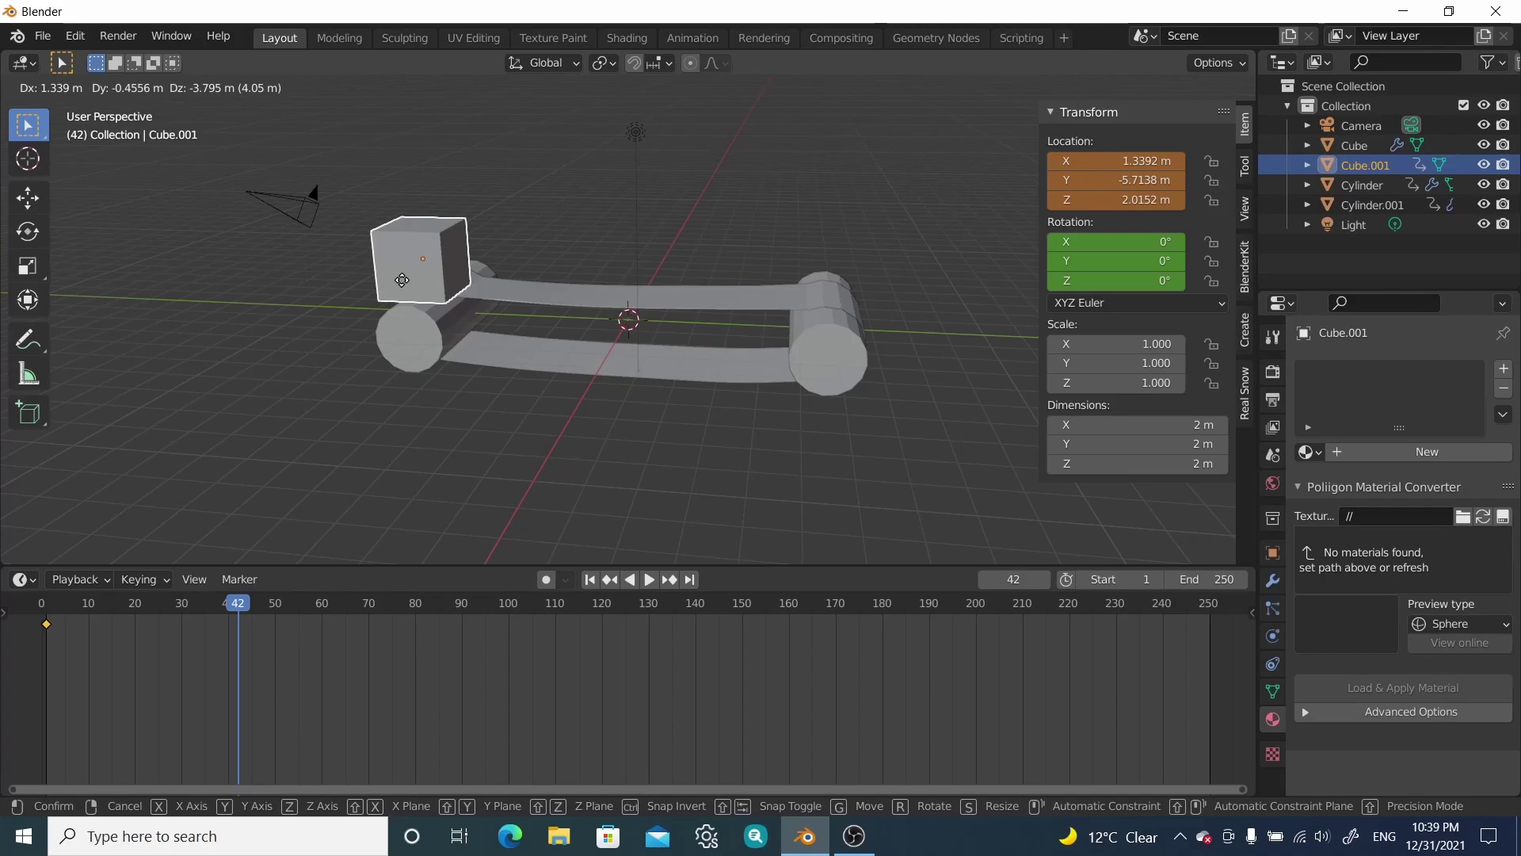
key(z)
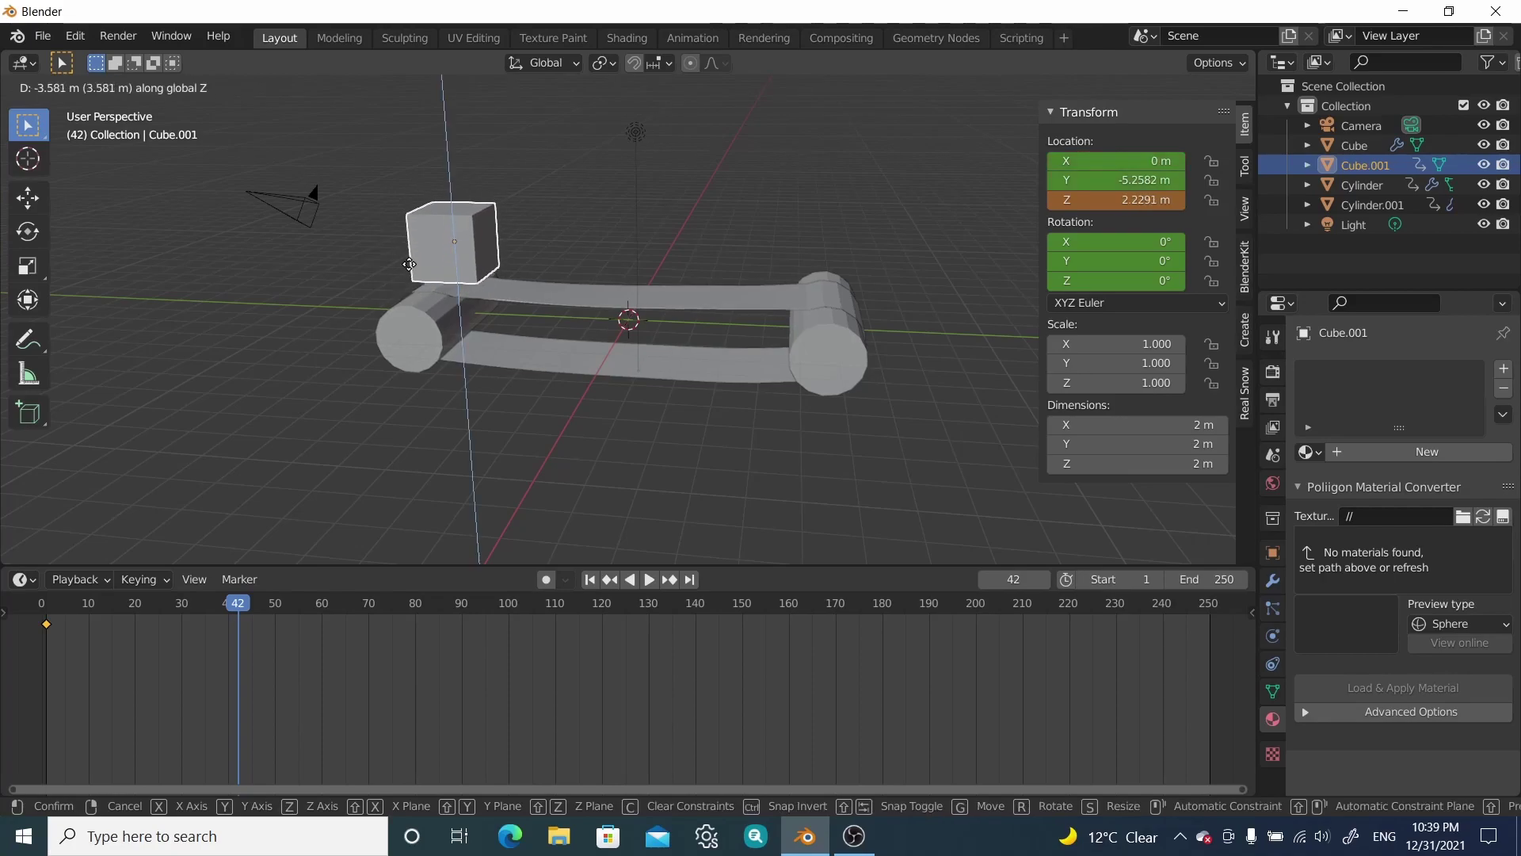
click(409, 264)
middle_drag(427, 264, 582, 174)
key(r)
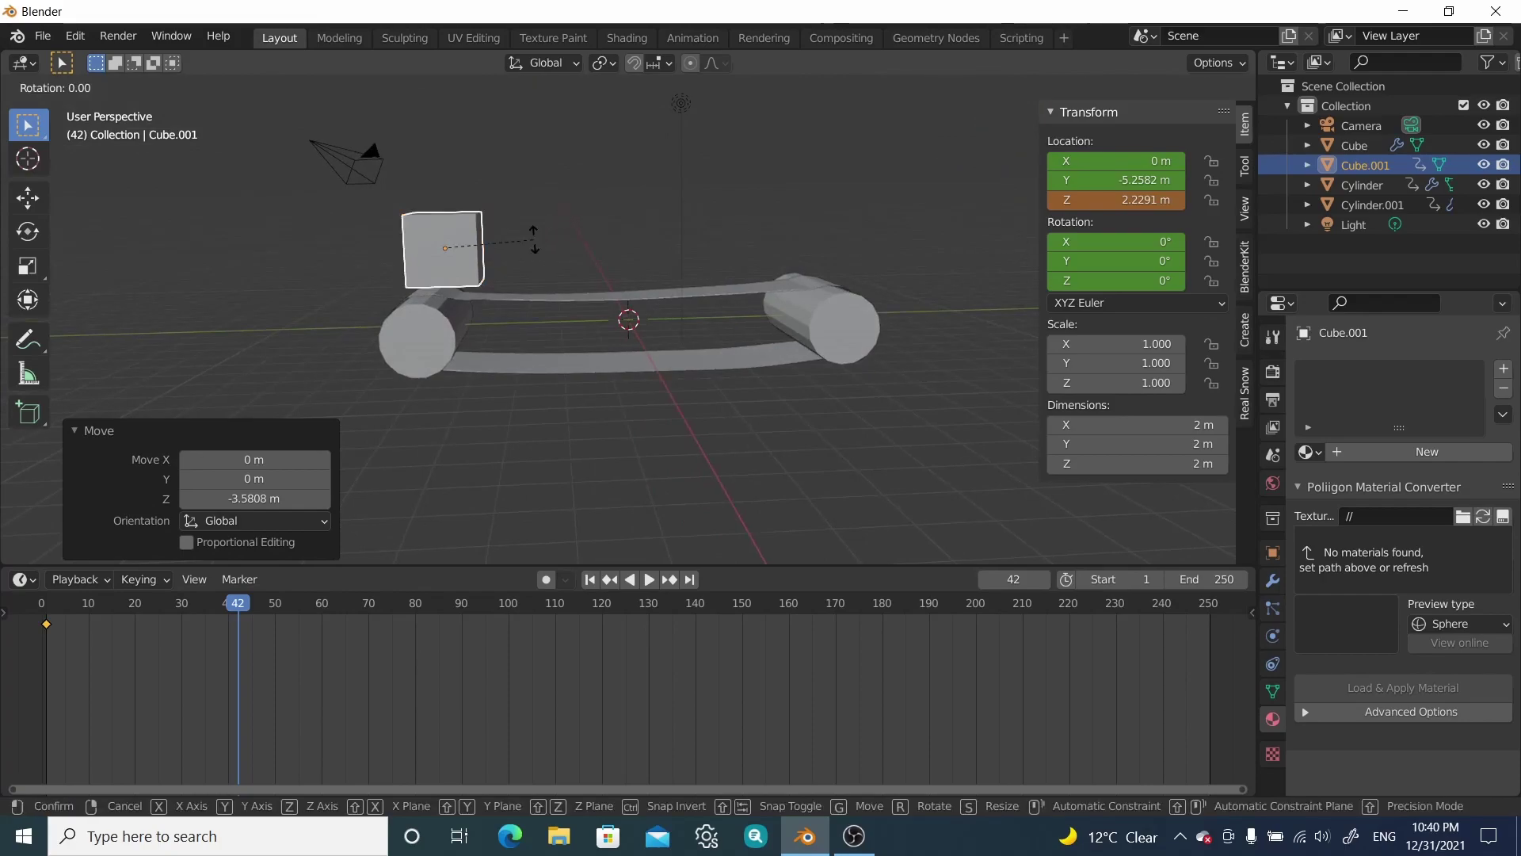
key(x)
click(520, 246)
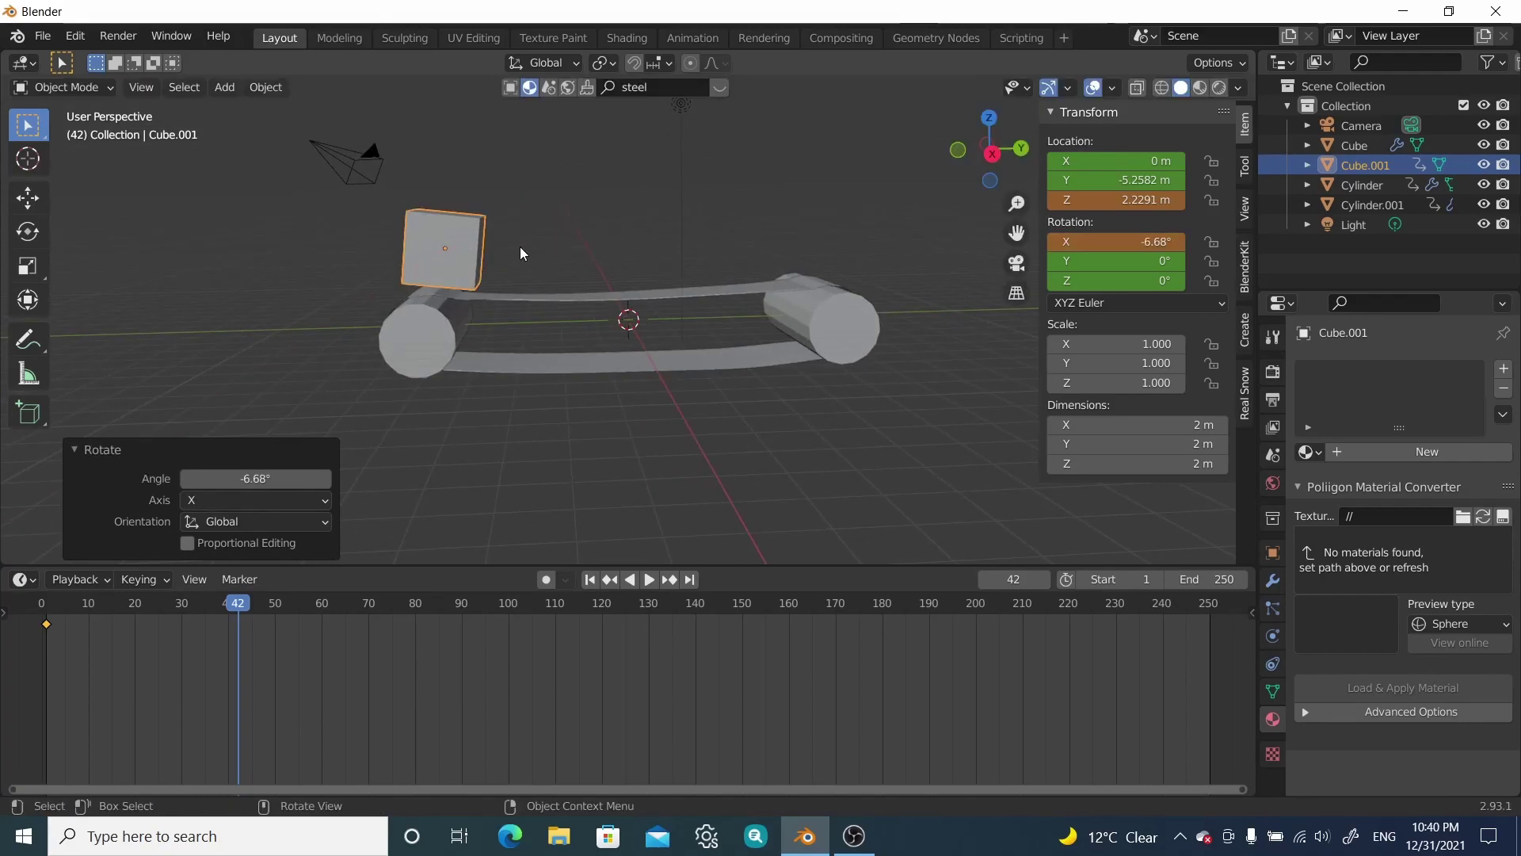
key(g)
key(z)
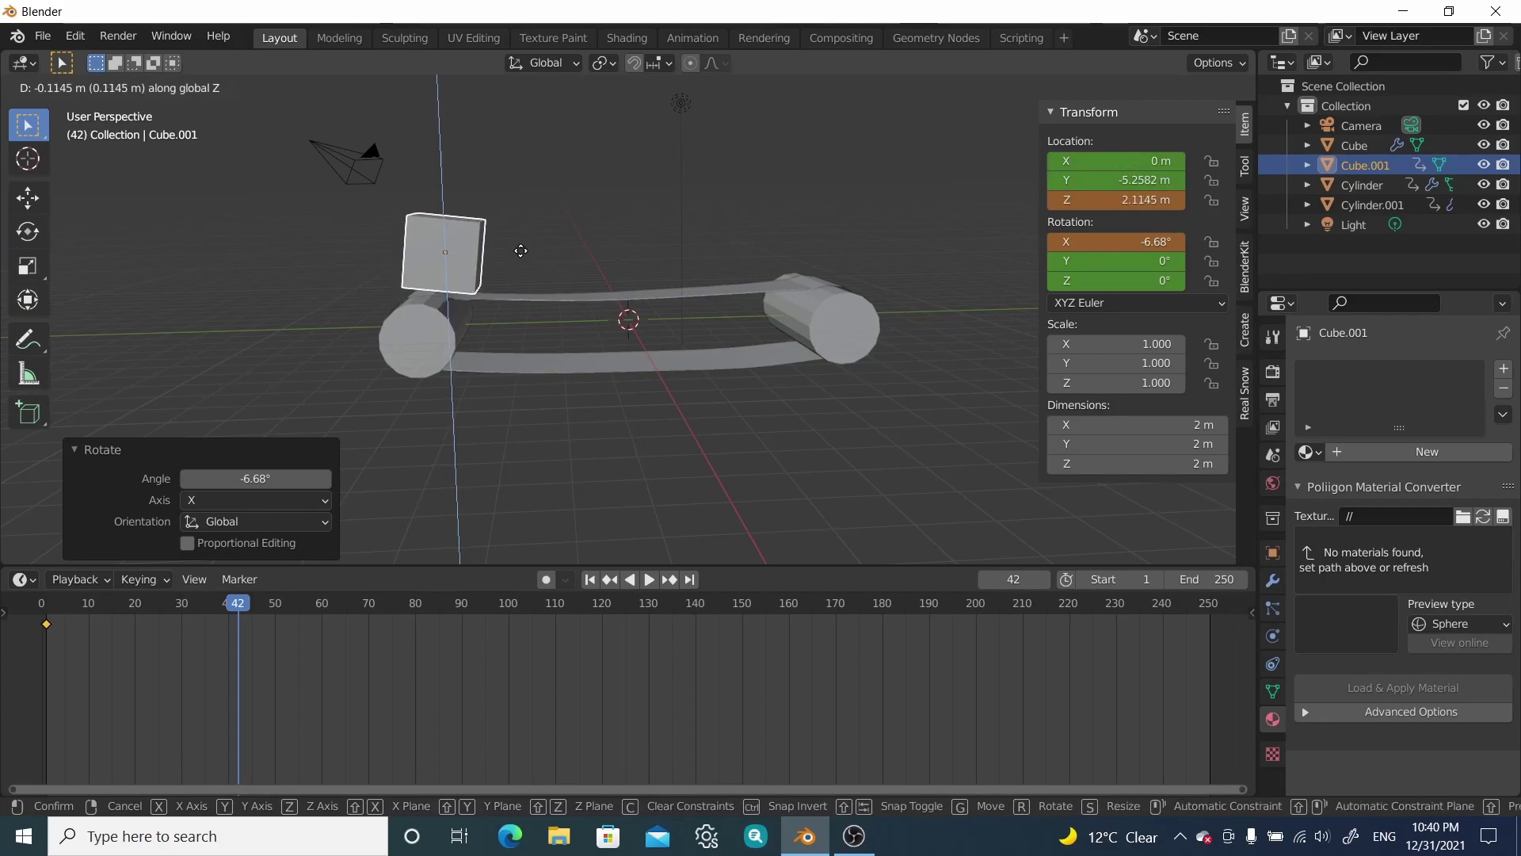
click(520, 251)
middle_drag(520, 250, 415, 322)
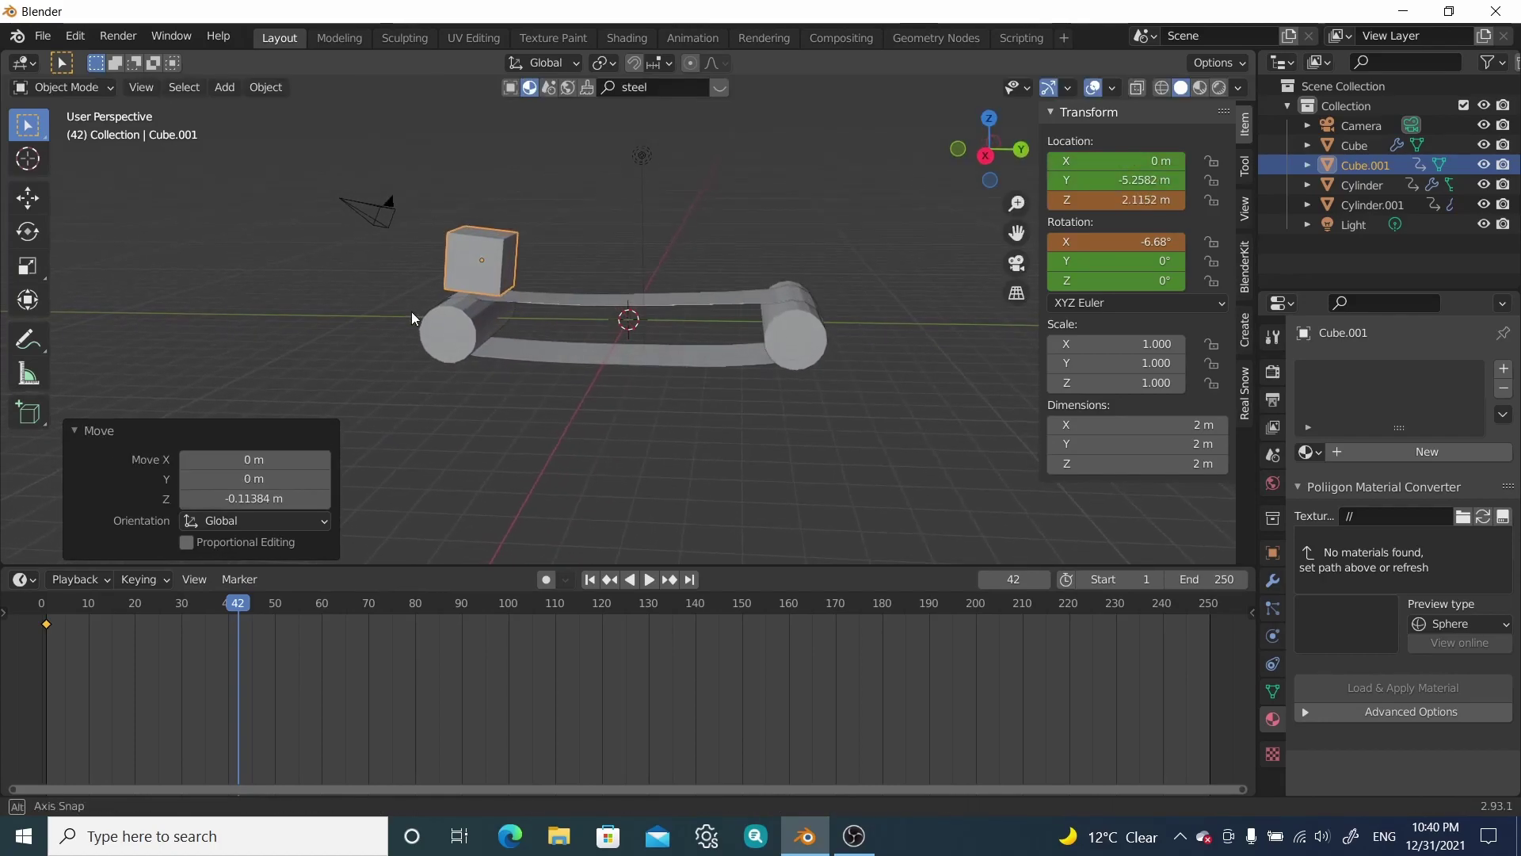
key(i)
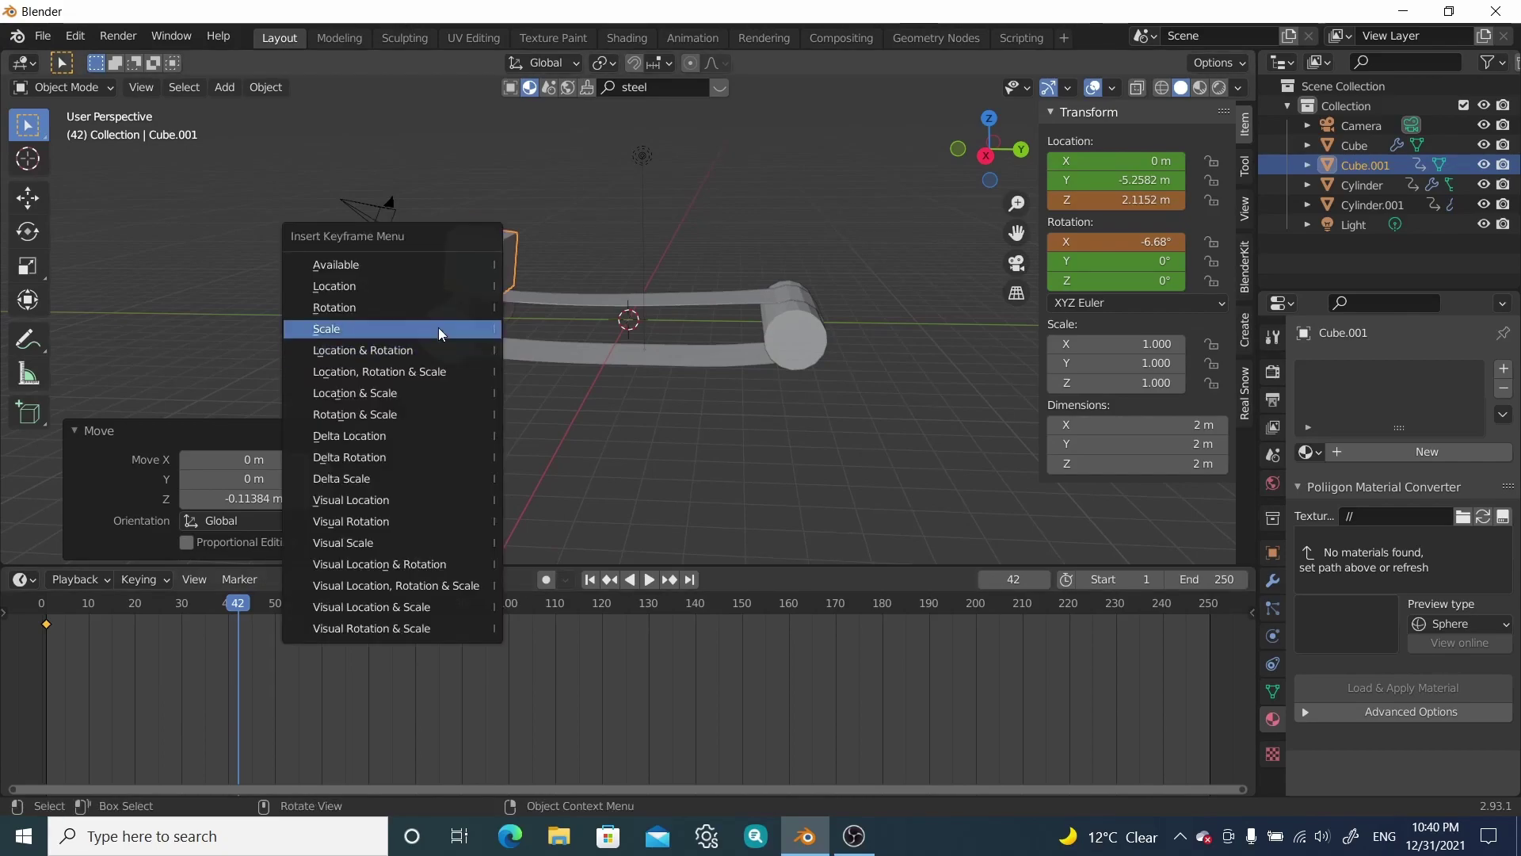
click(439, 350)
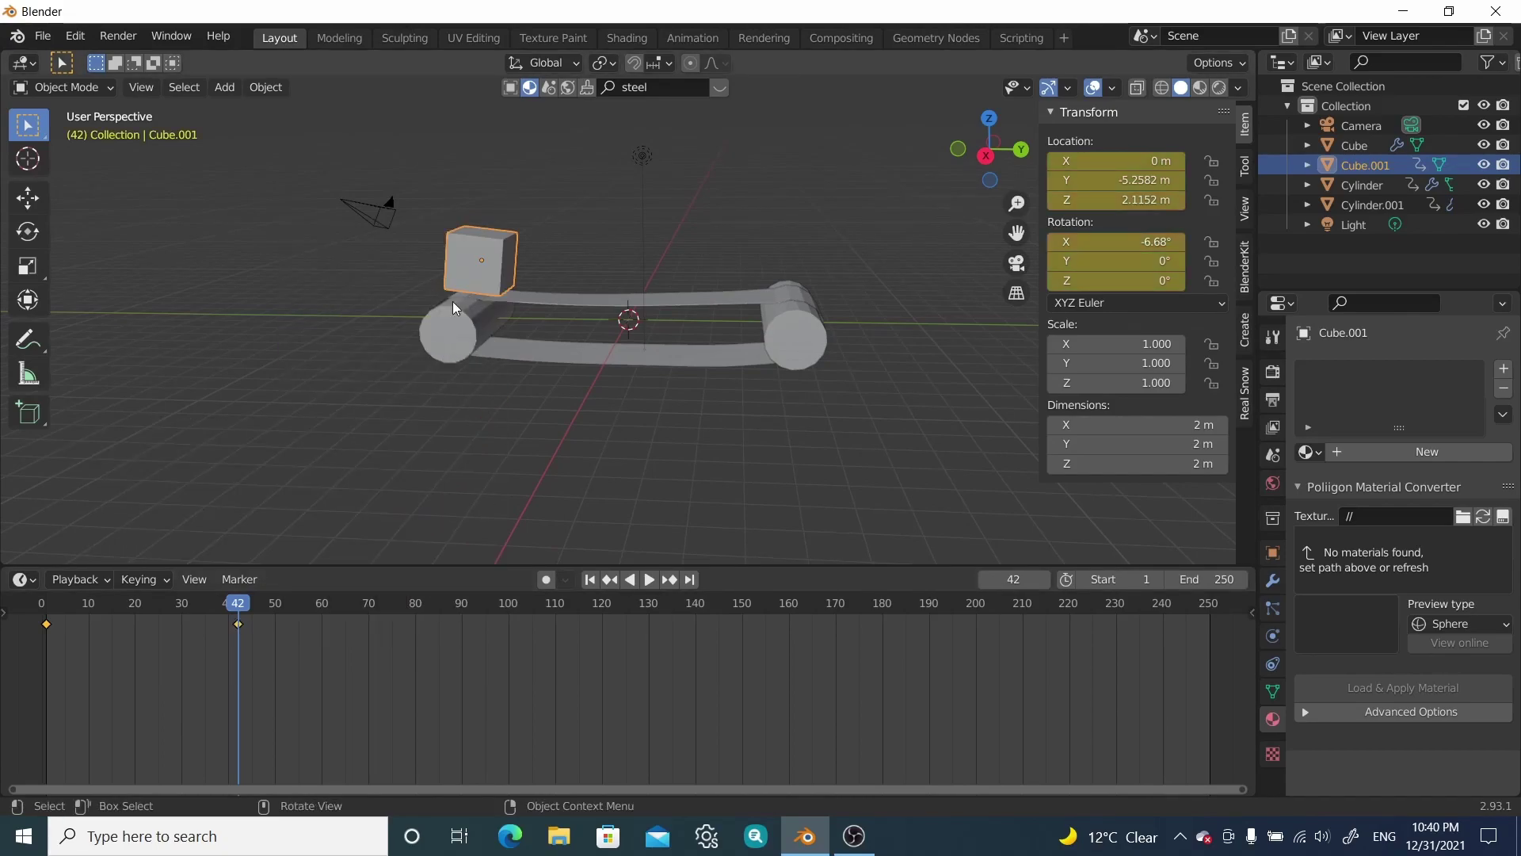
Step: Replay from frame 1 to watch Cube.001 drop onto the belt, stopping at frame 151
click(589, 579)
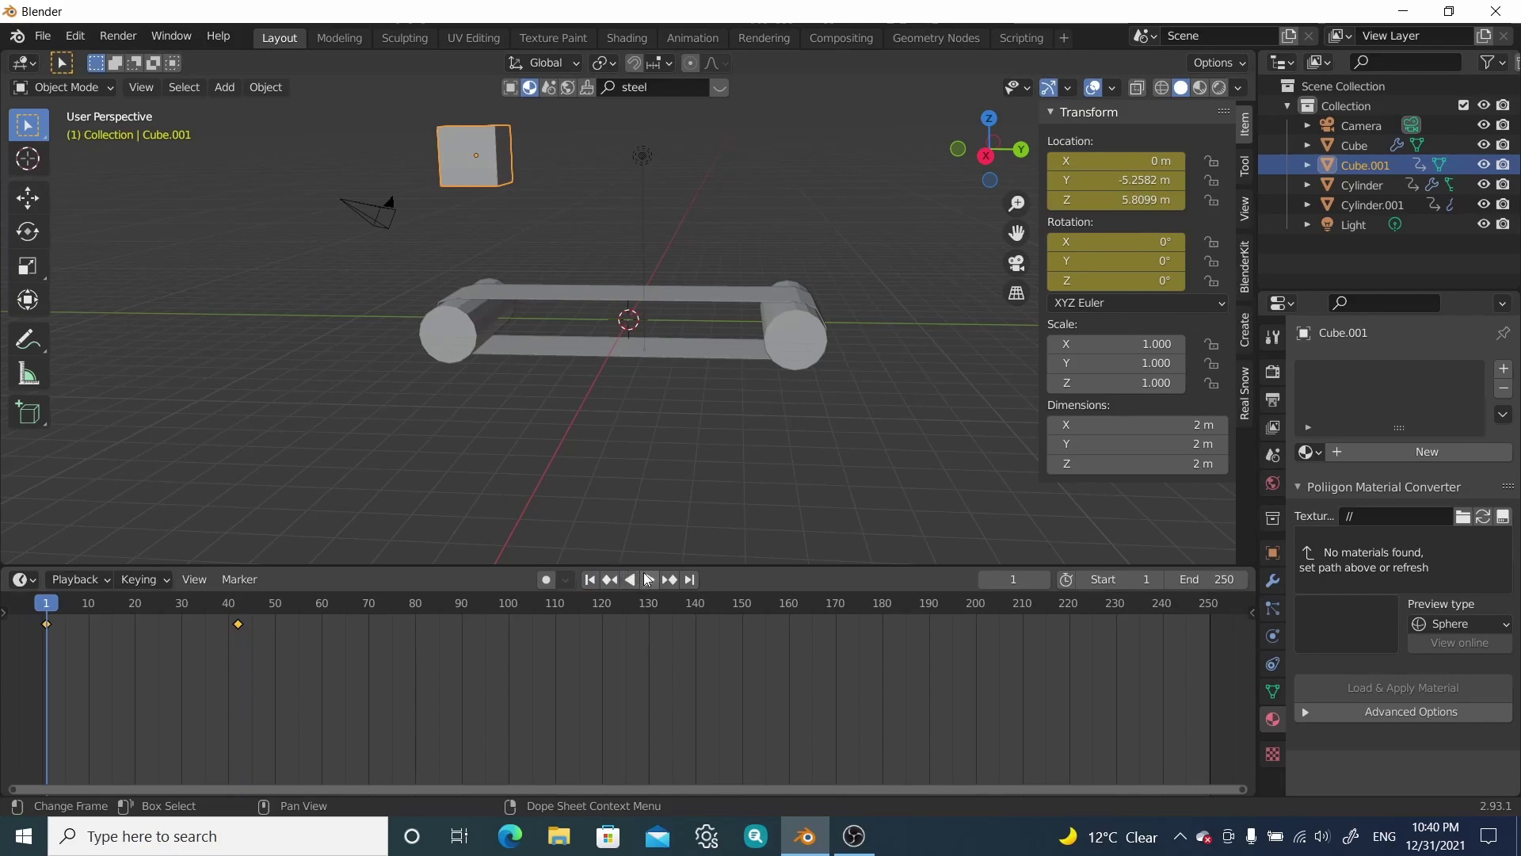
click(650, 579)
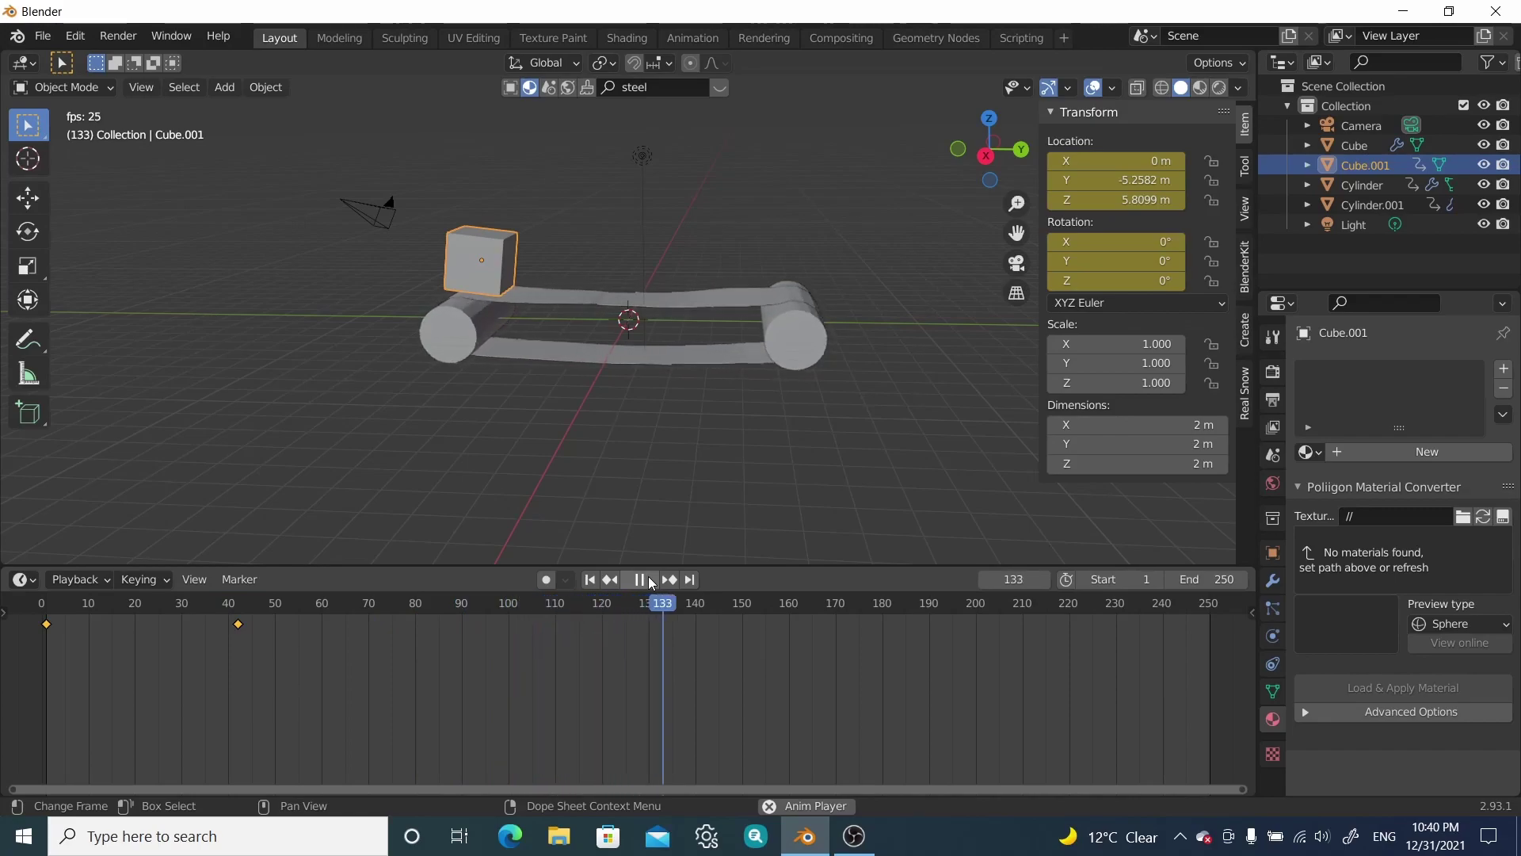
click(649, 581)
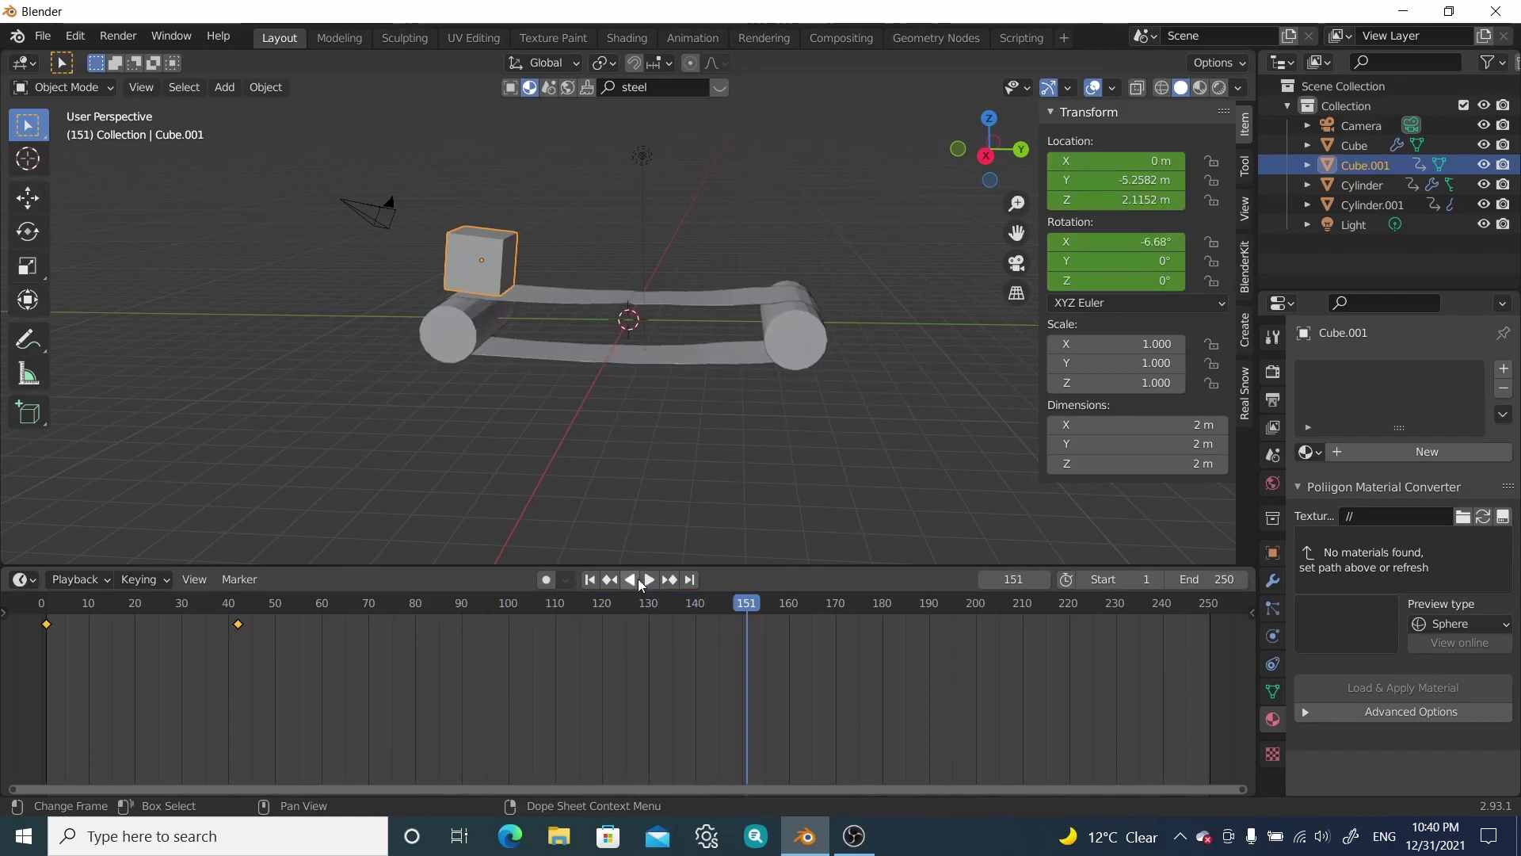
Step: Slide the cube along Y to the belt's middle and level its tilt on X
middle_drag(616, 298, 607, 340)
key(g)
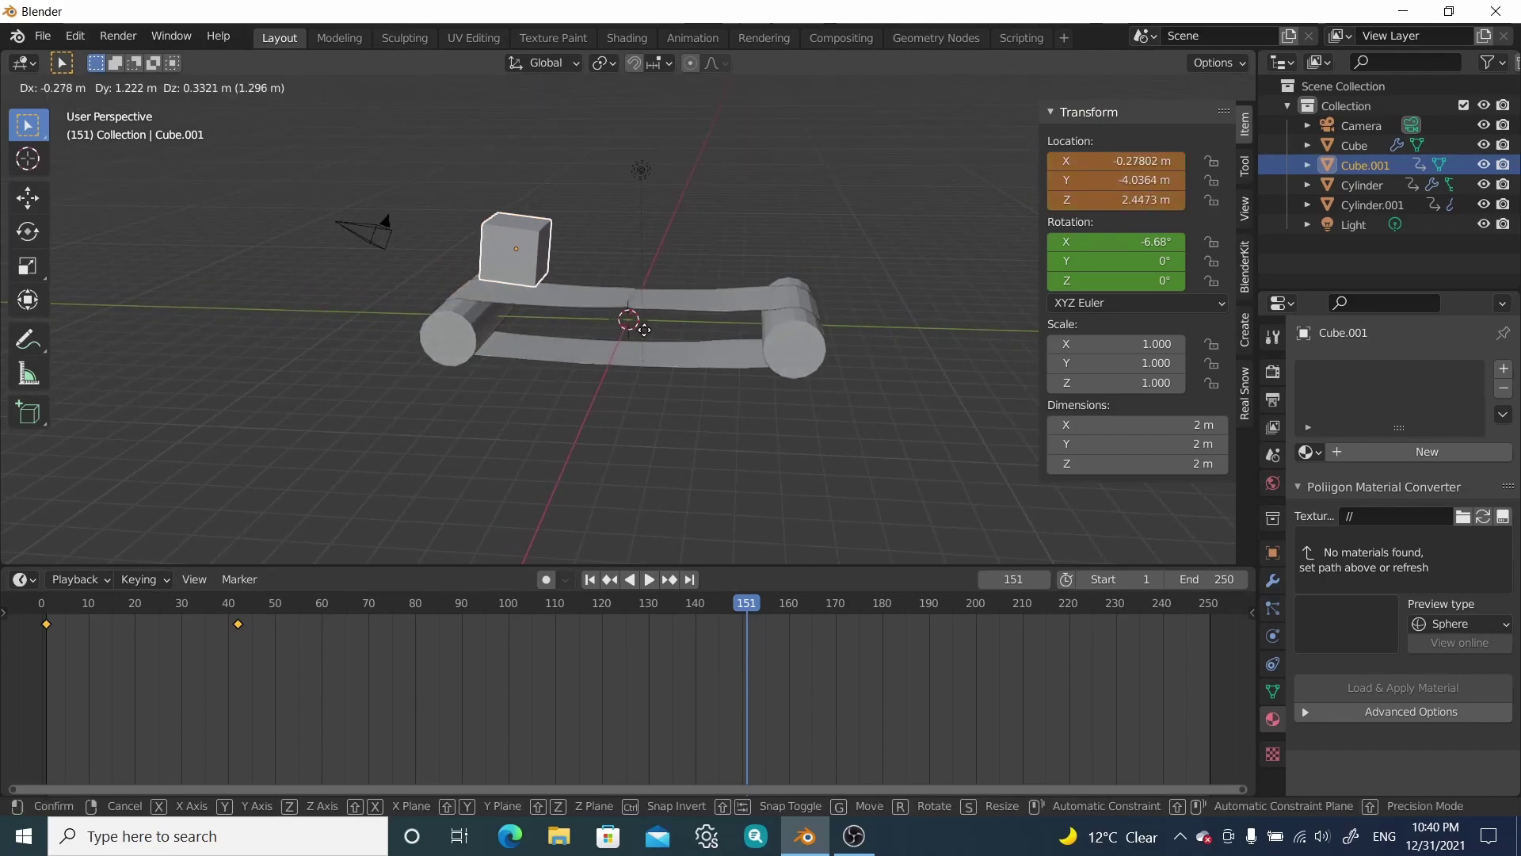
key(y)
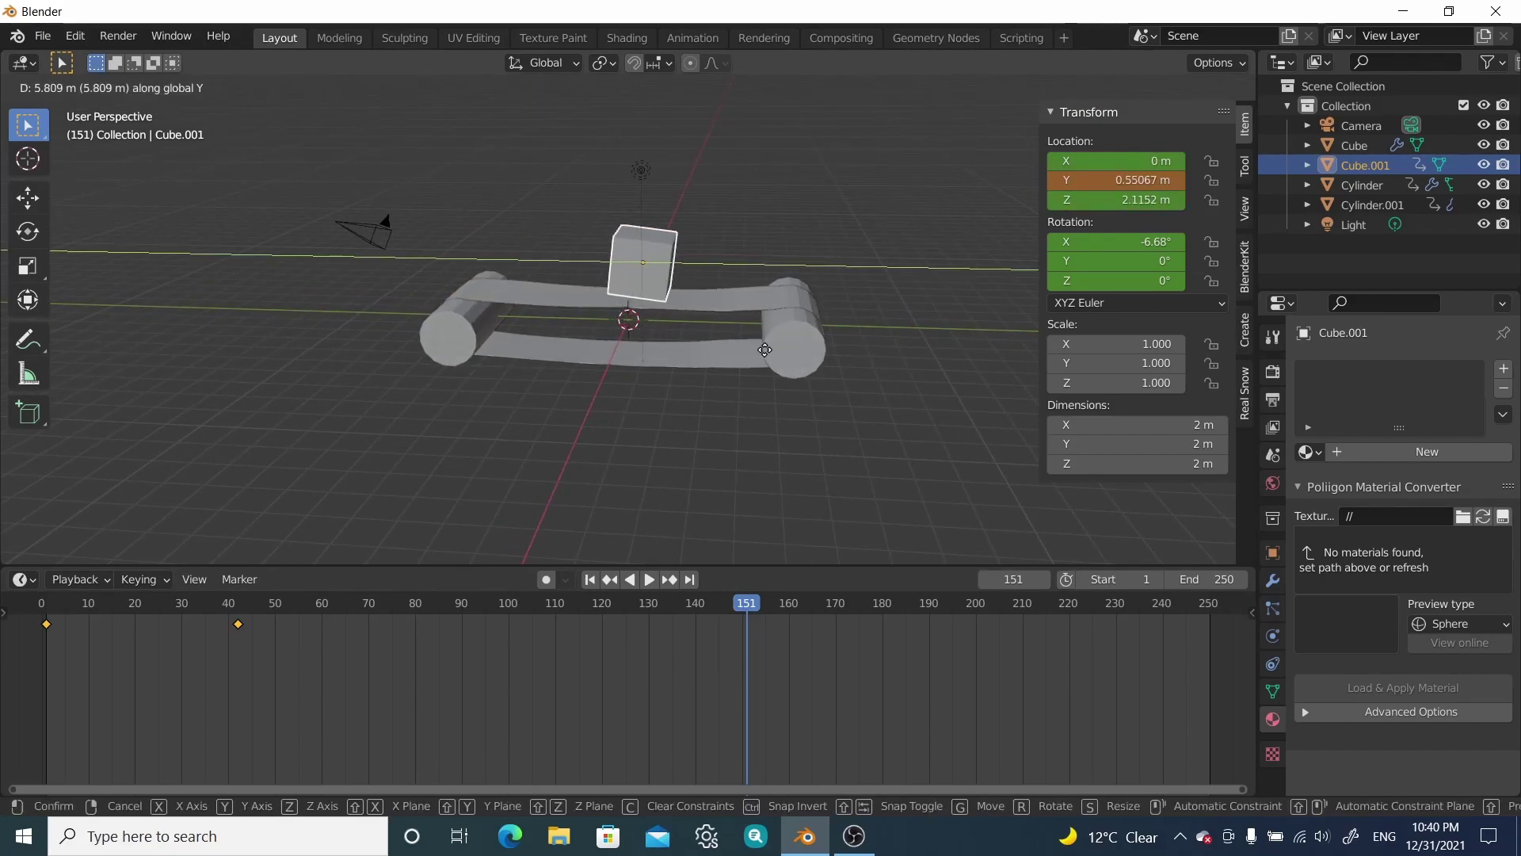
click(763, 351)
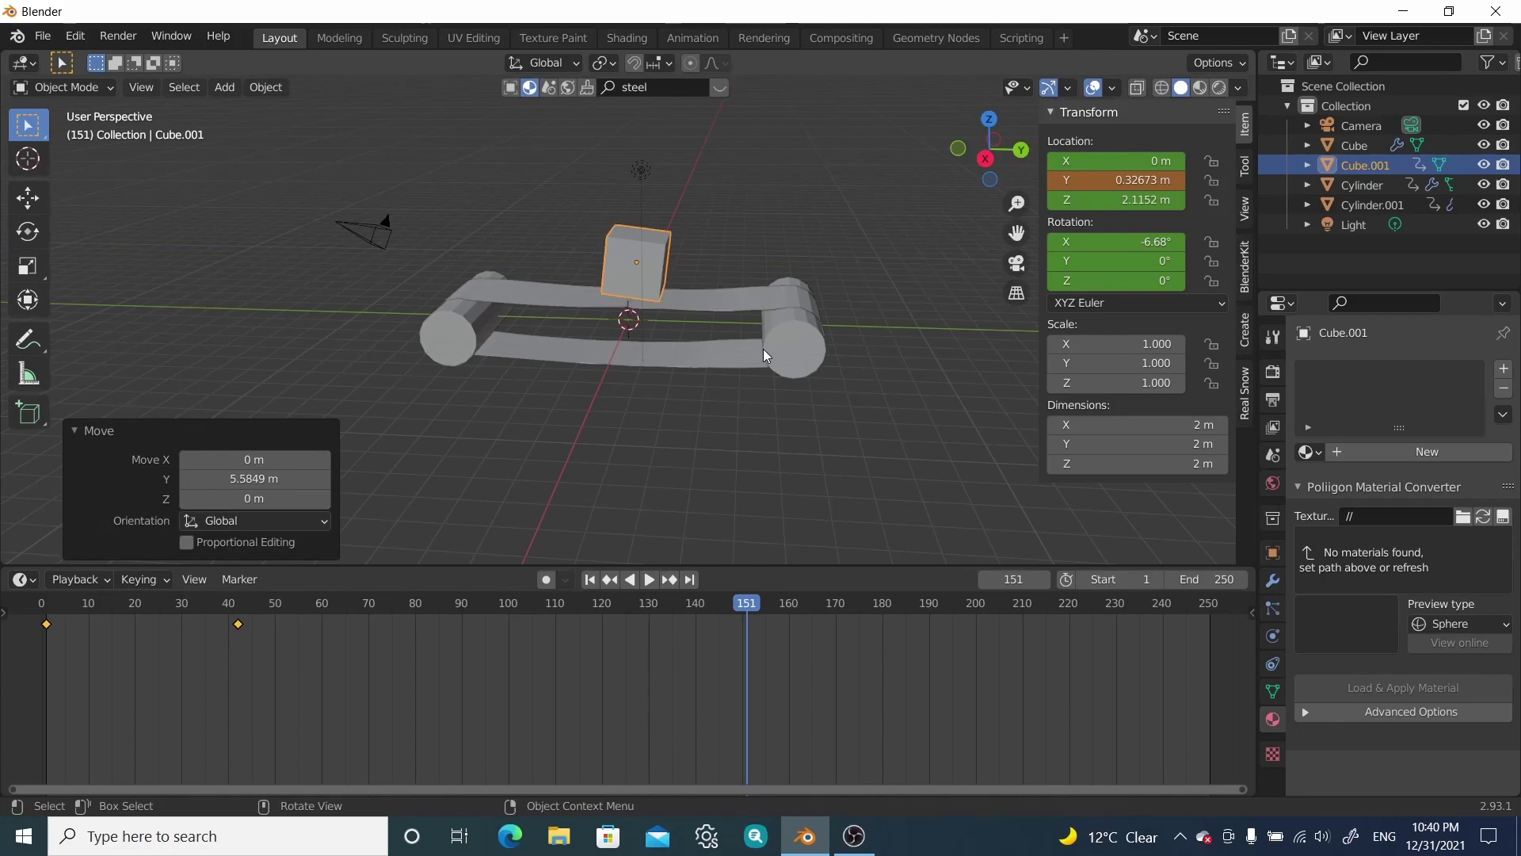
key(r)
key(x)
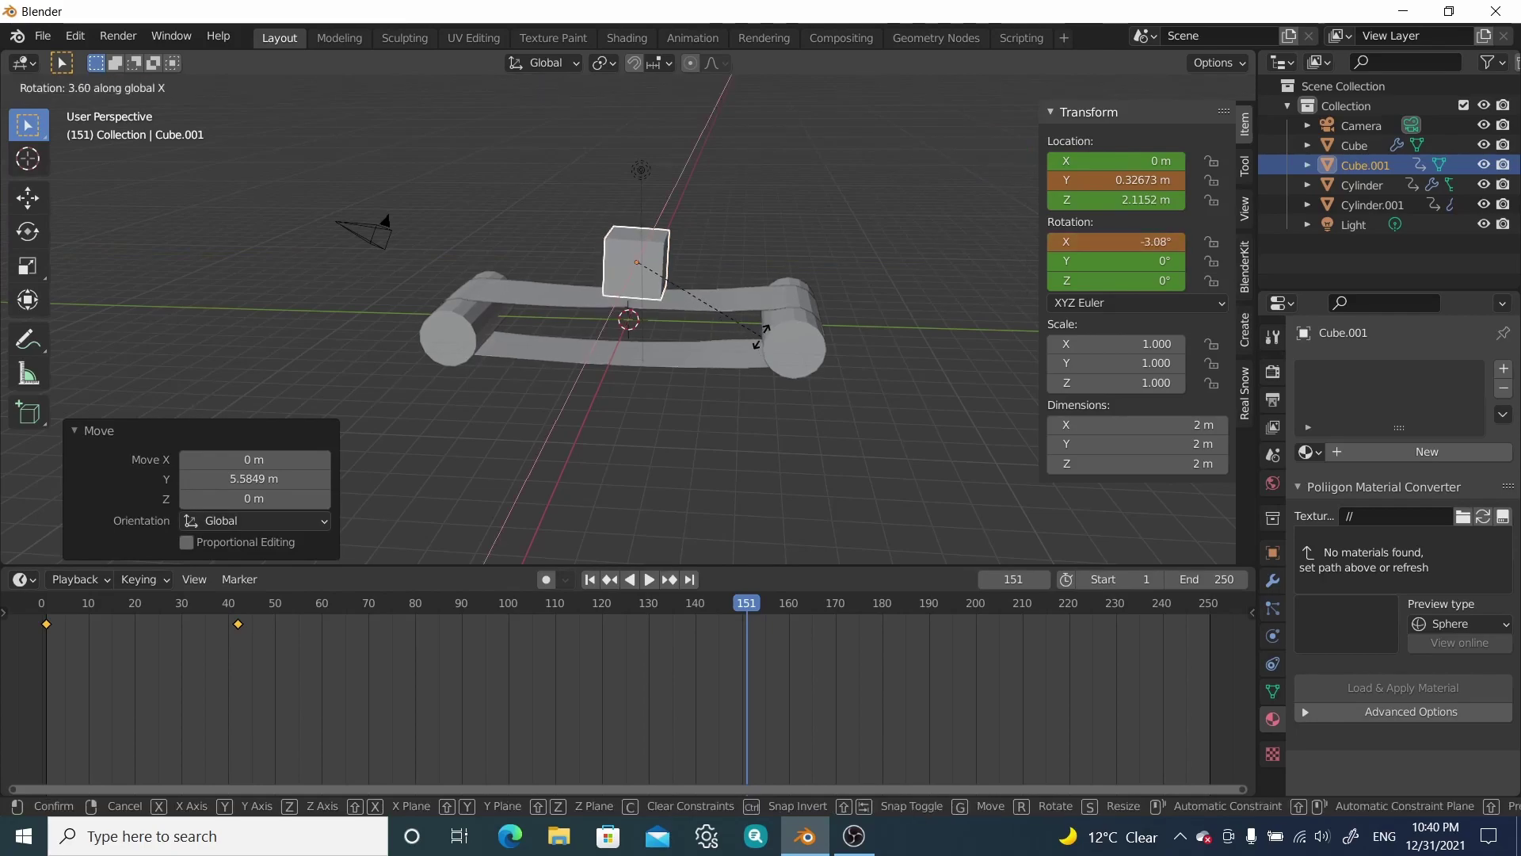
click(752, 326)
Step: Lower the cube onto the belt to 1.9463 m and keyframe its location and rotation
middle_drag(753, 326, 775, 212)
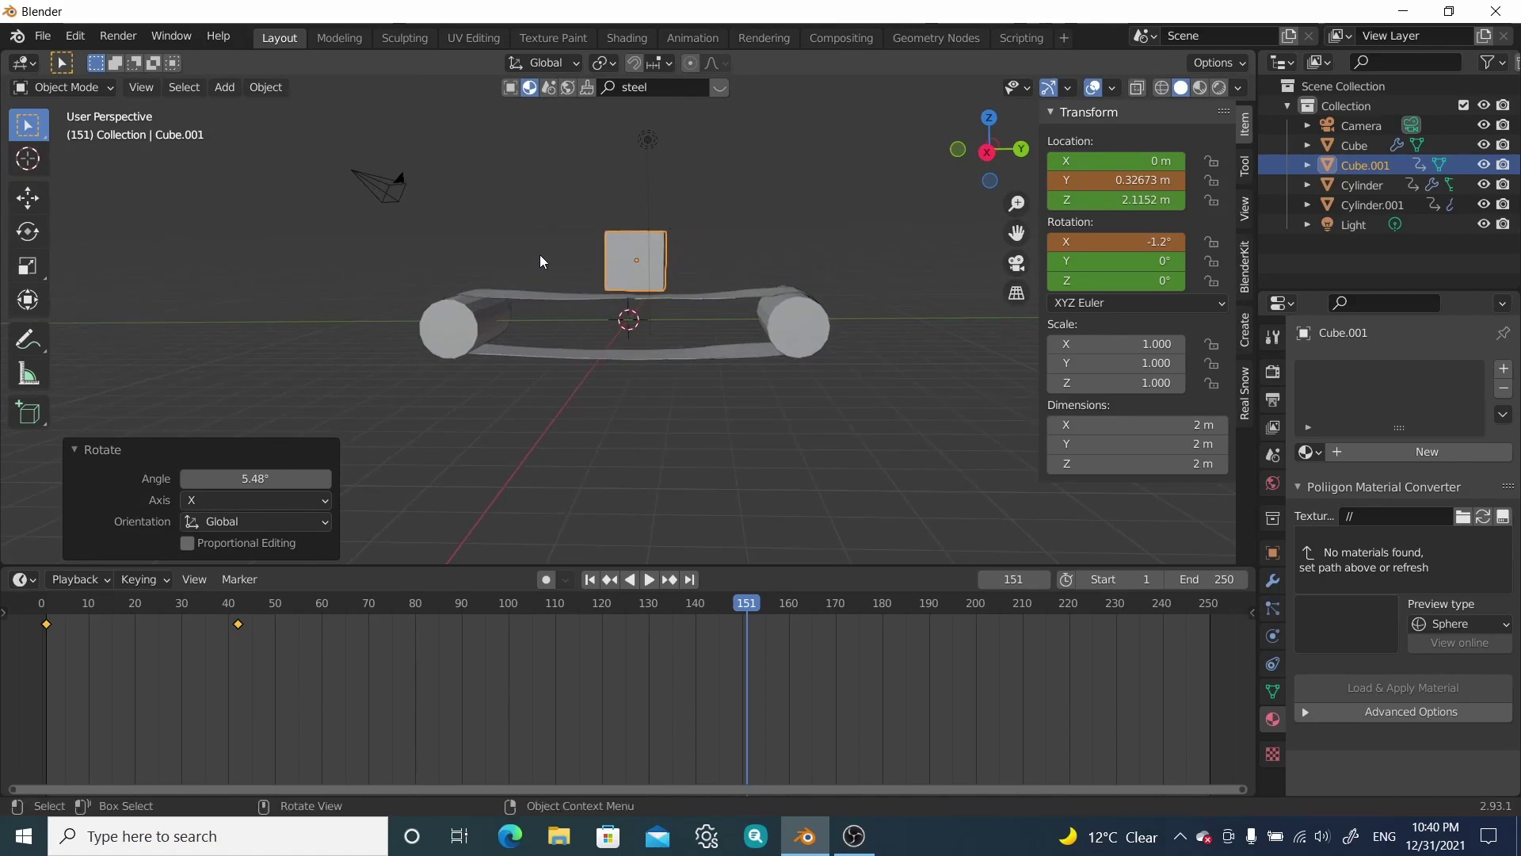
key(g)
key(z)
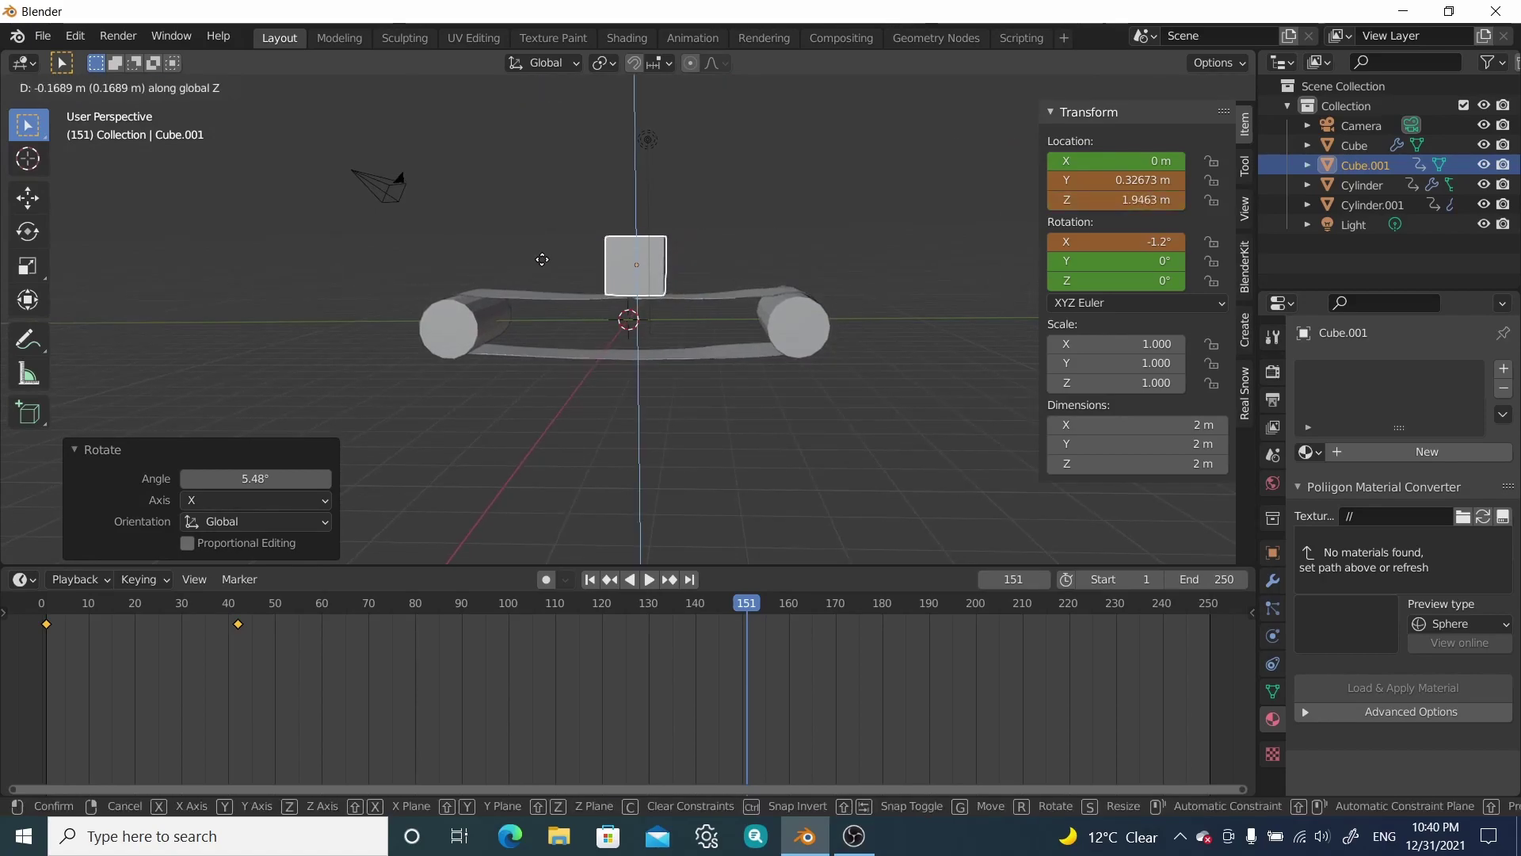
click(542, 259)
middle_drag(644, 269, 494, 459)
key(i)
click(592, 345)
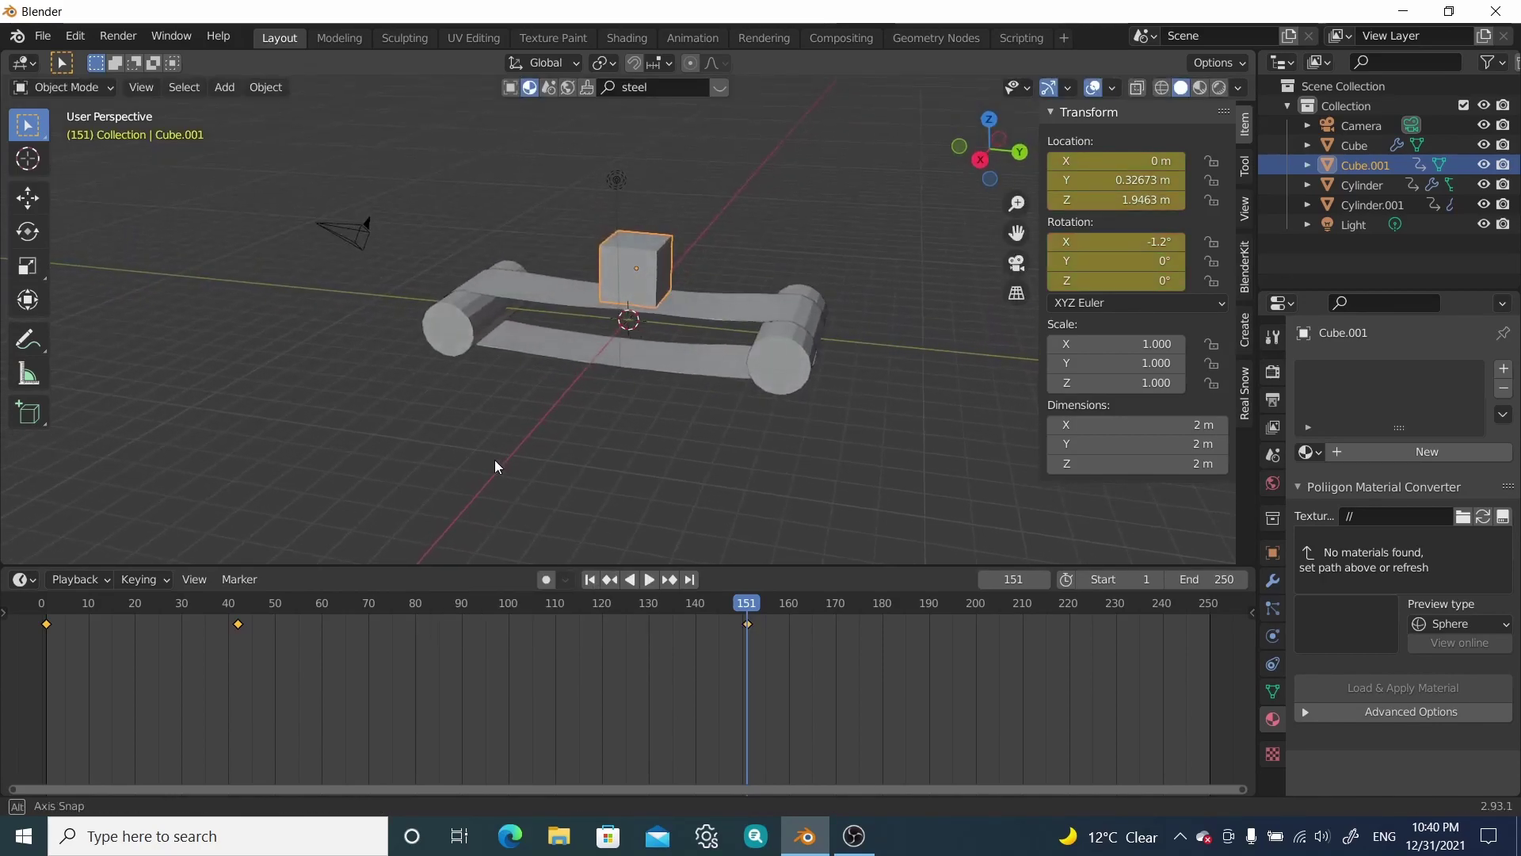
Step: At frame 219, slide the cube along Y to 5.7262 m past the belt's end
click(648, 579)
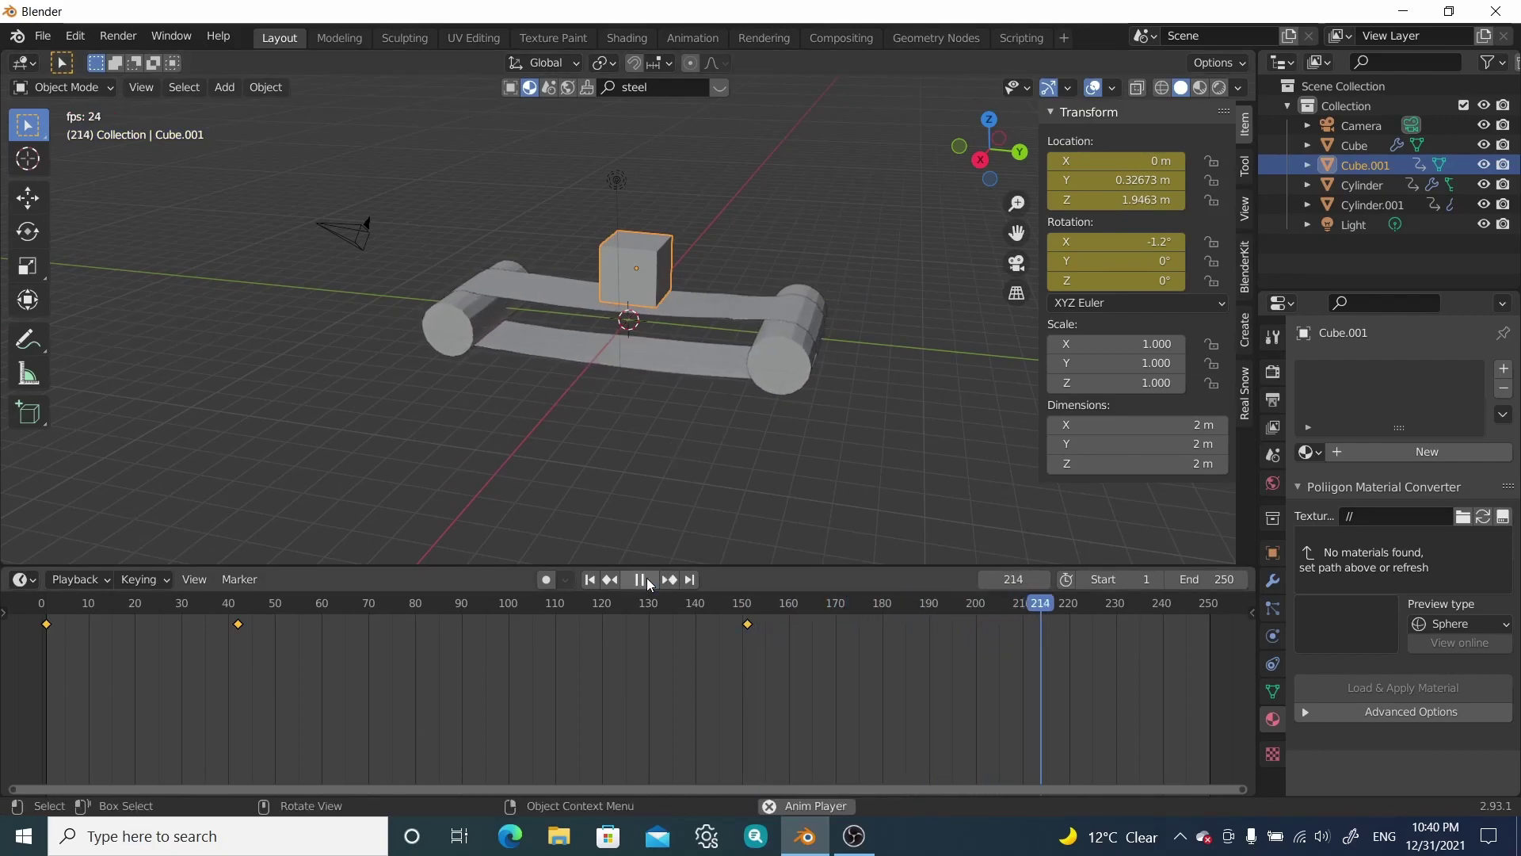
click(647, 577)
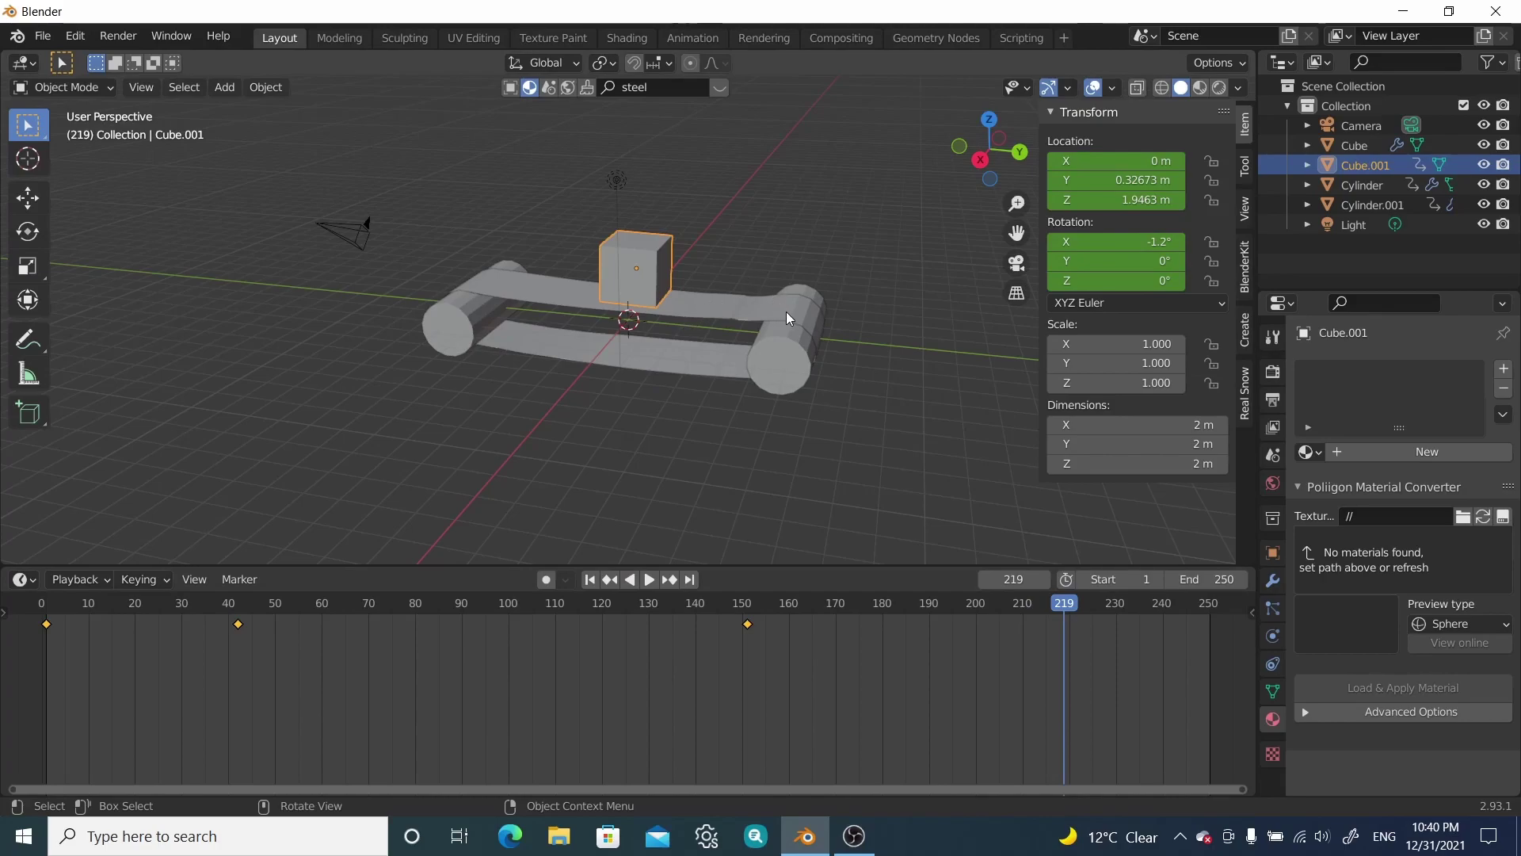
key(g)
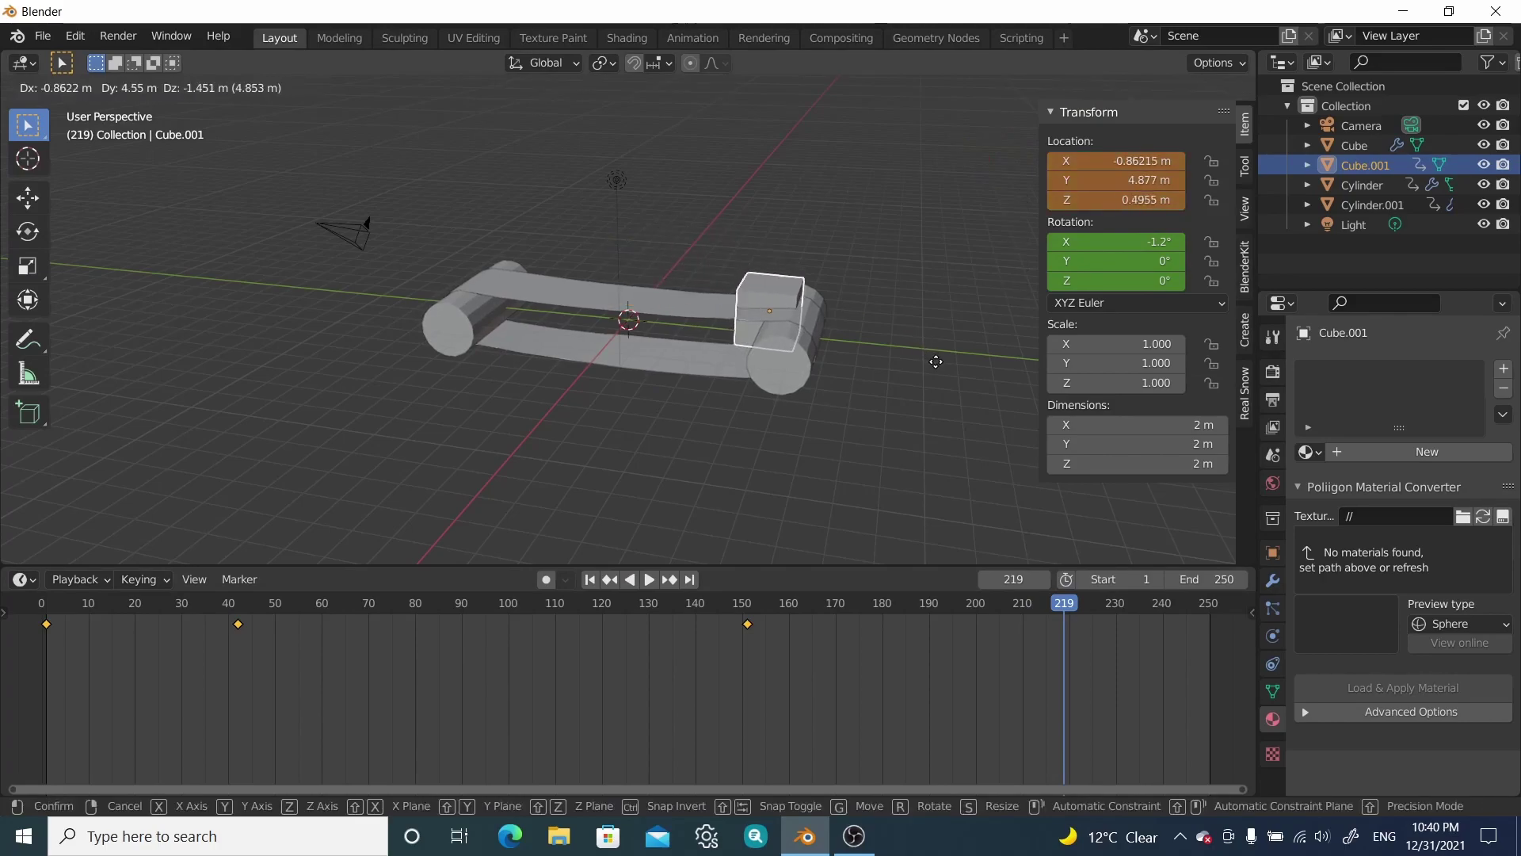
key(y)
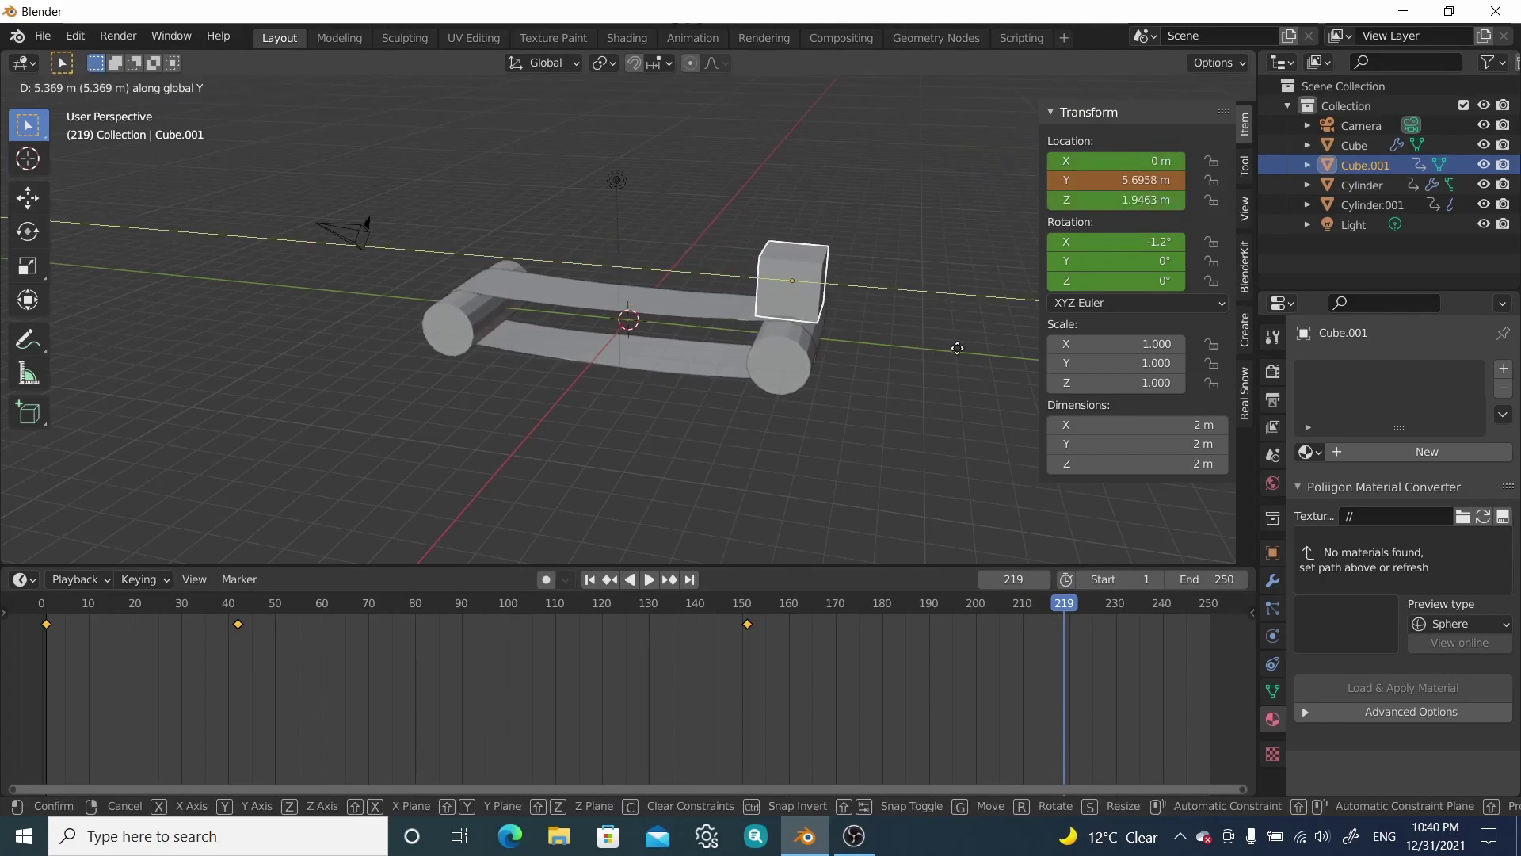
click(957, 349)
middle_drag(911, 346, 916, 198)
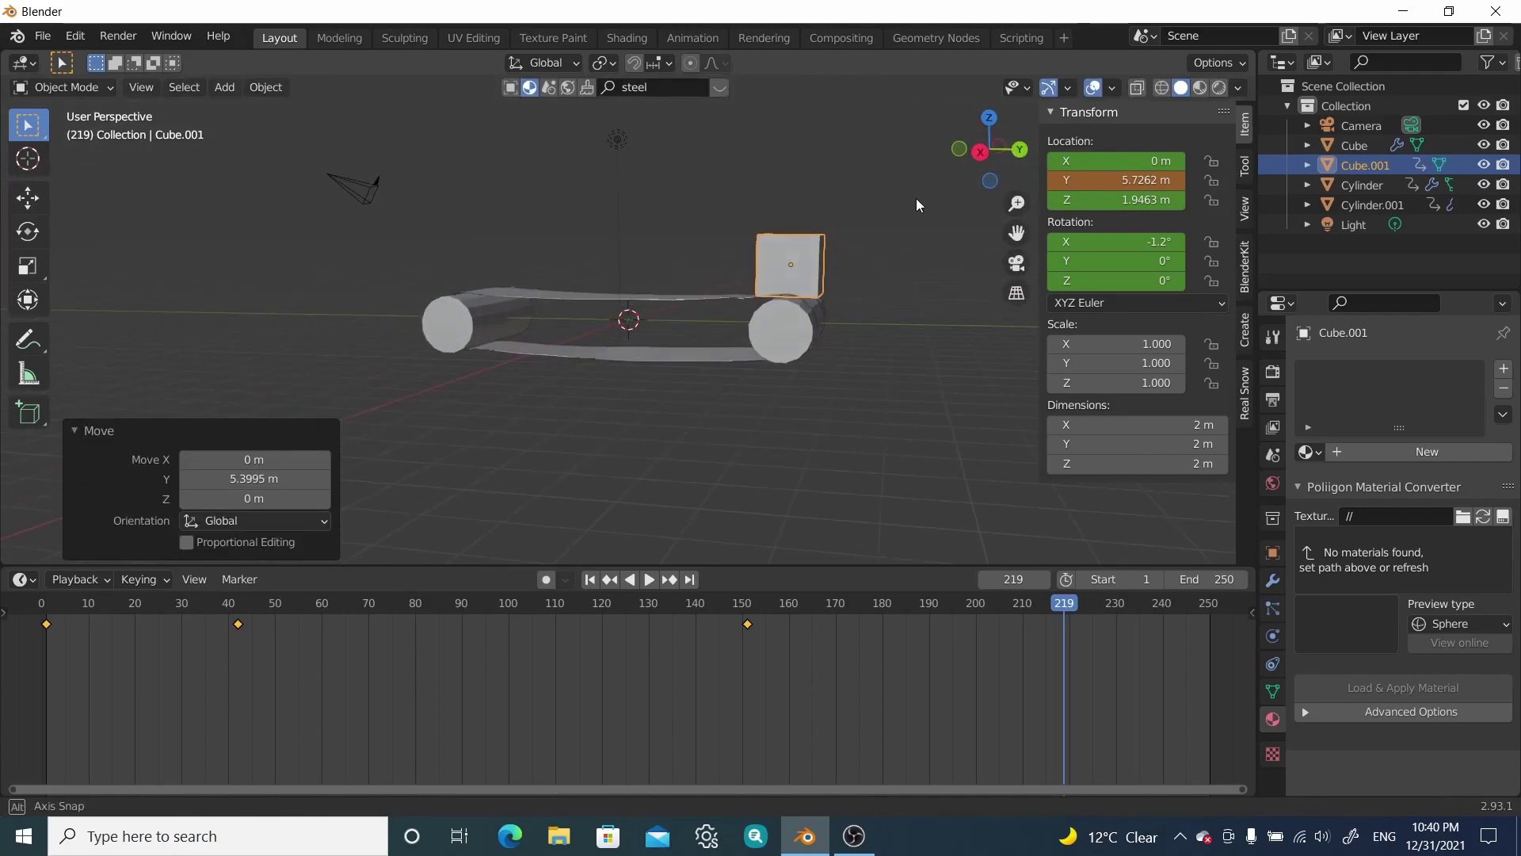
Step: Raise the cube to Z 2.079 m, tilt it 3.2° on X, and keyframe location and rotation
key(g)
key(z)
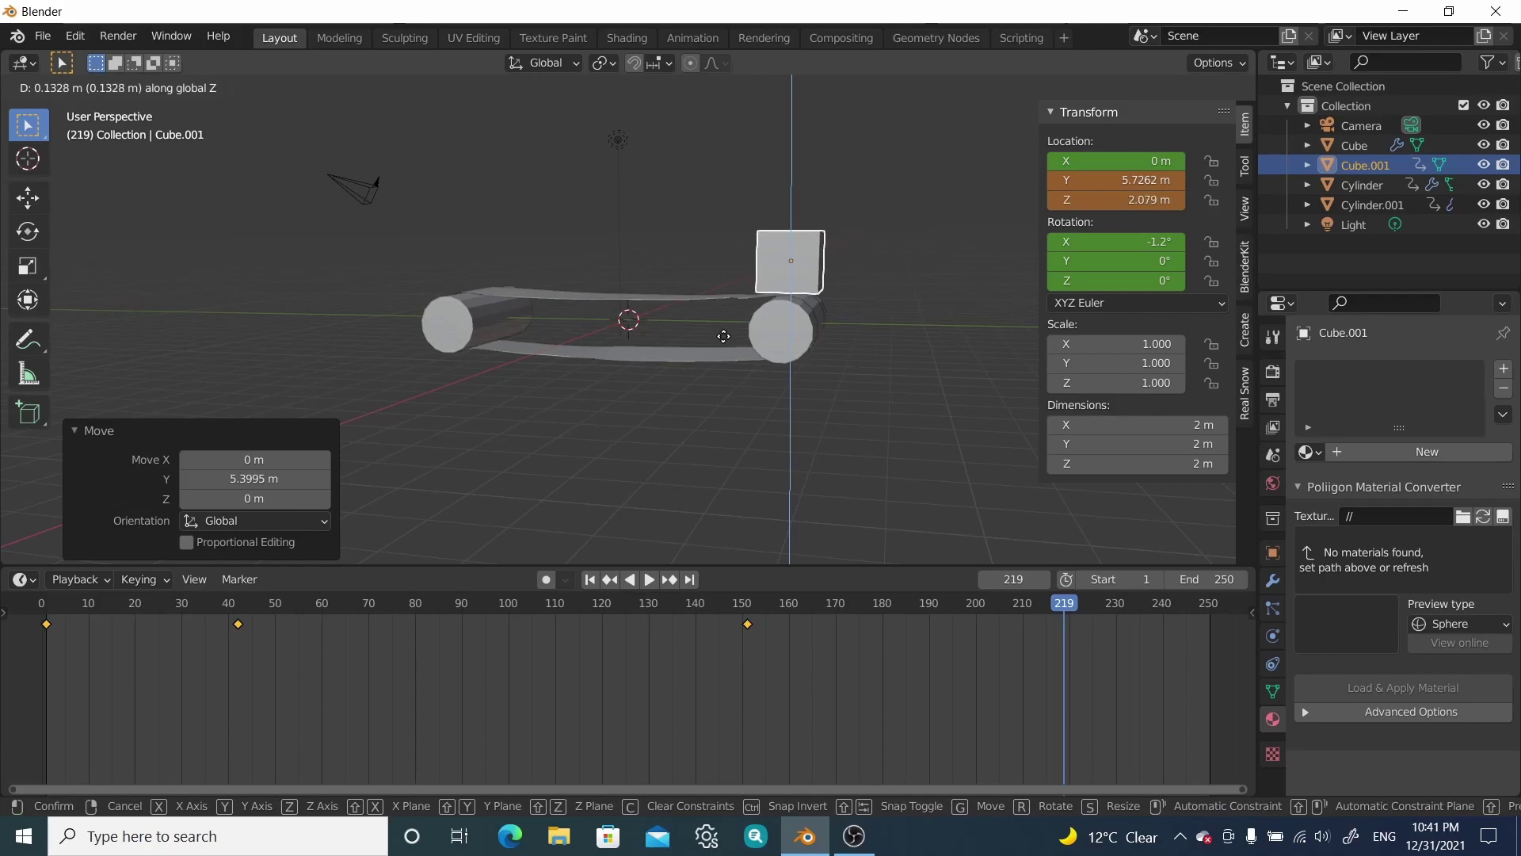
click(724, 336)
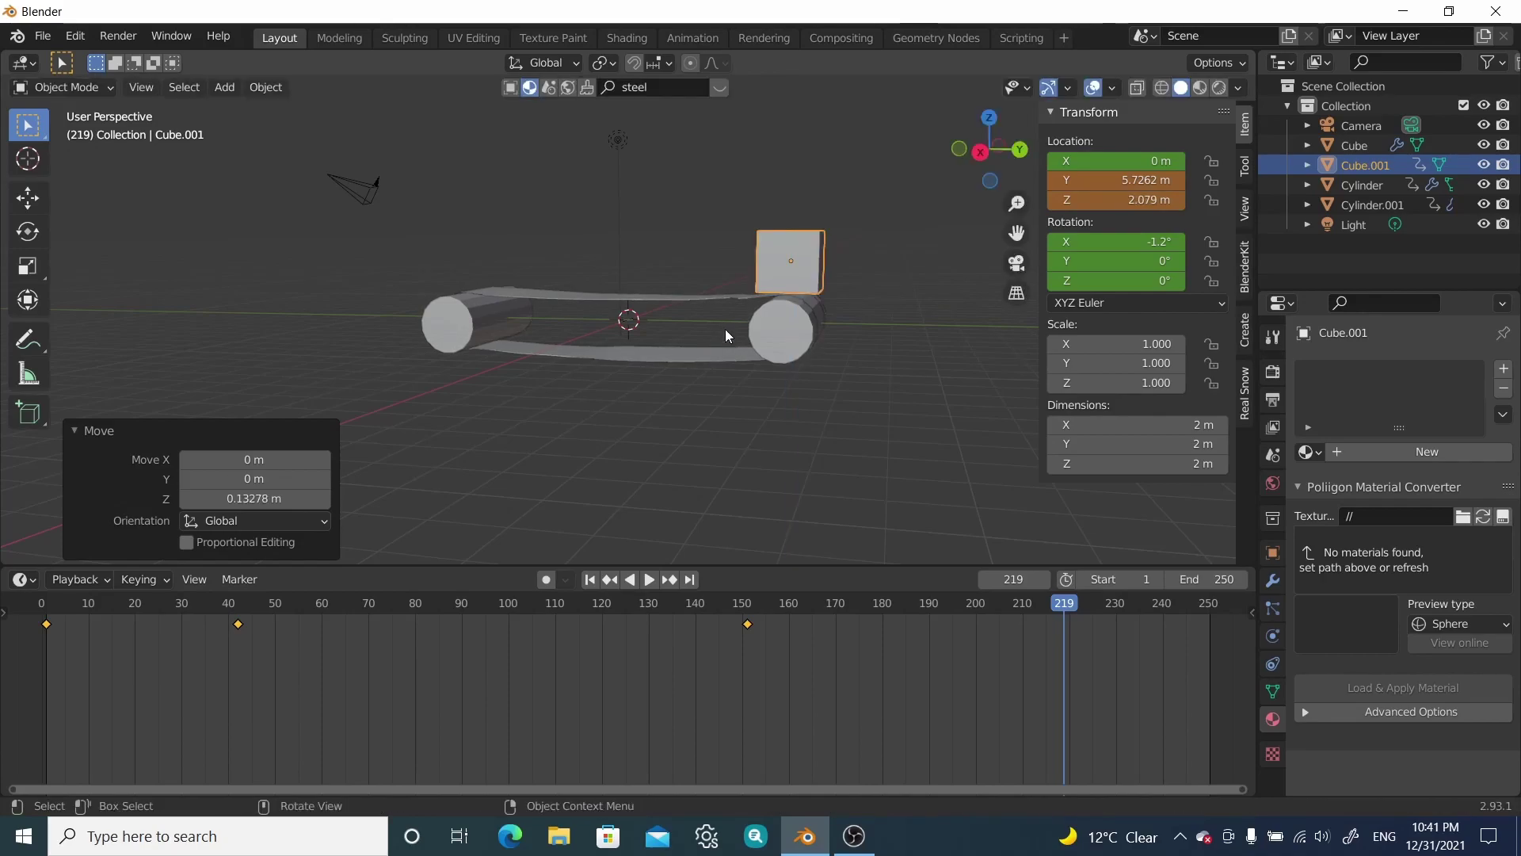
key(r)
key(x)
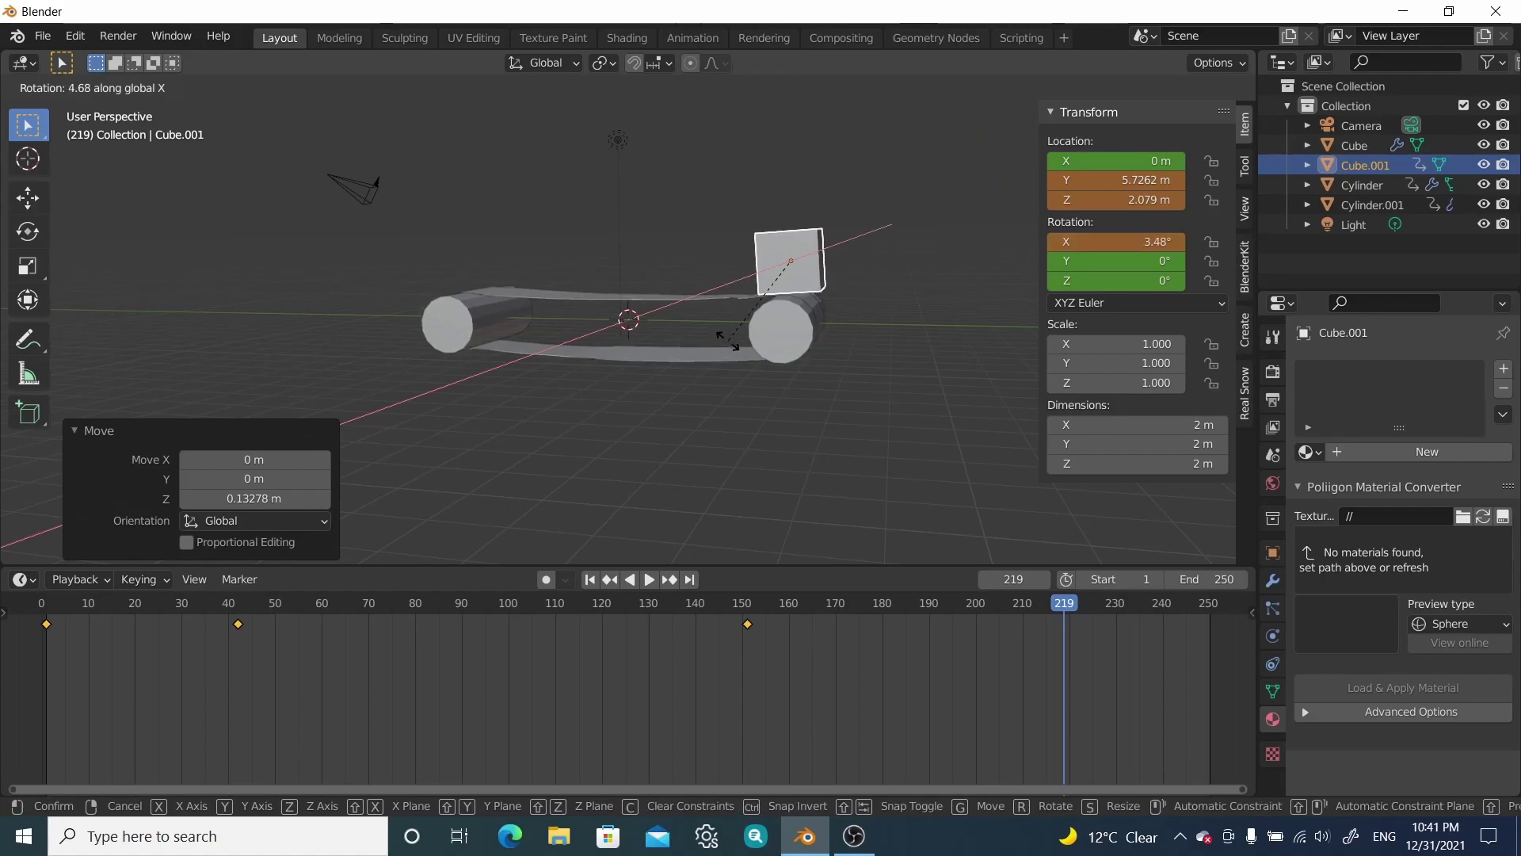
click(728, 340)
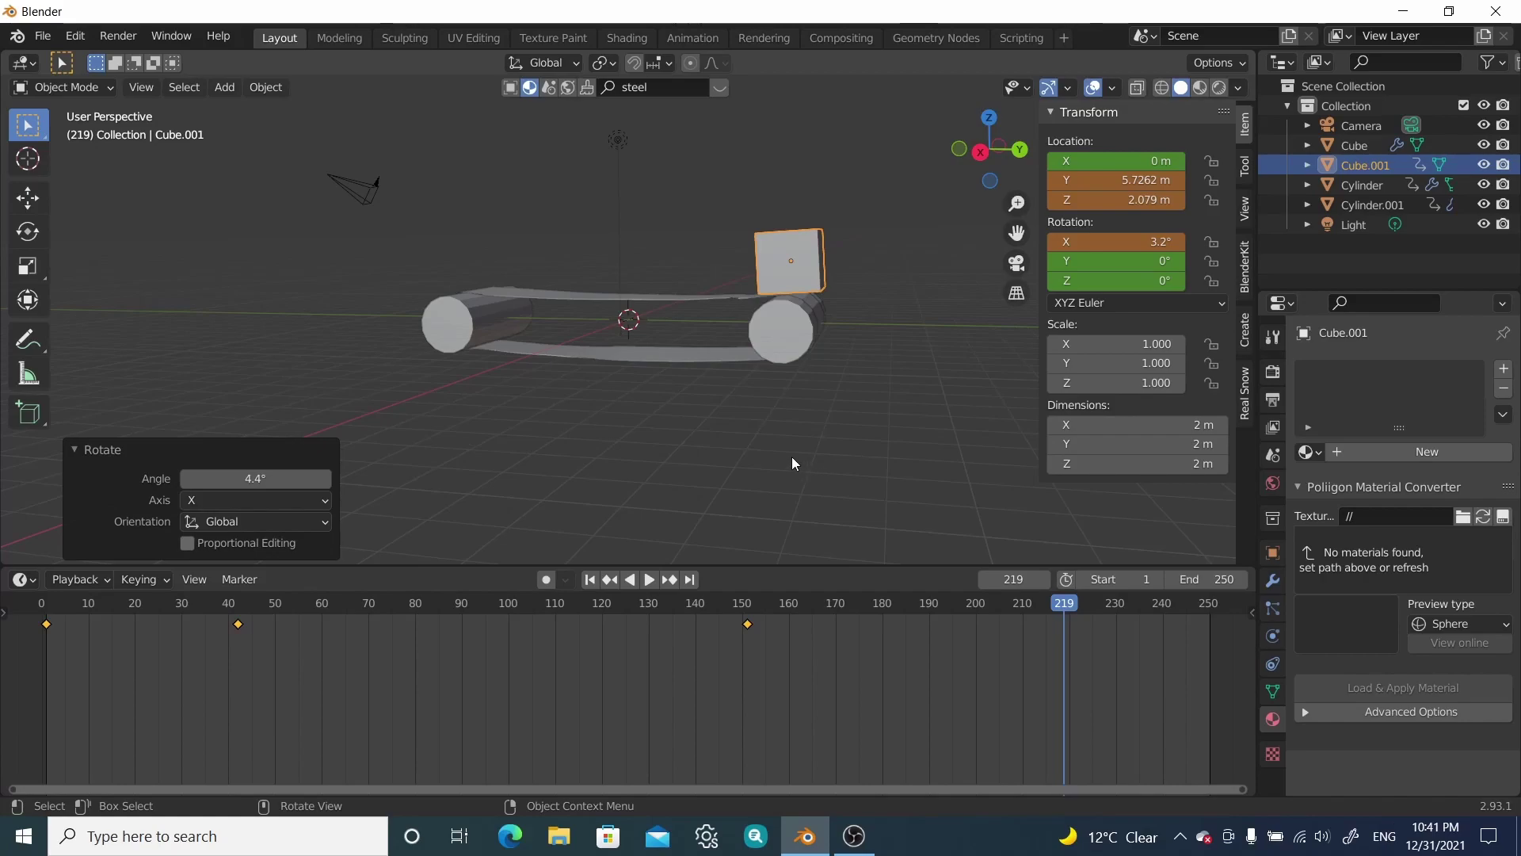
key(i)
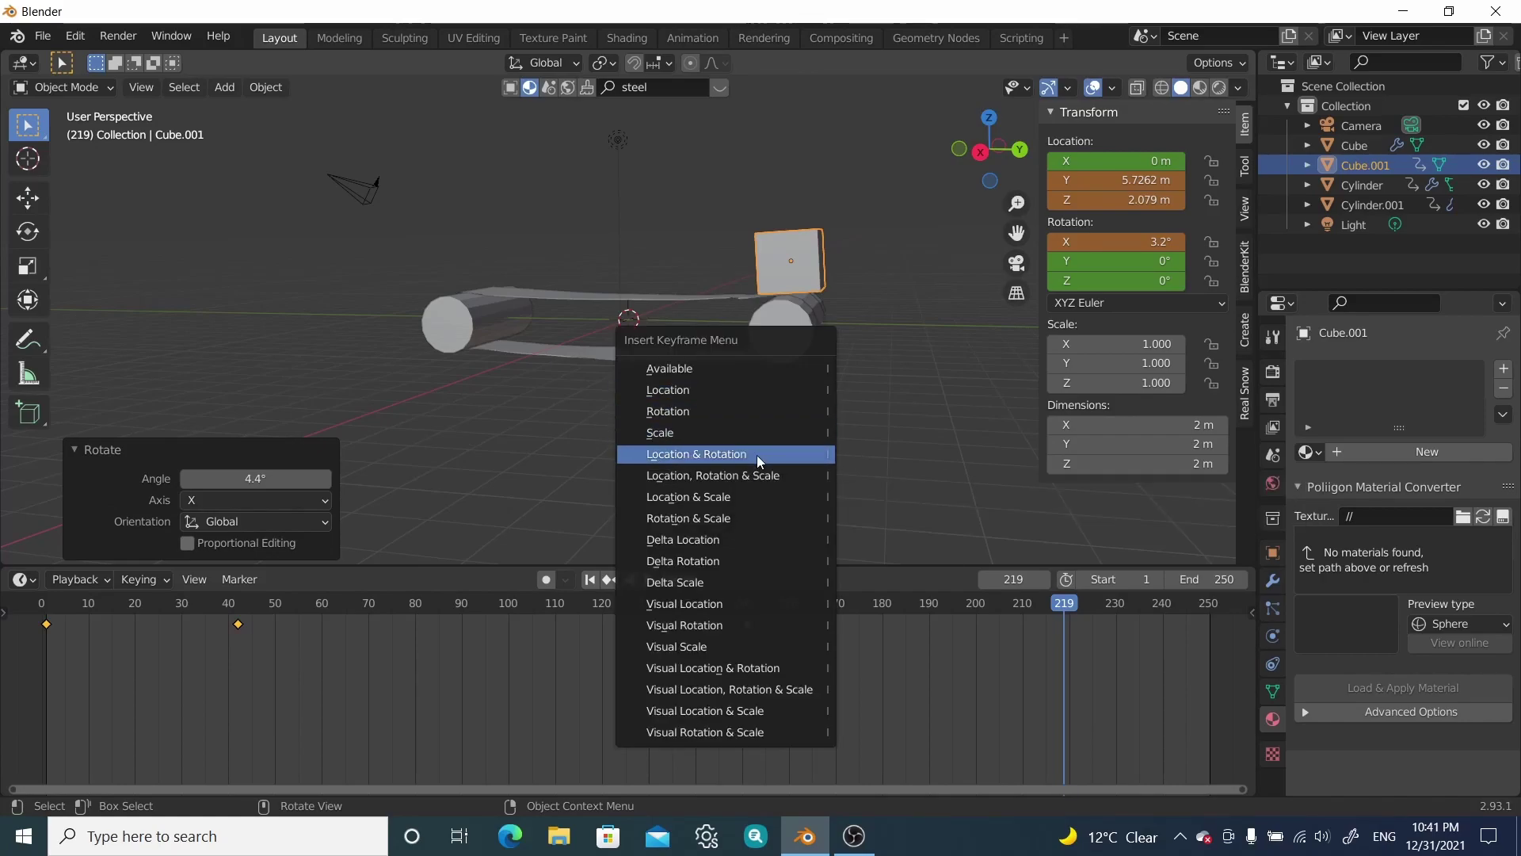
click(757, 454)
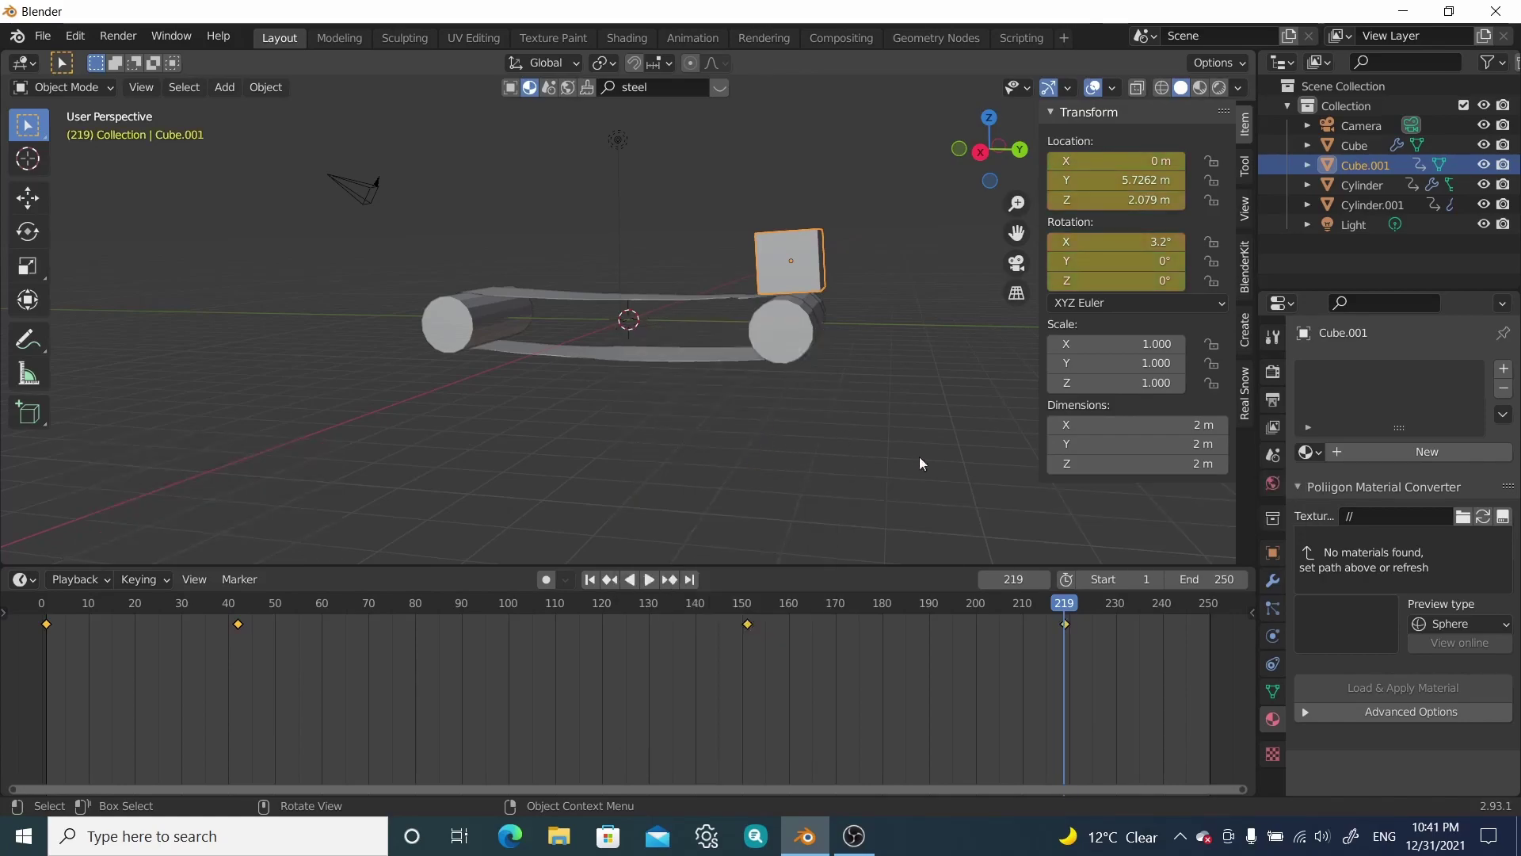
click(690, 579)
Step: Drop the cube to Z -15.116 m and push it forward to Y 10.974 m
scroll(780, 410, down, 3)
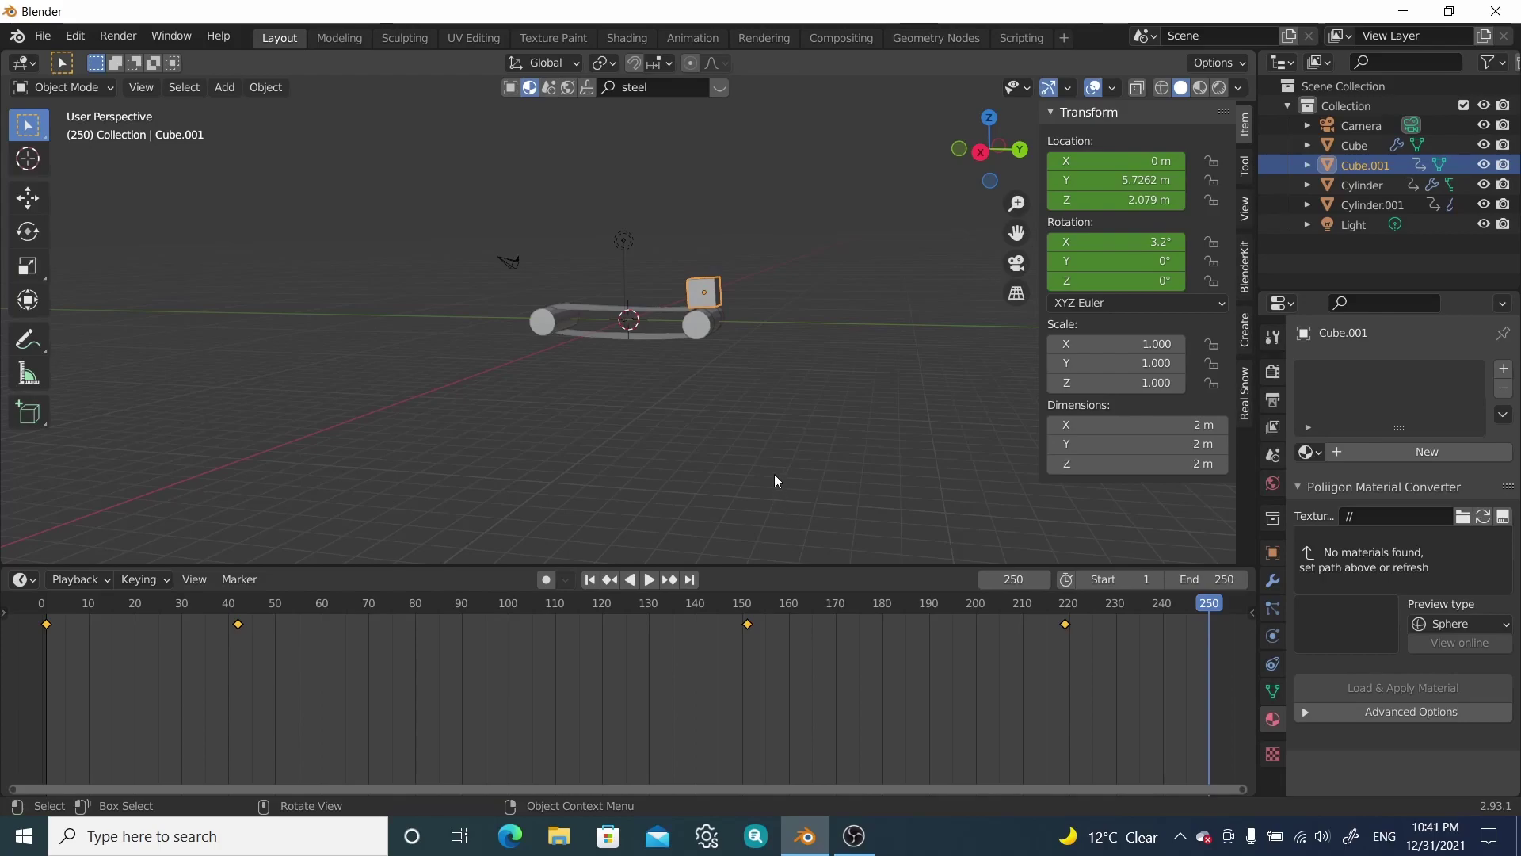
key(g)
key(z)
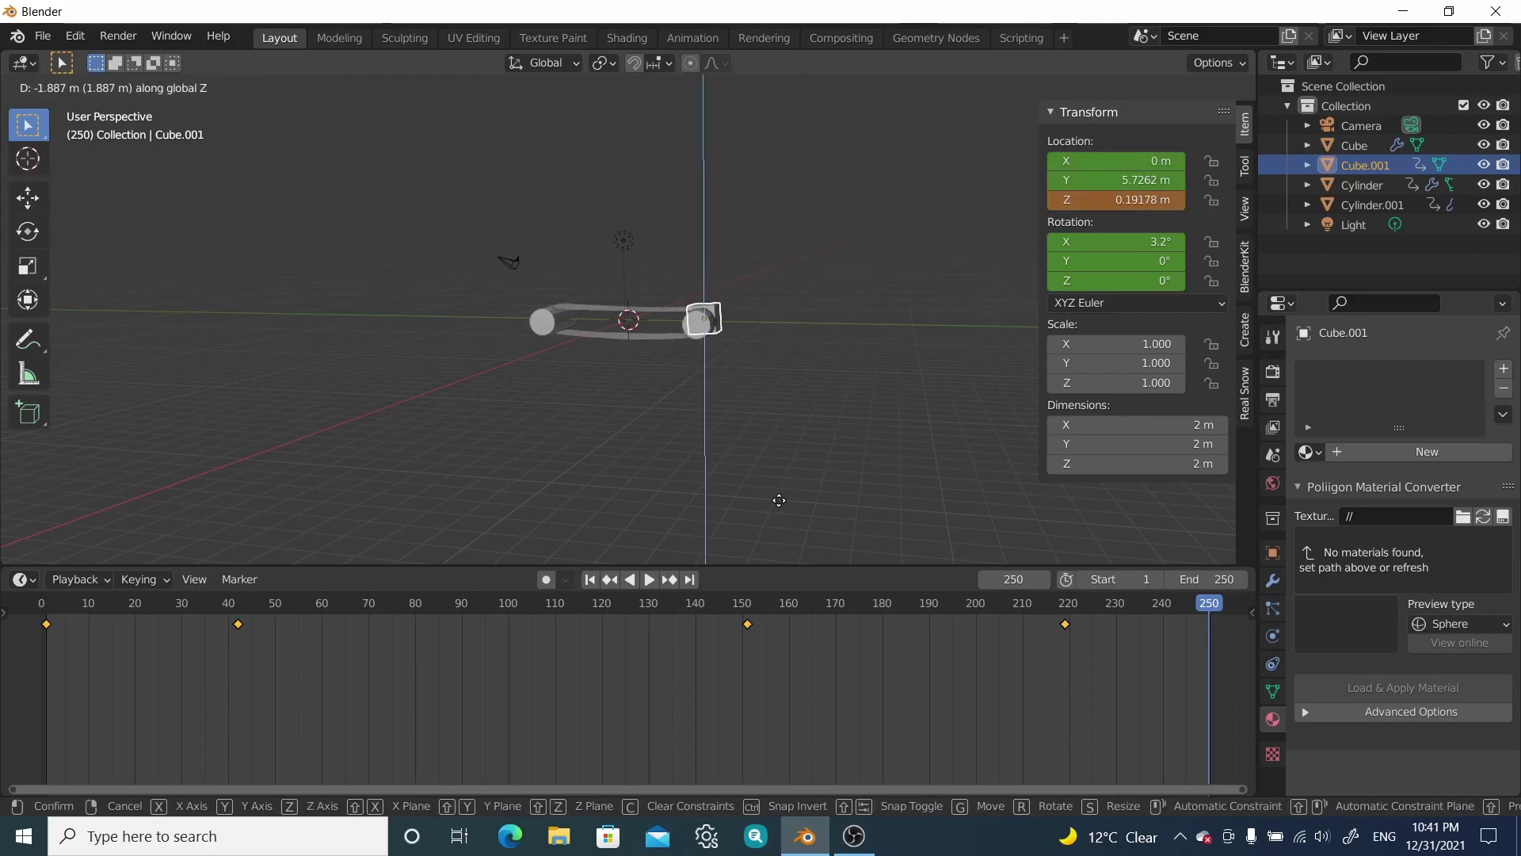
click(808, 223)
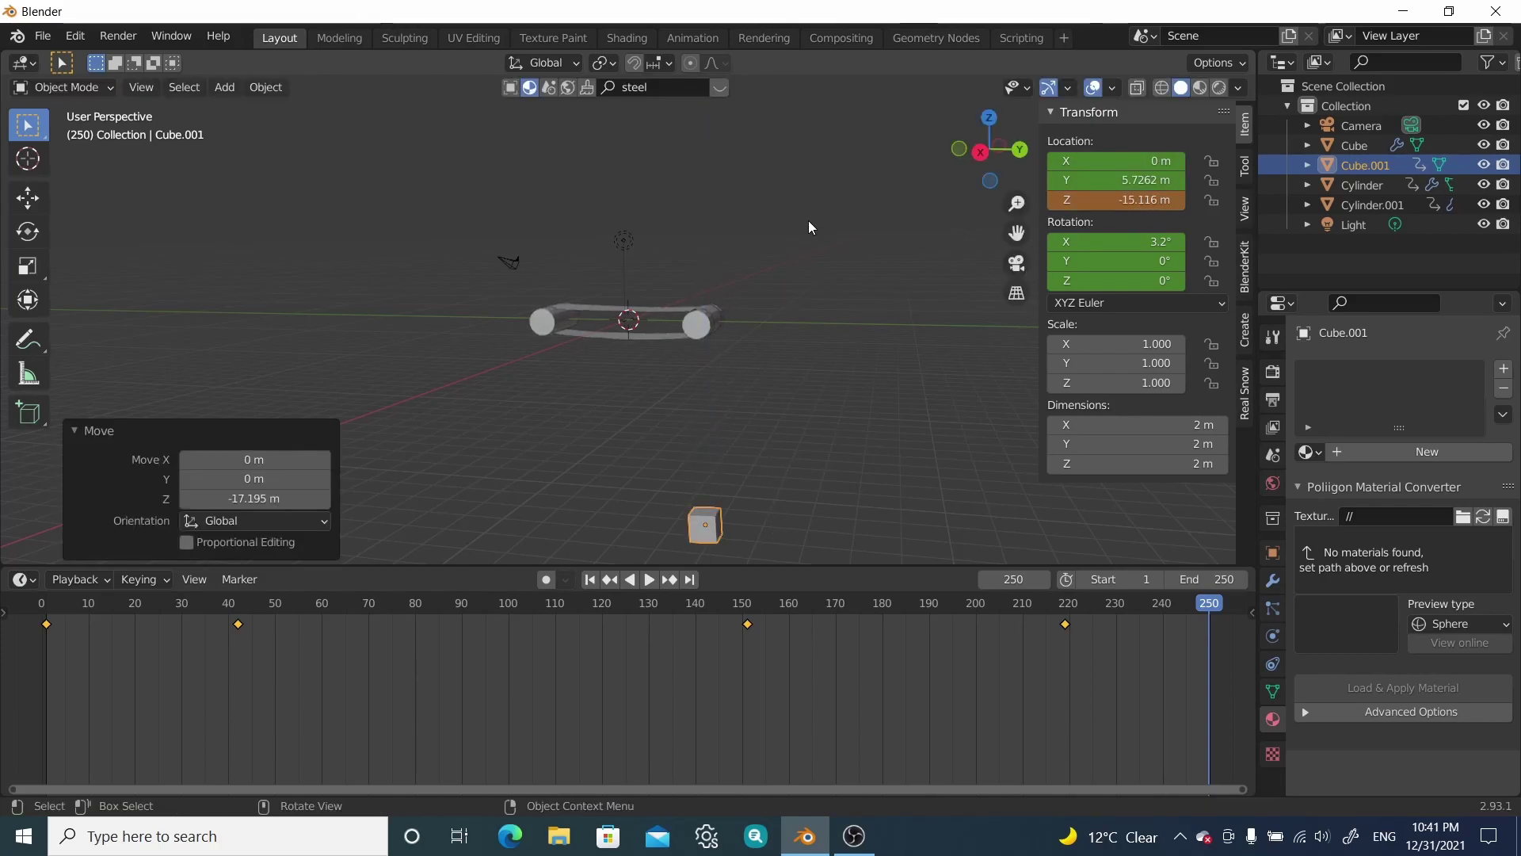
key(g)
key(y)
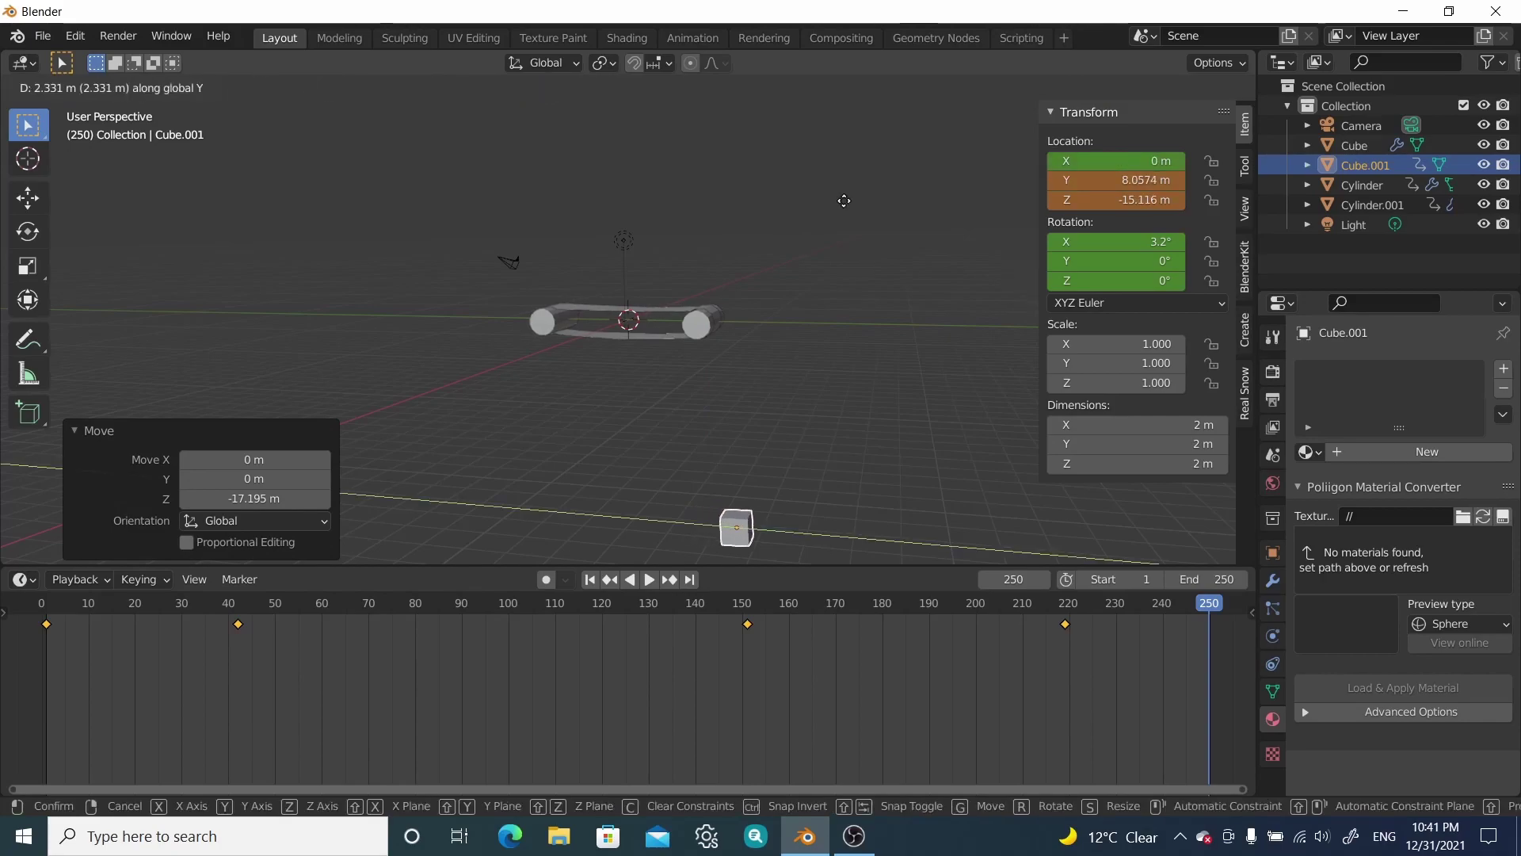
click(872, 164)
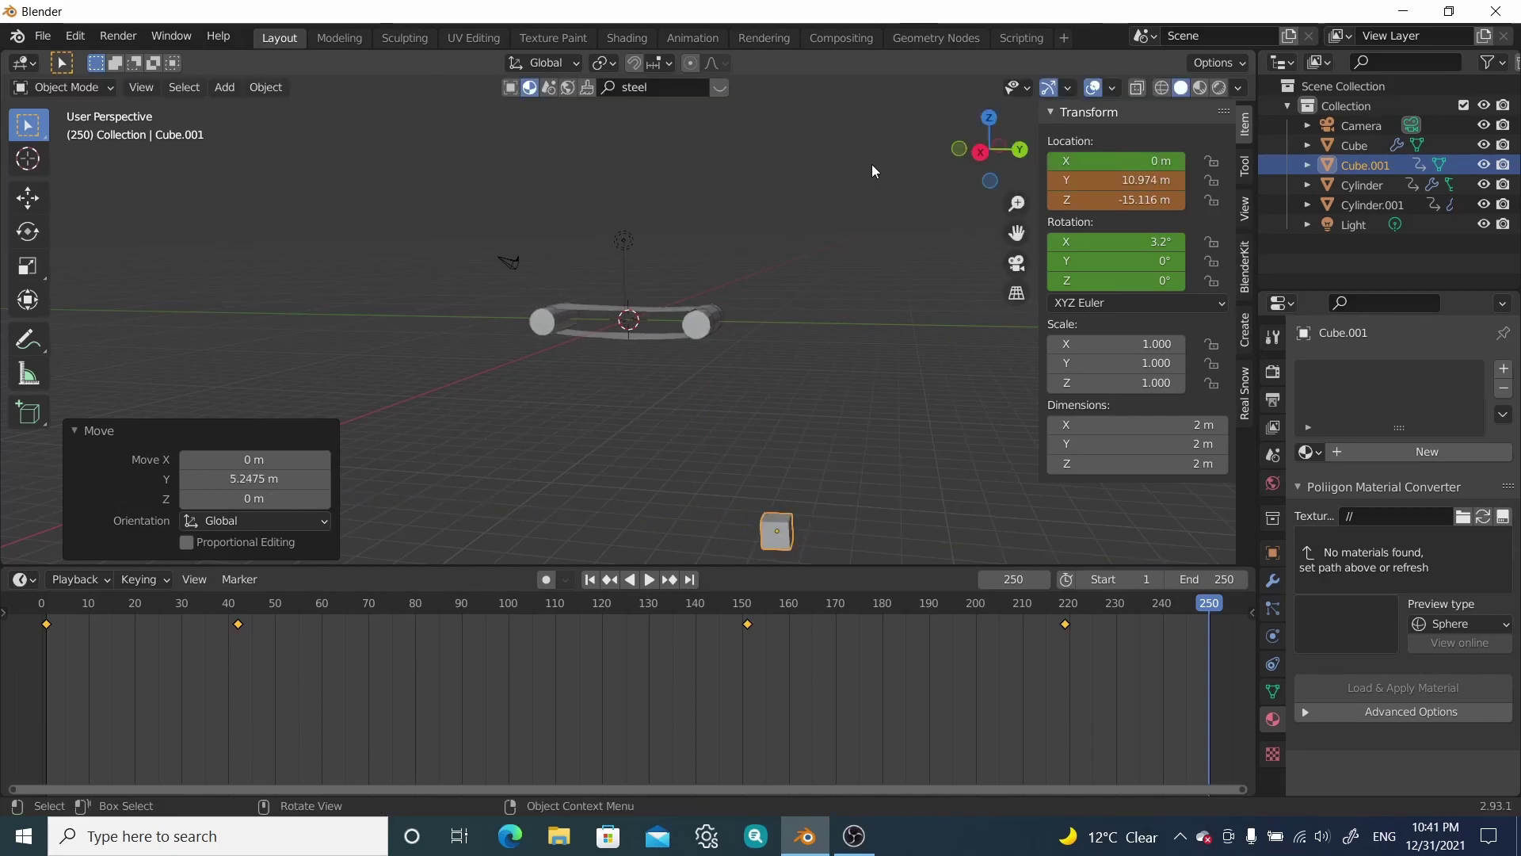
Step: Tumble the cube -82.6°, 60° and 100° on X, Y, Z and keyframe location and rotation
key(r)
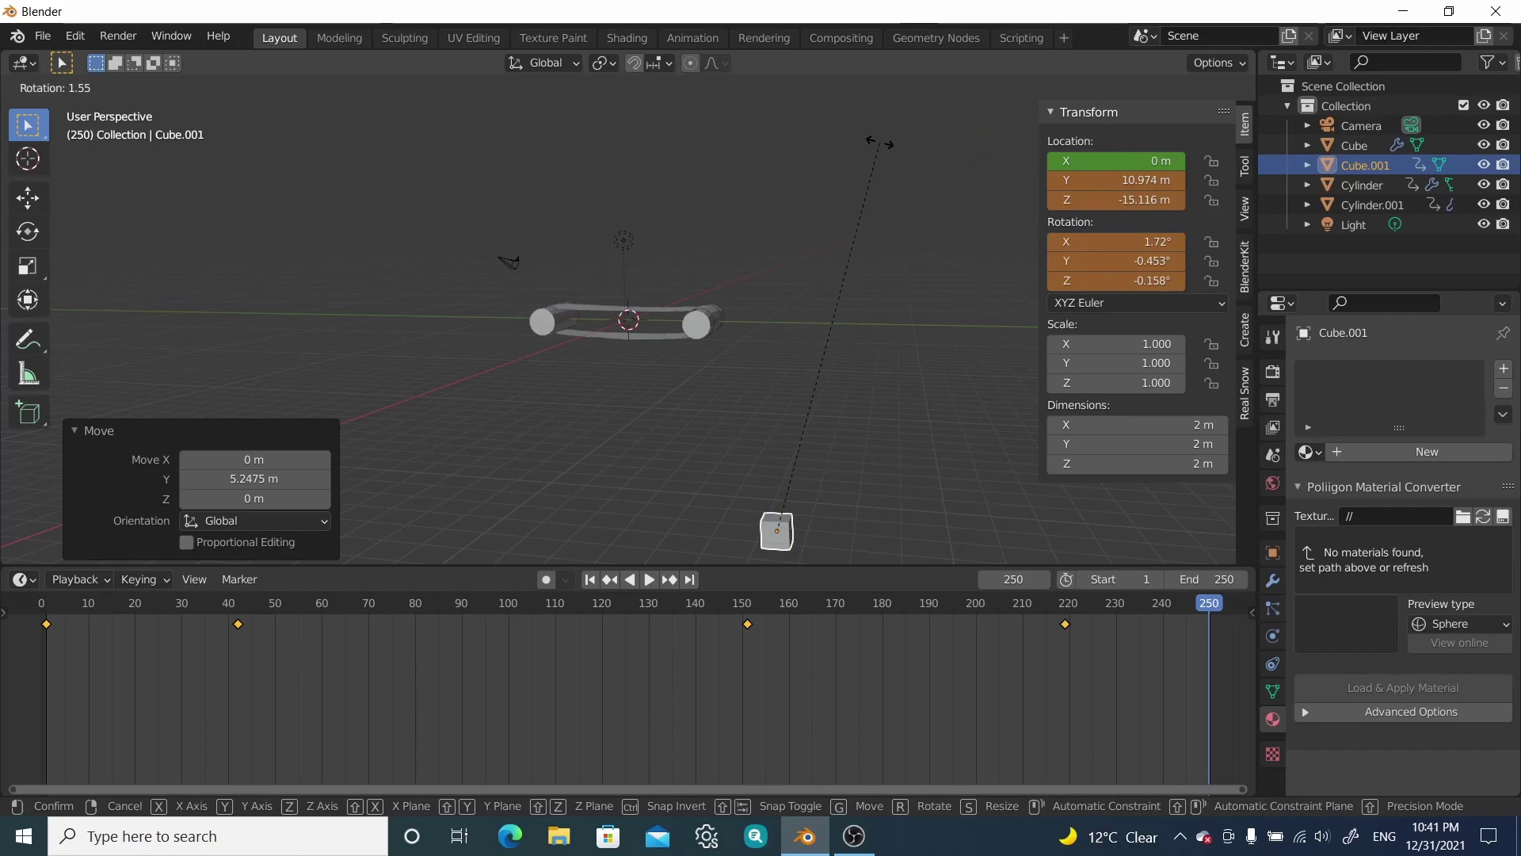
key(x)
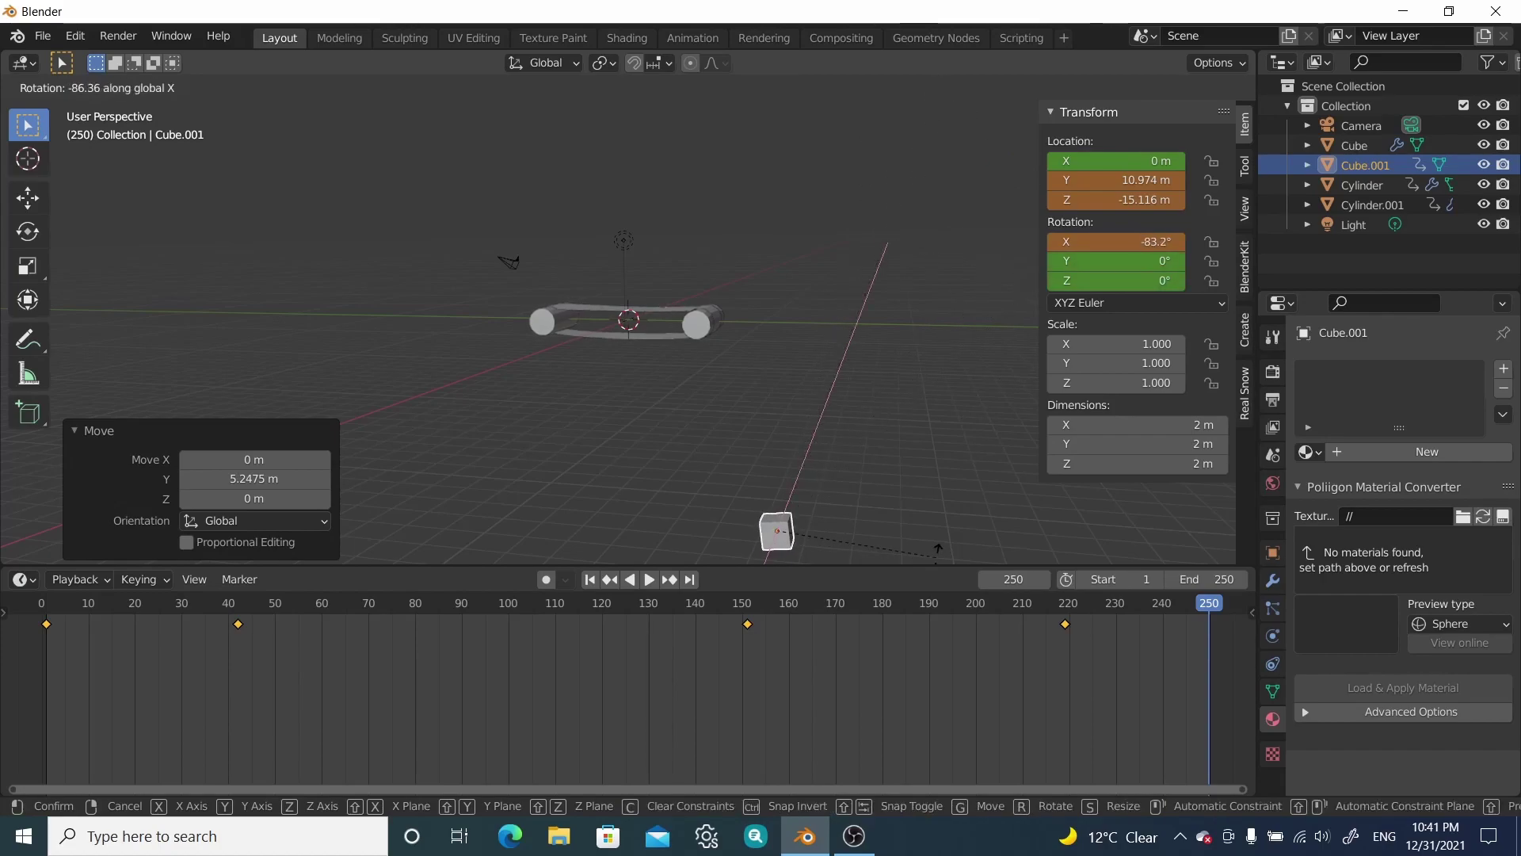
click(938, 559)
key(r)
key(y)
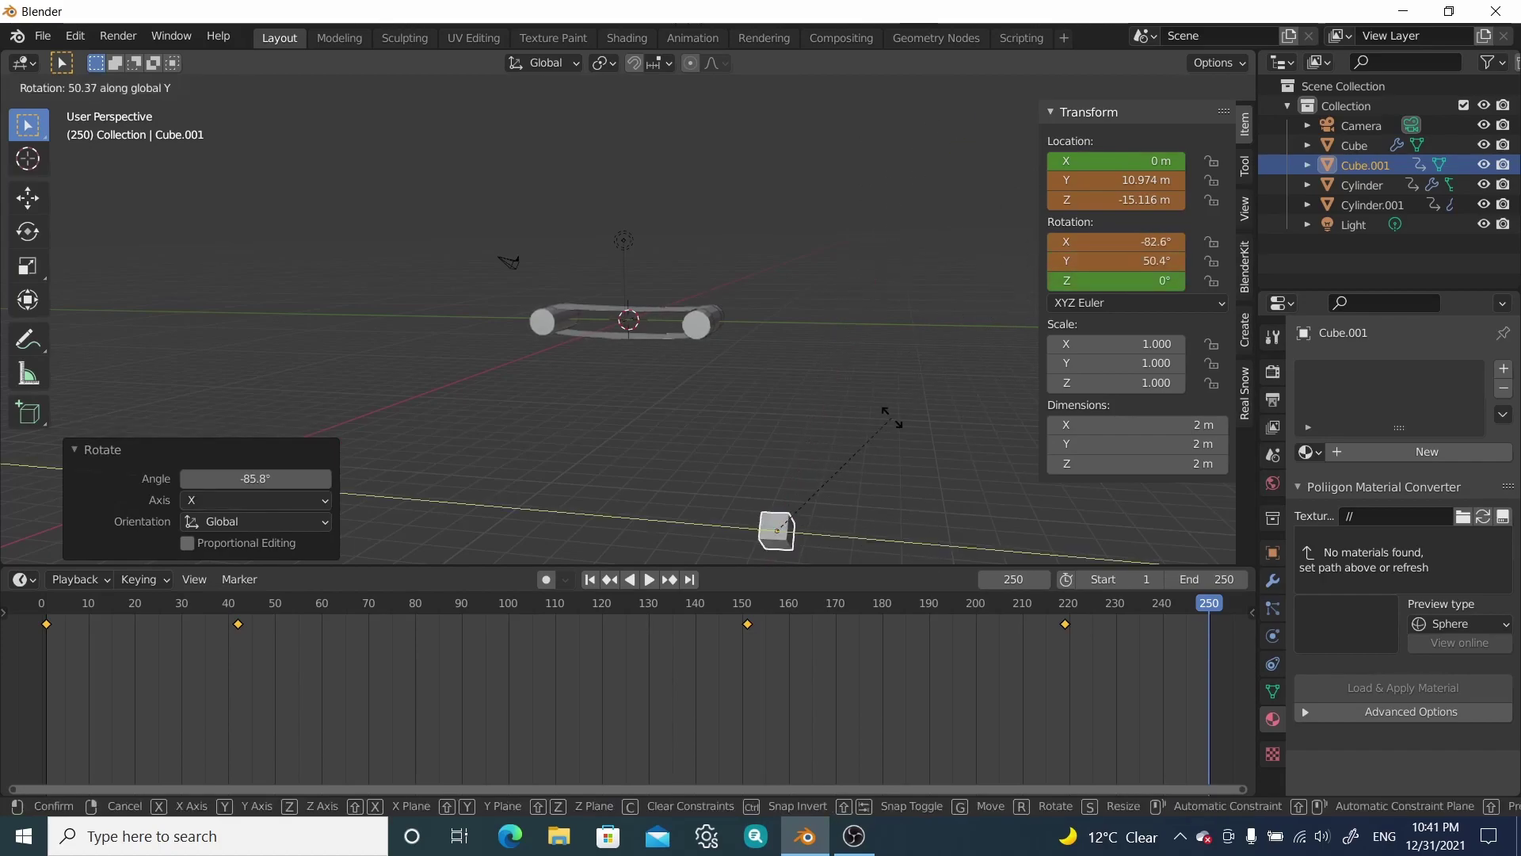
click(867, 410)
key(r)
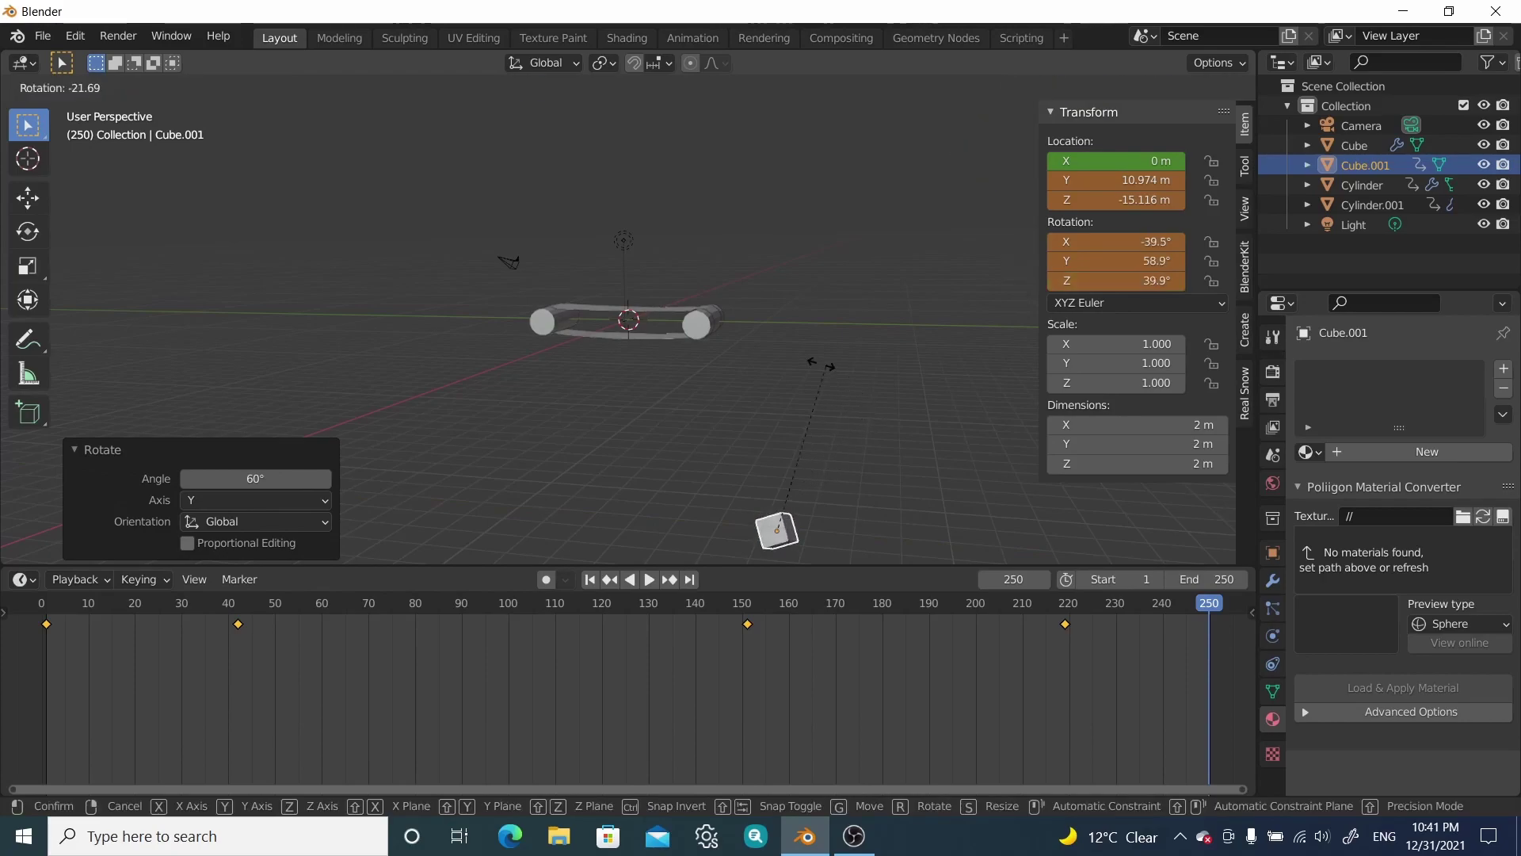
key(z)
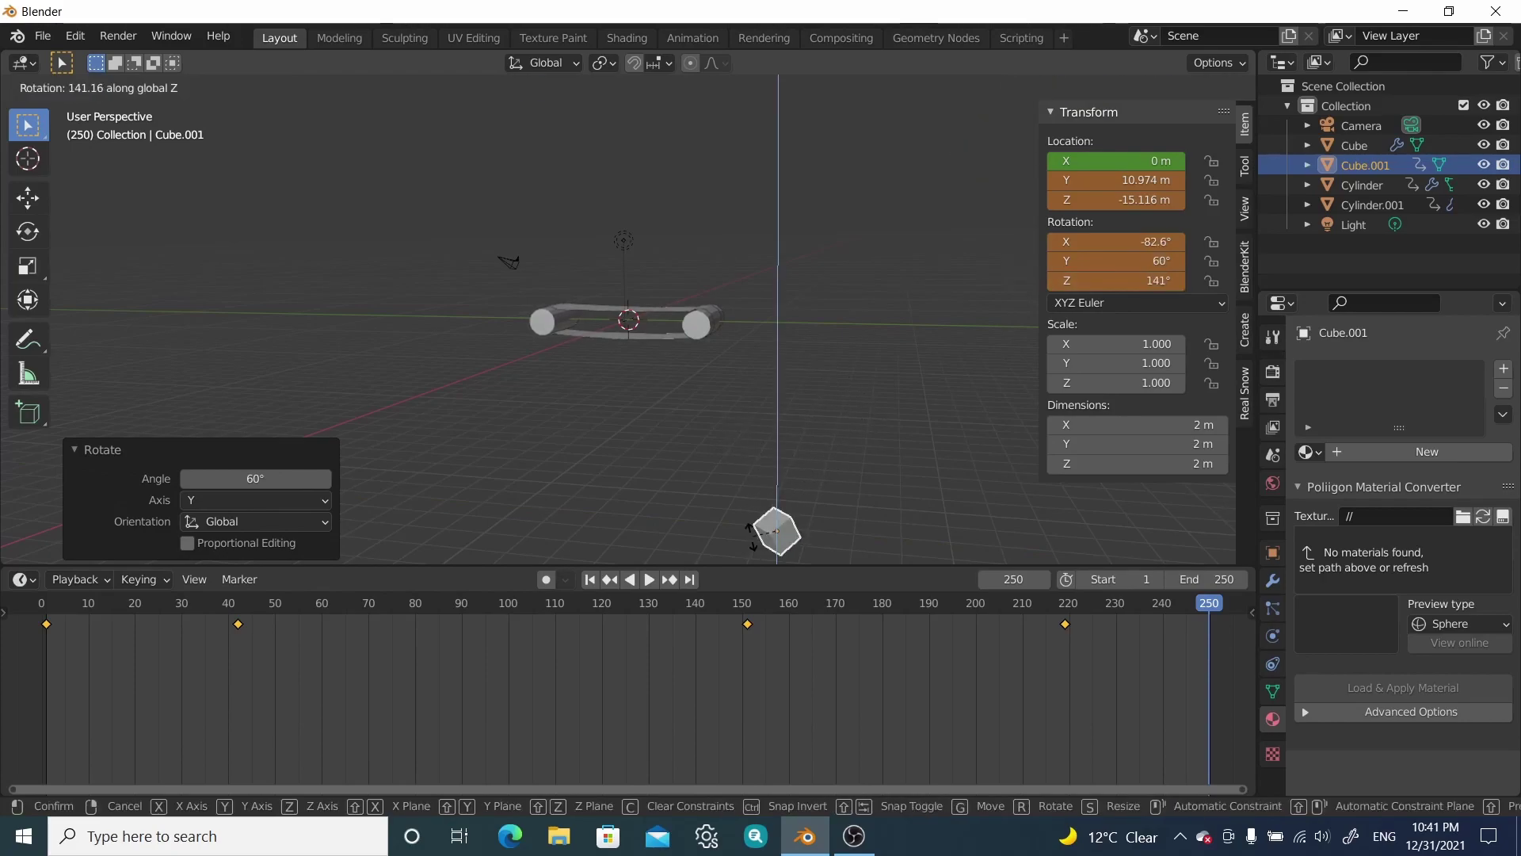
click(736, 515)
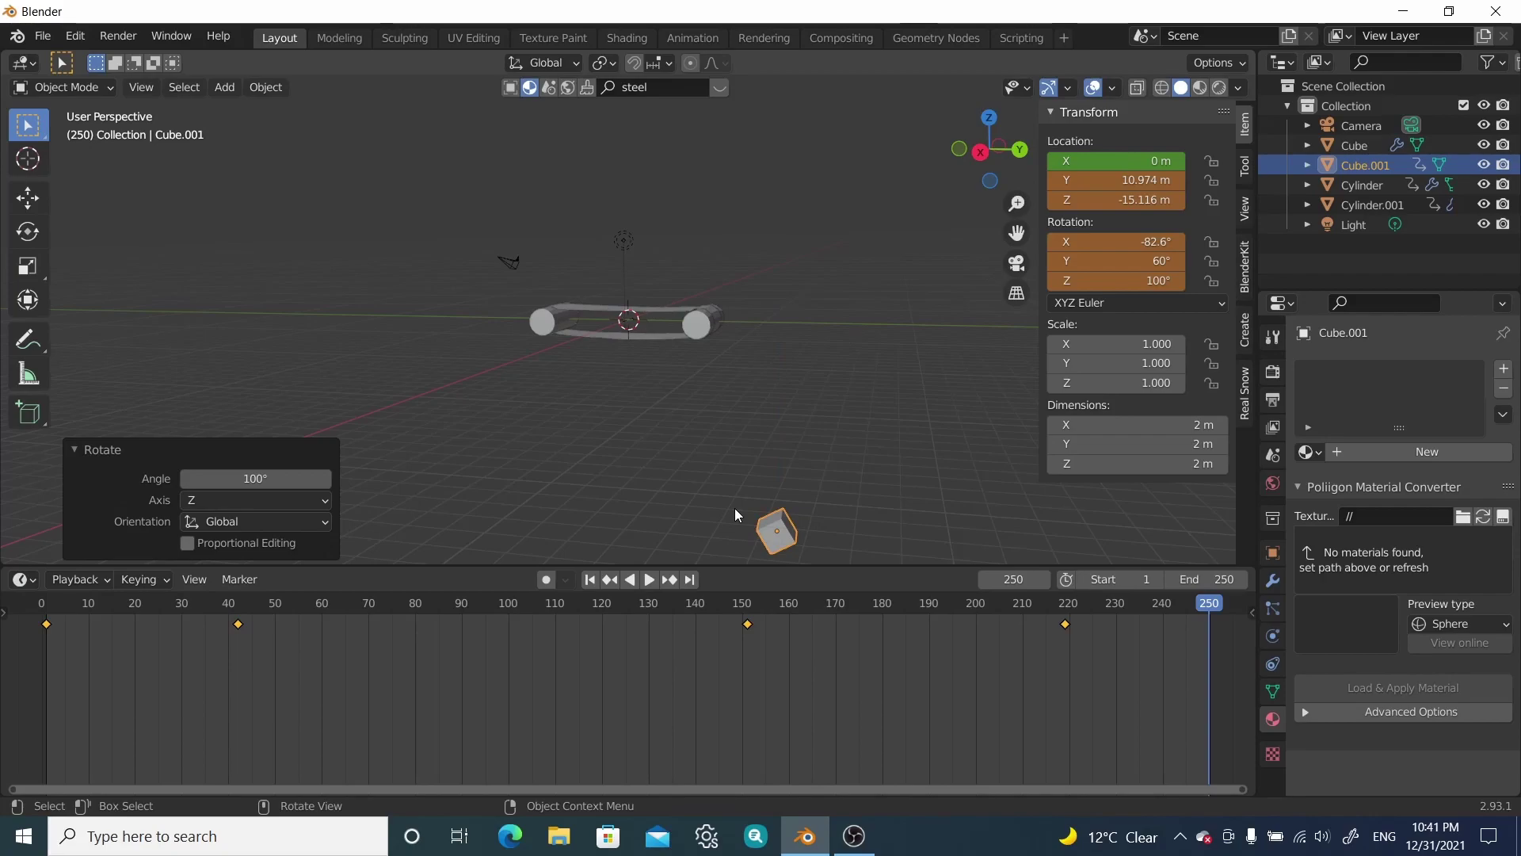
key(i)
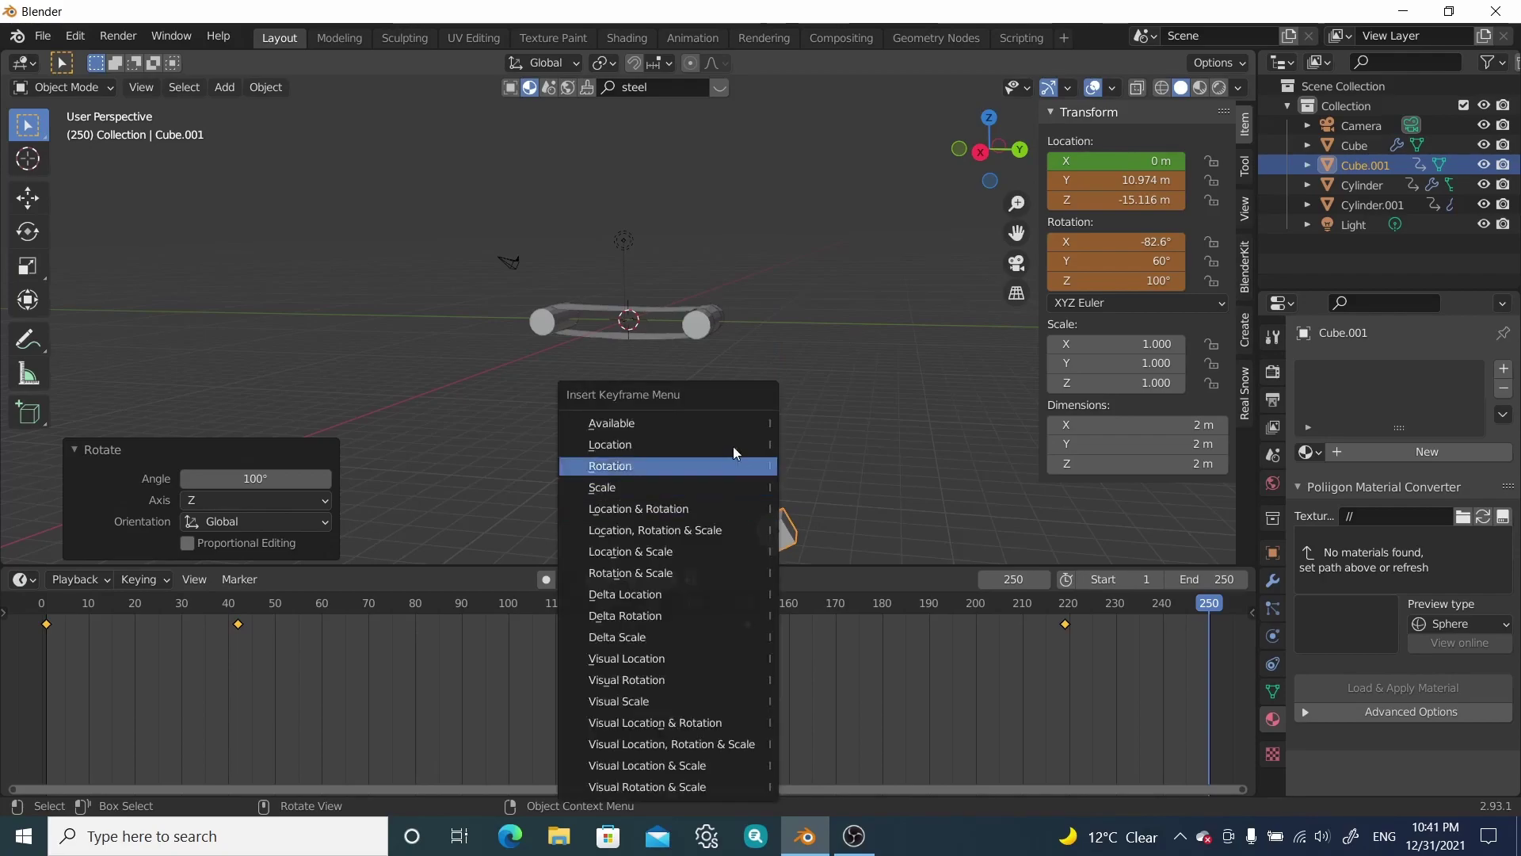
click(705, 511)
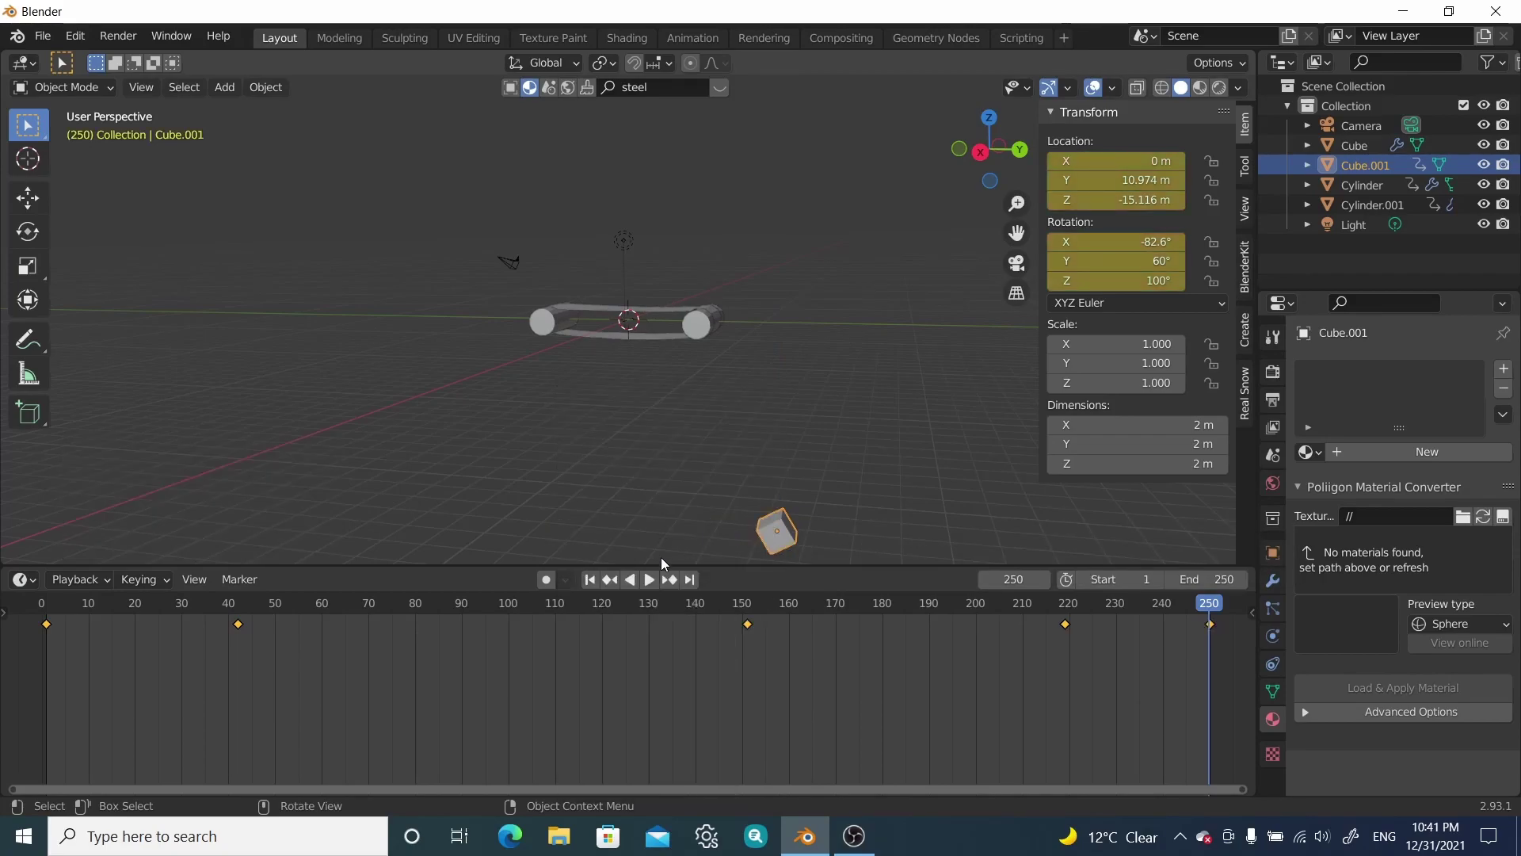
click(596, 583)
Step: Play the animation from frame 1 in Material Preview, then watch it through the scene camera
middle_drag(645, 381, 664, 107)
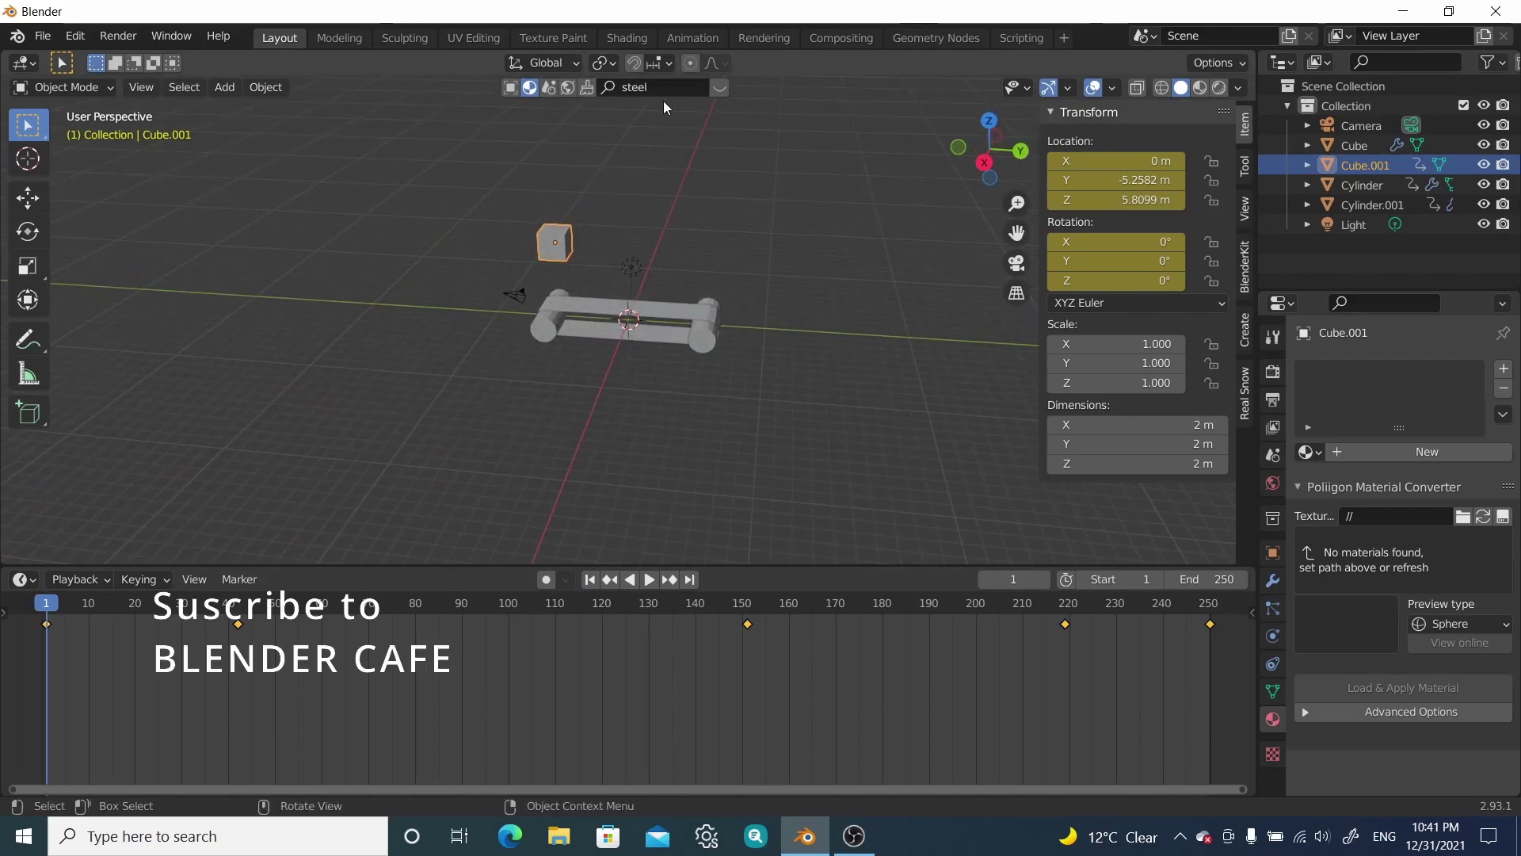
click(649, 579)
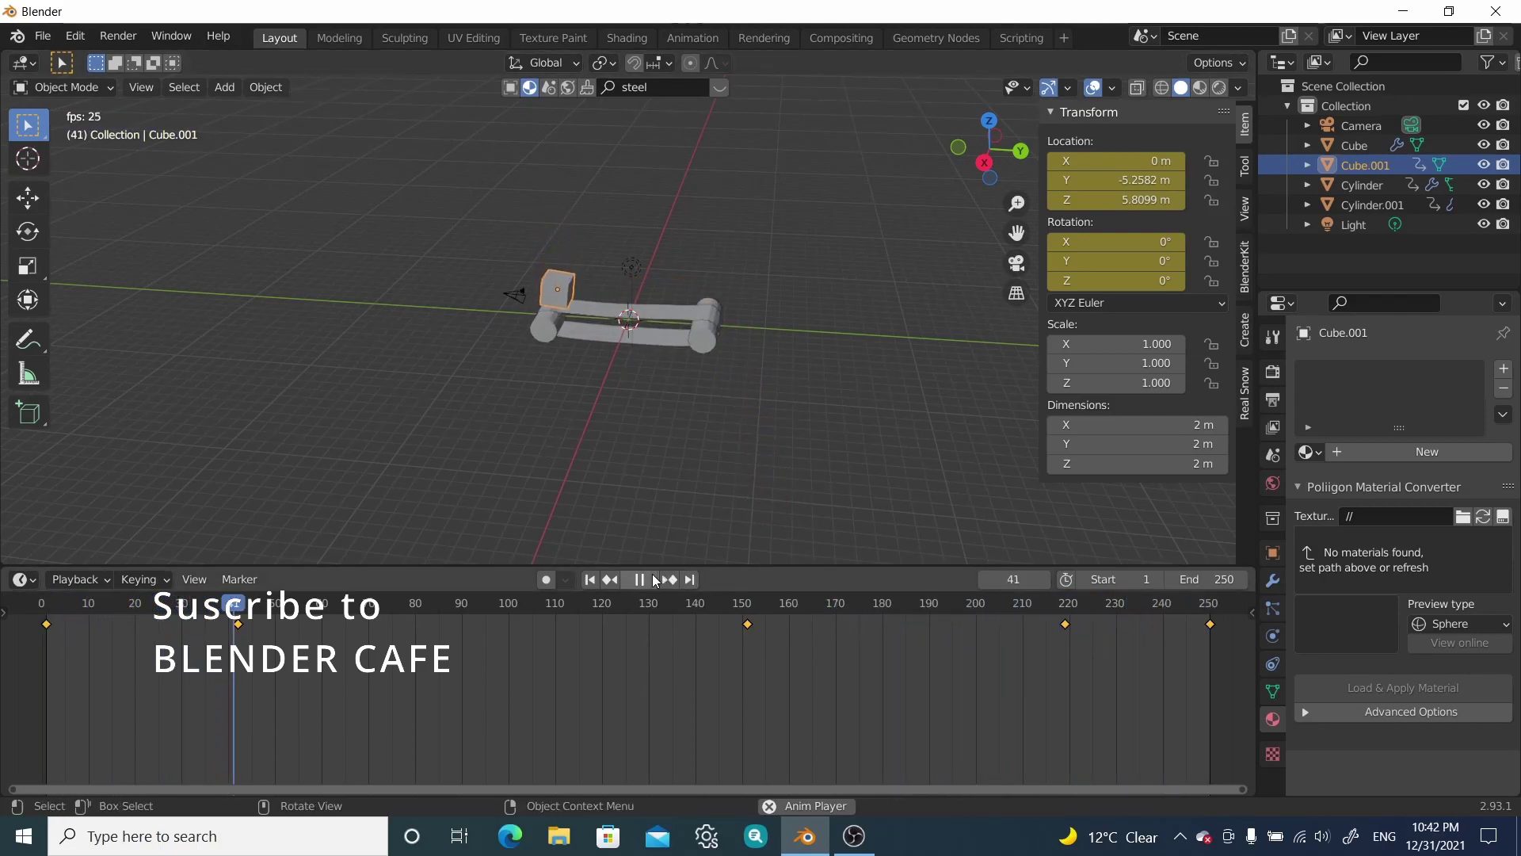
click(1200, 87)
mouse_move(663, 326)
middle_down()
mouse_move(725, 302)
mouse_move(511, 315)
middle_up()
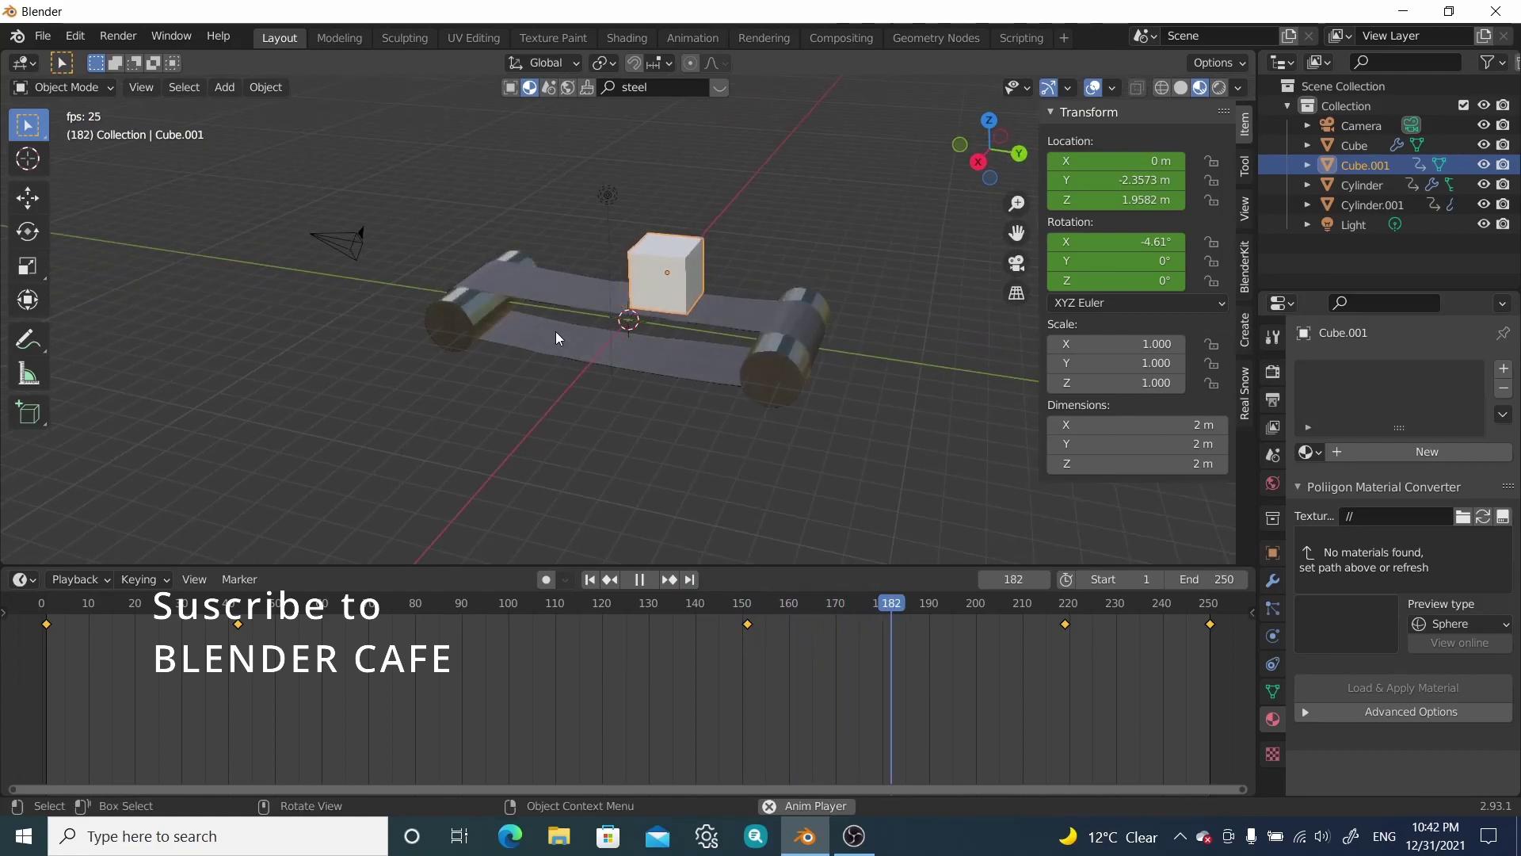
scroll(615, 370, down, 2)
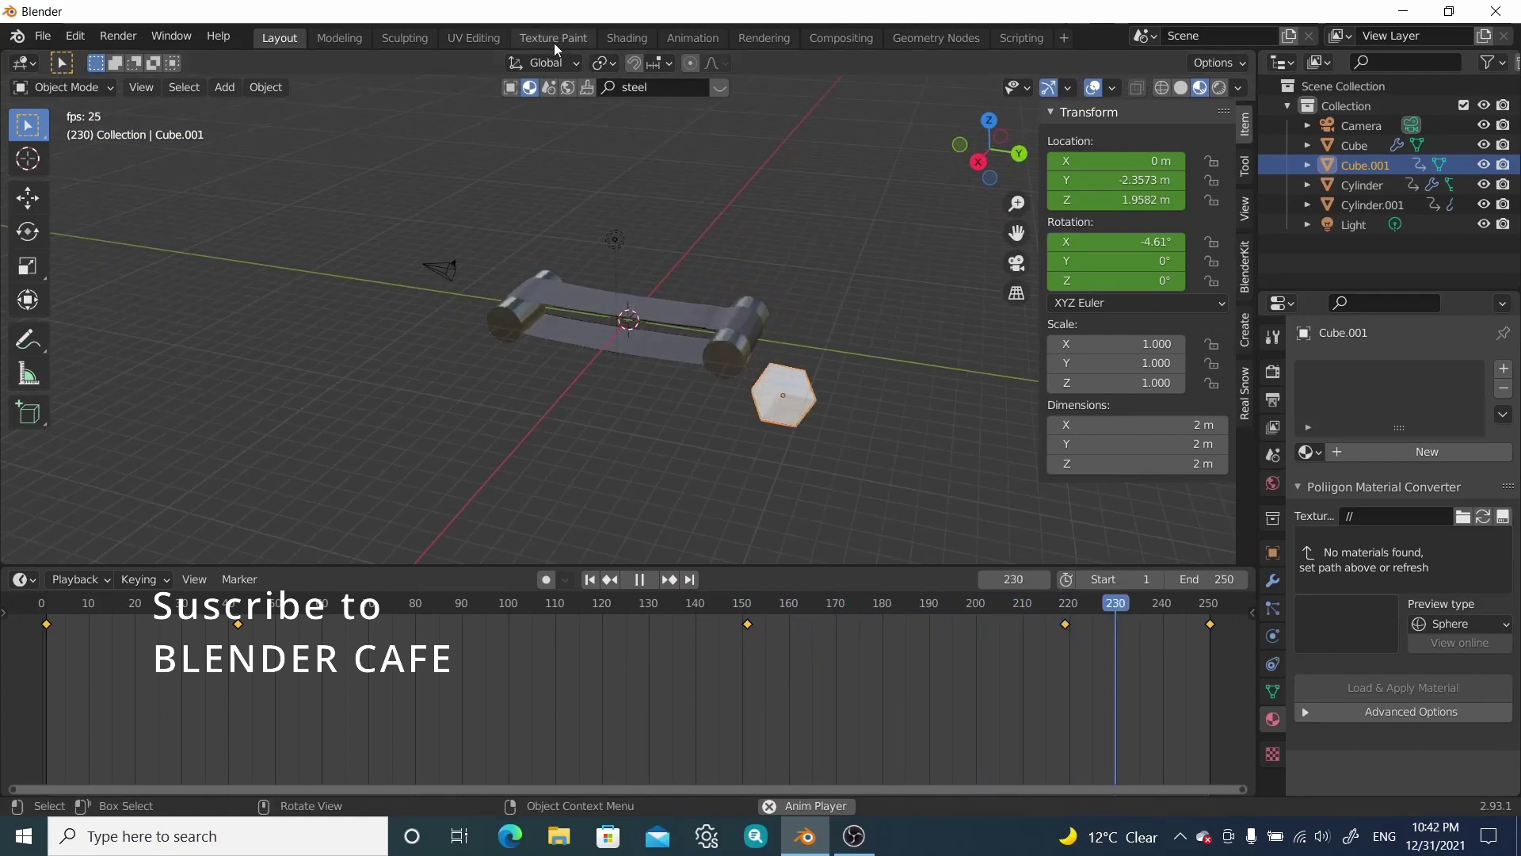
key(KP_3)
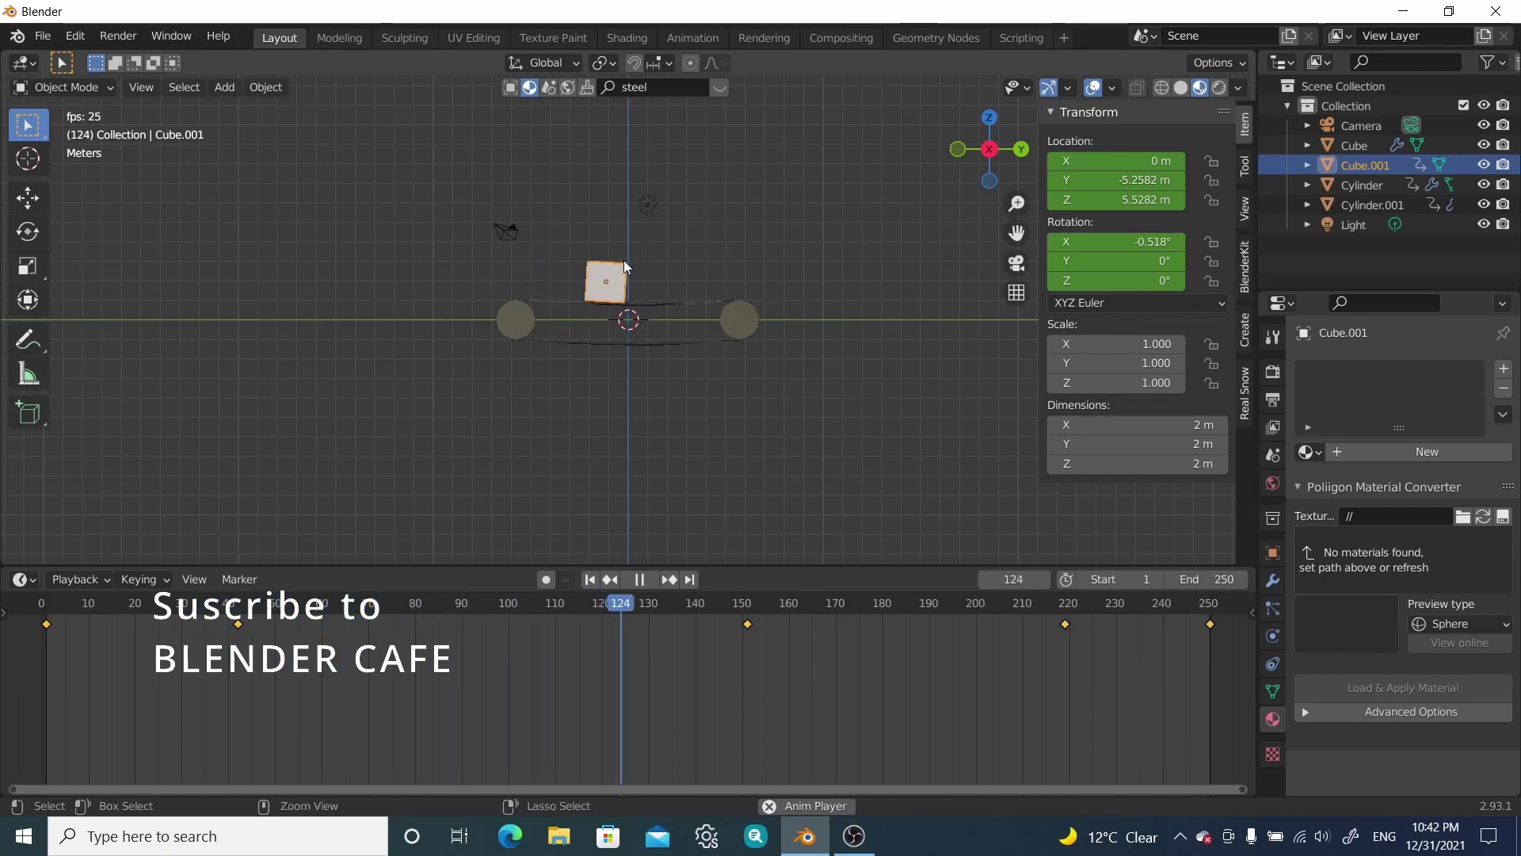
key(KP_0)
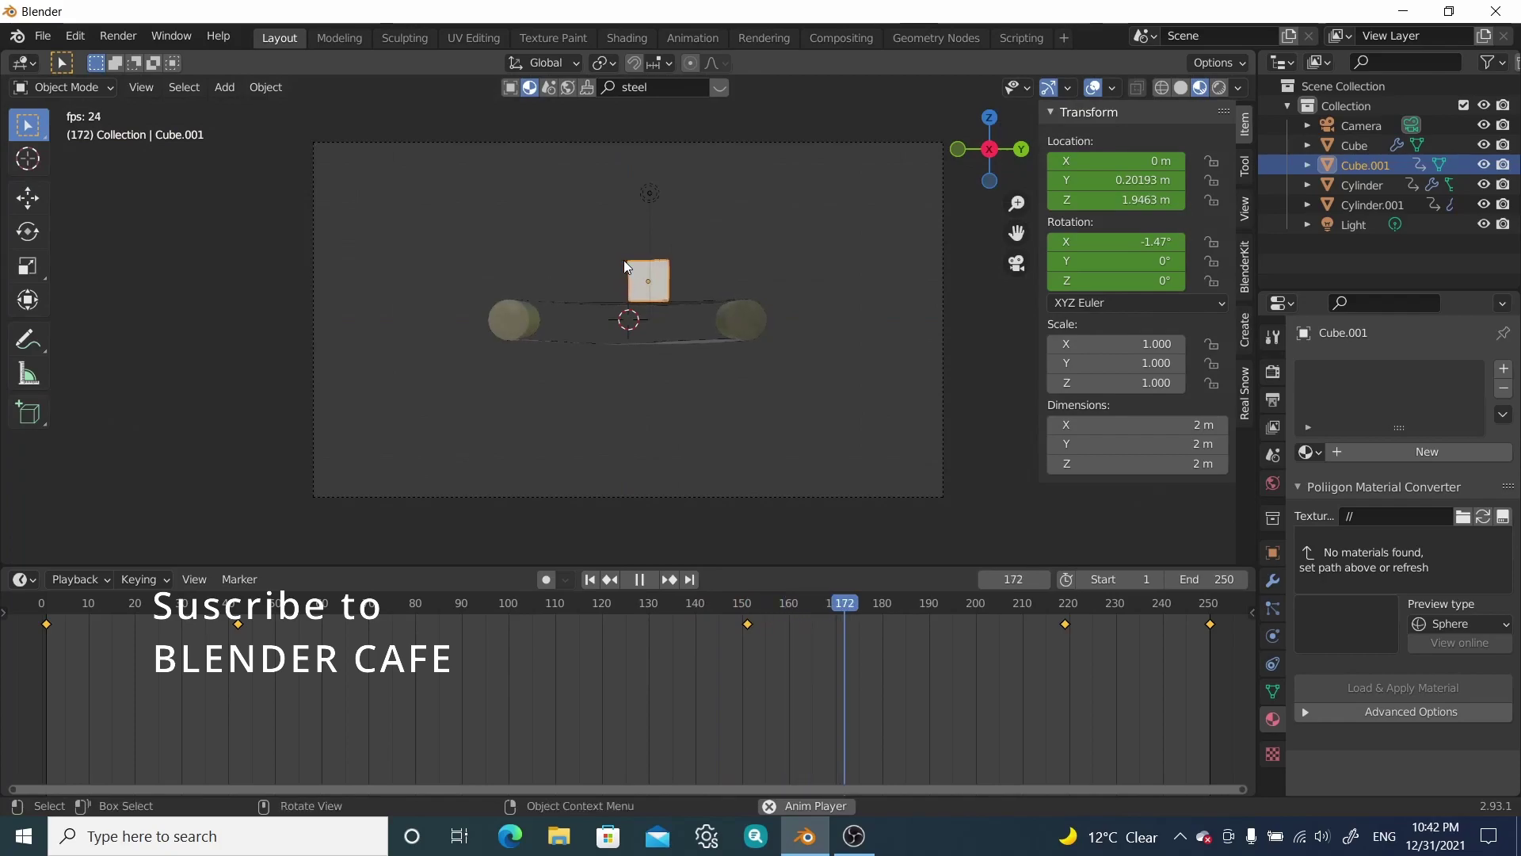
Step: Enable Lock to 3D Cursor and Camera to View, then frame the conveyor from a raised angle
click(1243, 218)
click(1155, 336)
click(1157, 357)
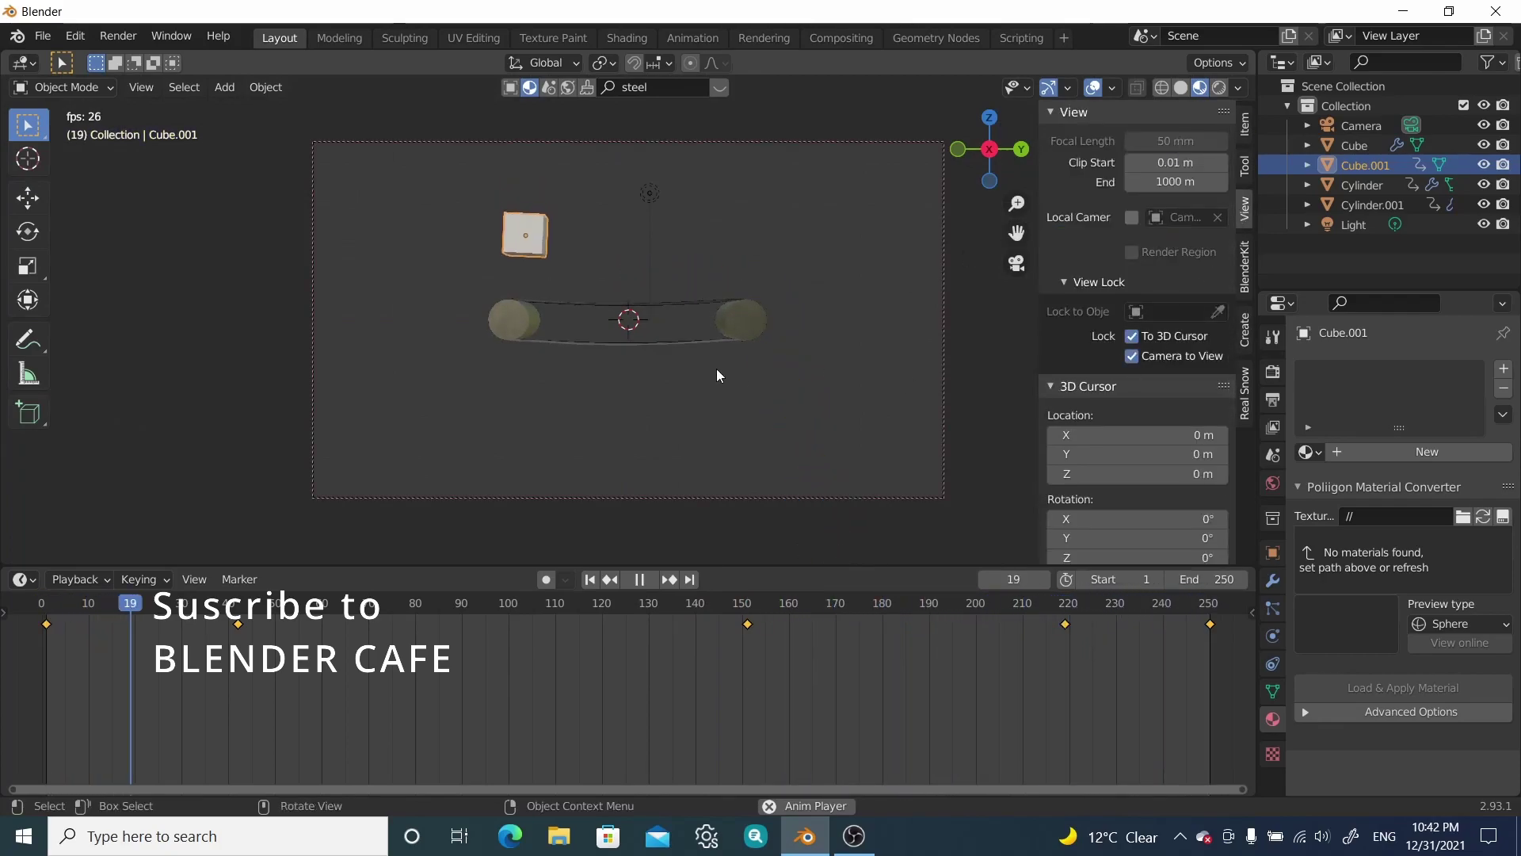
middle_drag(702, 296, 667, 274)
scroll(673, 187, down, 4)
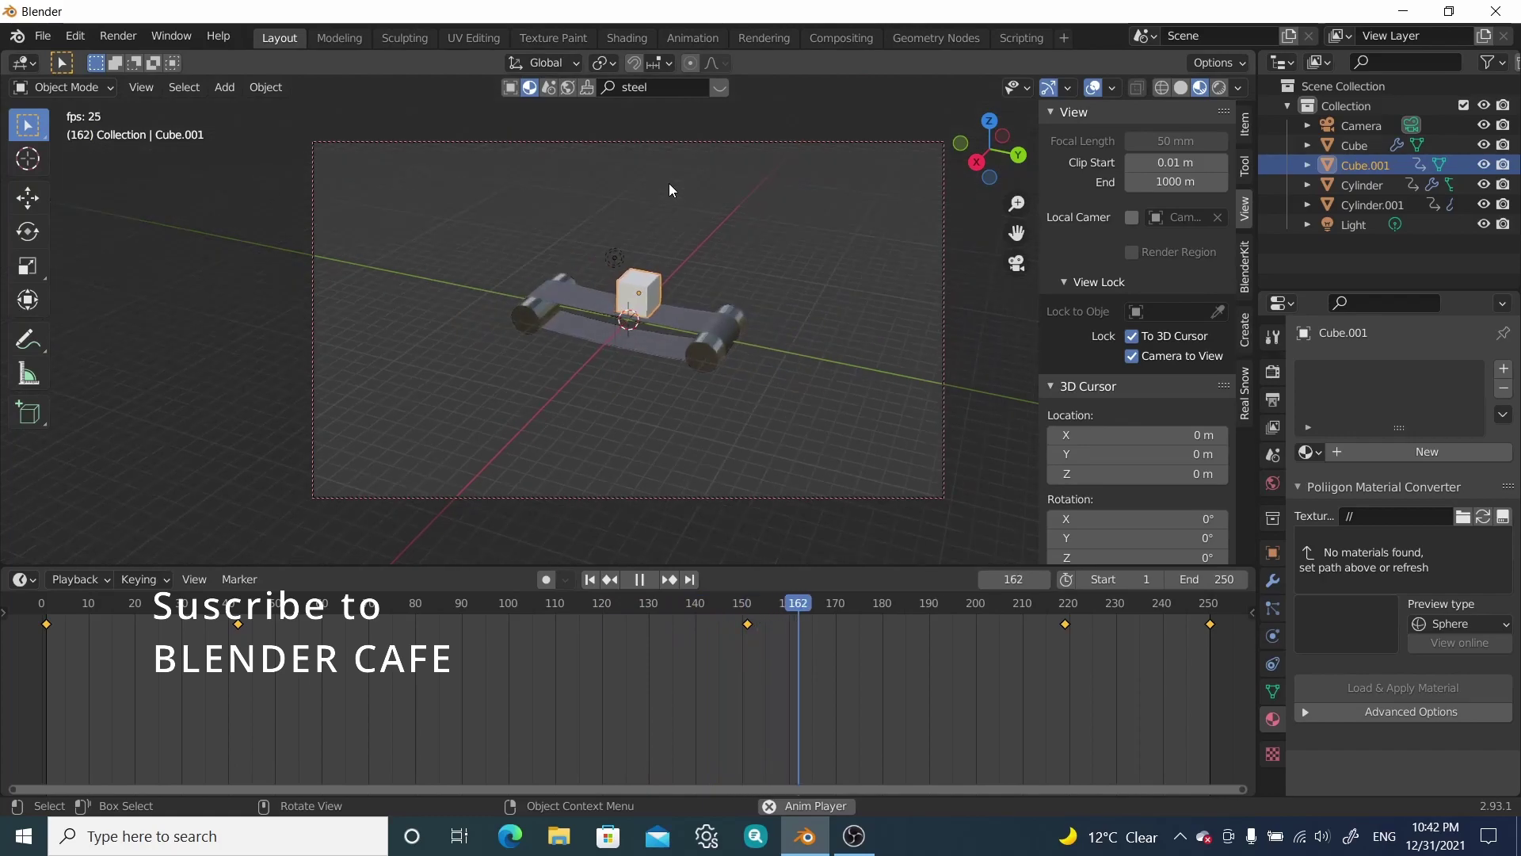
click(124, 42)
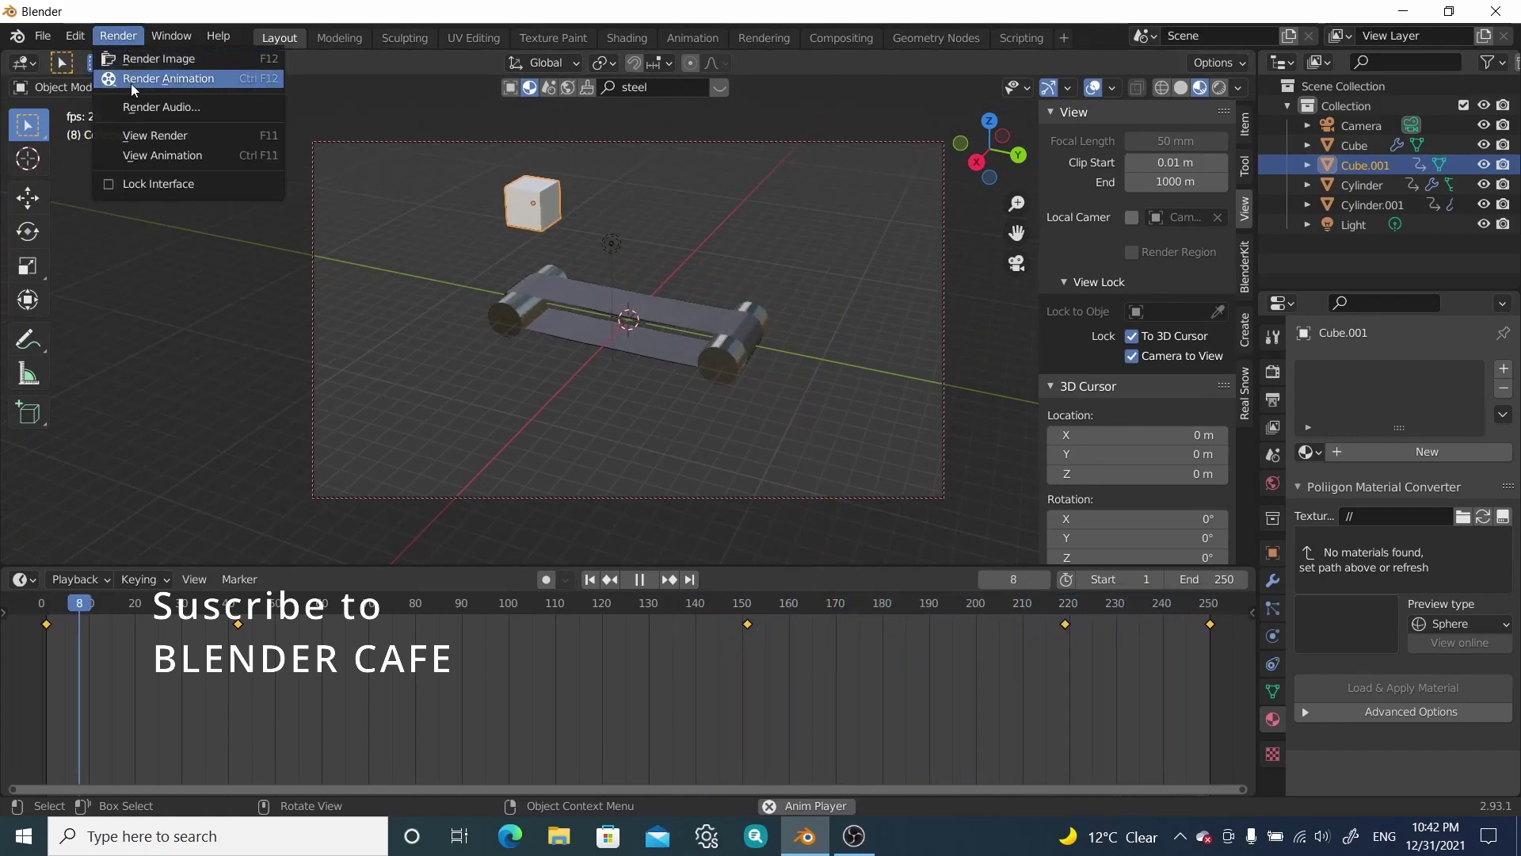
Step: Pause at frame 113, render a still image from the camera, and close the render window
click(638, 580)
click(124, 36)
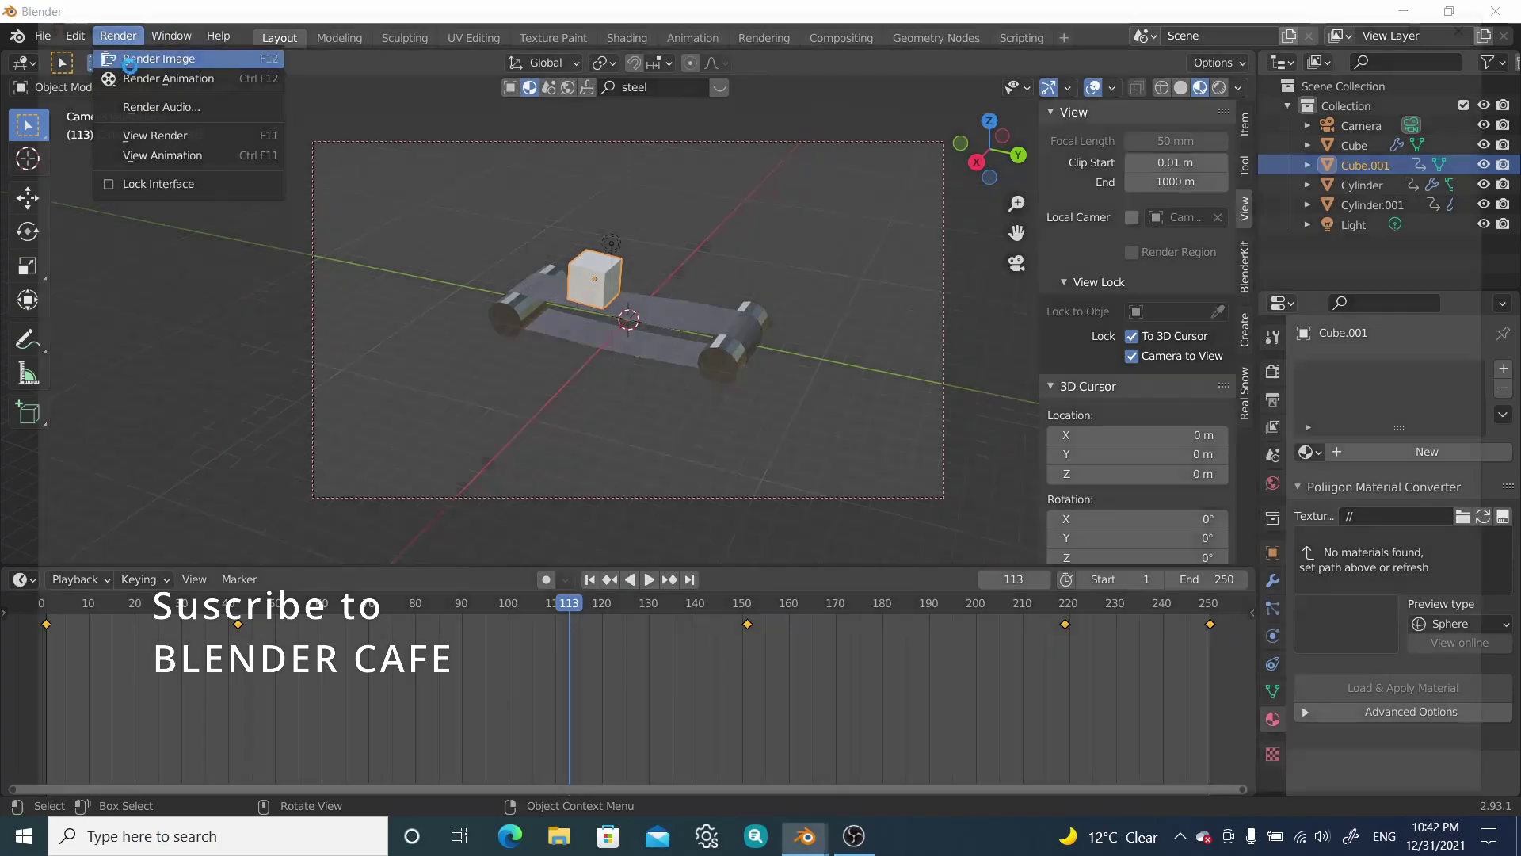
click(130, 64)
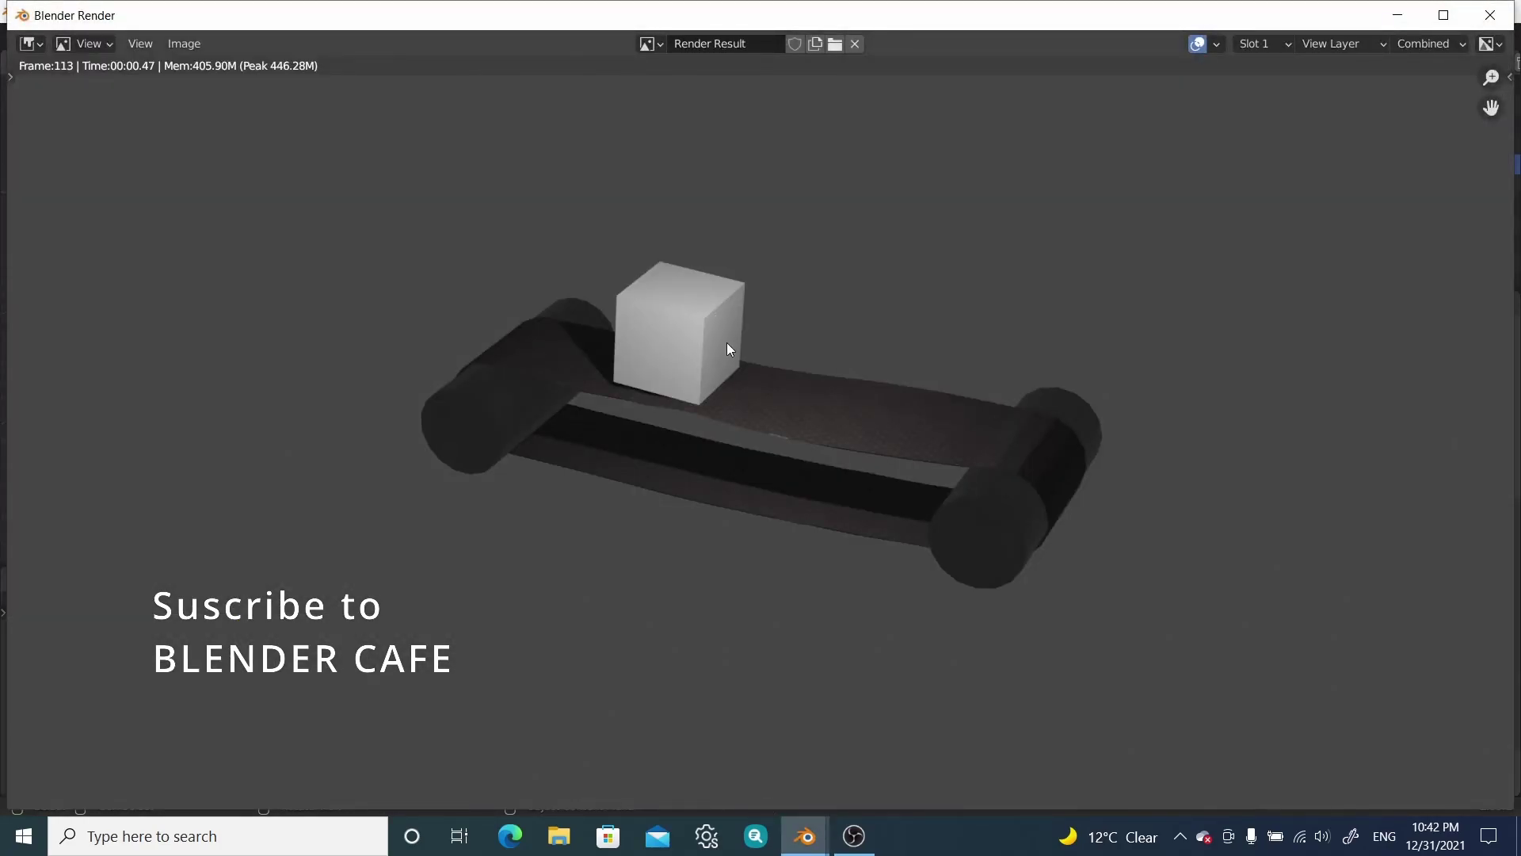
click(1474, 12)
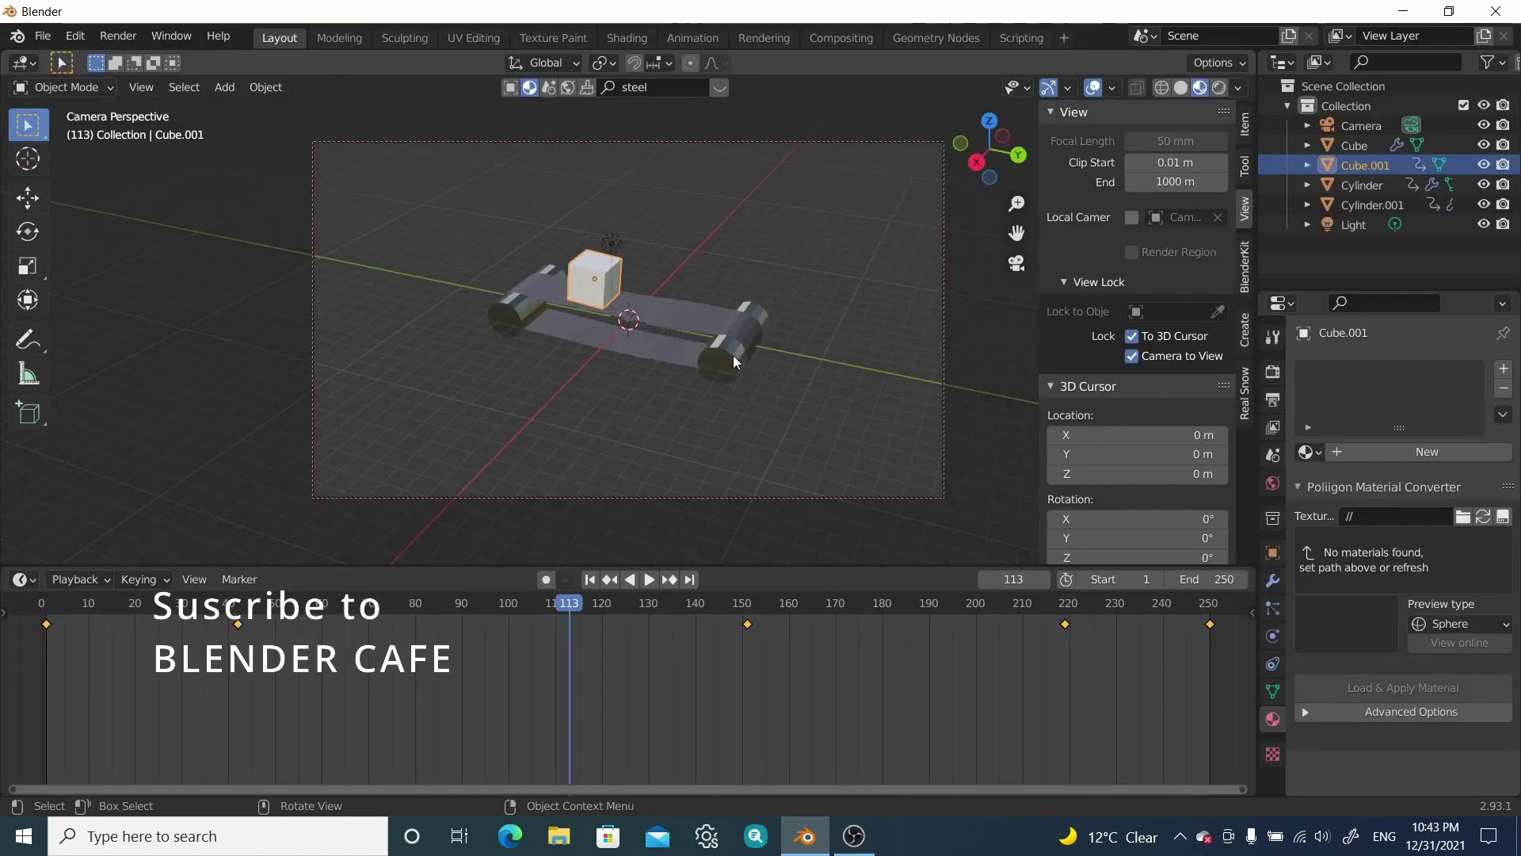